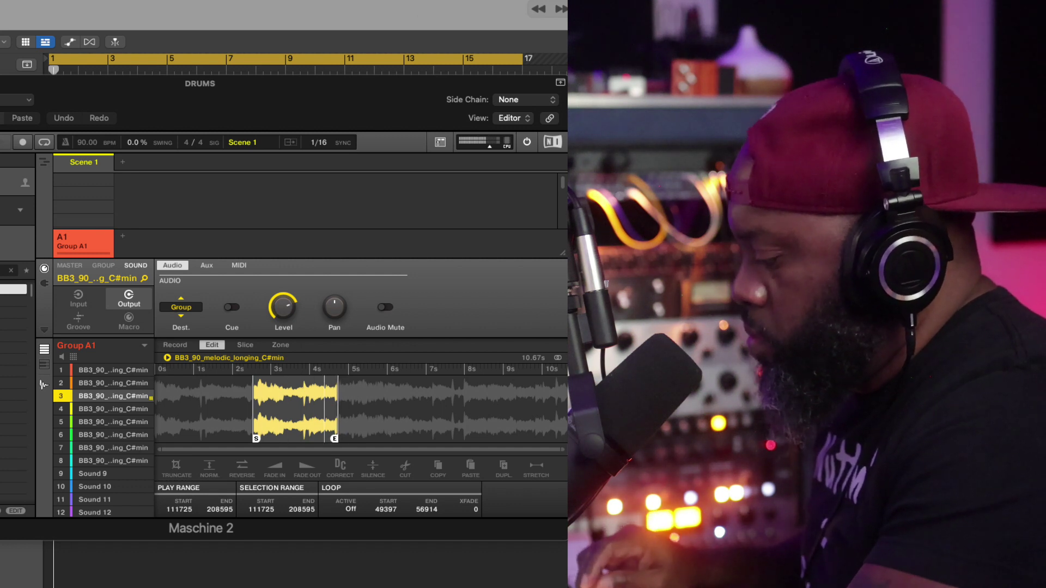
Step: Audition the melodic sample chops on sounds 1 to 4 of Group A1 in varying order to compare how they play together
click(109, 369)
click(109, 383)
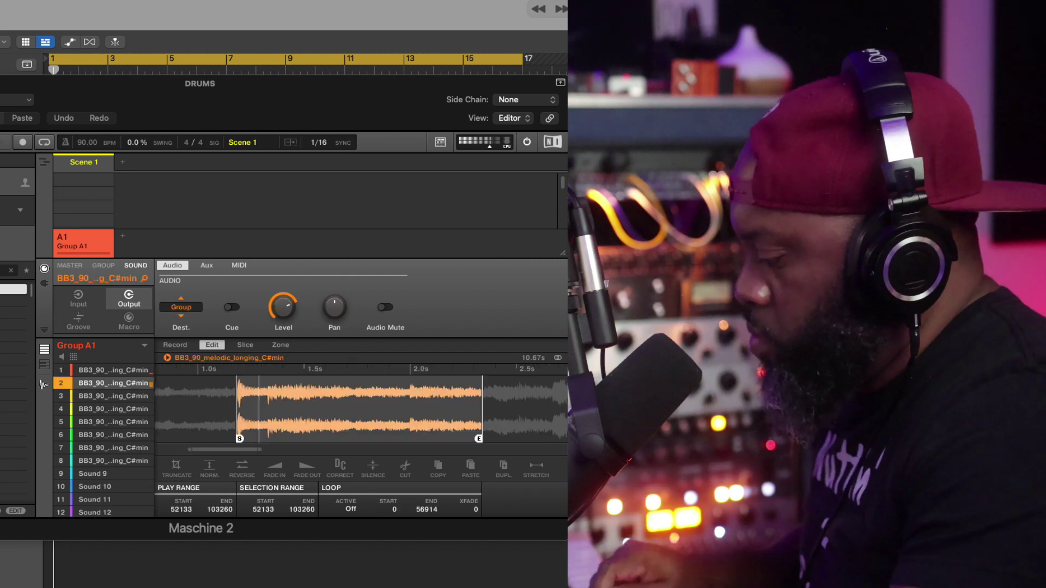
click(108, 396)
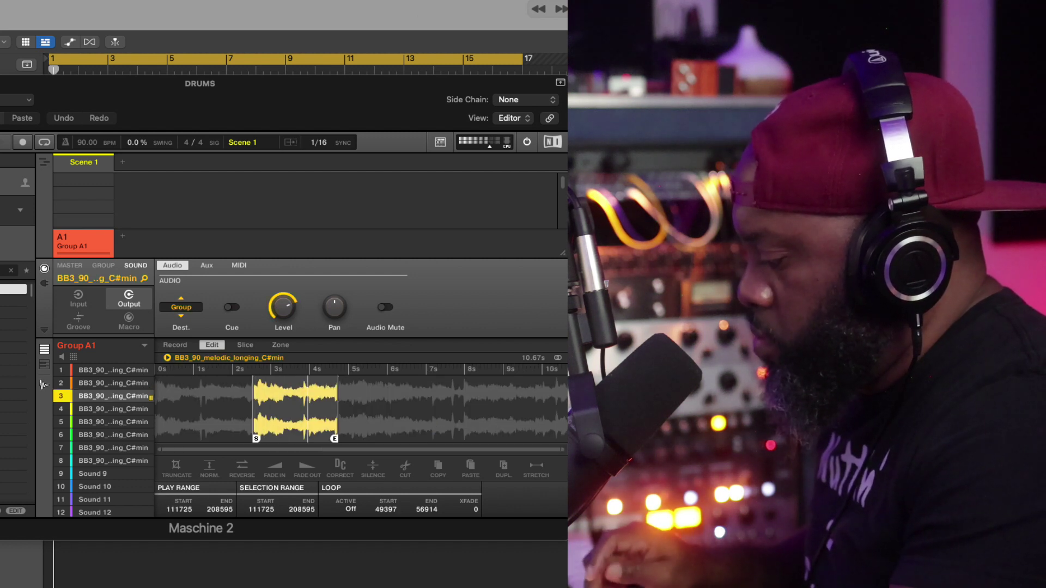
click(109, 409)
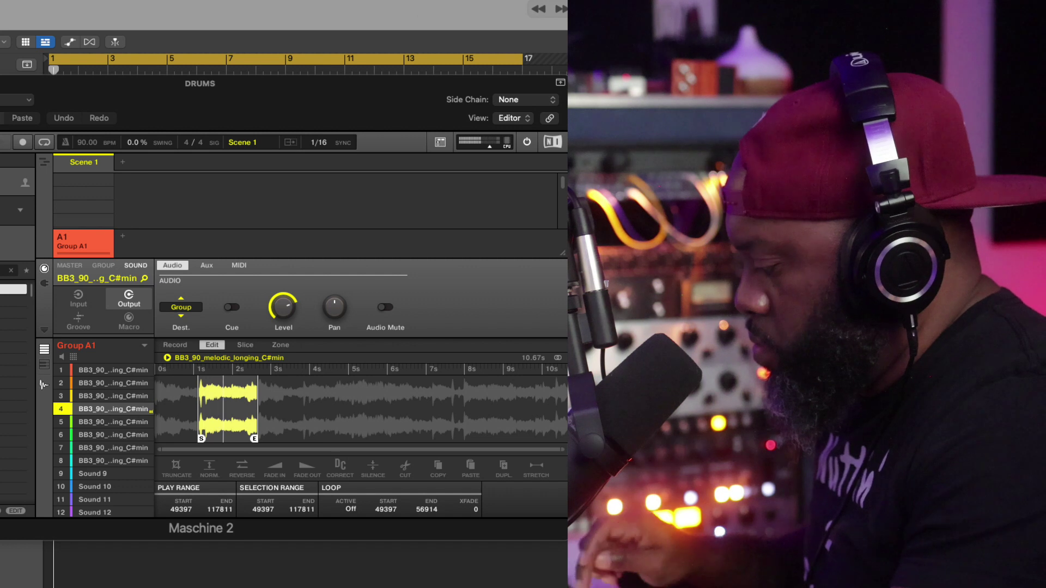
click(109, 396)
click(109, 383)
click(109, 370)
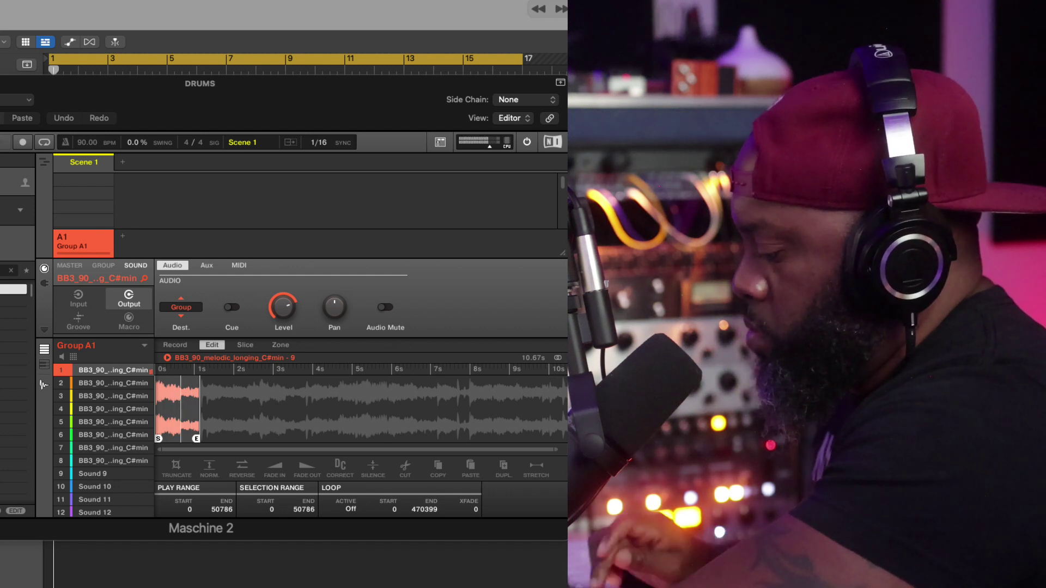
click(112, 383)
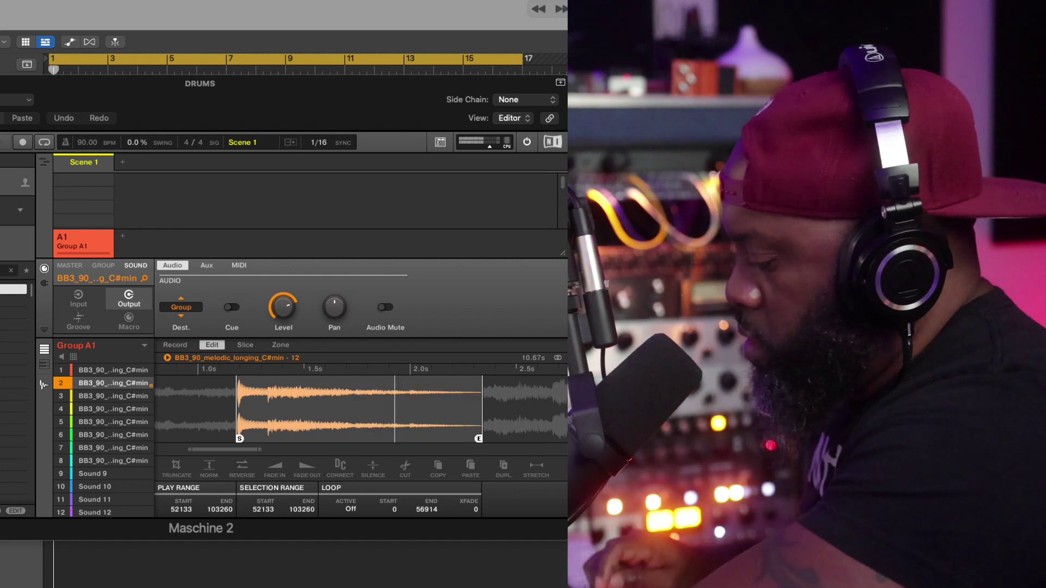
click(109, 370)
click(109, 396)
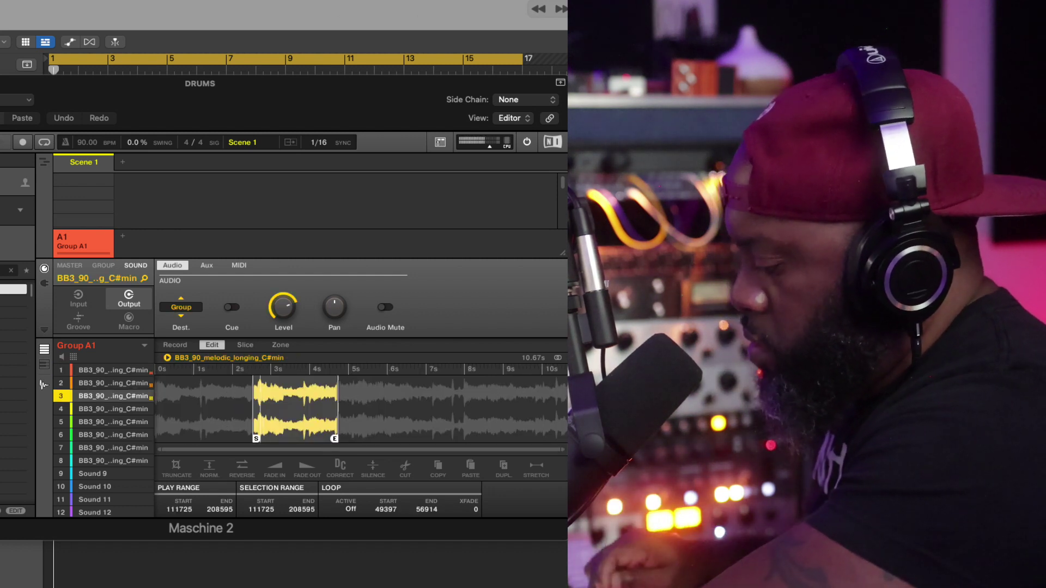
click(109, 383)
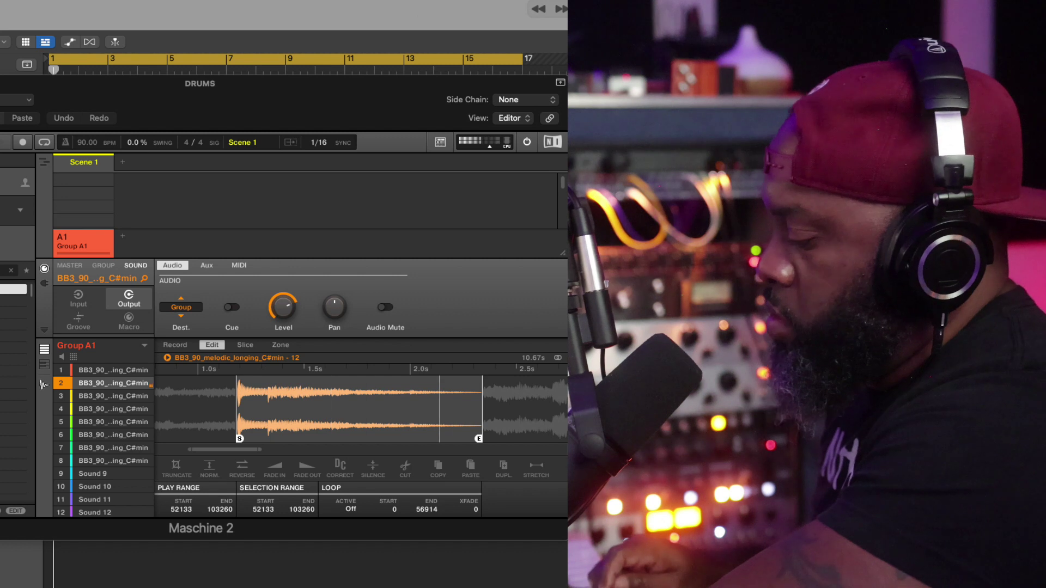
click(109, 370)
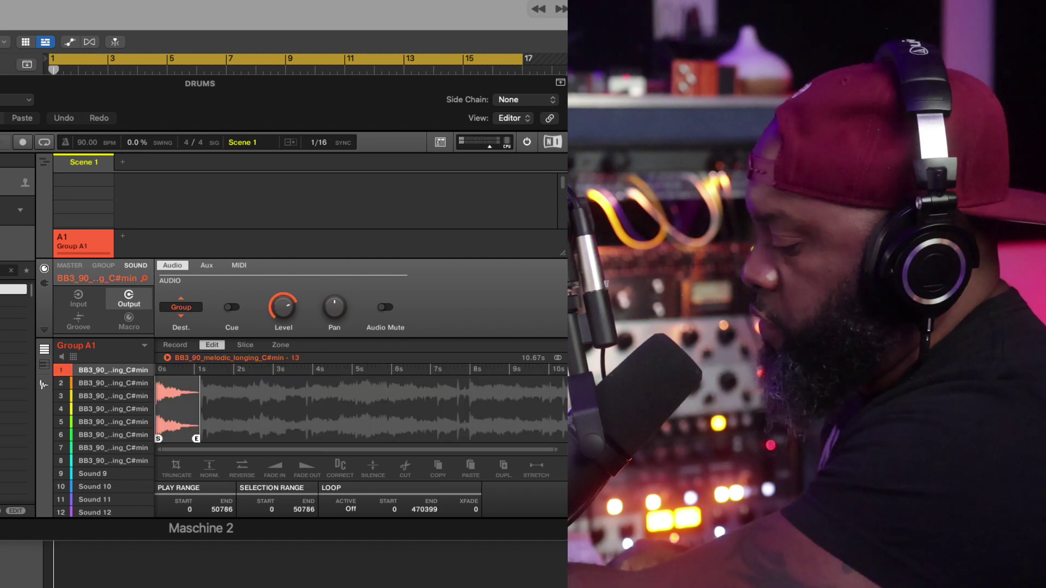
click(109, 383)
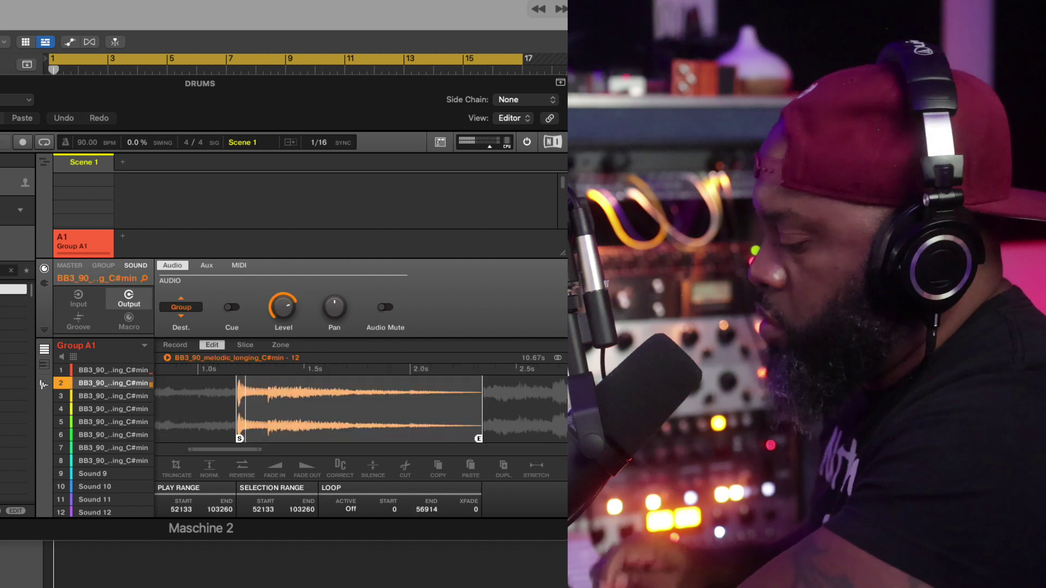
click(108, 370)
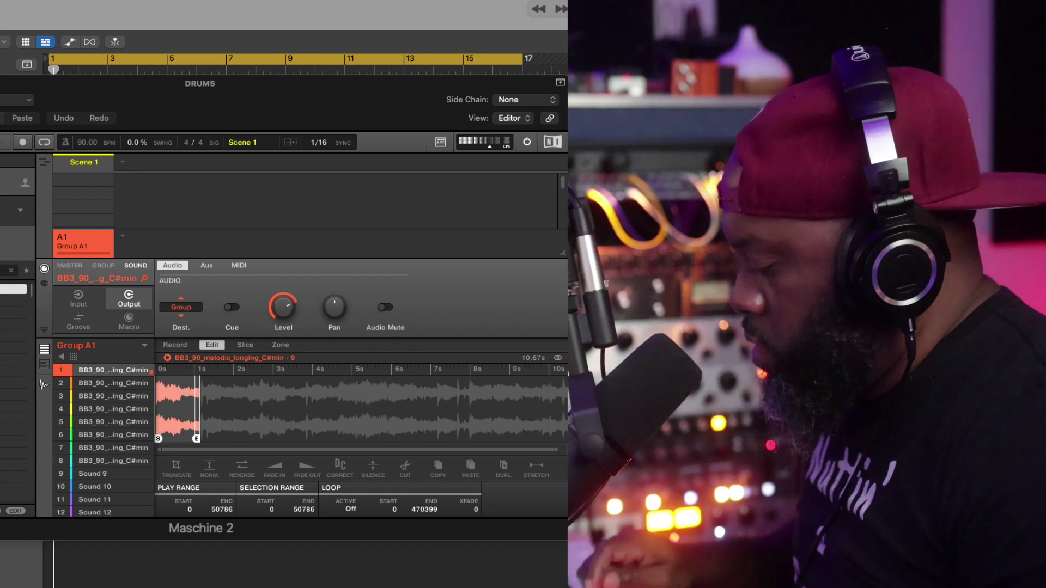
click(109, 383)
click(109, 396)
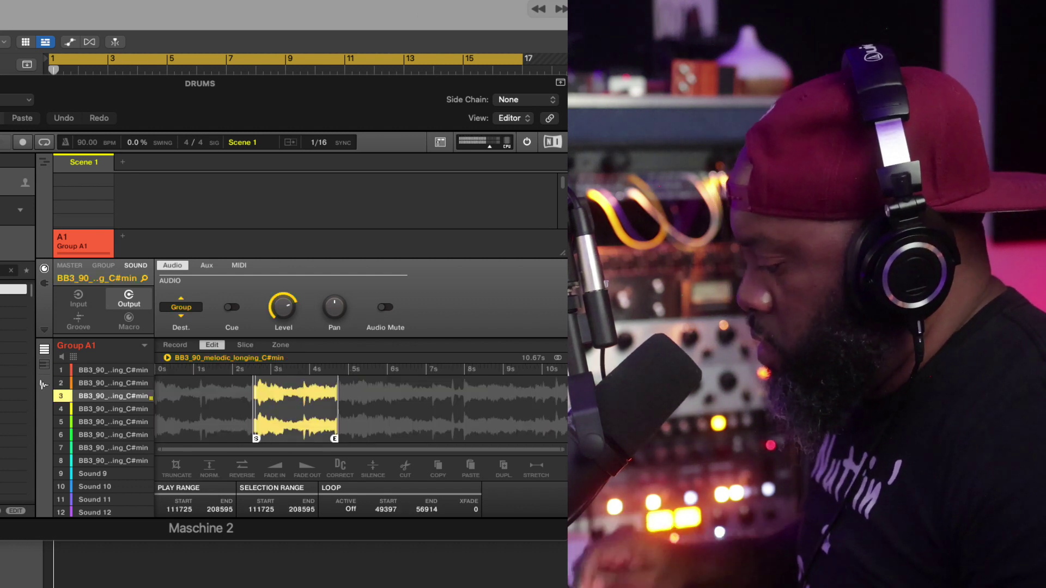
click(109, 383)
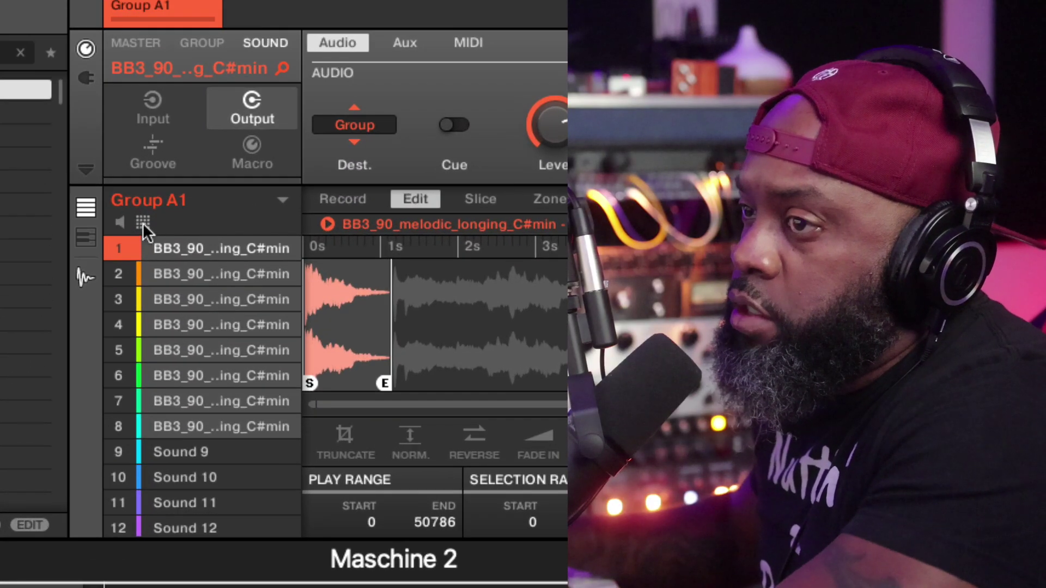
Step: Assign the eight selected sample sounds of Group A1 to choke group 1
click(143, 224)
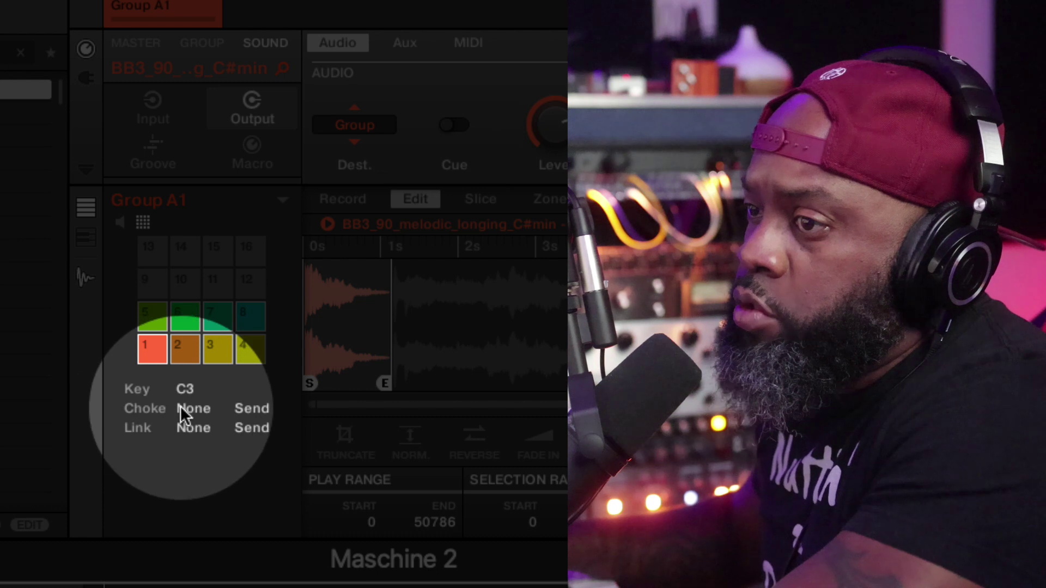
click(182, 408)
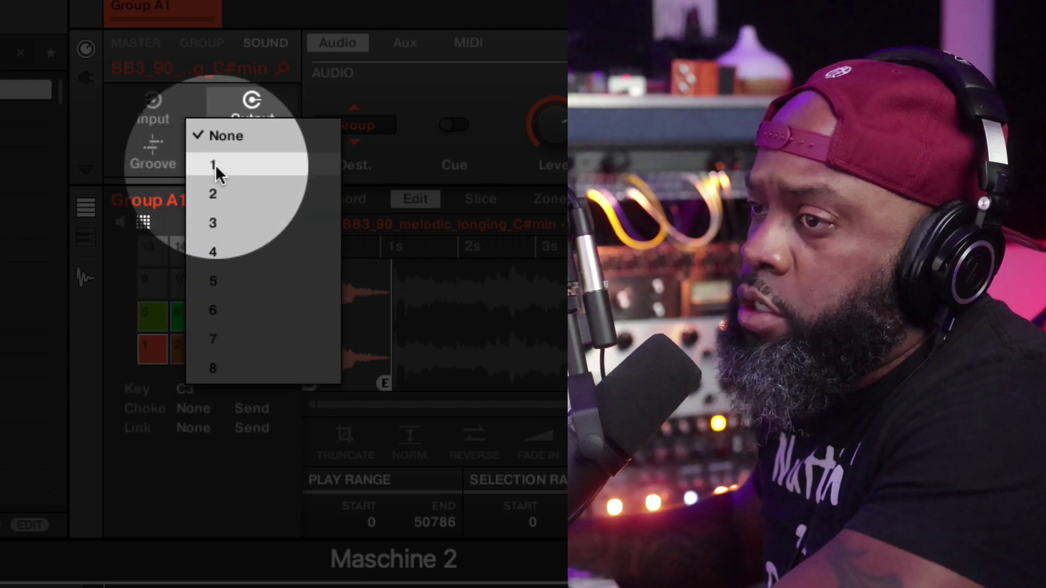
click(214, 166)
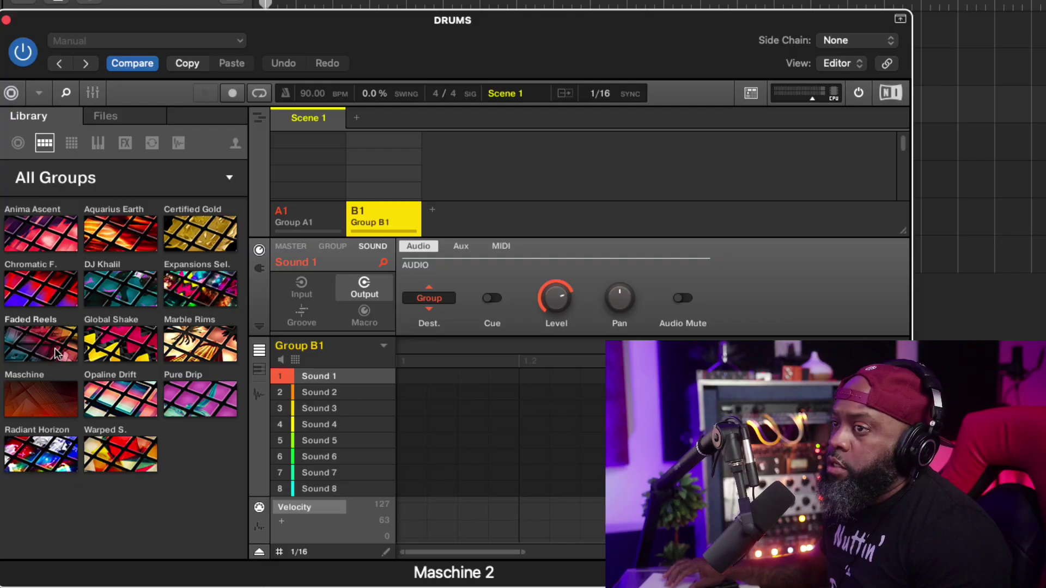
Step: Browse the DJ Khalil group kits and load the 1974 Kit into Group B1
click(109, 290)
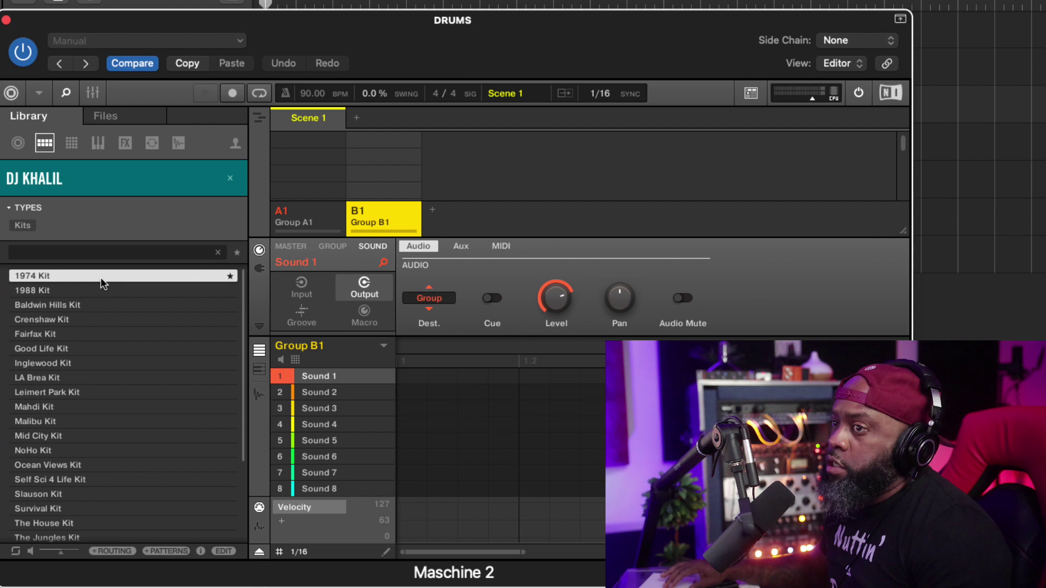
double_click(97, 276)
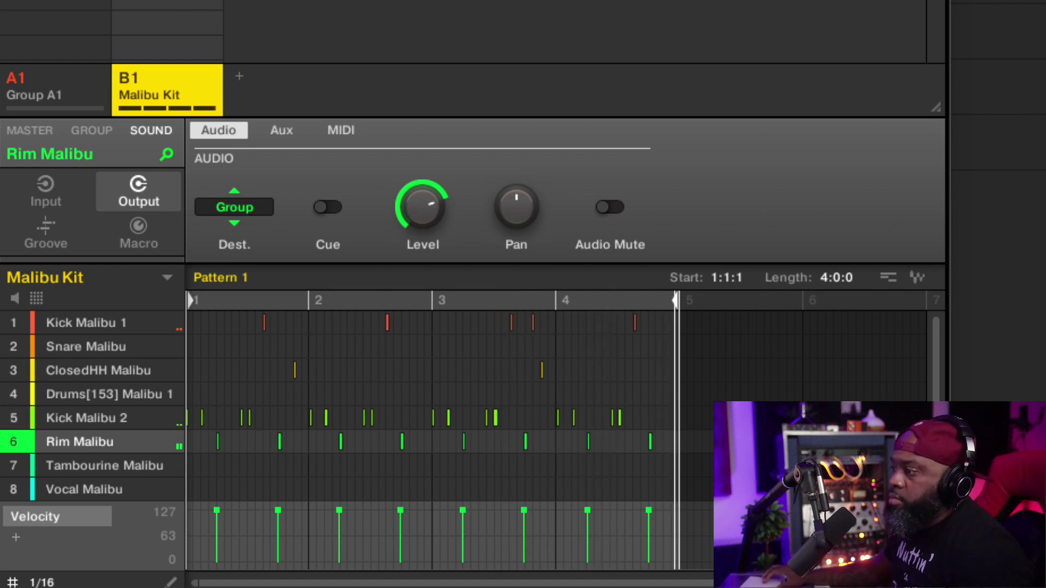
Step: Apply swing to the whole Malibu Kit group, raising the amount to 50 % and then adjusting it slightly
drag(909, 584, 452, 587)
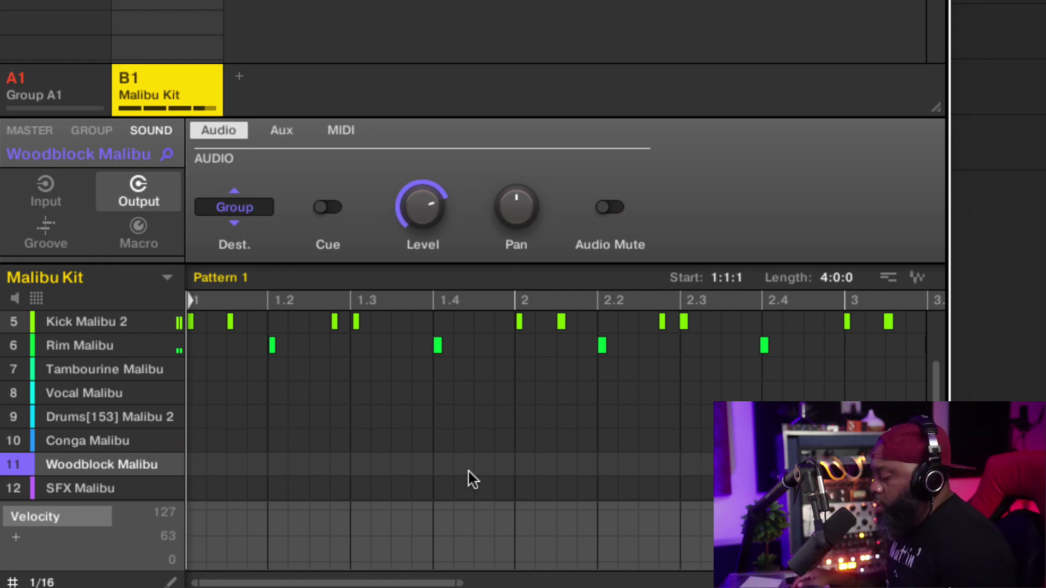
scroll(470, 471, up, 4)
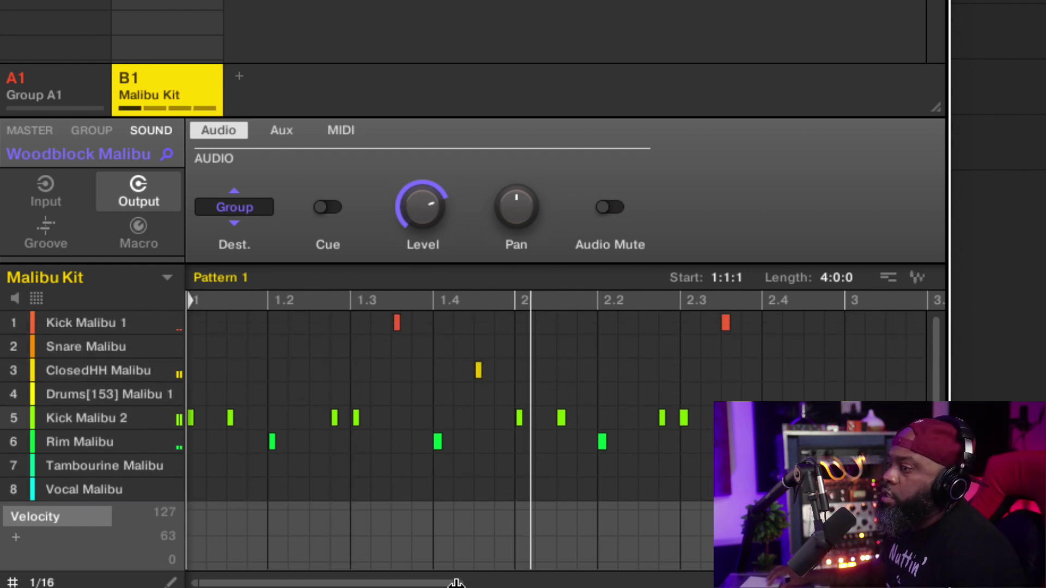
drag(490, 579, 654, 472)
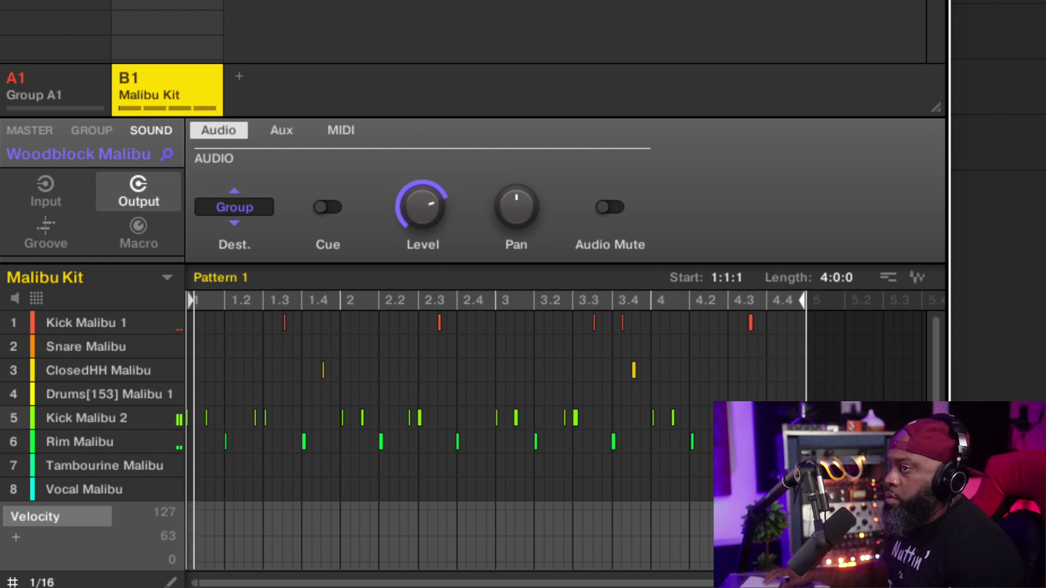
click(93, 132)
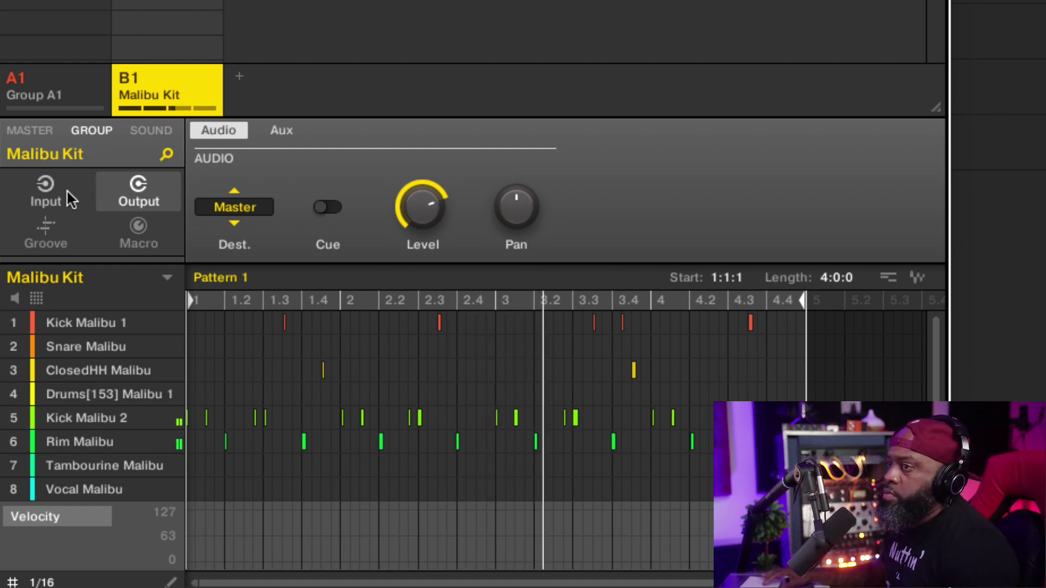
click(60, 235)
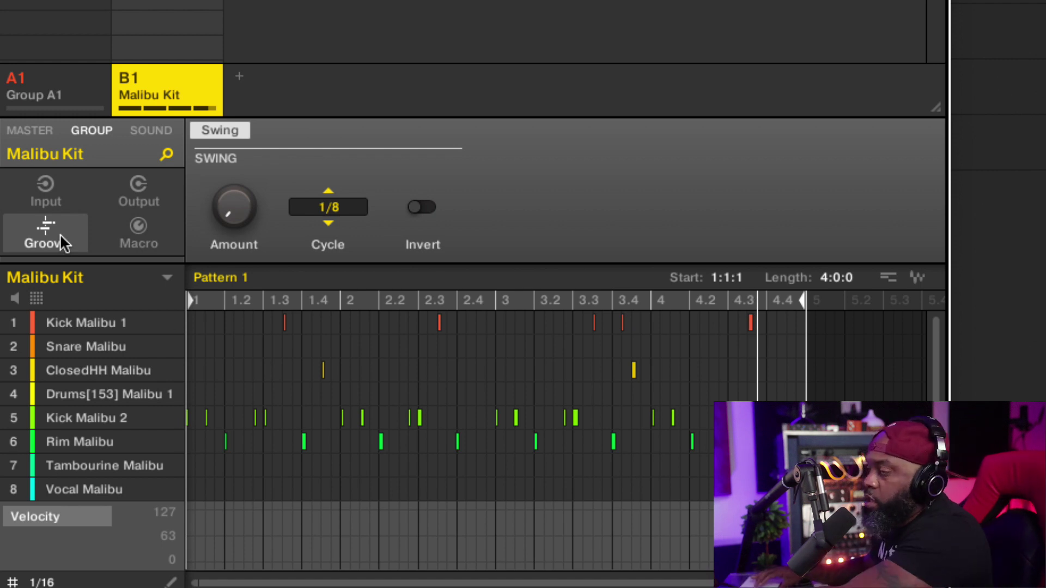
click(235, 210)
drag(235, 209, 235, 183)
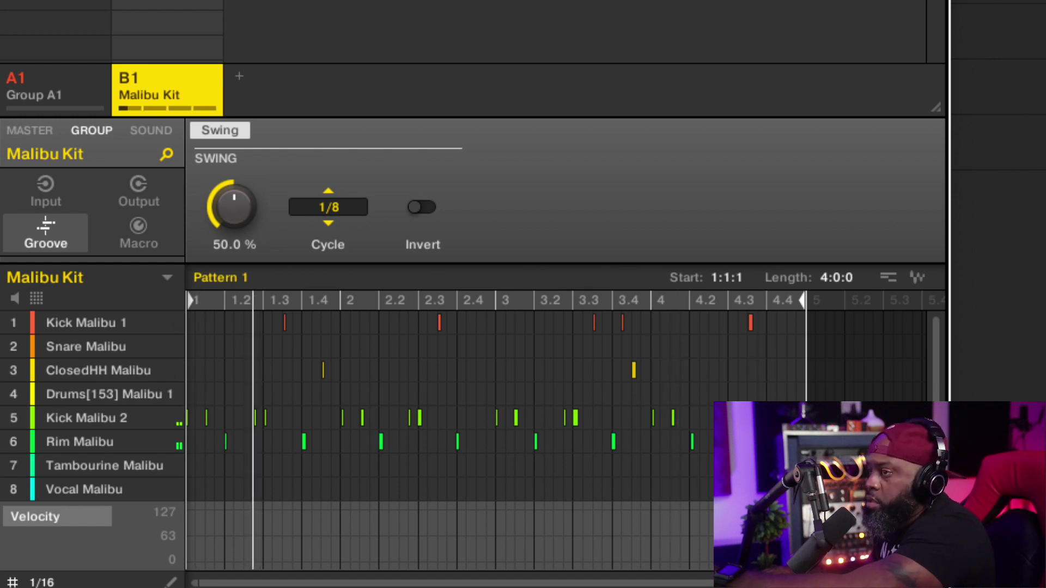
drag(235, 182, 235, 194)
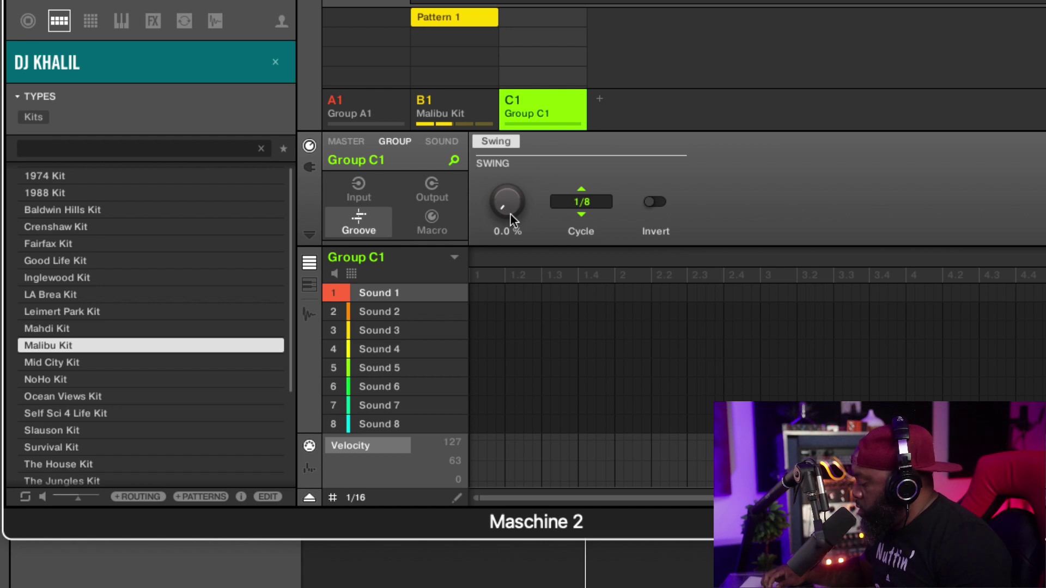
Step: Load the Mid City Kit, which follows Malibu Kit in the list, into Group C1
key(Down)
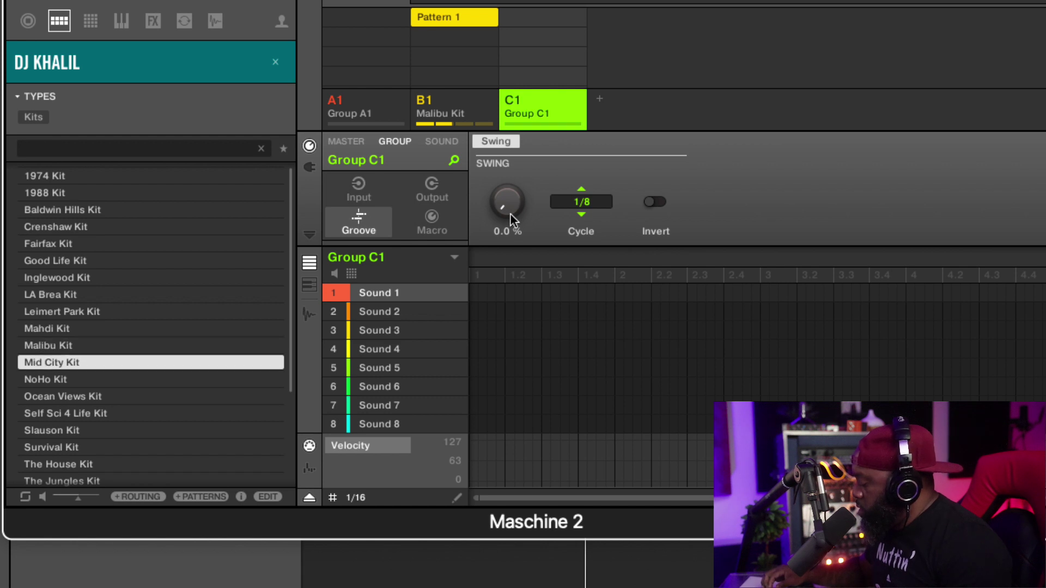
key(Return)
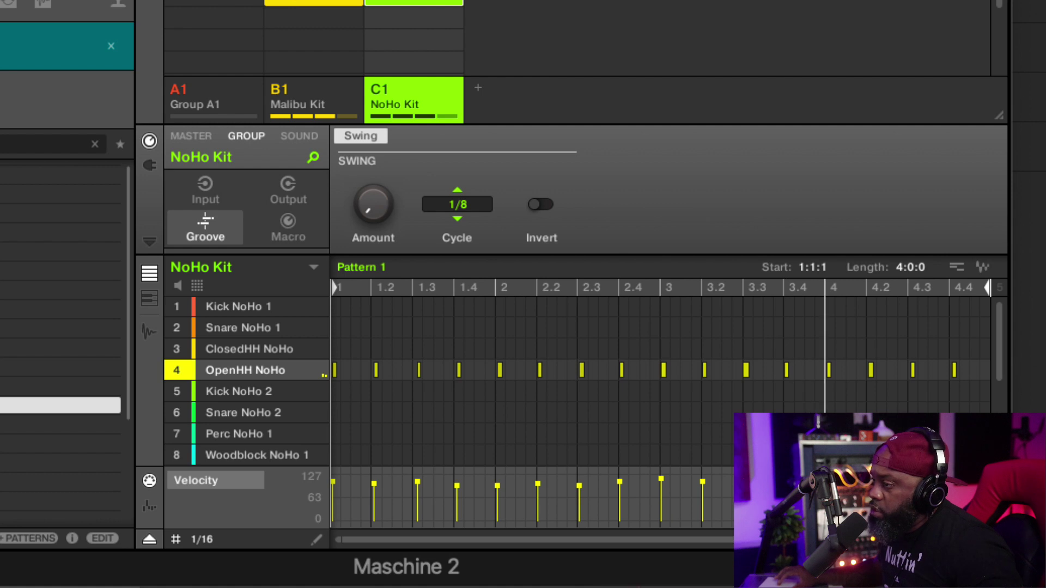
Step: Examine the timing of the OpenHH NoHo notes against the grid up close, selecting the hit just after beat 1.3
scroll(603, 511, up, 8)
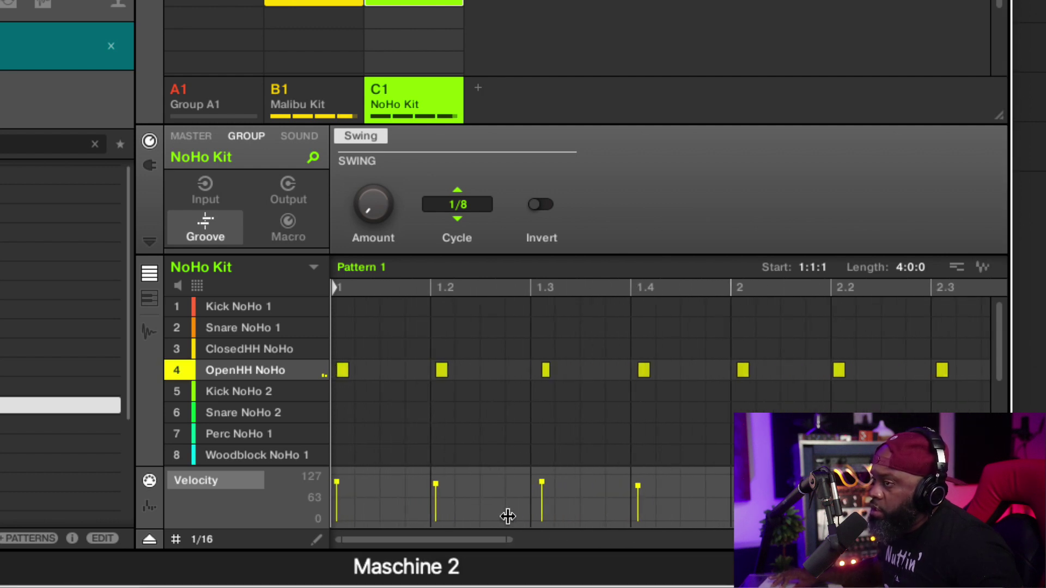
scroll(410, 500, down, 2)
scroll(439, 502, up, 5)
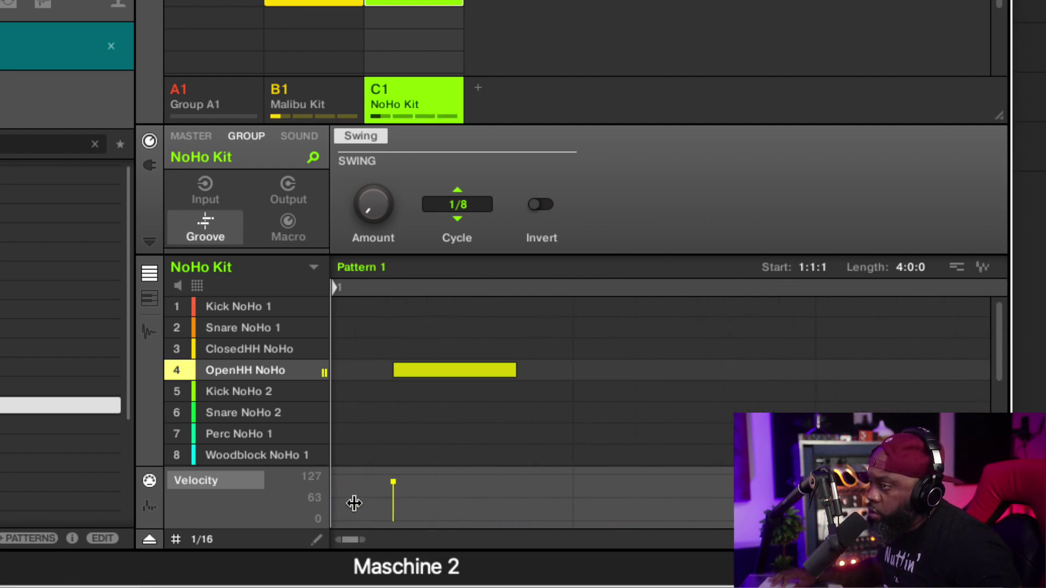
scroll(353, 502, down, 6)
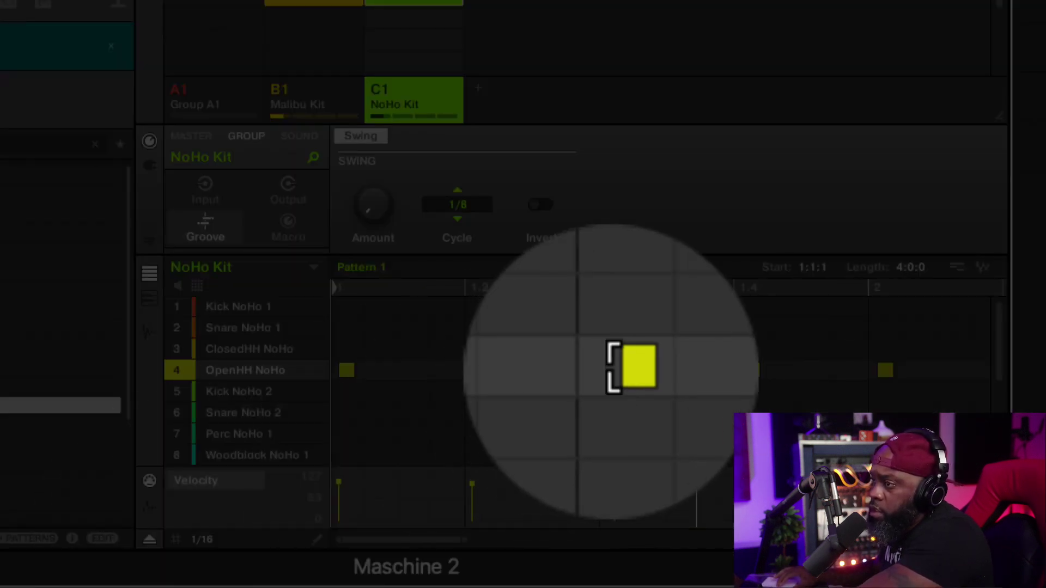
click(618, 370)
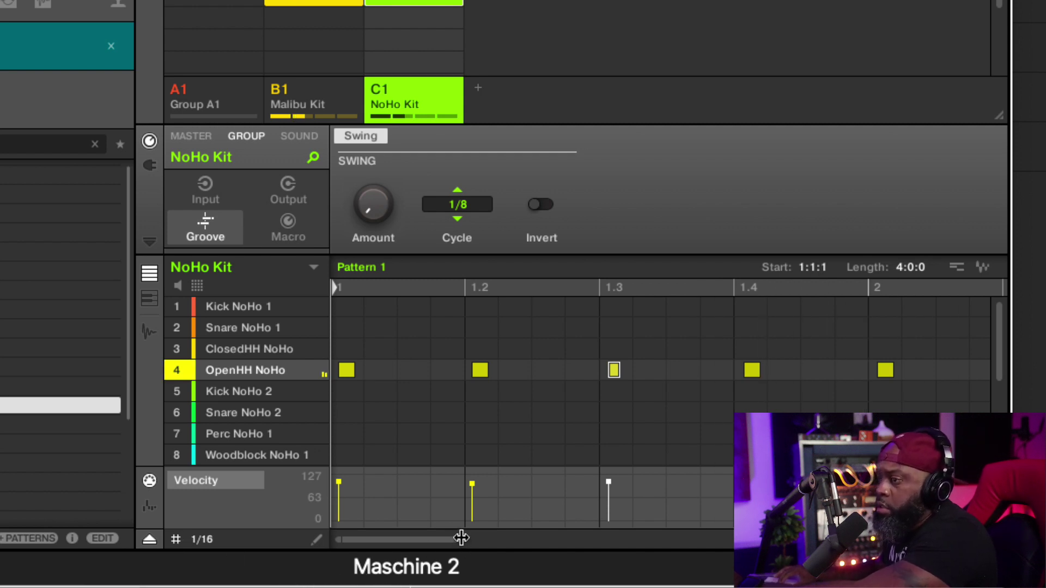
drag(507, 538, 751, 542)
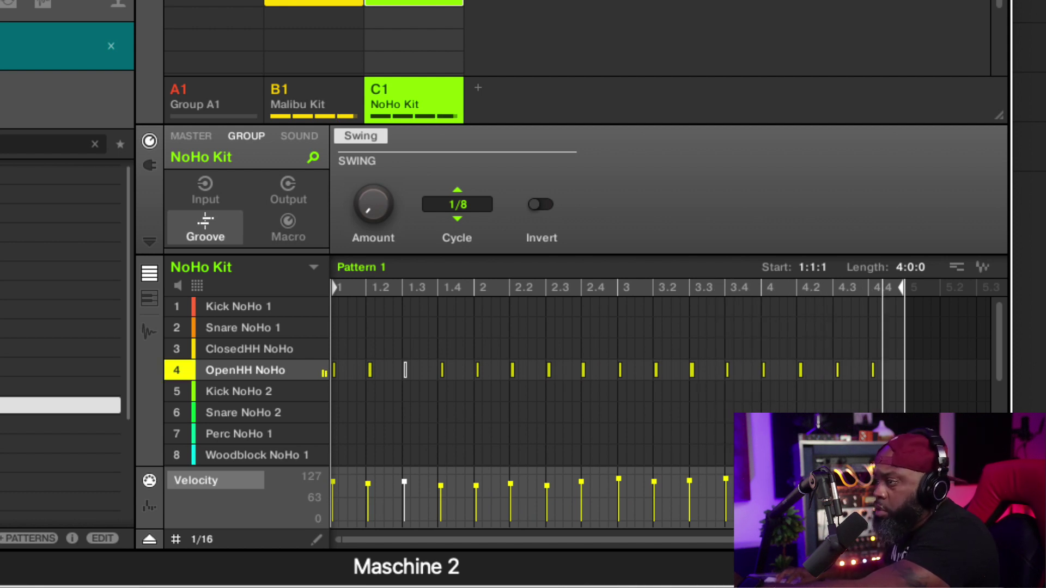
drag(893, 539, 827, 539)
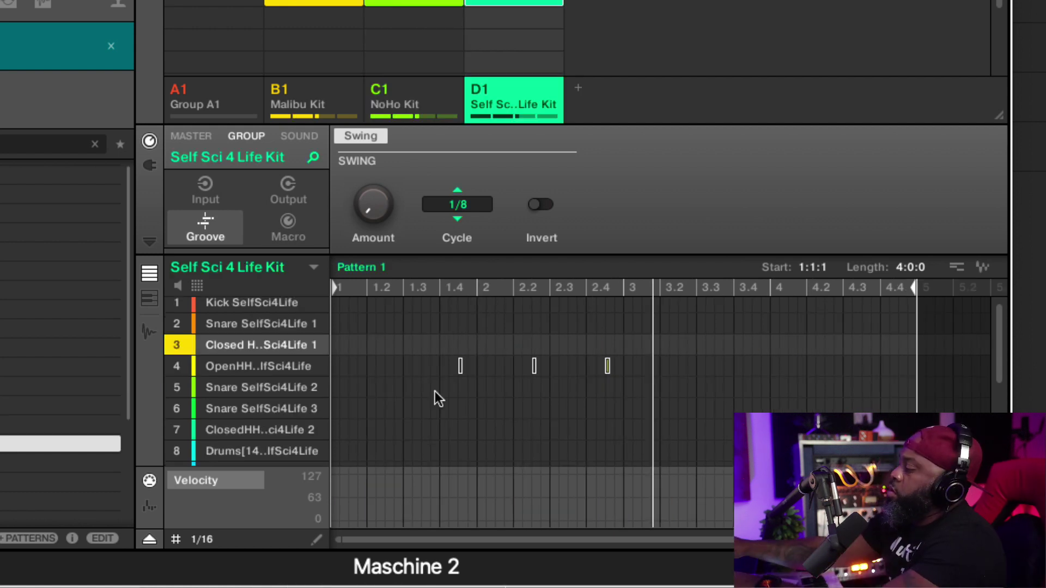
Step: Delete the selected open hi-hat notes from the Self Sci 4 Life Kit pattern and stop playback
key(Delete)
key(space)
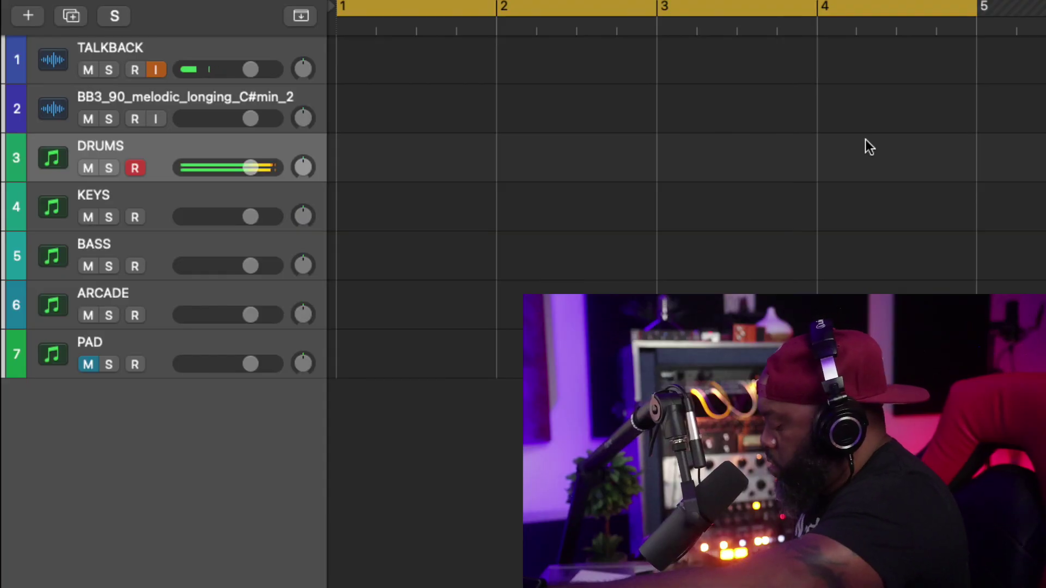
Step: Record a four-bar MIDI part on the DRUMS track in Logic Pro, starting at bar 1
key(r)
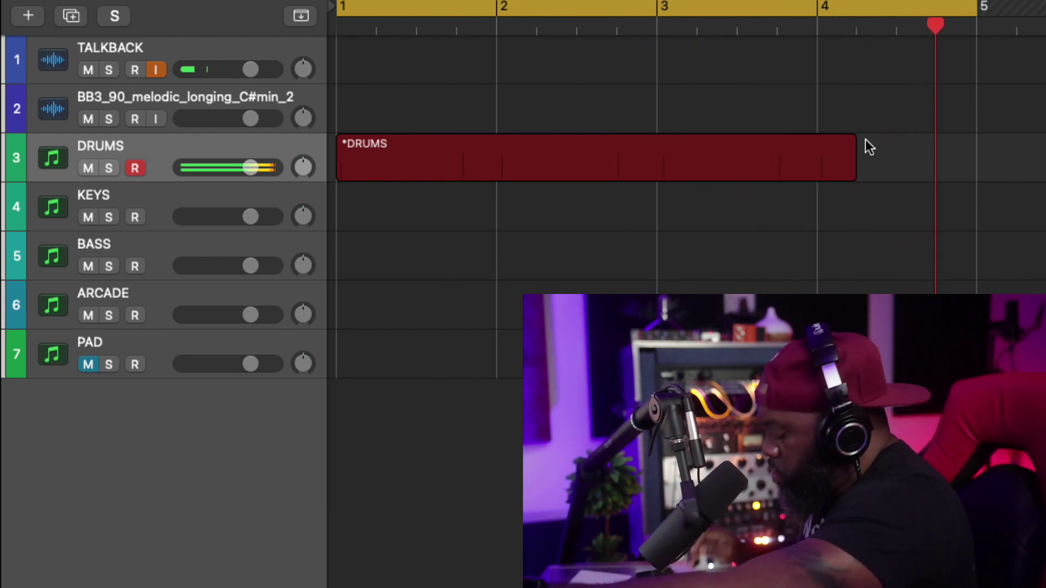
key(space)
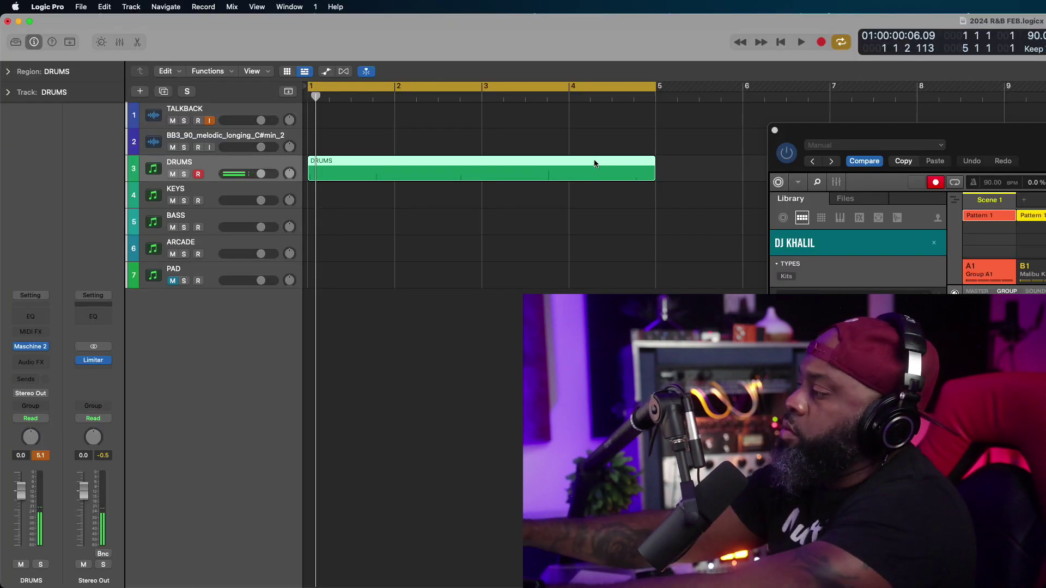
Step: Delete the recorded MIDI region from the DRUMS track in Logic Pro
key(Delete)
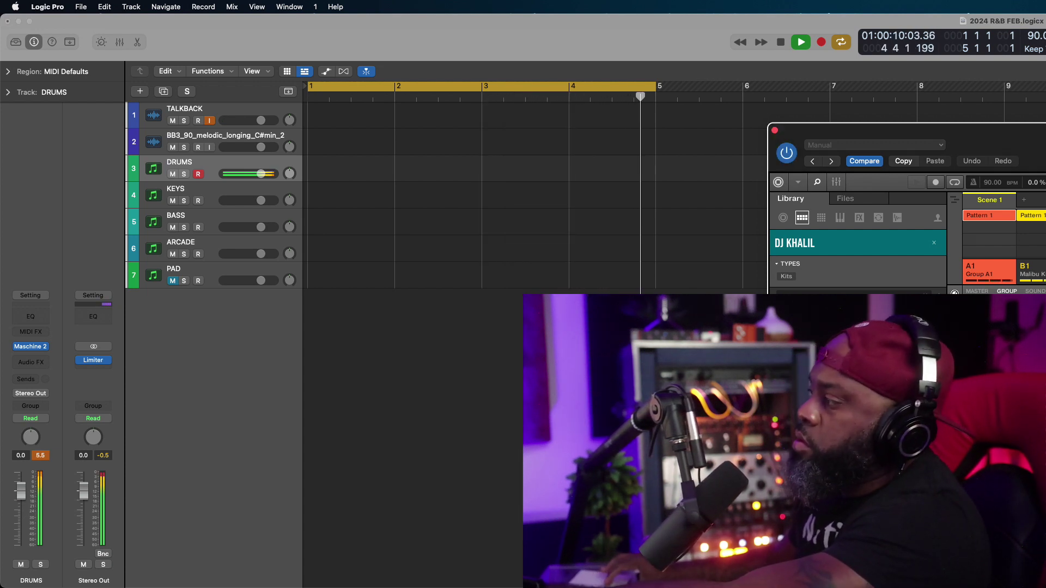
Step: Export Group A1's Pattern 1 as audio onto a new track at bar 1, and add an empty Pattern 2 to the group
drag(1035, 167, 504, 165)
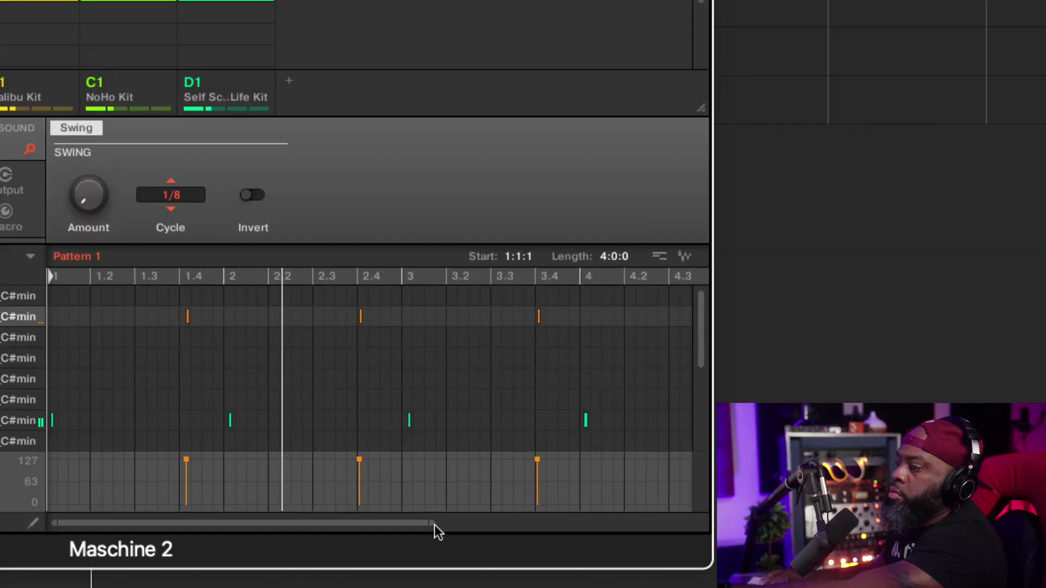
drag(453, 529, 515, 514)
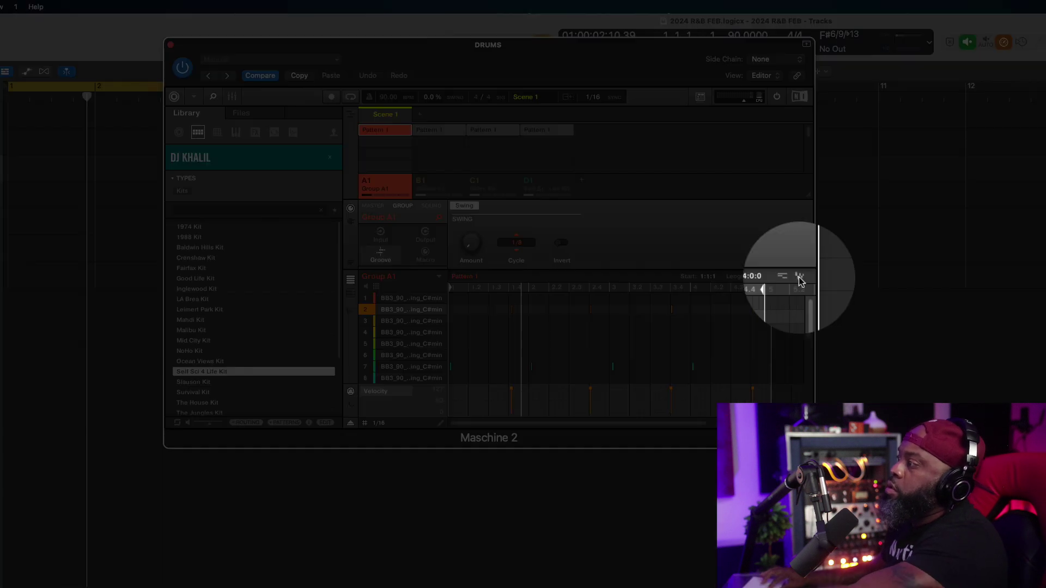
drag(770, 280, 10, 307)
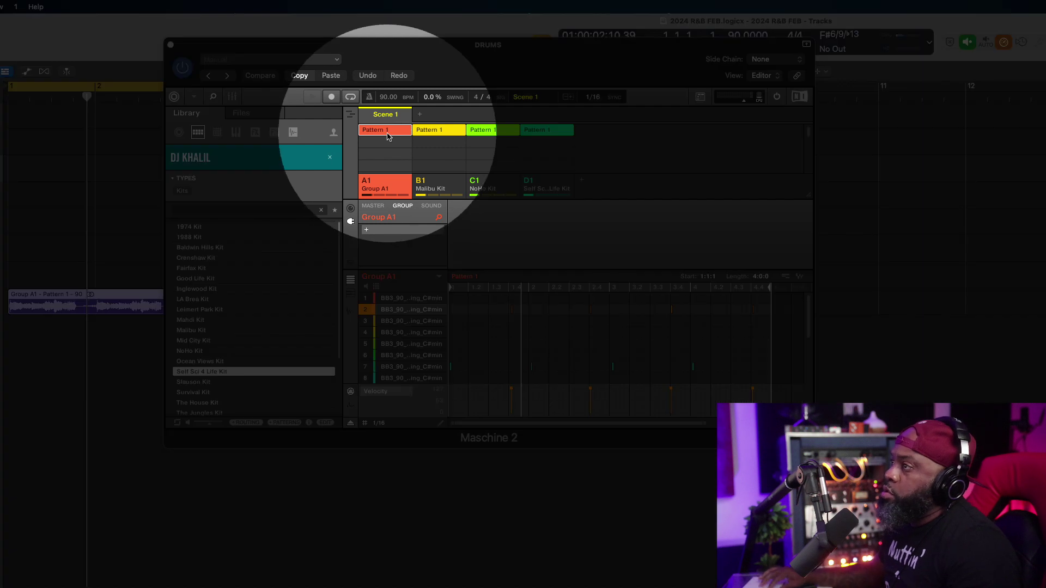
click(384, 142)
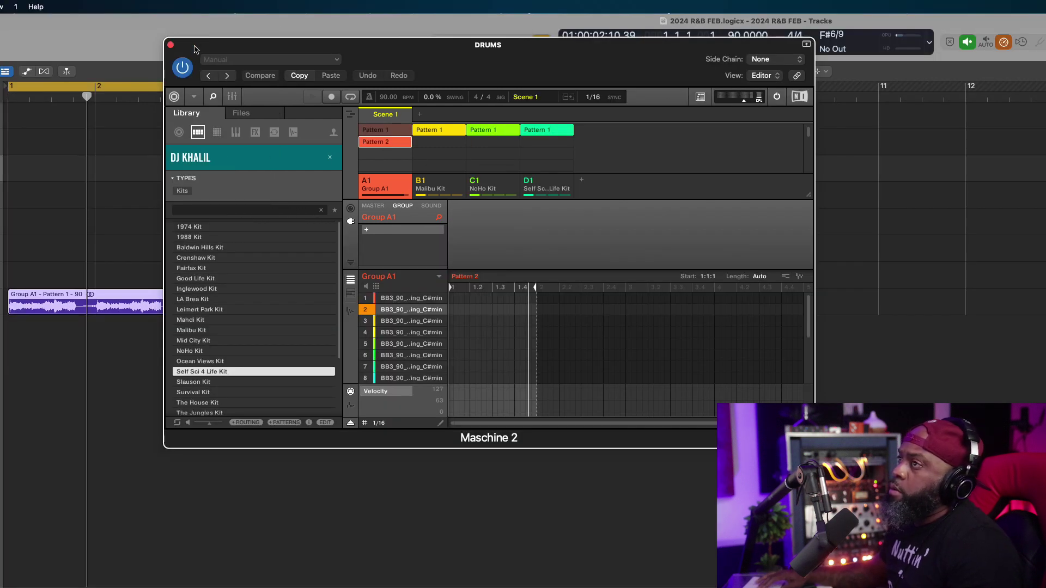
Step: Close the Maschine 2 window and shorten the exported Pattern 1 audio region to end at bar 5 during playback
click(197, 37)
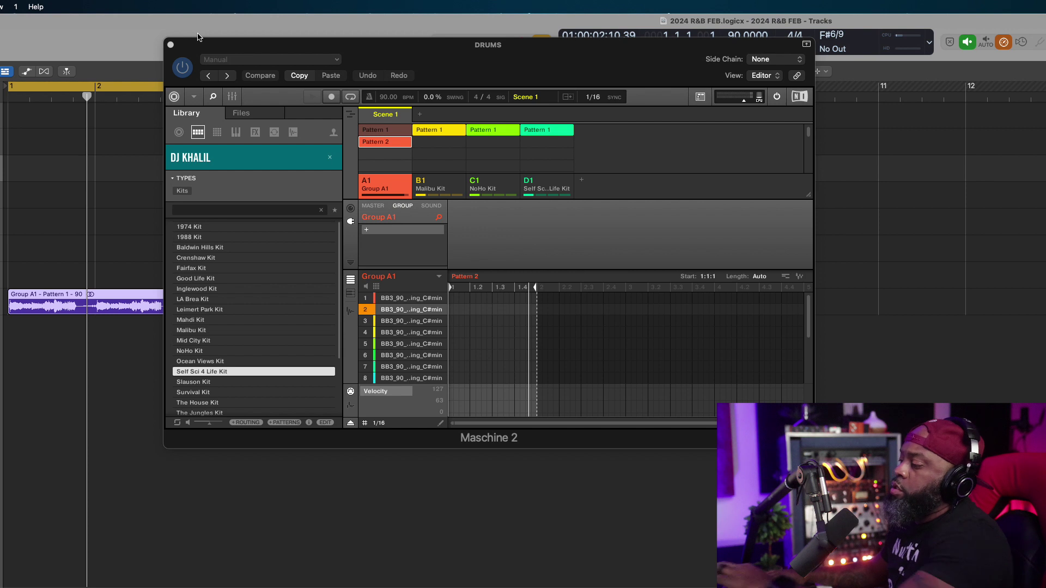
key(space)
click(170, 45)
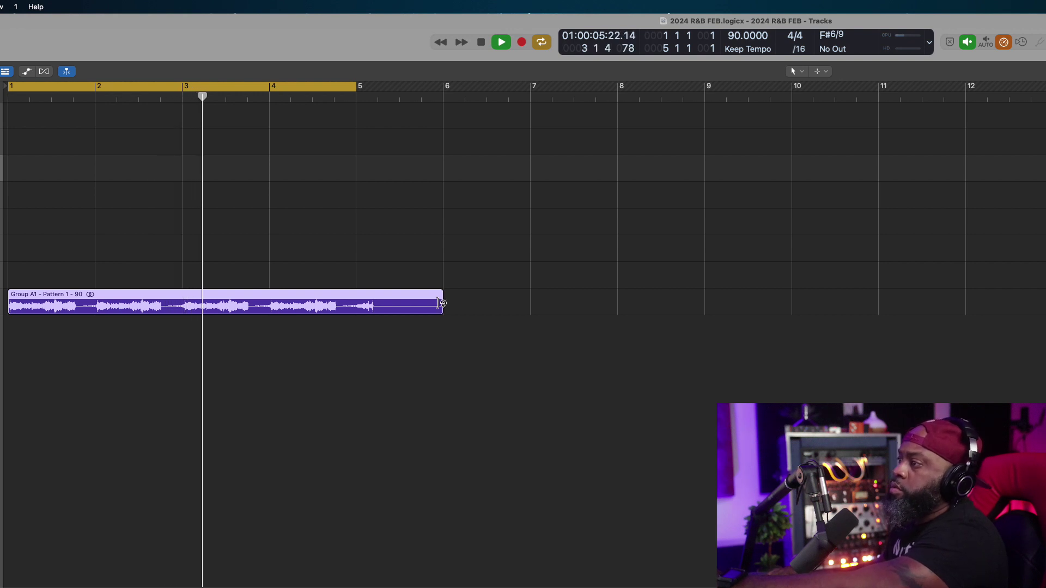
drag(442, 303, 355, 335)
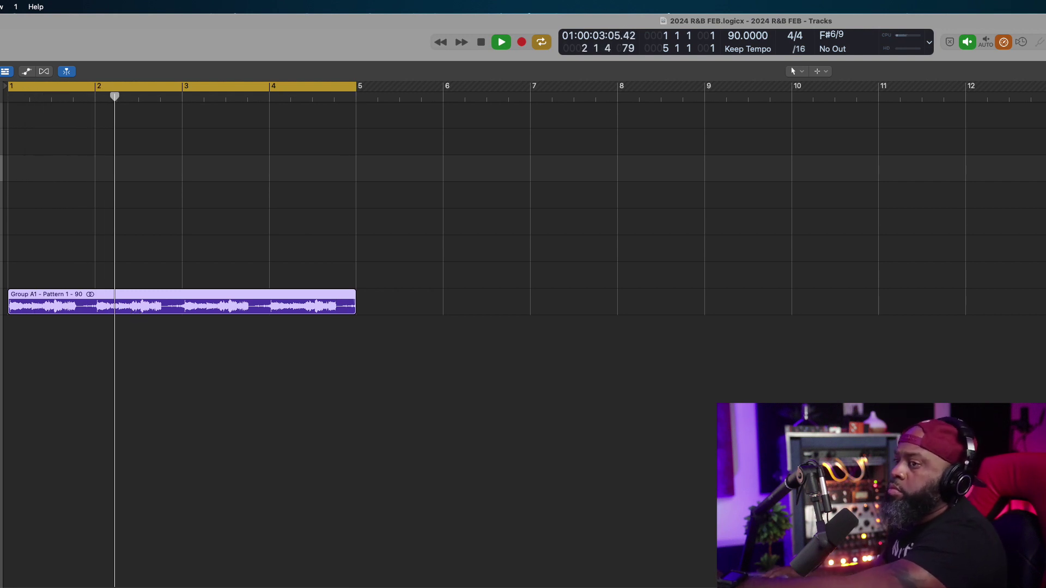
key(space)
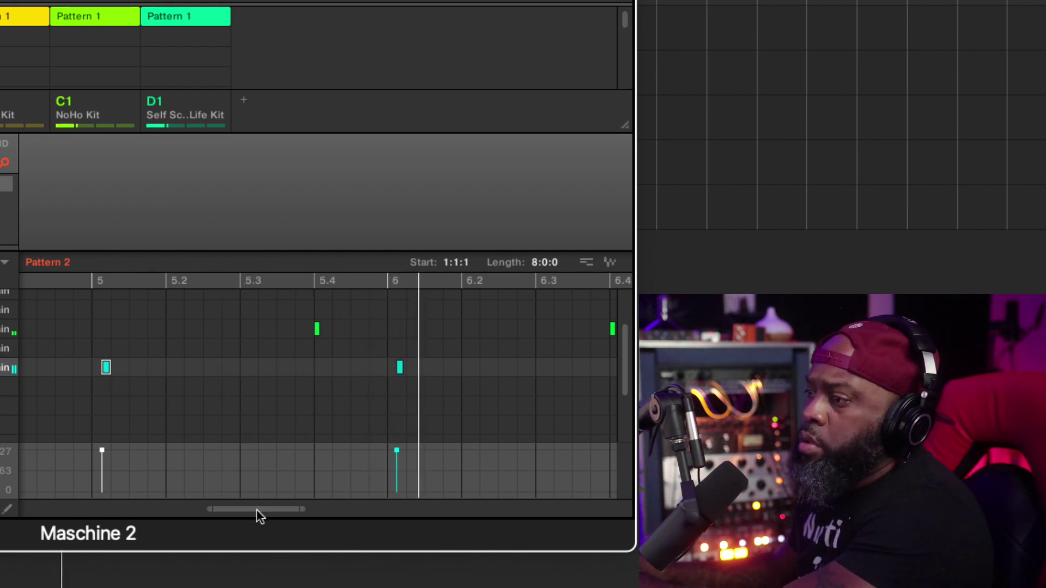
Step: Nudge the three sound 6 notes near beats 5.4, 6.4 and 7.4 of Pattern 2 slightly later
mouse_move(256, 510)
mouse_down()
mouse_move(300, 510)
mouse_move(273, 512)
mouse_up()
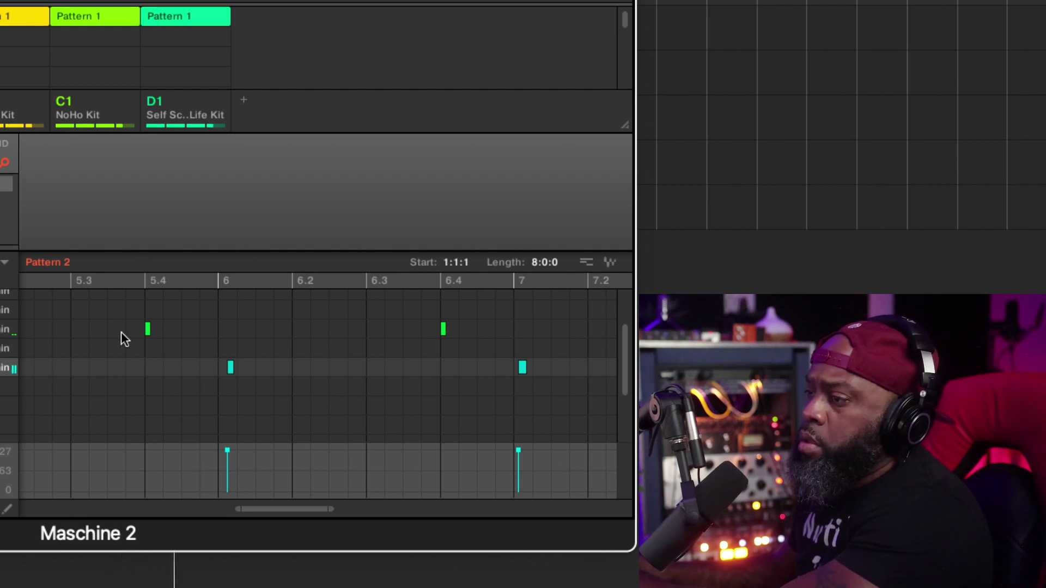
drag(231, 504, 133, 508)
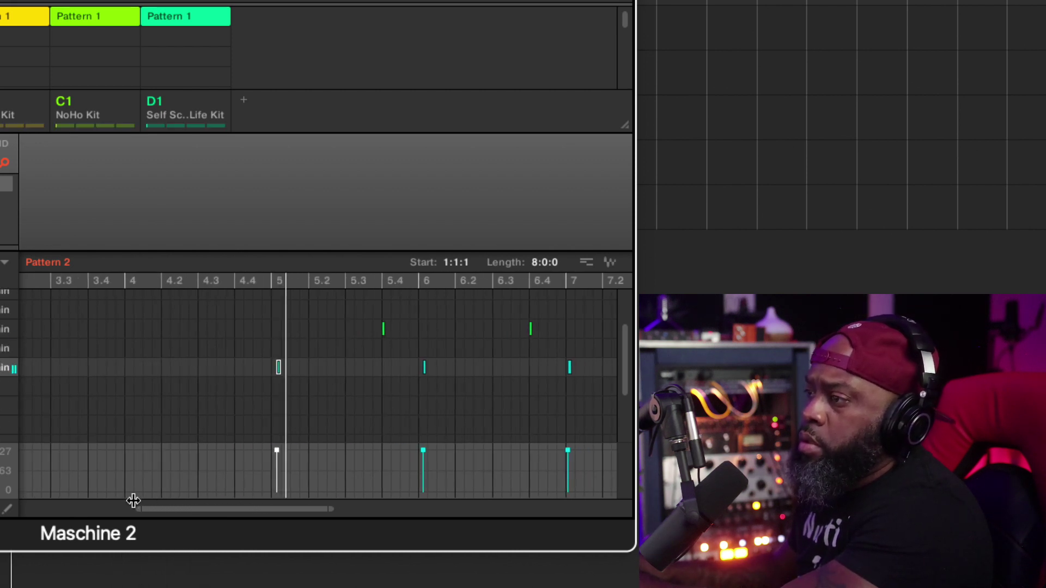
drag(332, 510, 492, 510)
drag(415, 324, 220, 332)
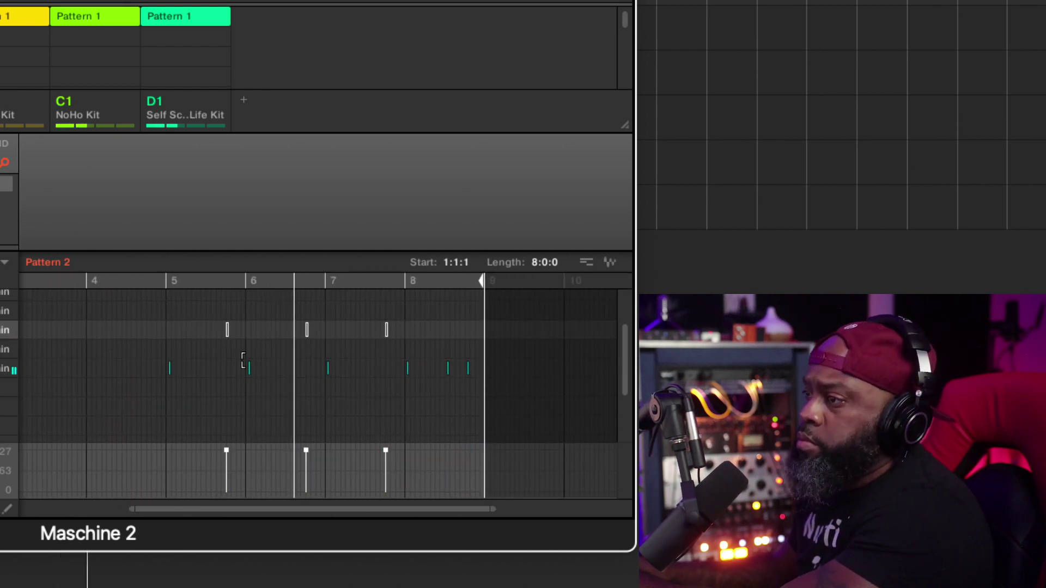
drag(490, 512, 317, 511)
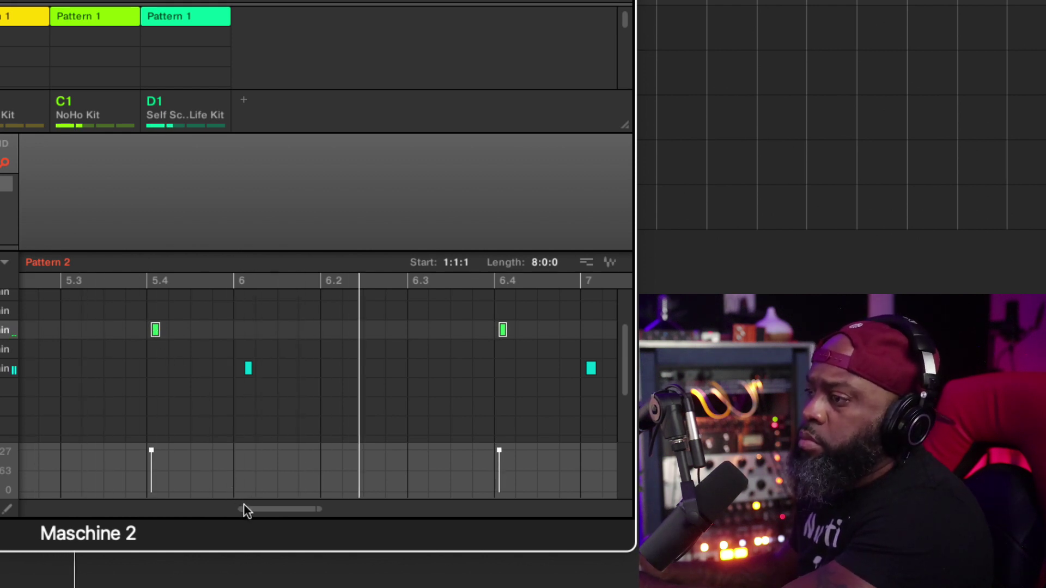
drag(243, 510, 38, 510)
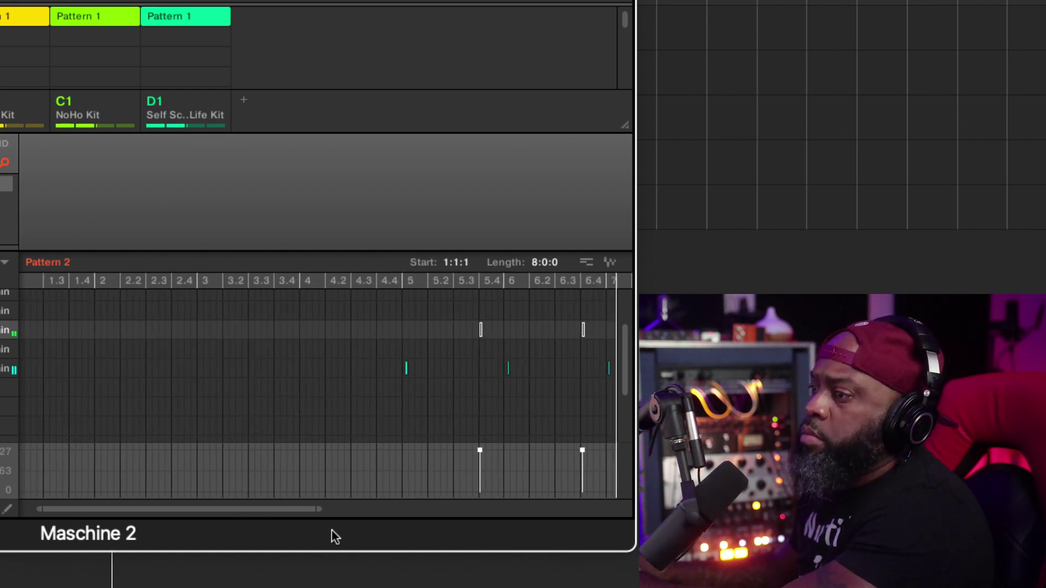
drag(319, 510, 532, 488)
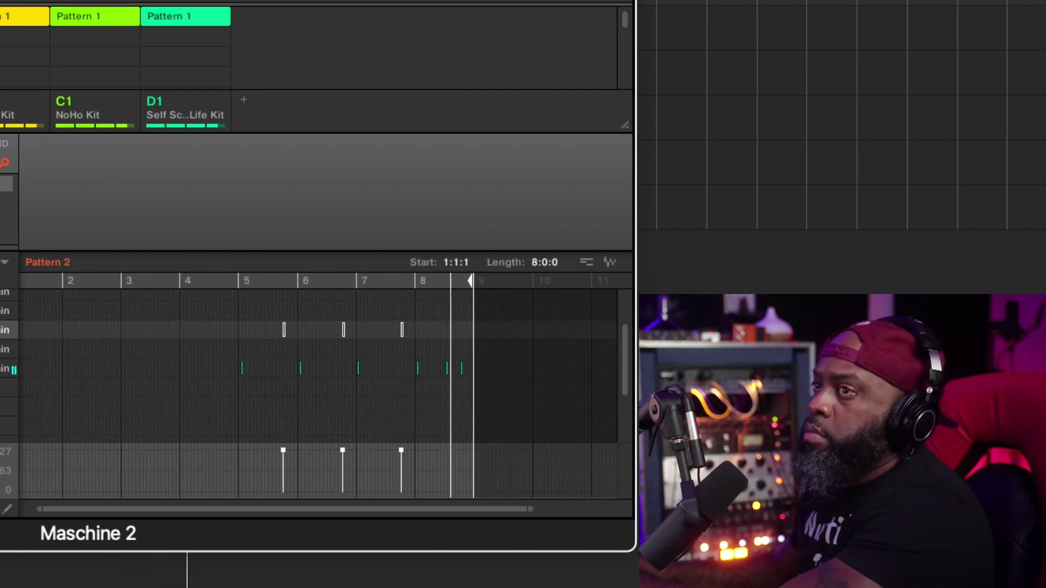
Step: Mute sound 6 in Group A1 and export Pattern 2 as audio onto a new Logic Pro track at bar 5
key(v)
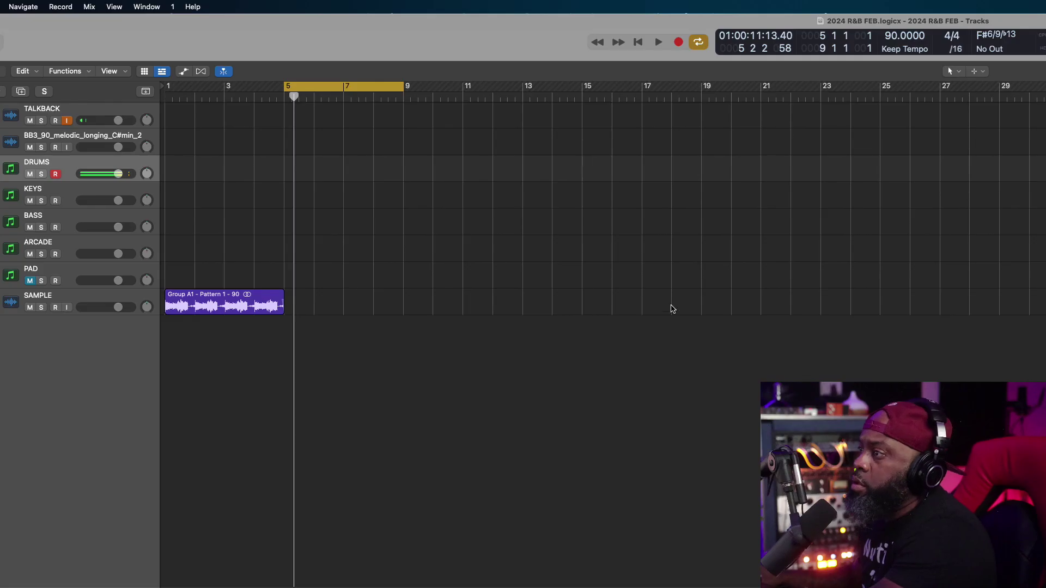
key(v)
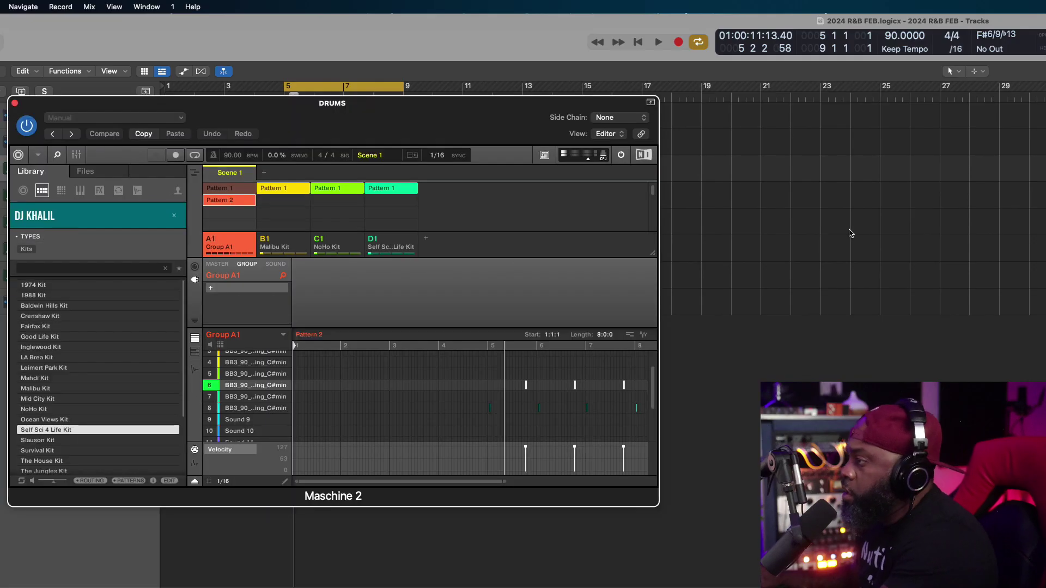
drag(517, 120, 808, 56)
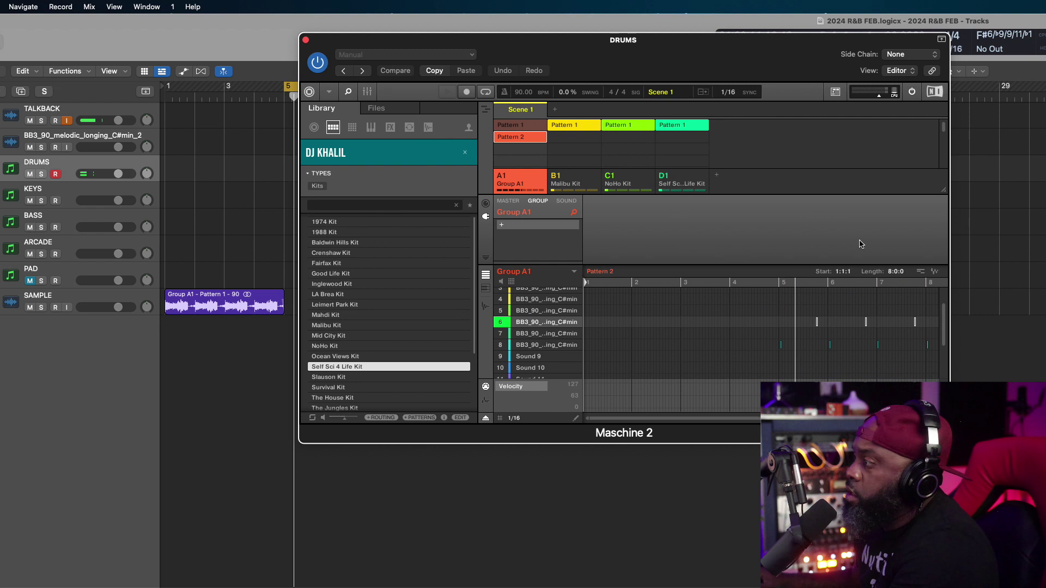
click(915, 300)
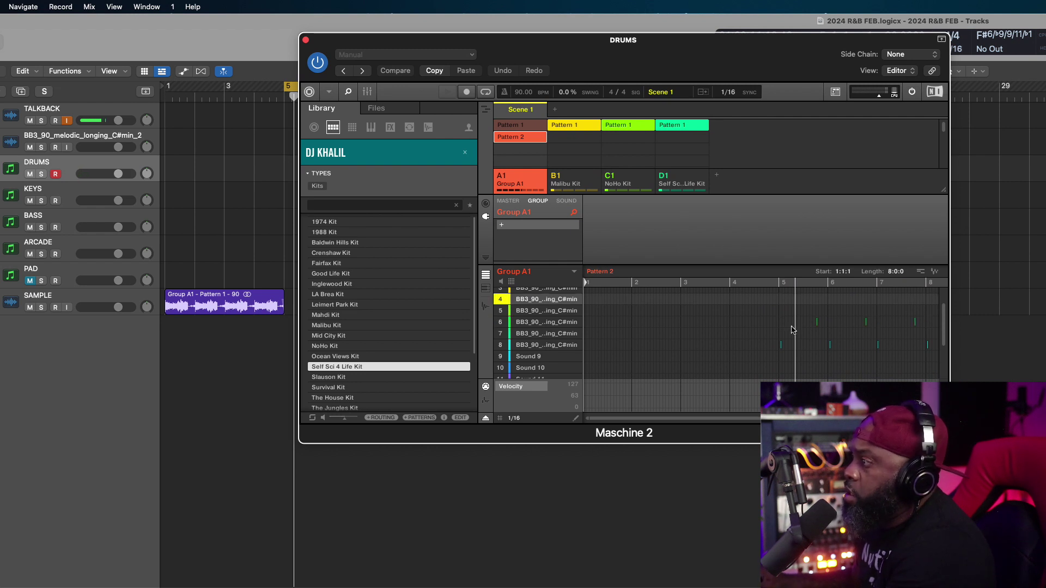
click(535, 322)
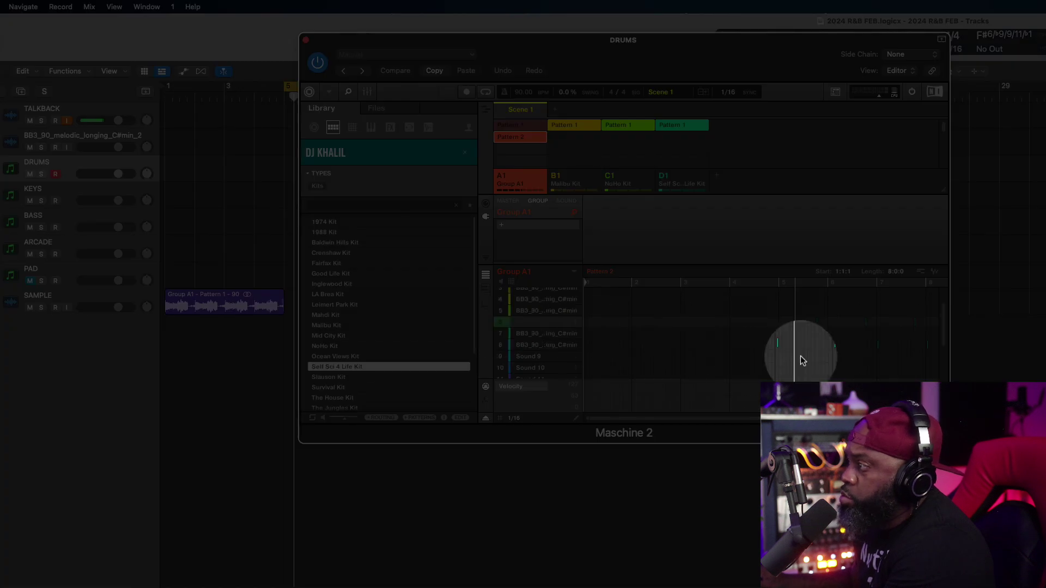
drag(933, 276, 934, 275)
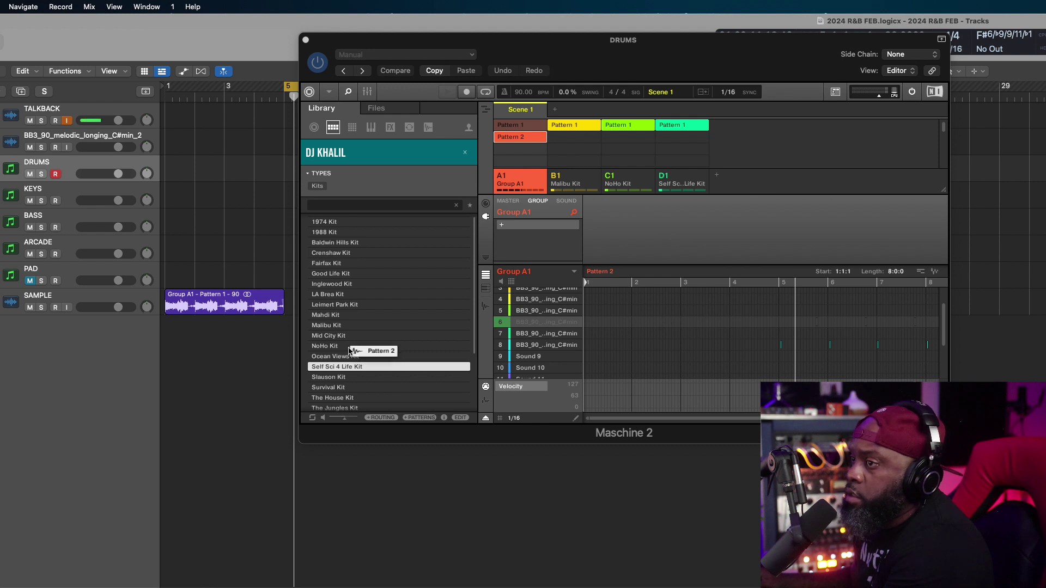
drag(349, 352, 285, 343)
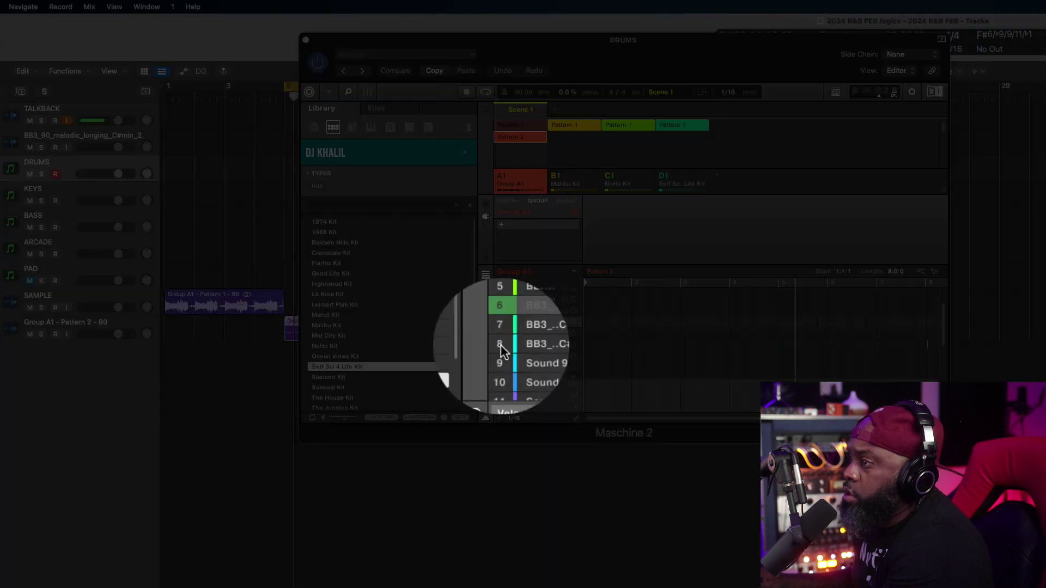
Step: Mute sound 8, unmute sound 6 and export Pattern 2 as audio again onto another new track
click(500, 344)
click(499, 322)
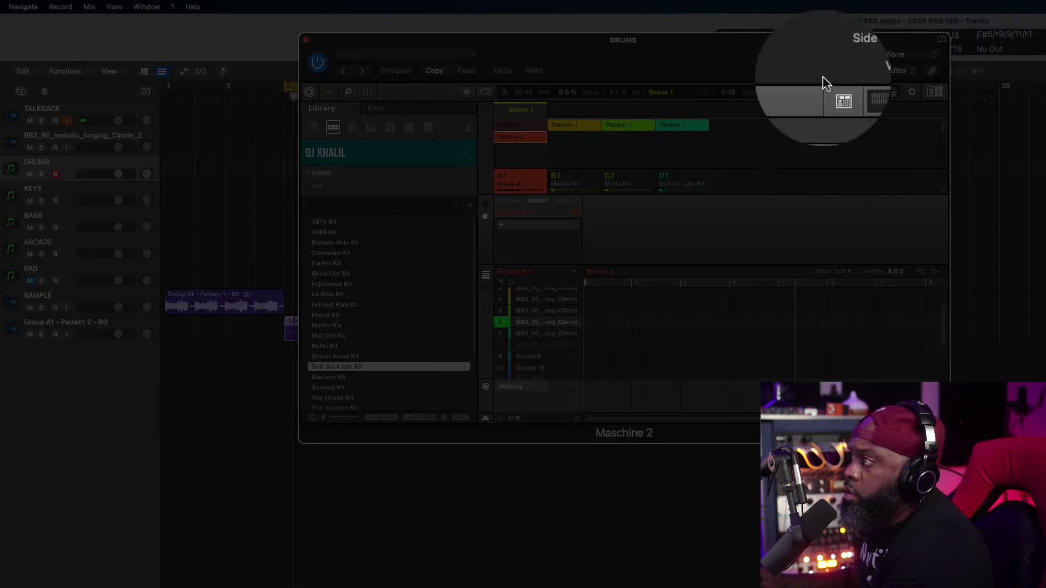
drag(810, 72, 1029, 68)
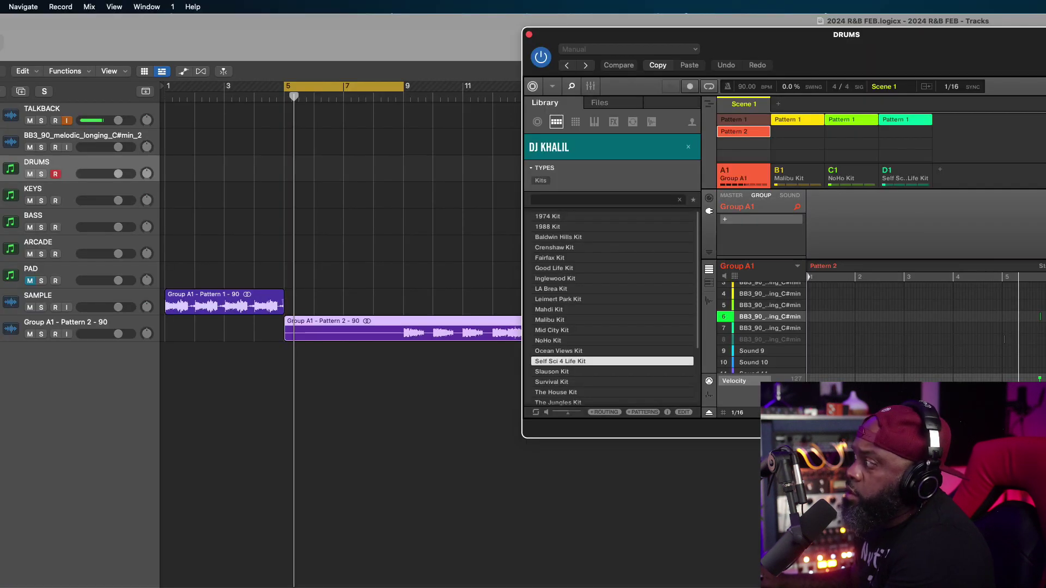
drag(734, 276, 597, 325)
Step: Move both exported Pattern 2 regions to start at bar 1, and deactivate Pattern 2 in Maschine's Scene 1
drag(514, 331, 229, 341)
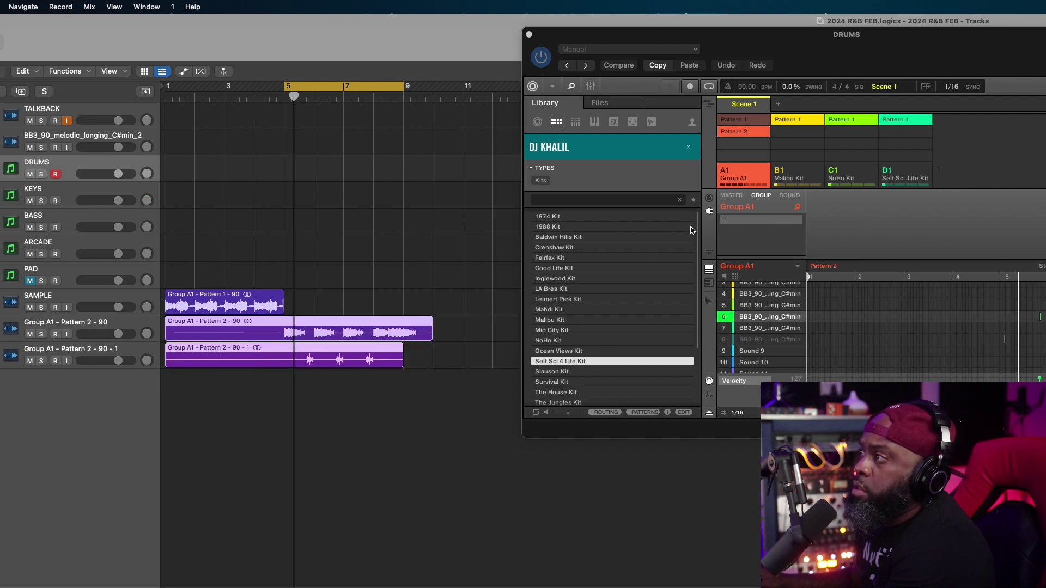
click(740, 135)
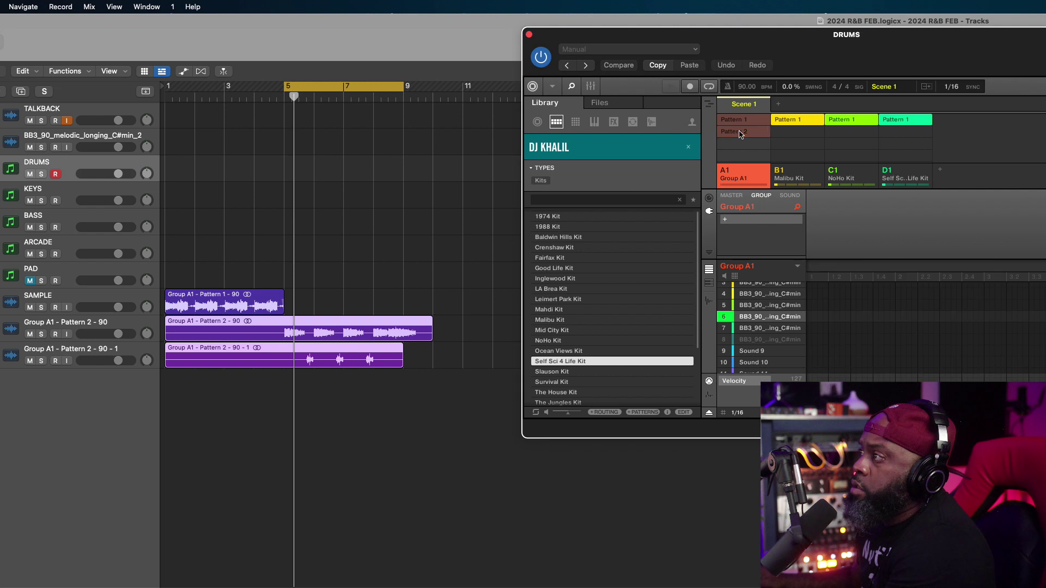
click(529, 35)
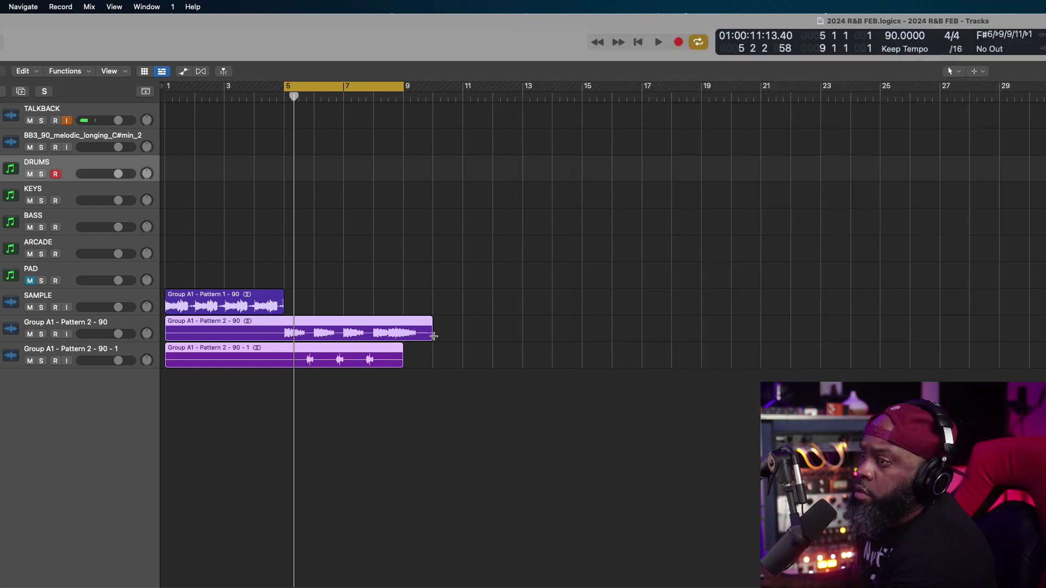
Step: Shorten the Group A1 - Pattern 2 - 90 region to end at bar 9 and mute the Group A1 - Pattern 2 - 90 - 1 track
key(space)
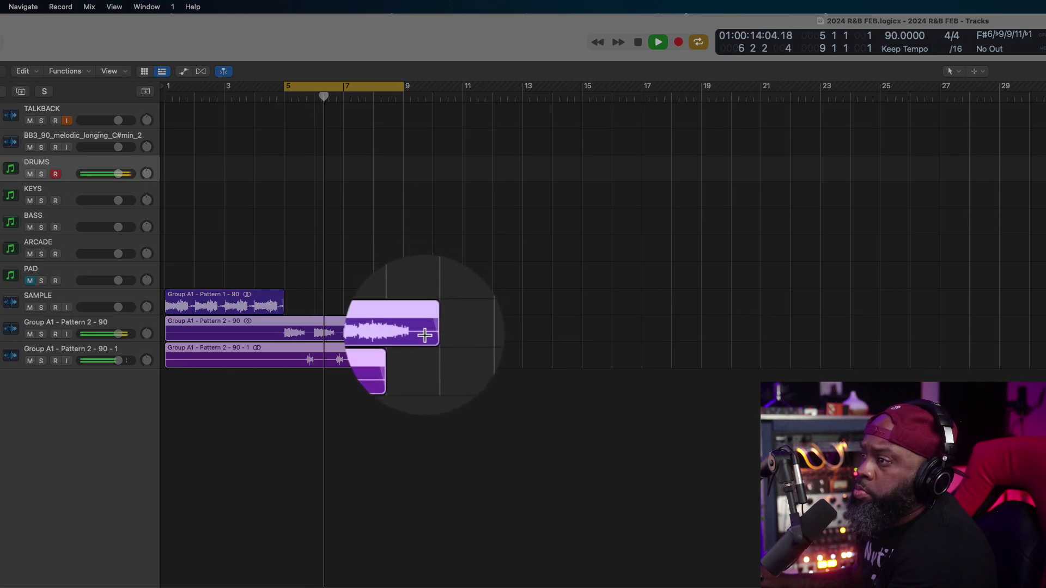
drag(432, 334, 399, 339)
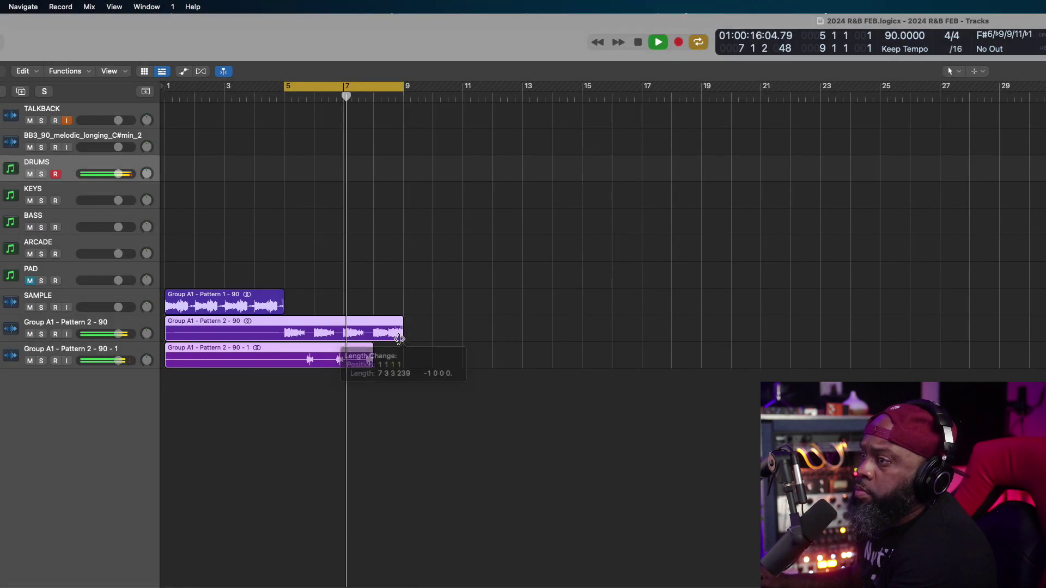
key(ctrl+m)
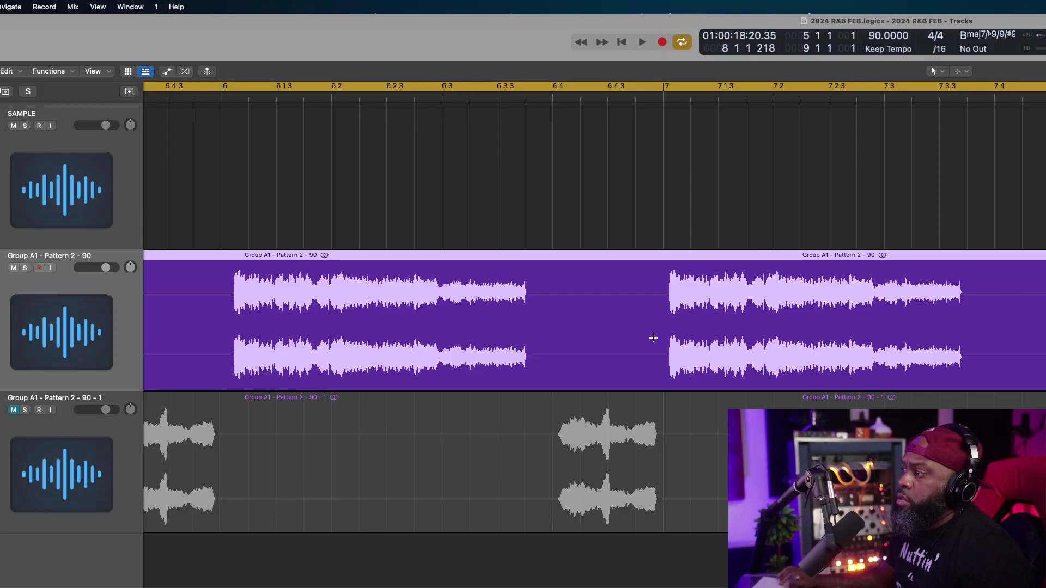
Step: Split the Group A1 - Pattern 2 - 90 region just before bar 7 and just before beat 7.4, and play it back briefly
click(653, 338)
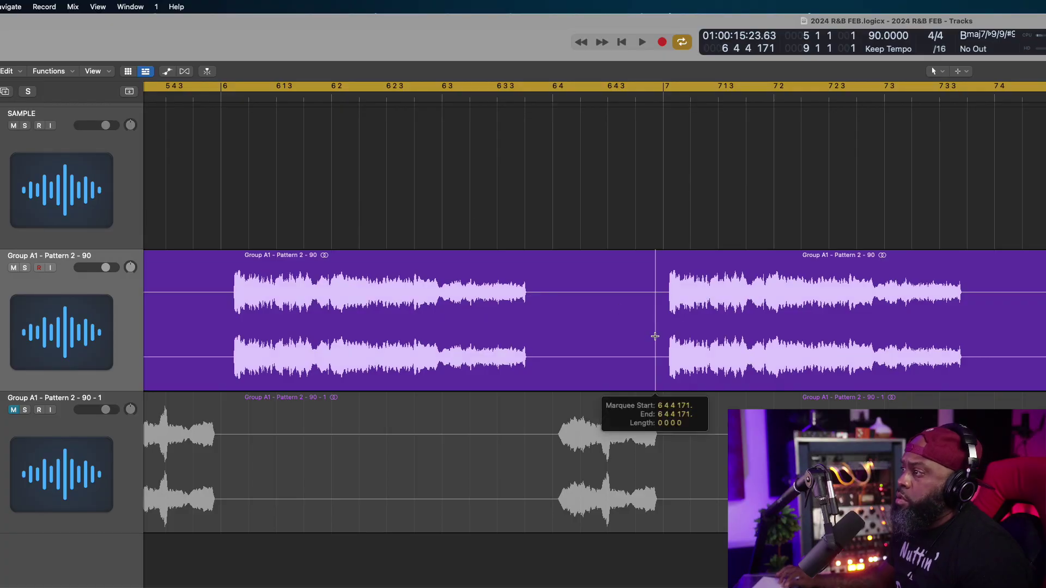
click(989, 325)
key(space)
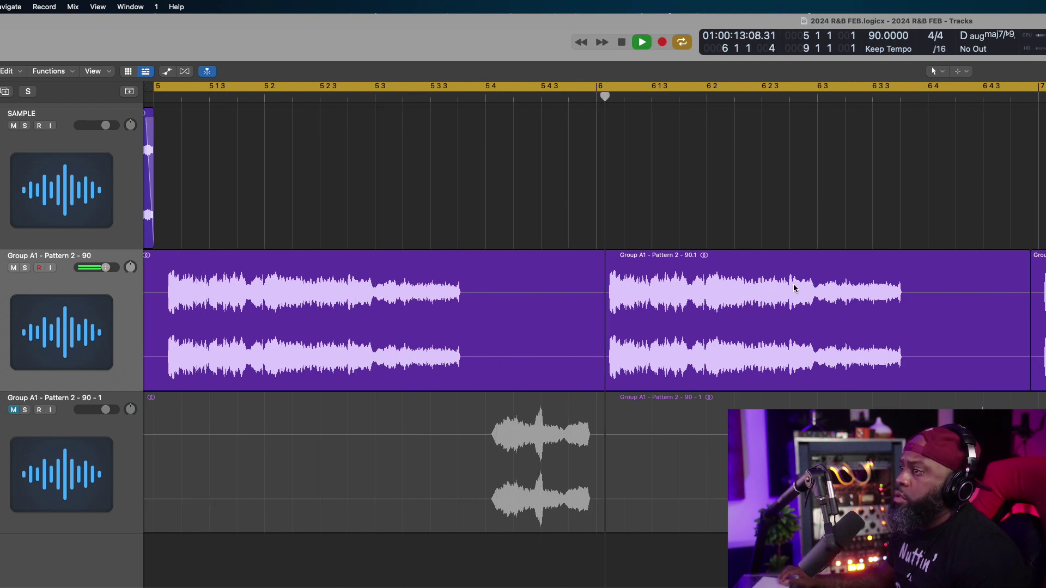
key(space)
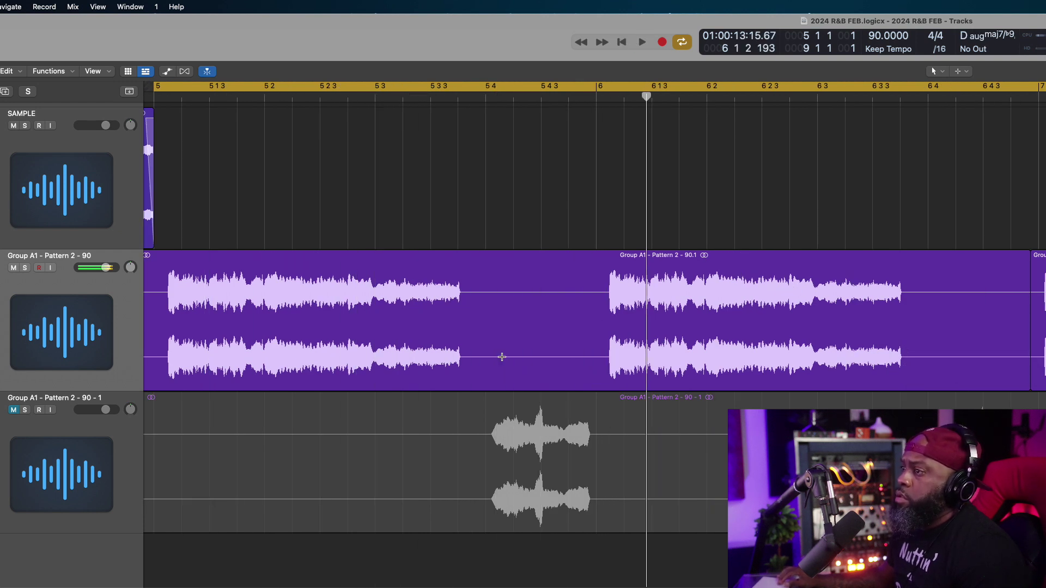
Step: Split the Pattern 2 - 90 region just before beat 5.4 and just after bar 6, and delete the silent piece between
click(463, 370)
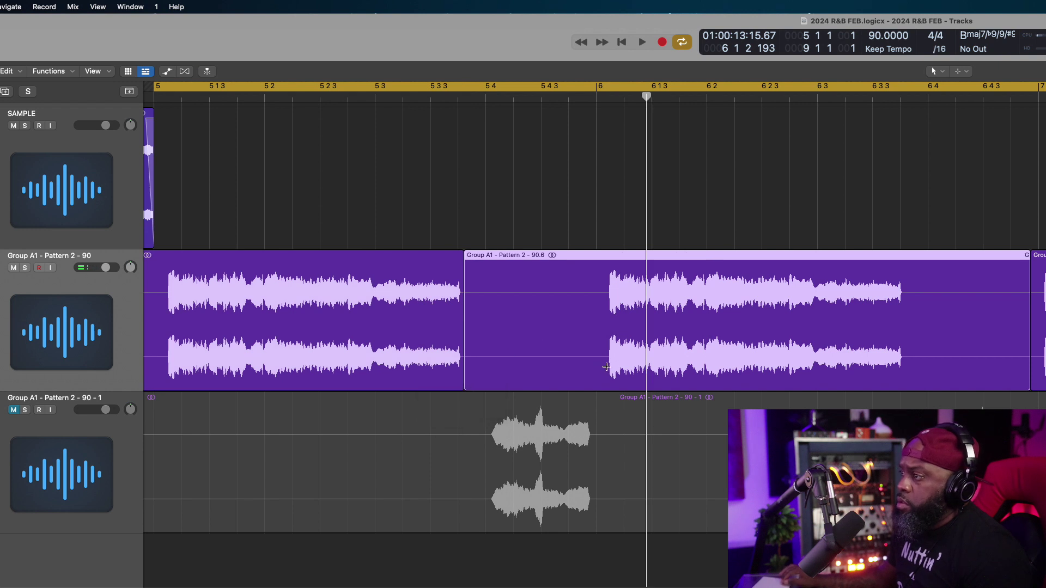
click(606, 366)
click(561, 311)
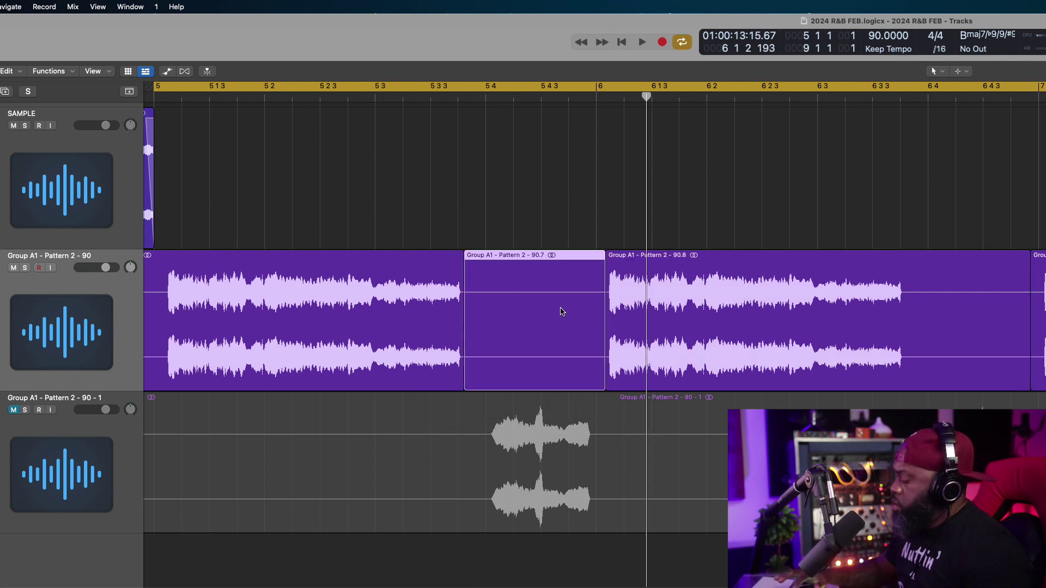
key(Delete)
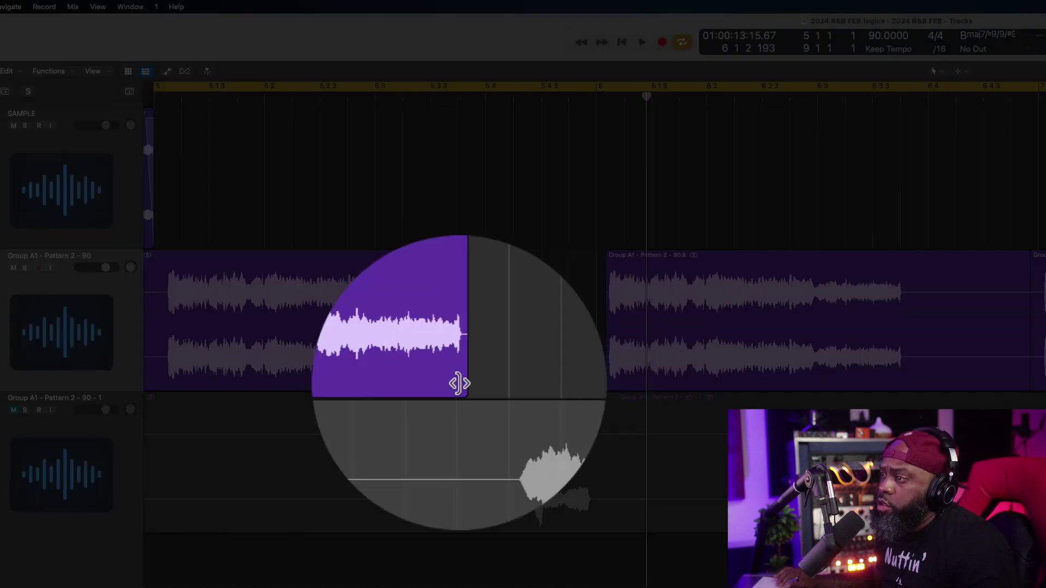
Step: Try to time-stretch the end of the first Pattern 2 - 90 region slightly later, play it back, and undo the stretch
right_click(460, 383)
key(Escape)
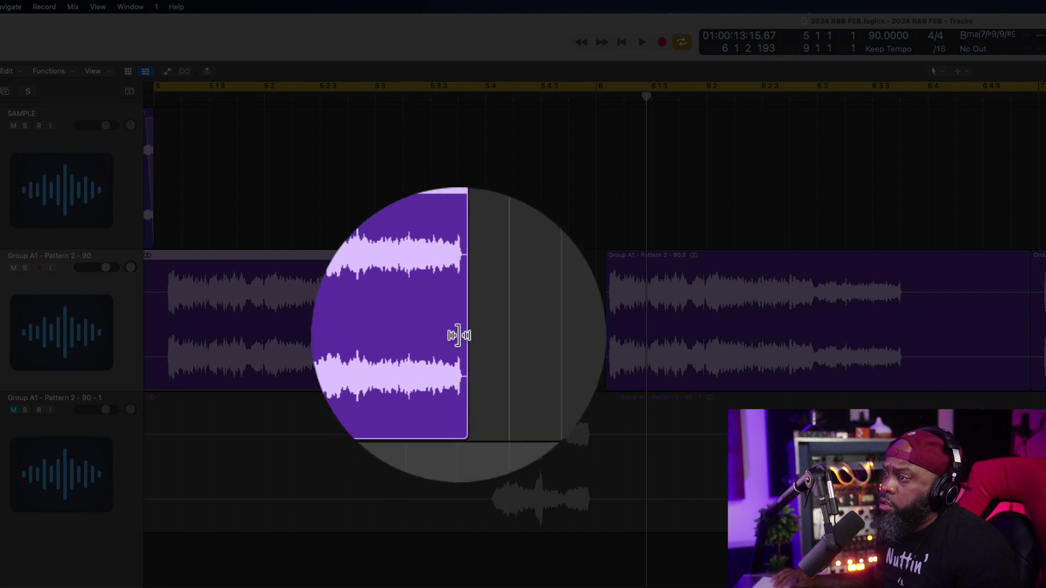
drag(460, 352, 466, 352)
key(space)
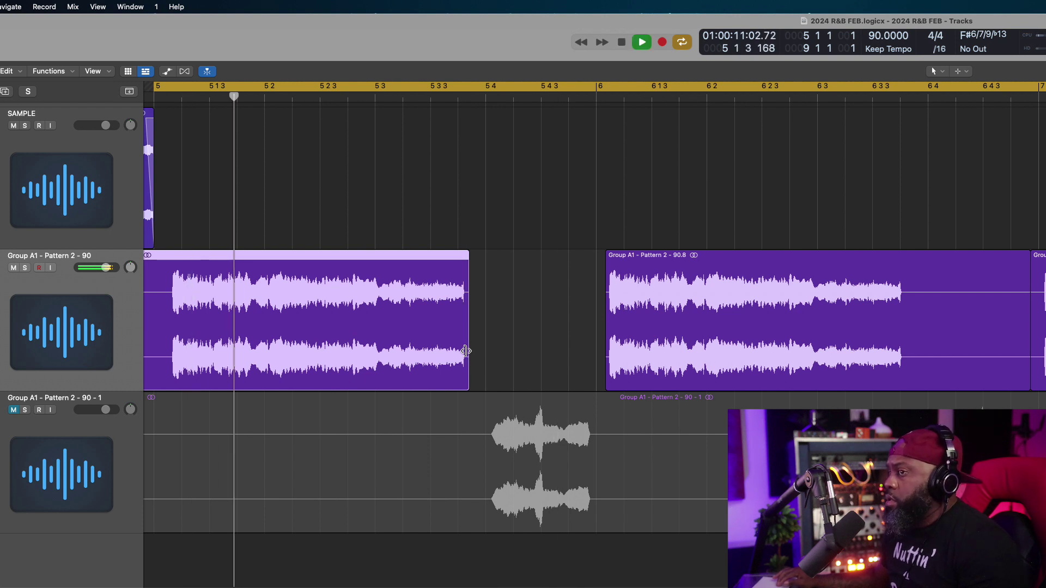
key(space)
key(super+z)
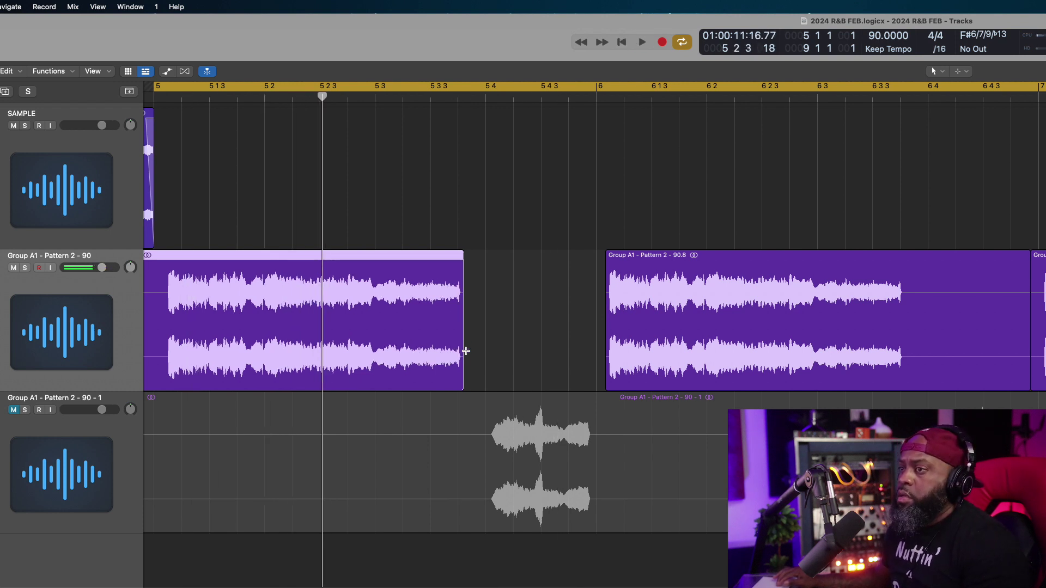
Step: Add a short fade-out to the end of the Pattern 2 - 90 region before beat 5.4 and listen to the result
key(space)
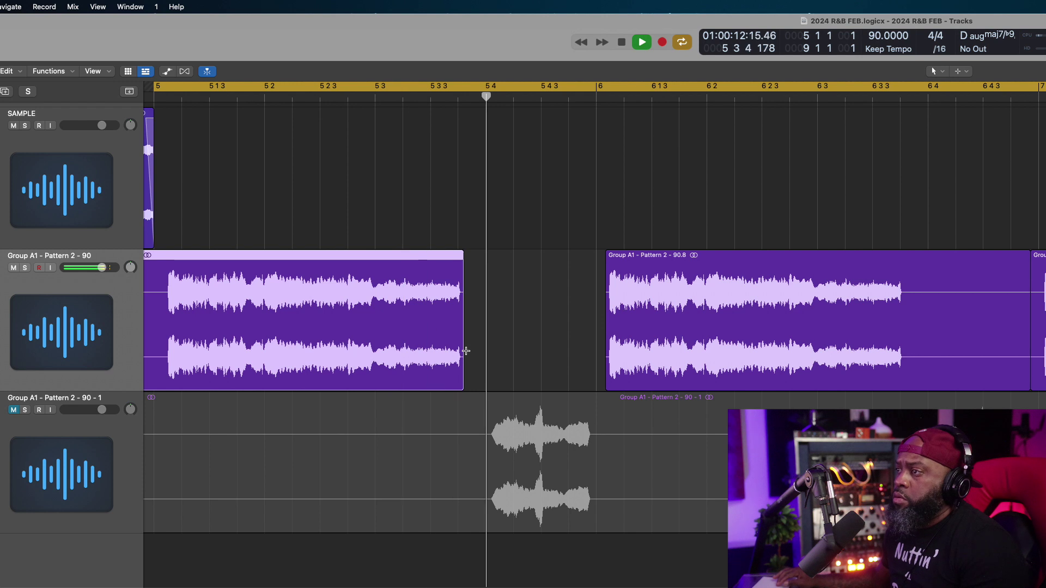
key(space)
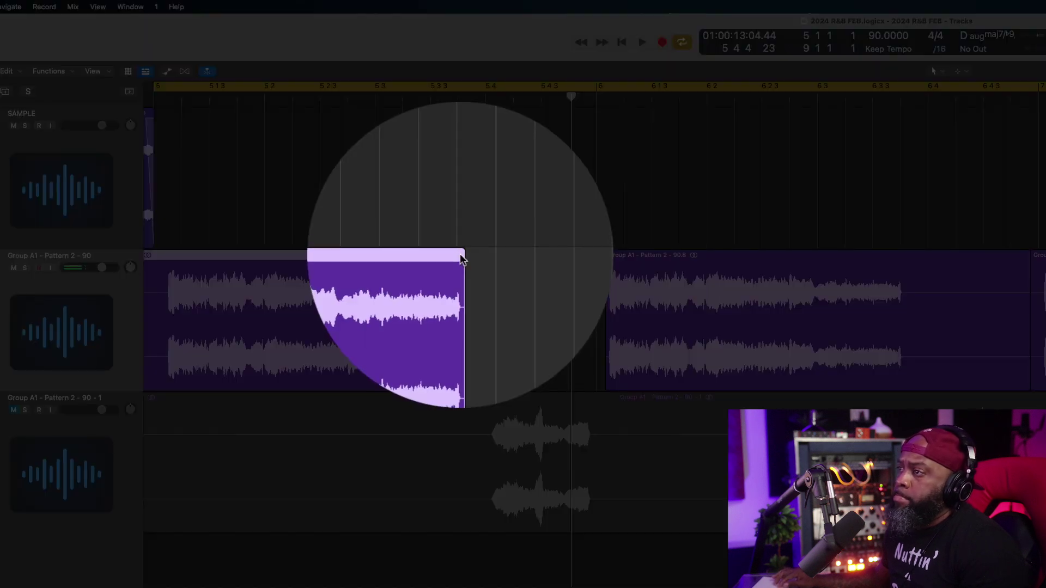
drag(459, 254, 453, 255)
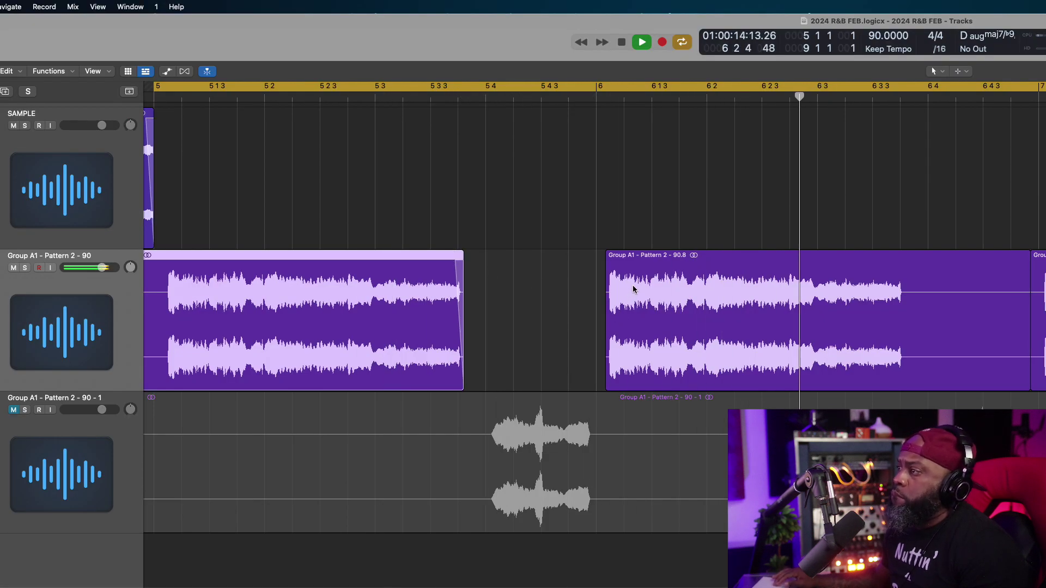
key(Return)
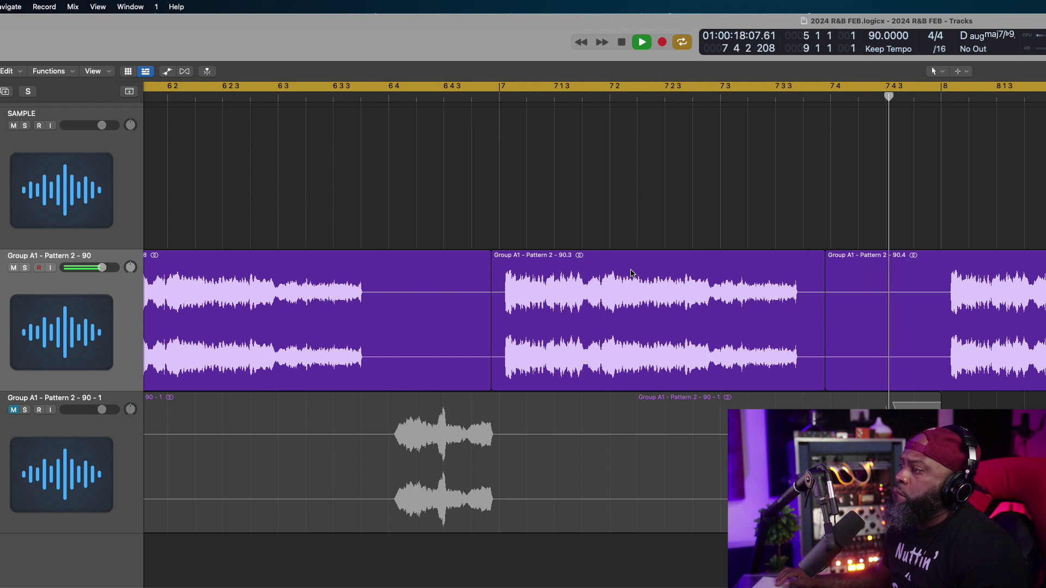
Step: Trim the end of the Group A1 - Pattern 2 - 90.3 region to just after its audio, with a short fade-out
drag(630, 272, 620, 273)
scroll(593, 326, right, 10)
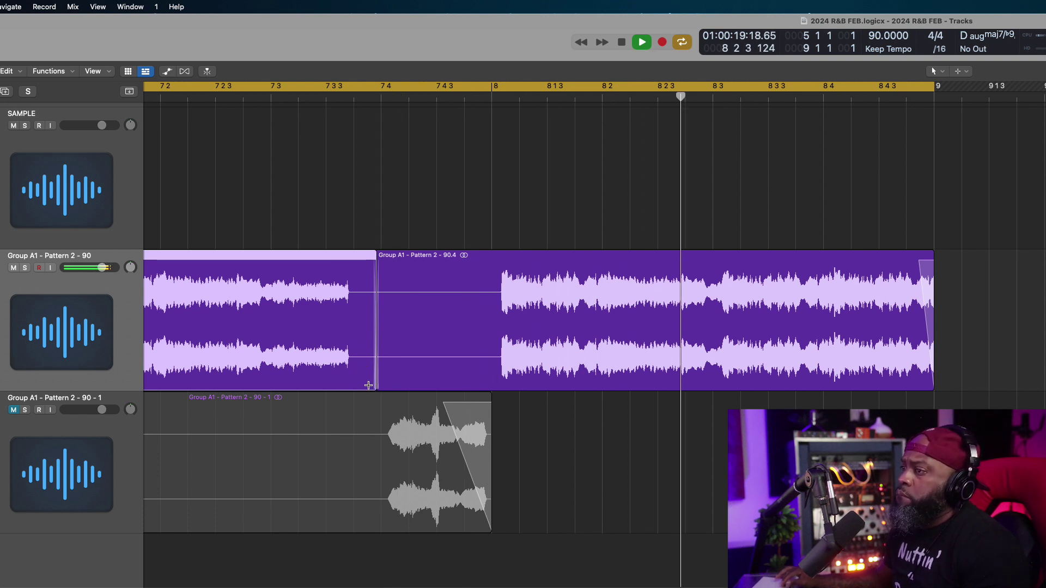
drag(361, 385, 352, 384)
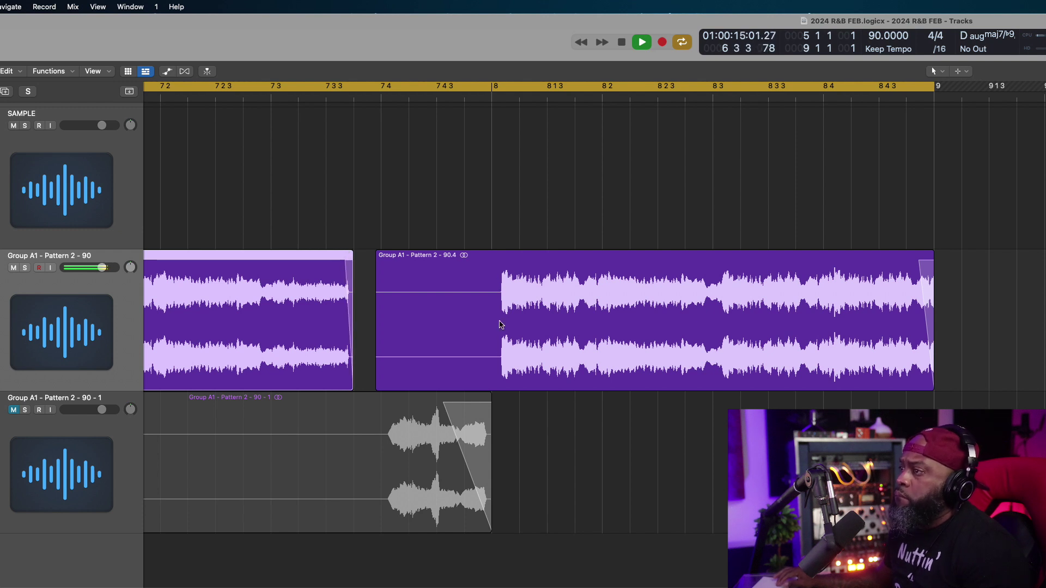
Step: Split the last Pattern 2 - 90 region at bar 8, delete the silent part before it and add a short fade-in
click(492, 372)
click(450, 280)
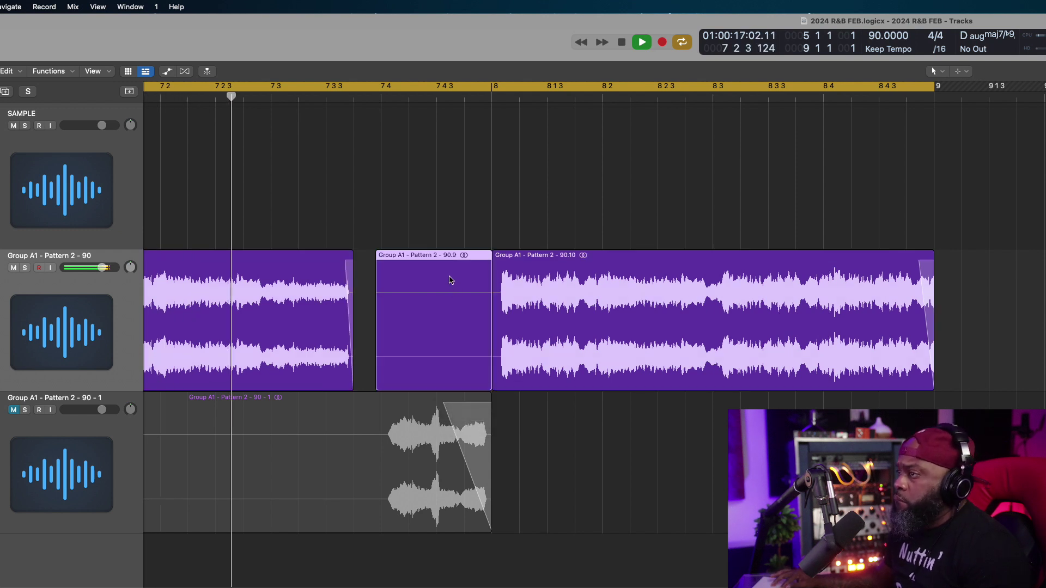
key(Delete)
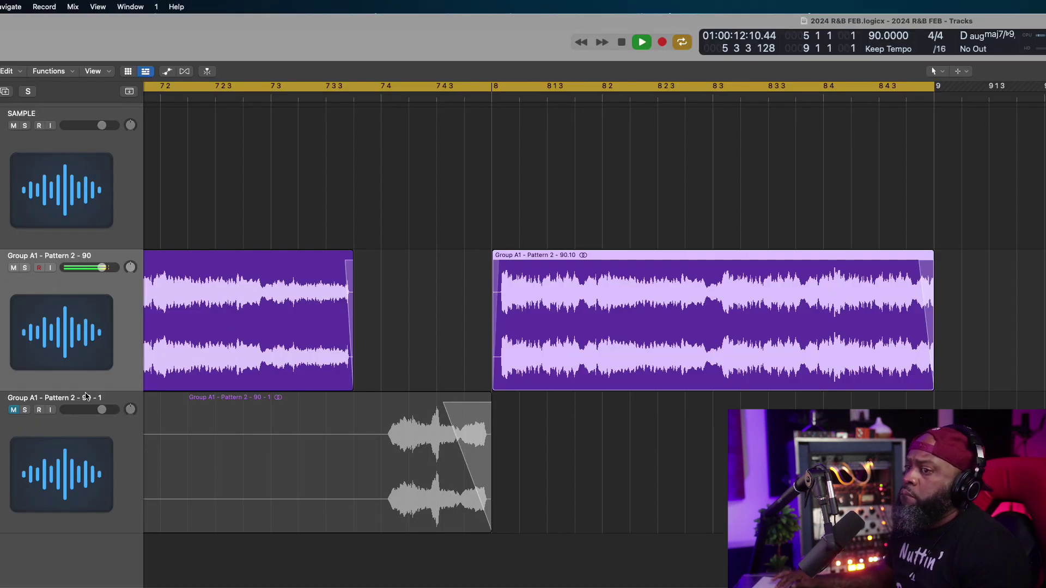
Step: Unmute the Group A1 - Pattern 2 - 90 - 1 track, shorten its region's fade-out before bar 8, and play back the arrangement
click(13, 411)
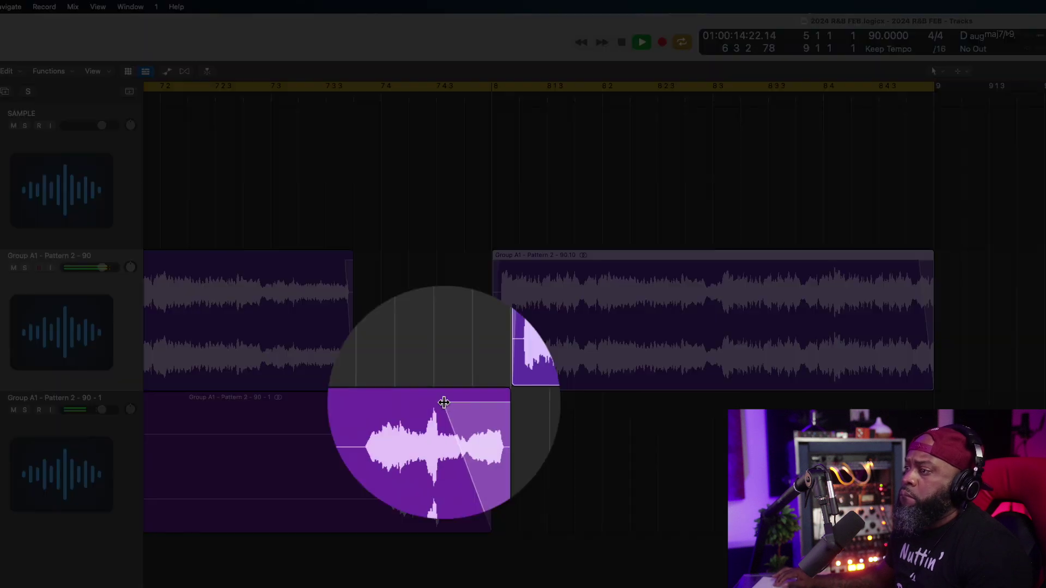
drag(443, 401, 484, 396)
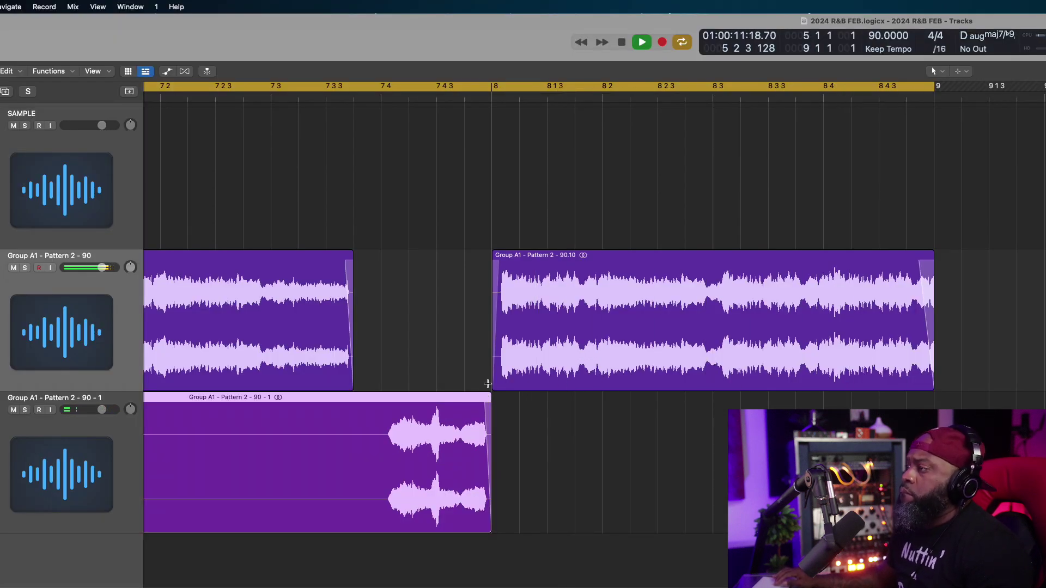
key(space)
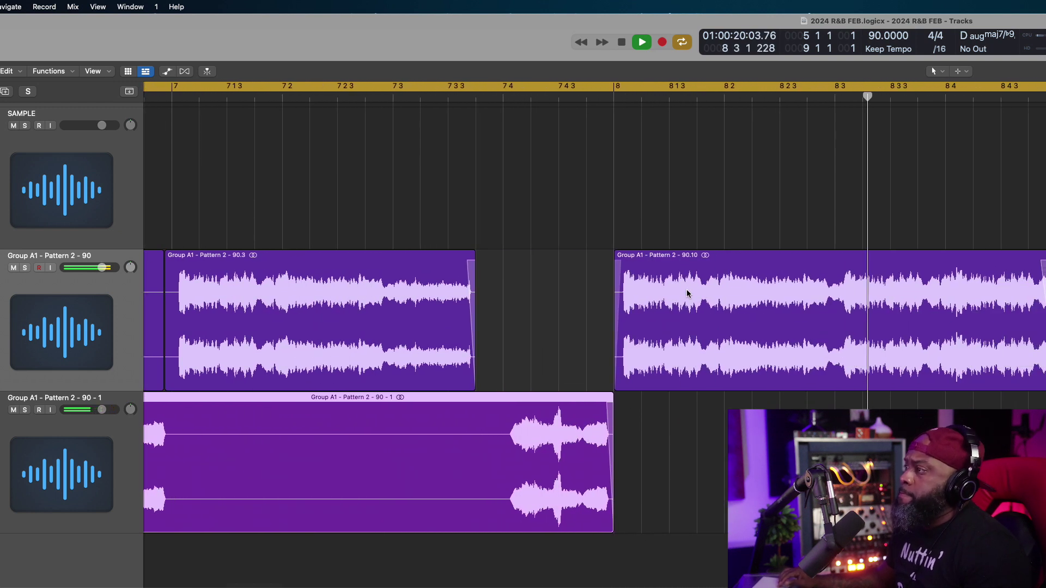
key(space)
Step: Enable Flex with Slicing on the Group A1 - Pattern 2 - 90 track and align the bar 8 region's transient to beat 8.2
click(686, 290)
click(184, 71)
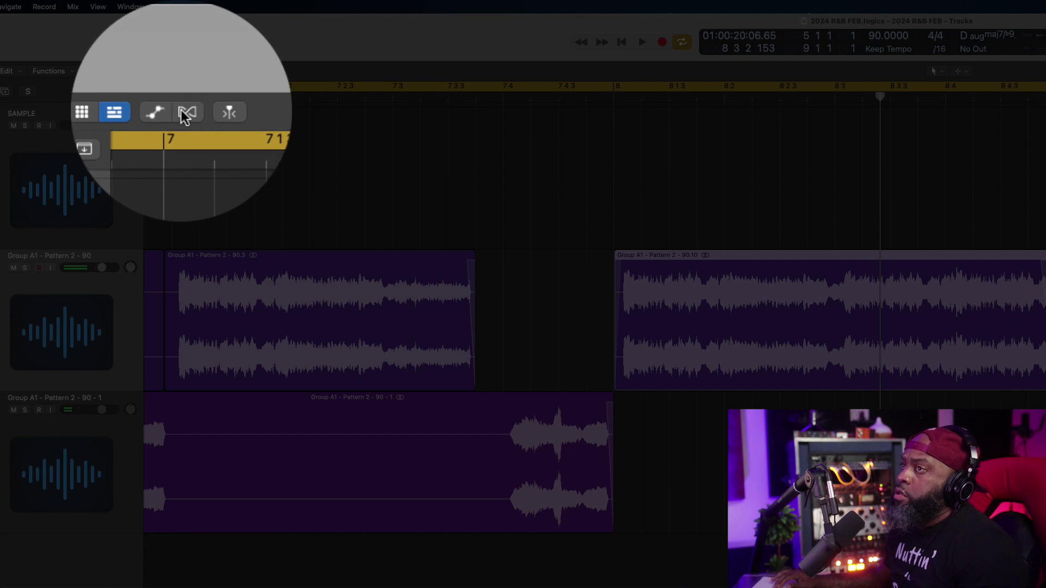
scroll(619, 180, right, 5)
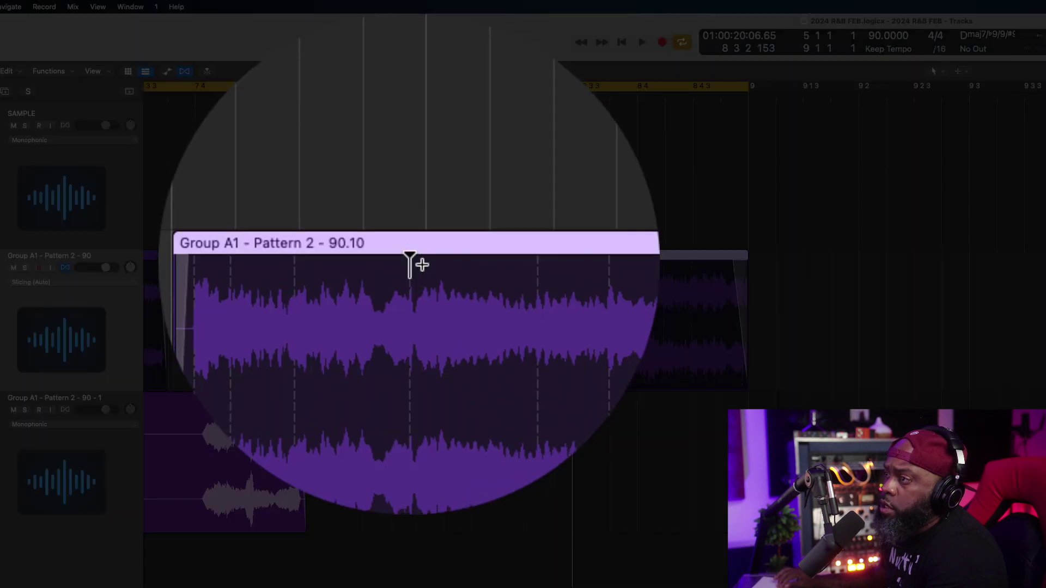
click(412, 261)
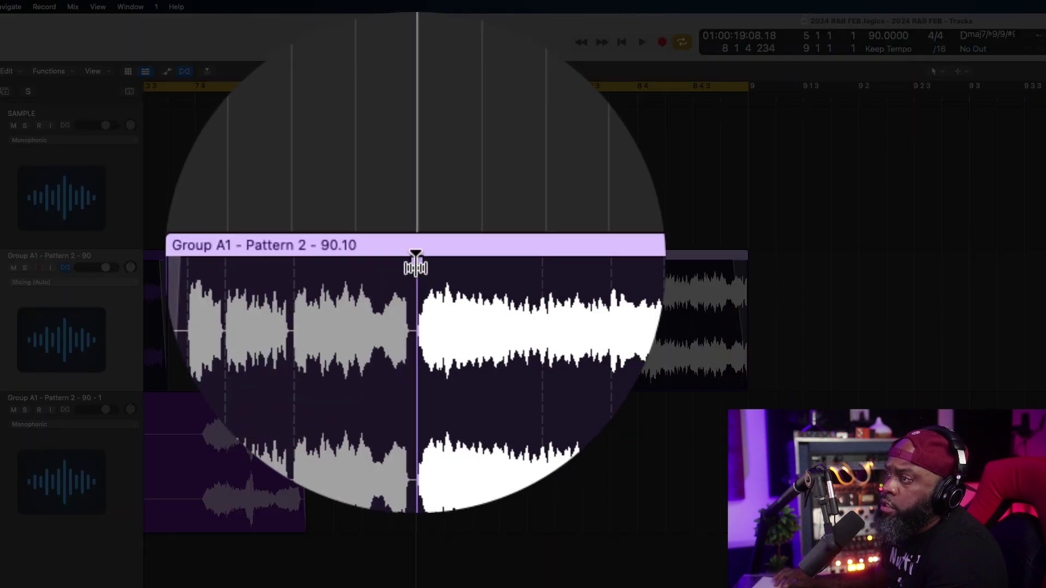
key(space)
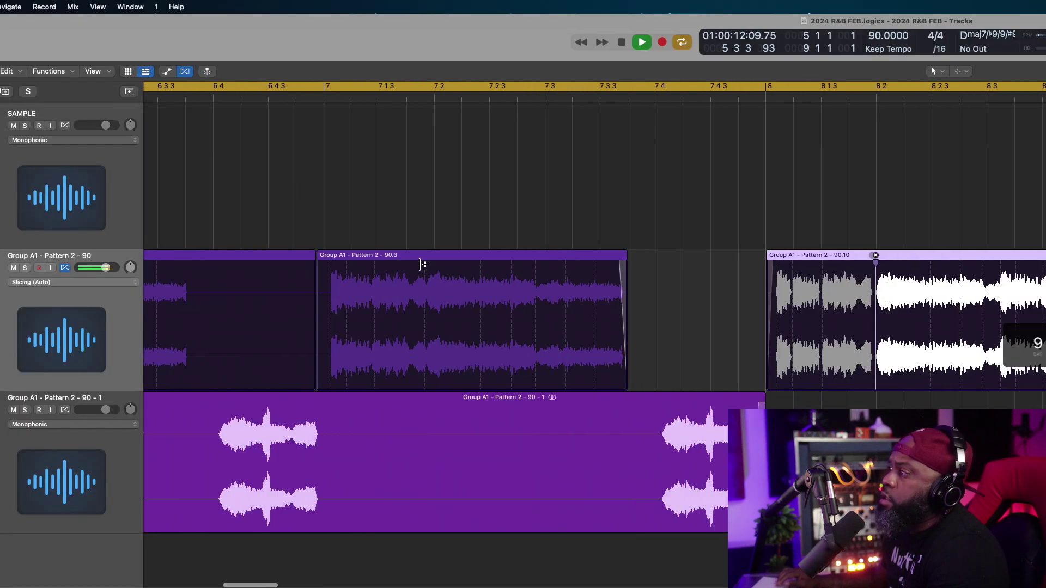
Step: Set the cycle range from bar 8 to bar 9 and listen to the looped section
click(602, 87)
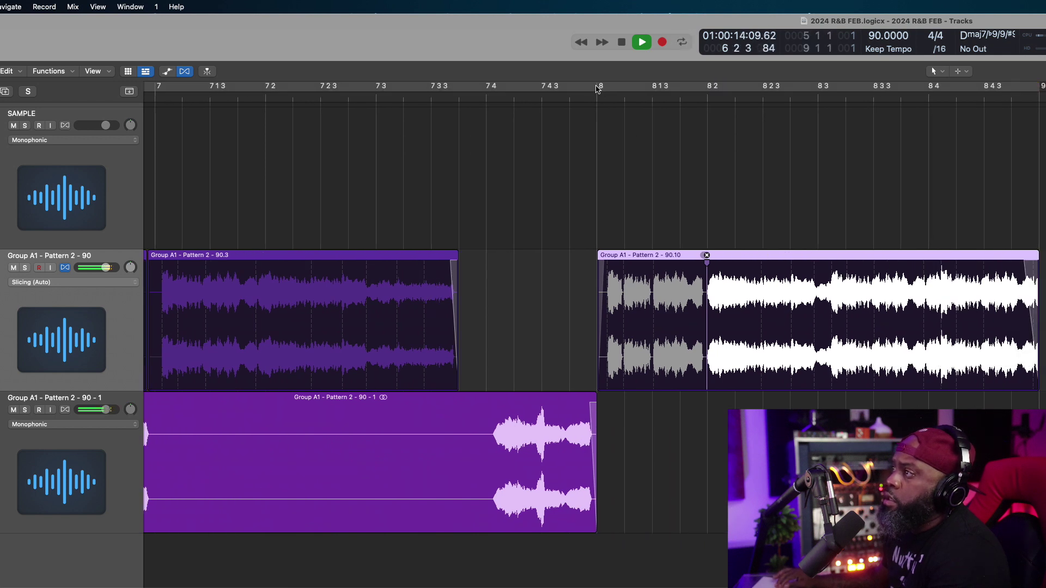
drag(597, 89, 1044, 92)
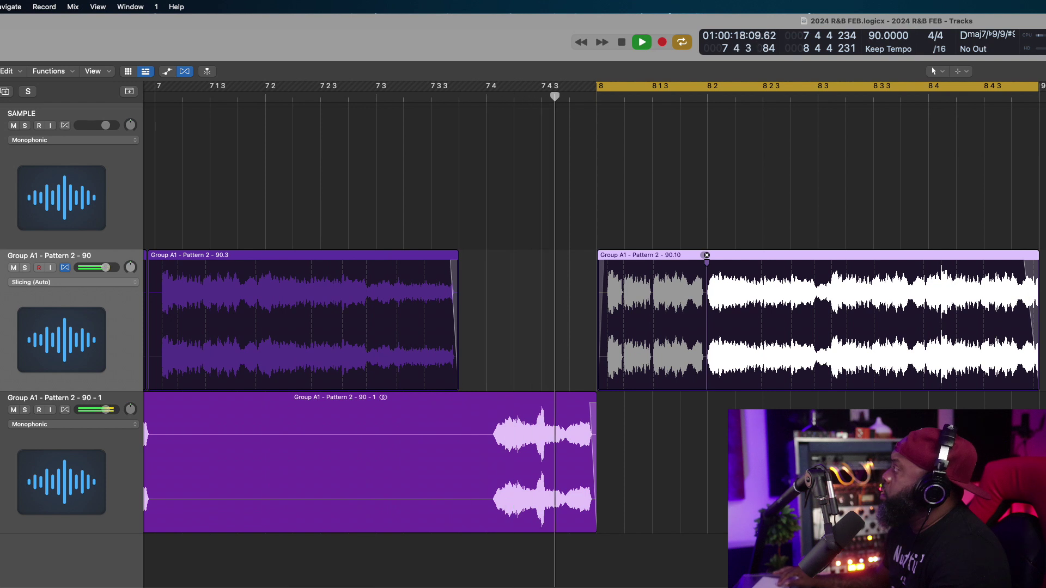
click(1038, 89)
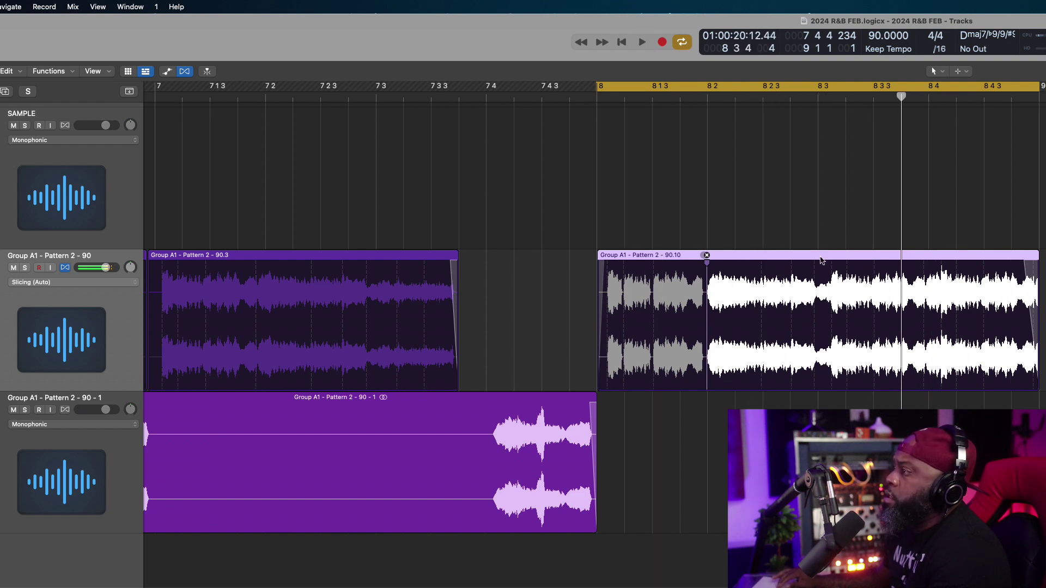
Step: Move the Flex transient near beat 8.3 of the bar 8 region onto the beat and play it back
scroll(815, 260, right, 5)
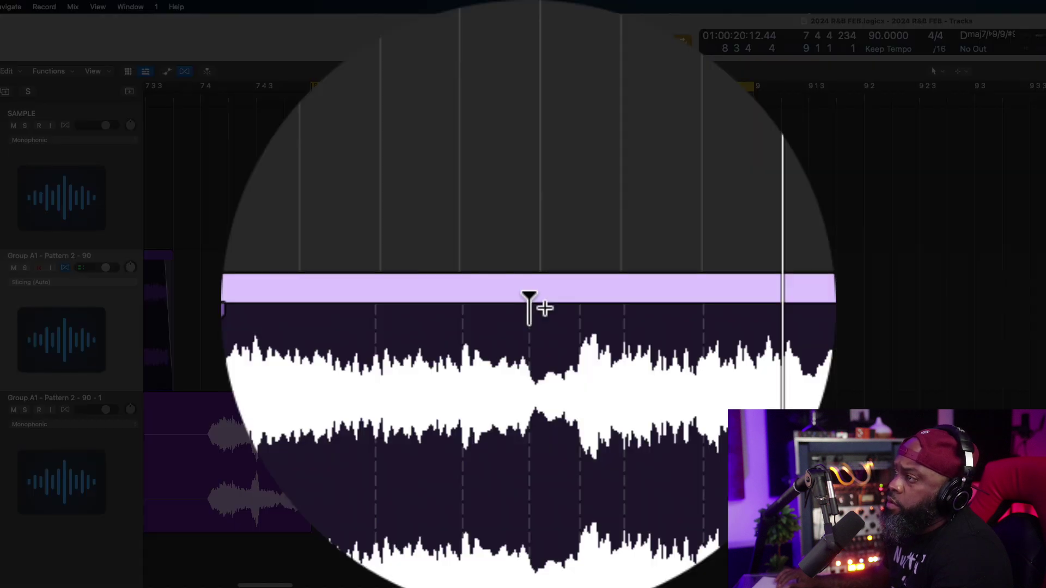
click(531, 260)
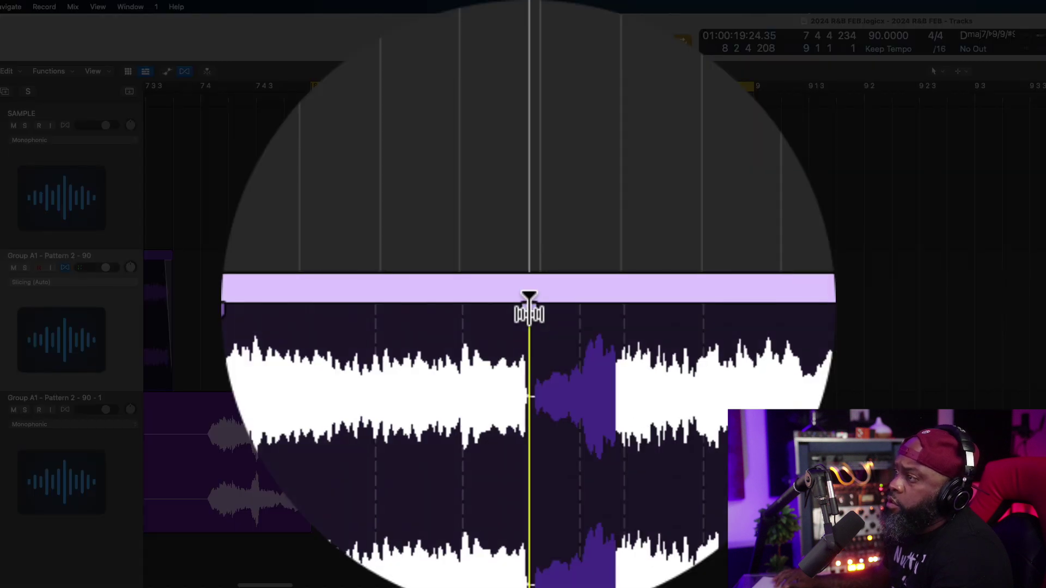
key(space)
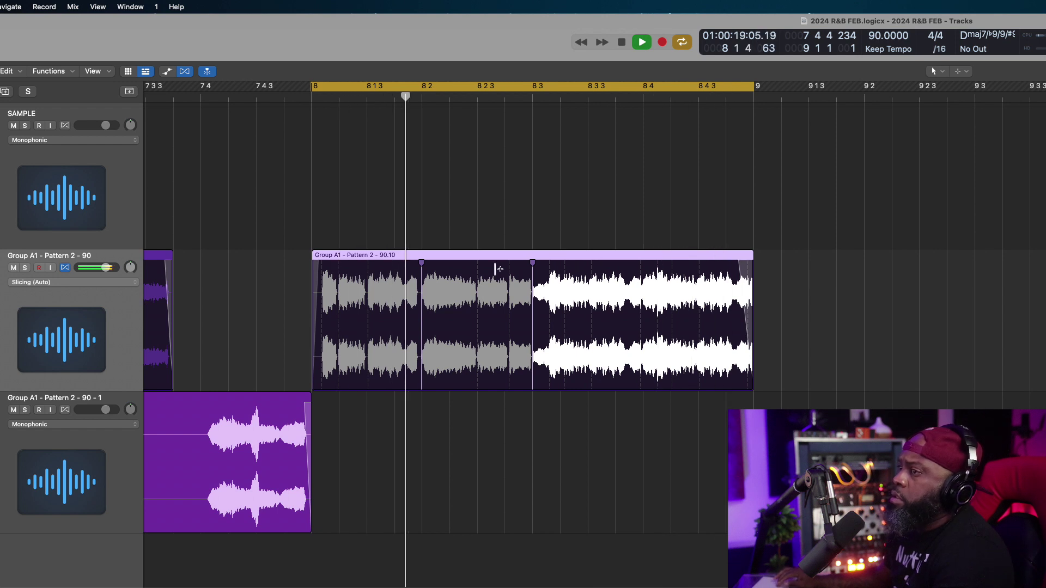
Step: Turn cycling off and listen to the sample tracks from just before bar 5 through bar 7
scroll(499, 269, down, 10)
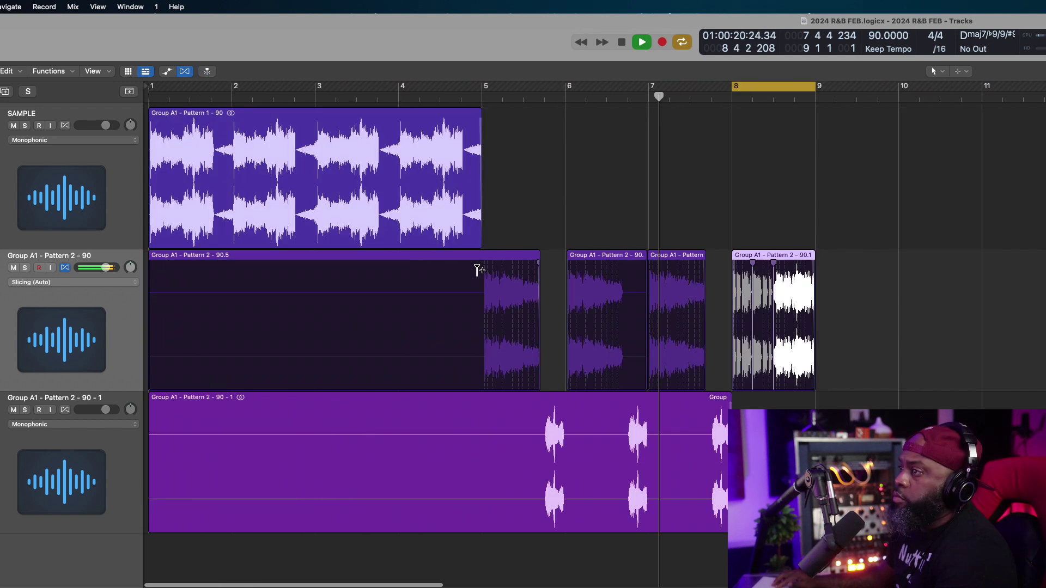
scroll(479, 269, down, 3)
click(382, 96)
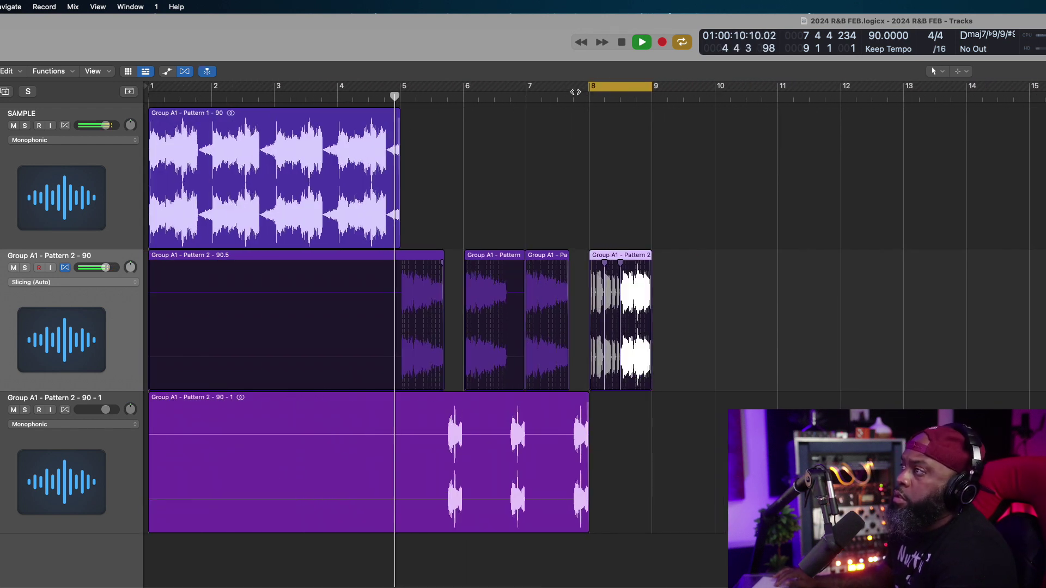
click(603, 85)
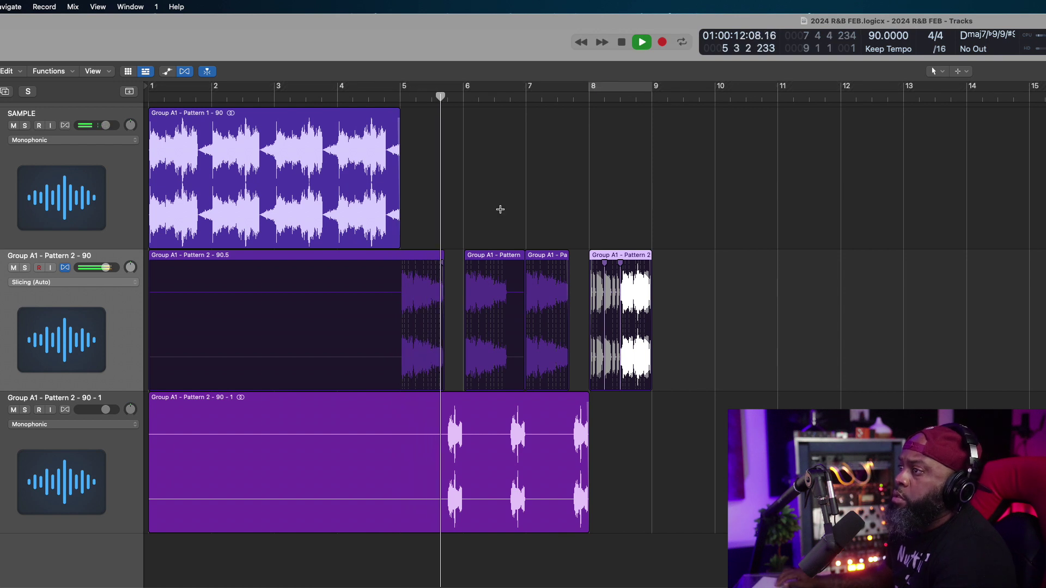
scroll(500, 209, up, 1)
scroll(500, 209, up, 5)
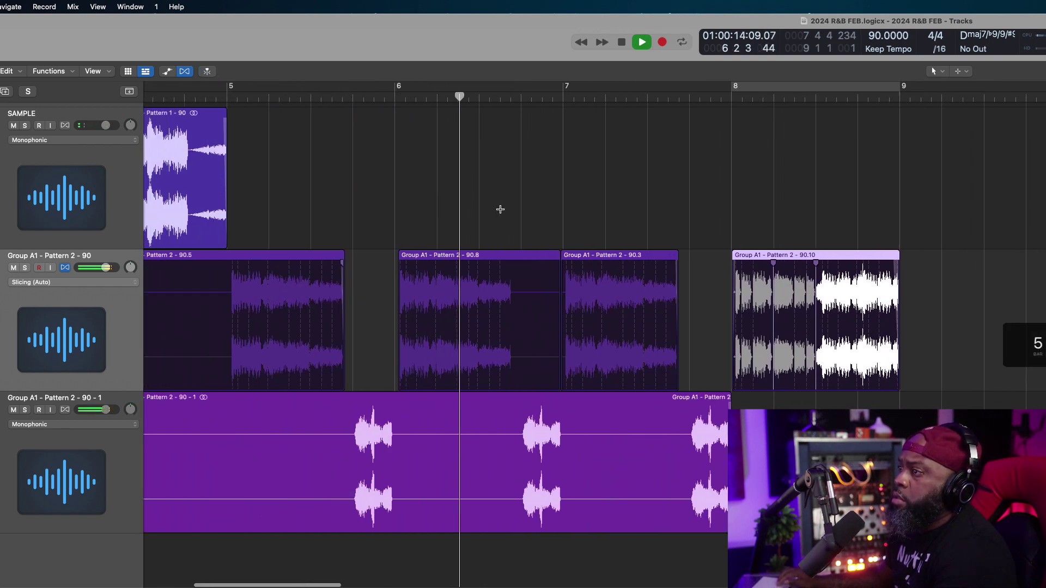
key(ctrl+period)
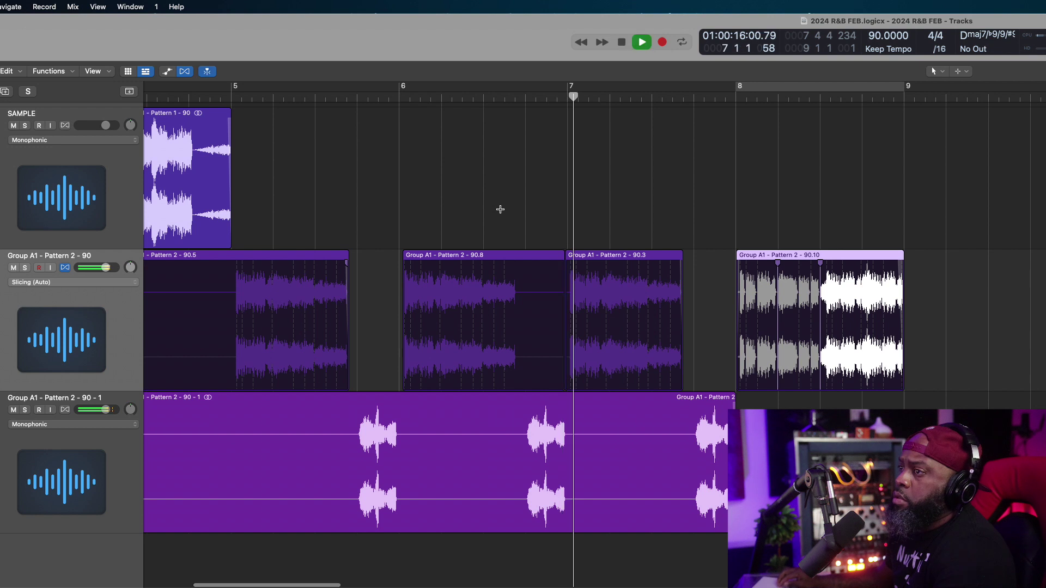
scroll(500, 209, up, 5)
scroll(500, 209, left, 3)
key(space)
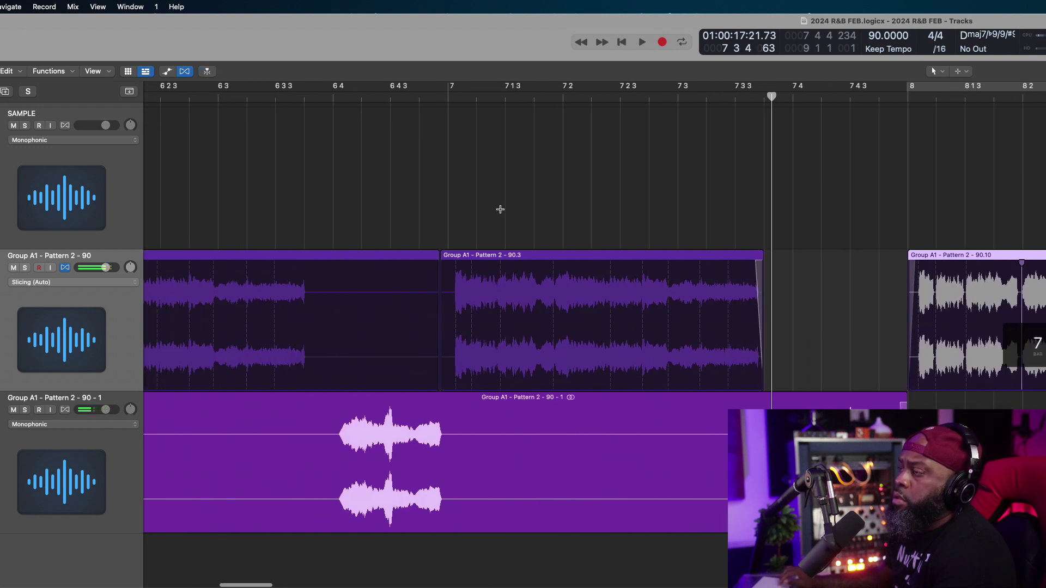
Step: Set the cycle range from bar 5 to bar 9 and start playback
scroll(500, 209, down, 8)
key(comma)
key(comma)
scroll(500, 209, down, 4)
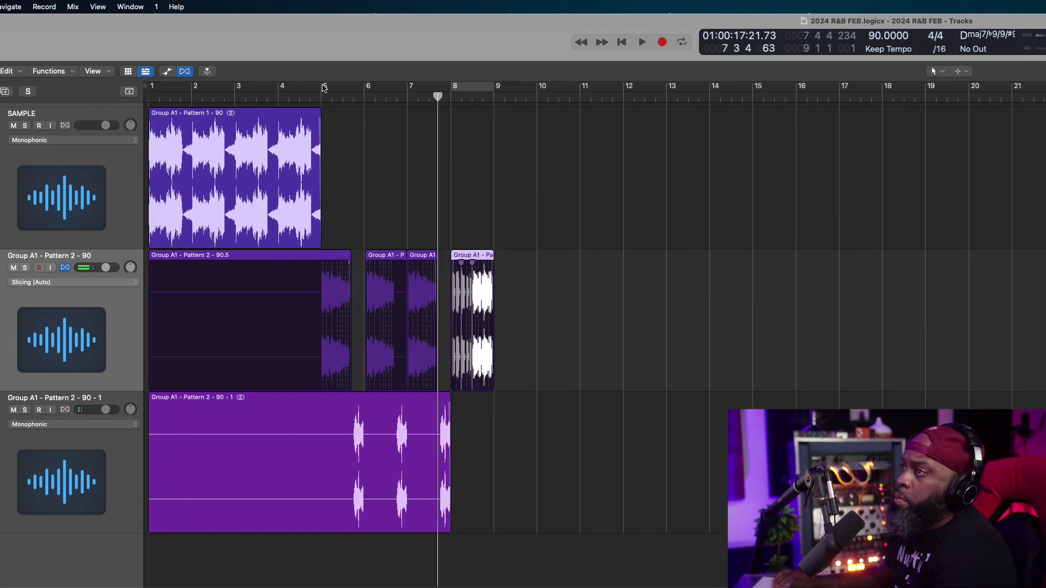
click(400, 82)
key(space)
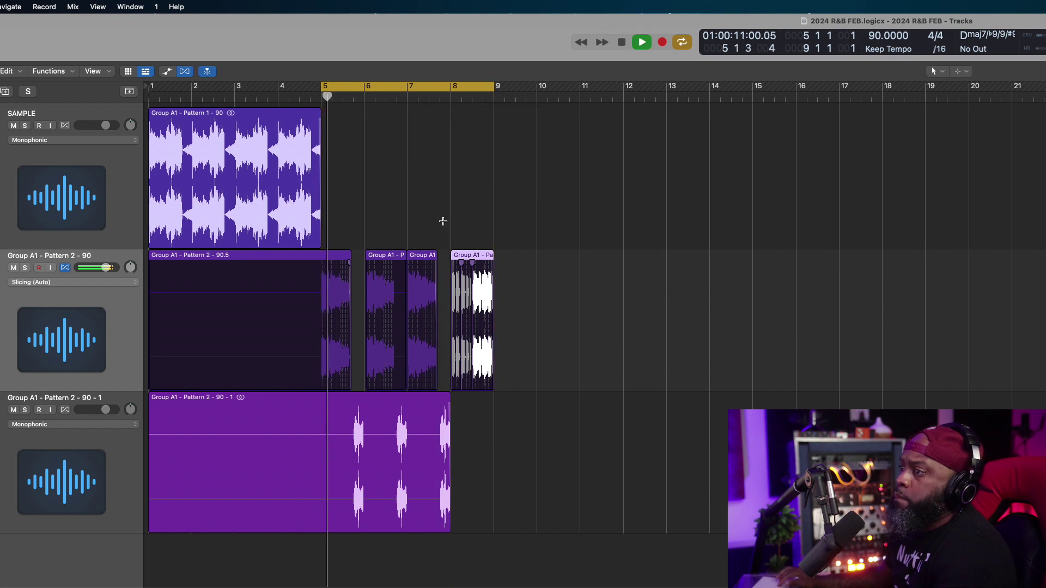
Step: Stretch the end of the bar 5 region slightly longer with its Flex marker during playback
scroll(442, 221, up, 8)
scroll(442, 221, up, 3)
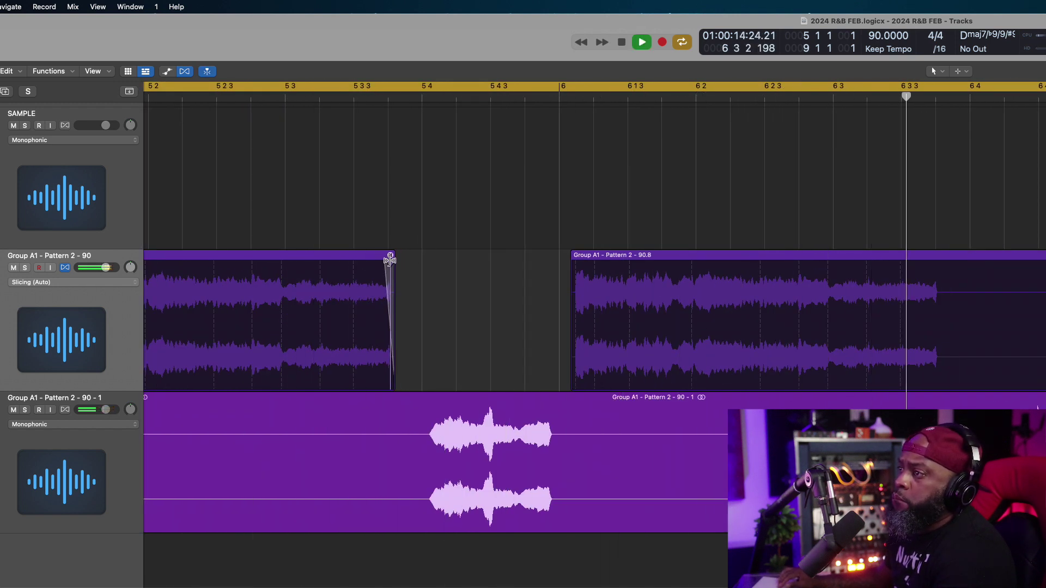
drag(389, 260, 390, 260)
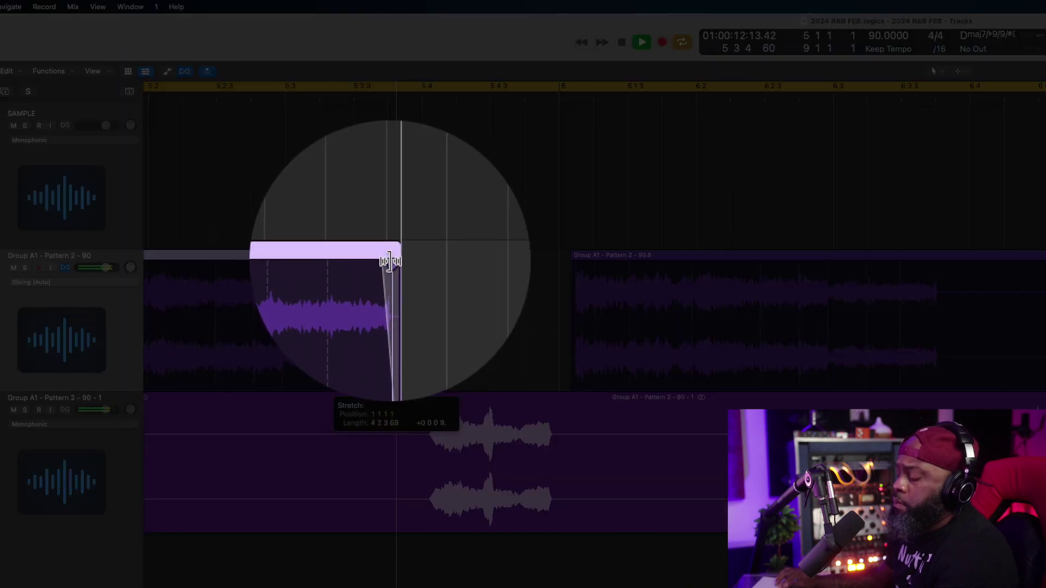
drag(390, 261, 390, 261)
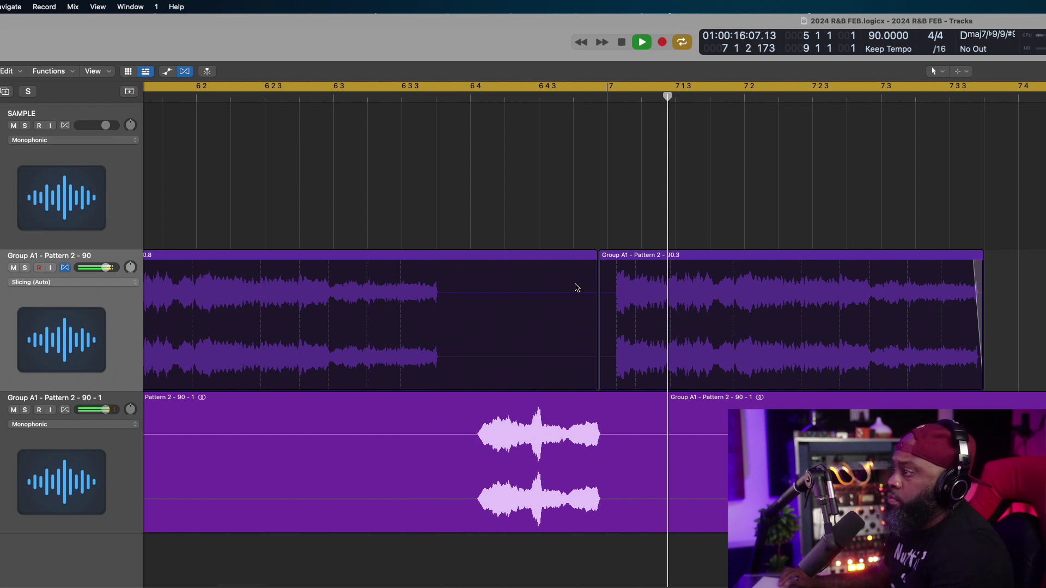
Step: Add Flex markers near beat 2 of the bar 7 region and near beat 4 of the bar 8 region while listening back
click(731, 262)
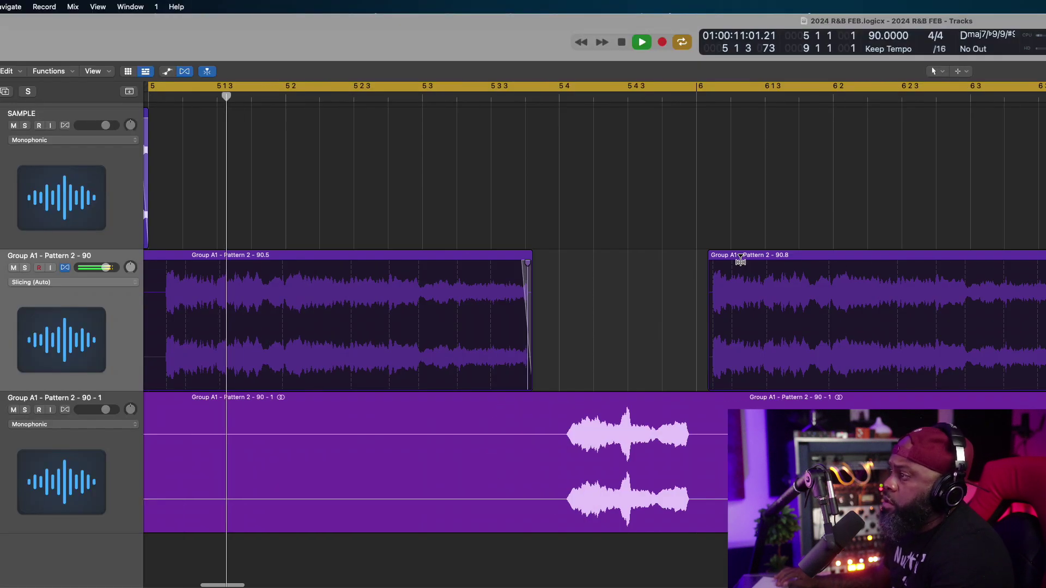
scroll(740, 261, right, 10)
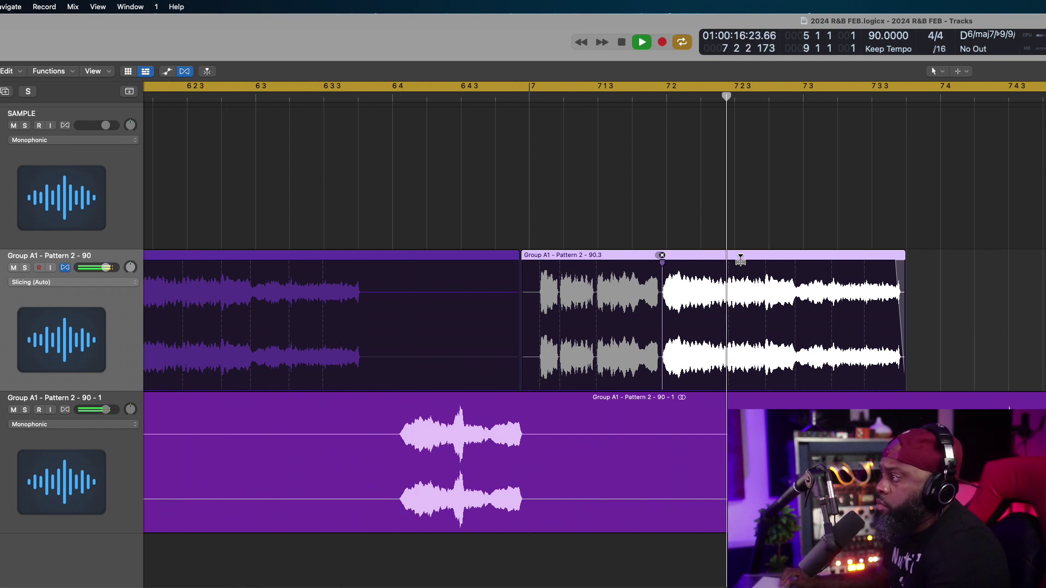
scroll(740, 260, right, 10)
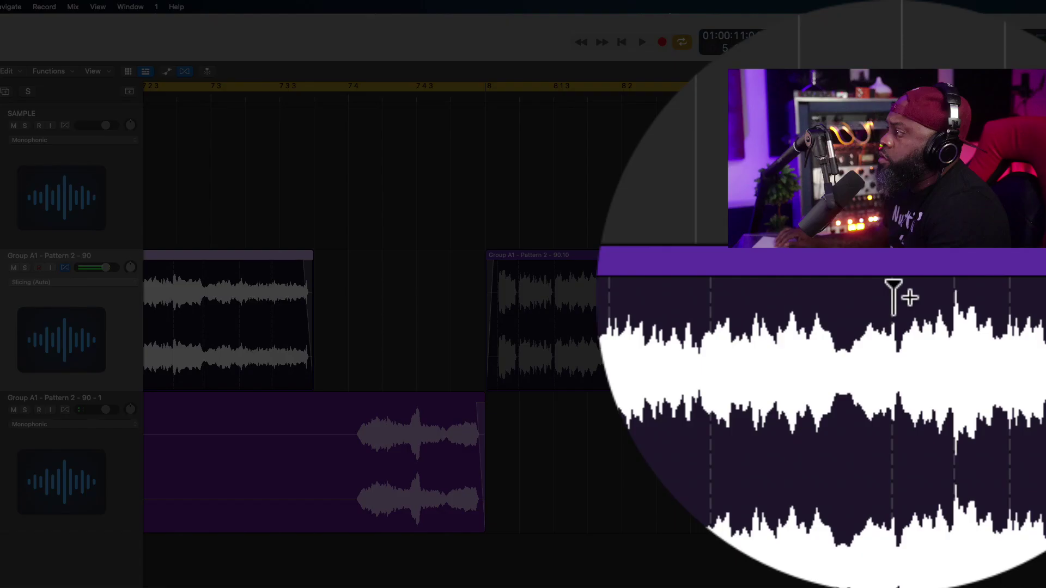
click(893, 266)
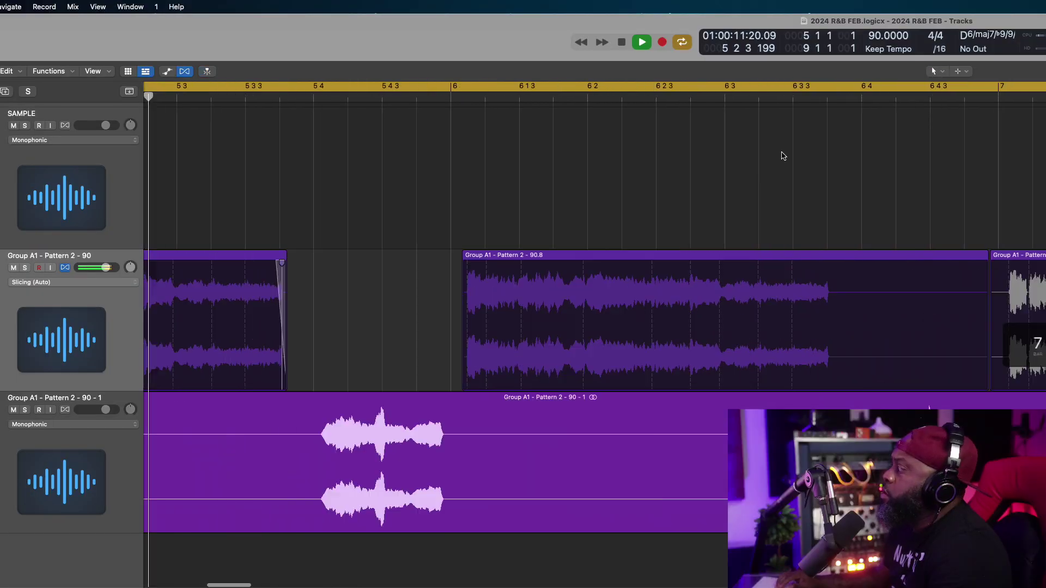
scroll(782, 156, right, 10)
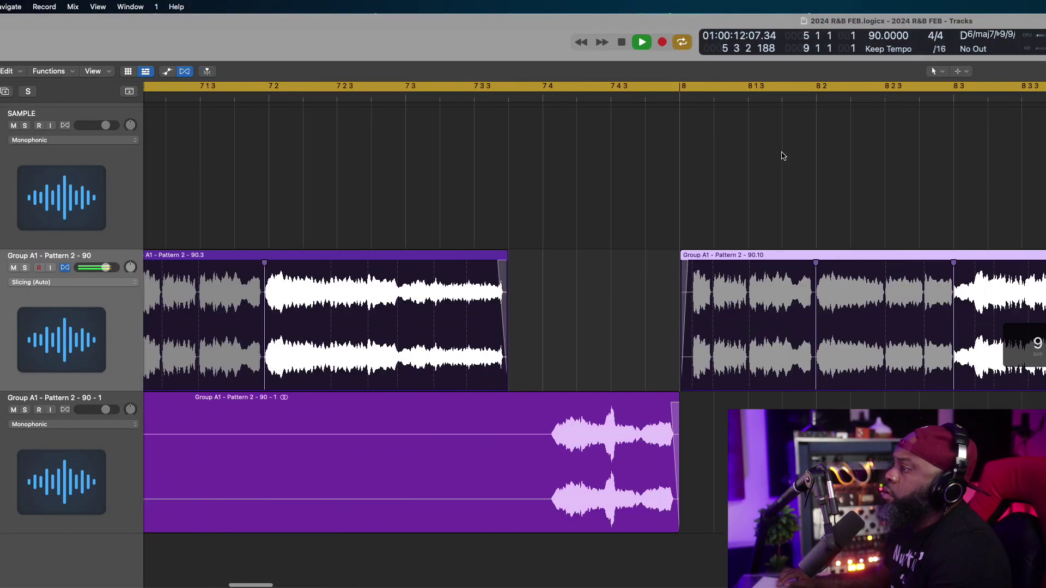
scroll(696, 169, right, 8)
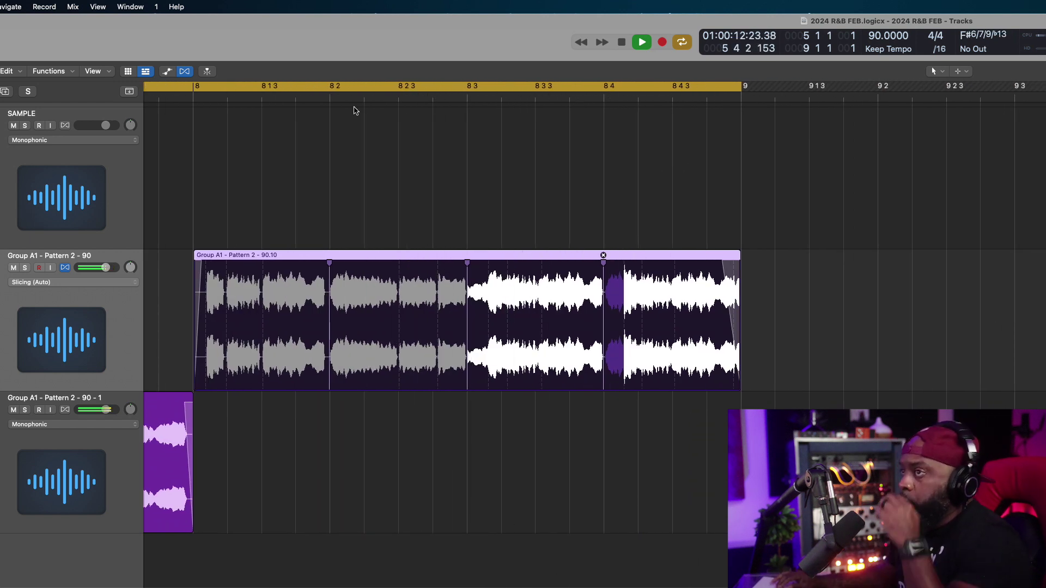
Step: Hide Flex, split the Group A1 - Pattern 2 - 90 - 1 region just before its first chop, and delete the silent front part
scroll(378, 228, down, 10)
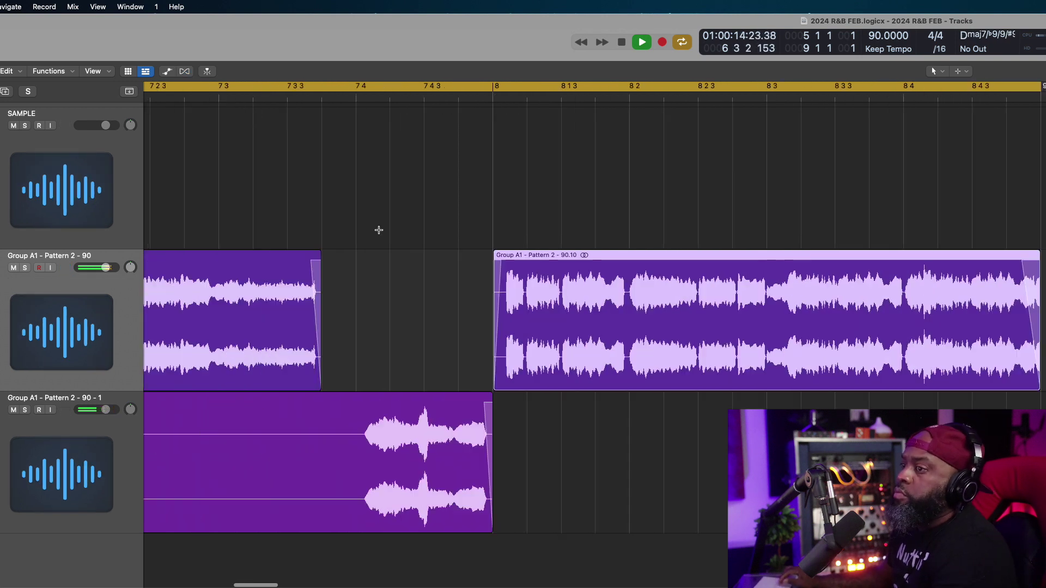
scroll(378, 230, left, 2)
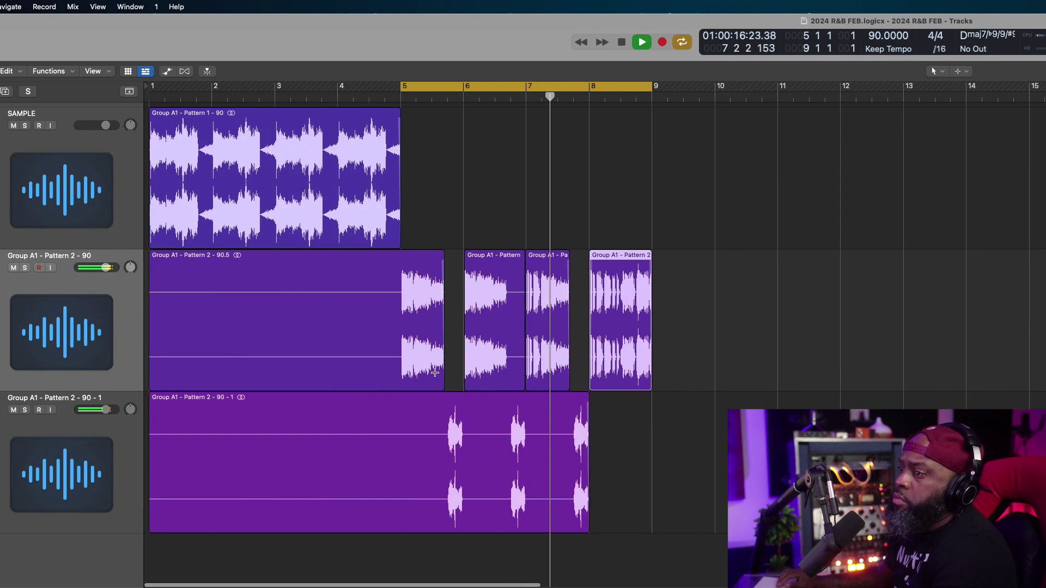
click(442, 519)
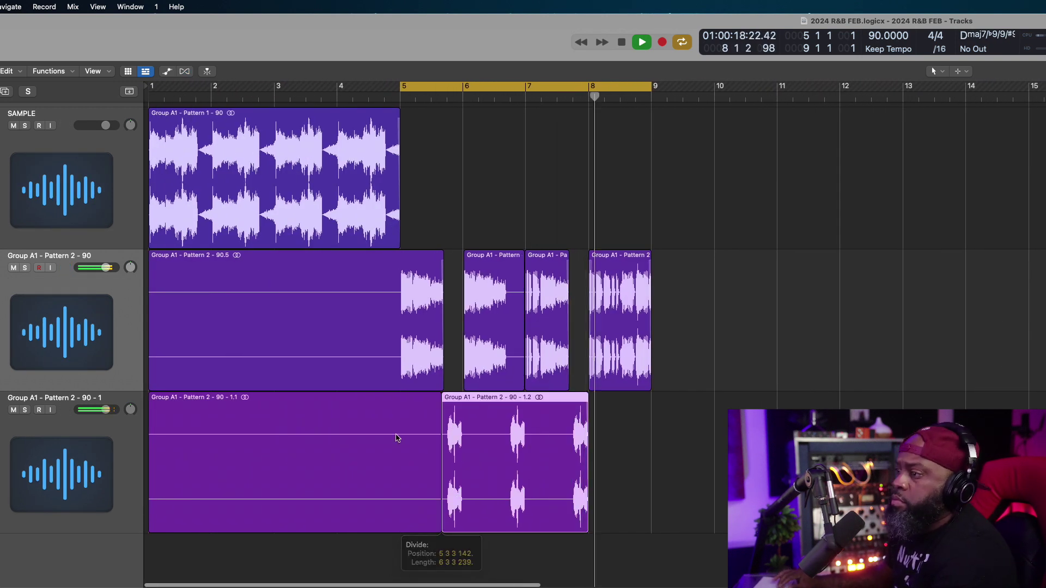
key(Delete)
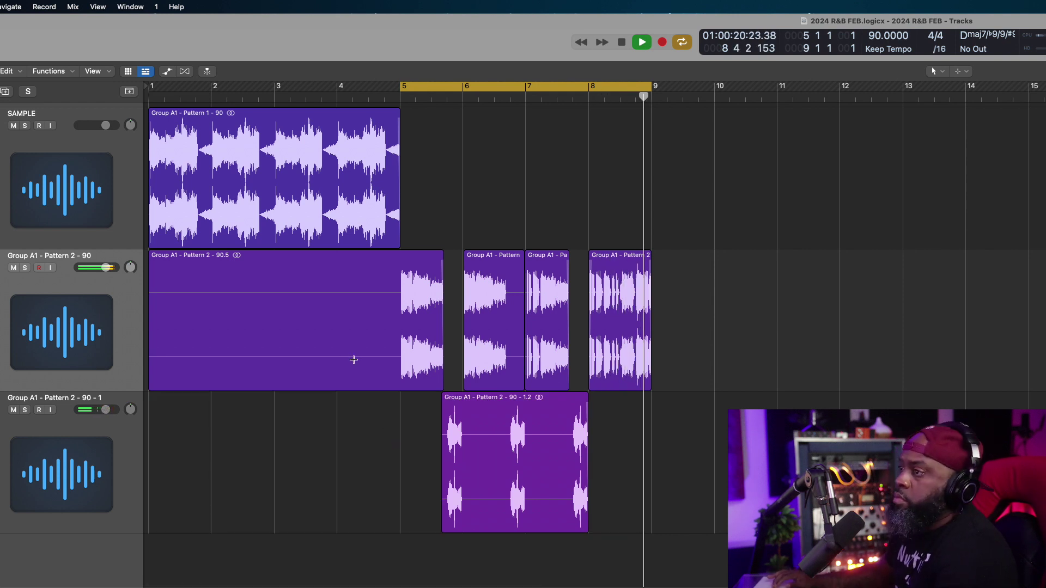
Step: Split the Group A1 - Pattern 2 - 90 track's first region just before bar 5 and delete the silent front part
click(394, 364)
click(370, 322)
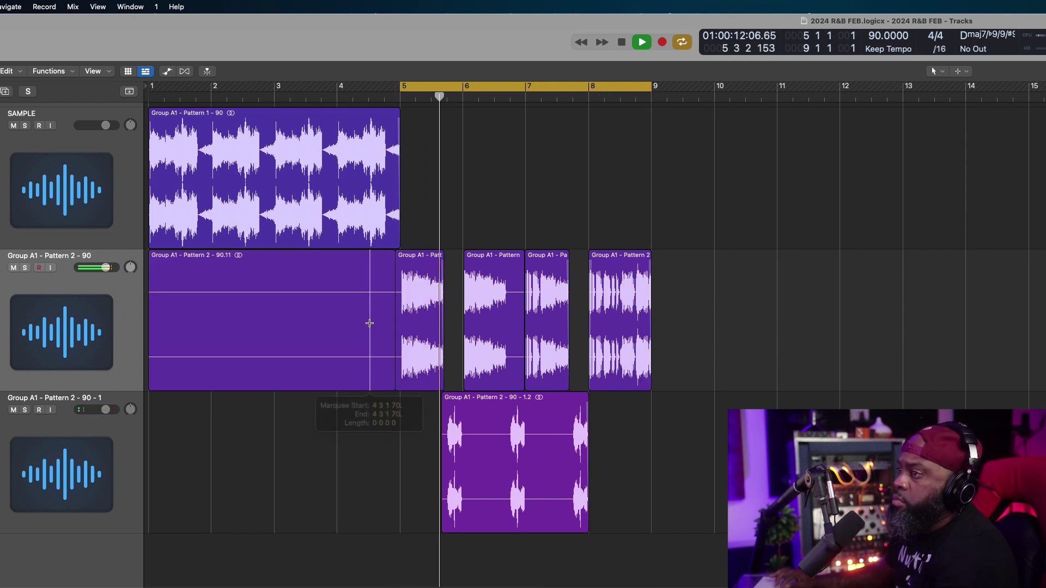
click(357, 299)
key(Delete)
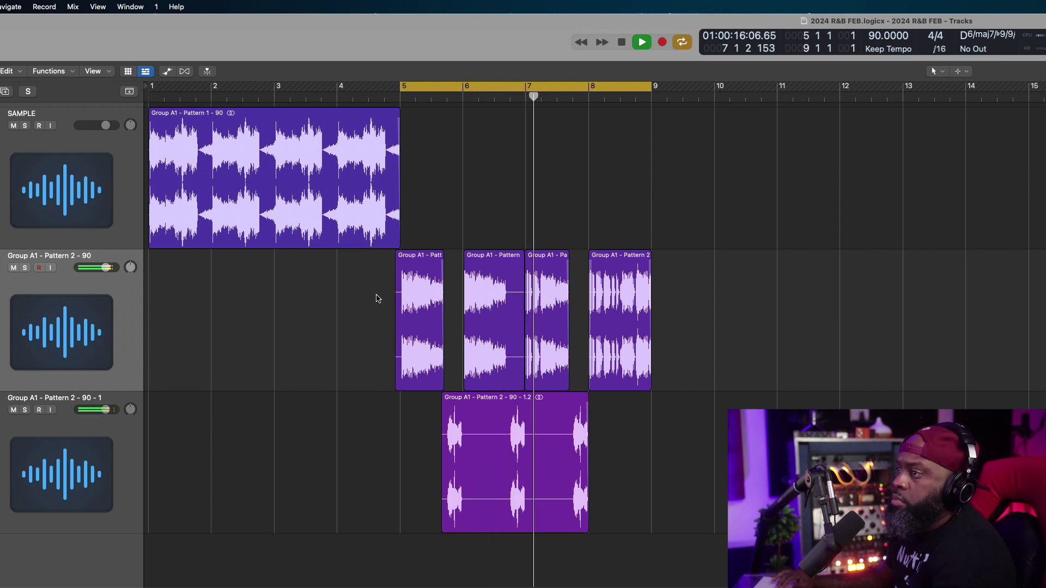
Step: Join the four regions on the Group A1 - Pattern 2 - 90 track into one audio region
drag(376, 295, 625, 298)
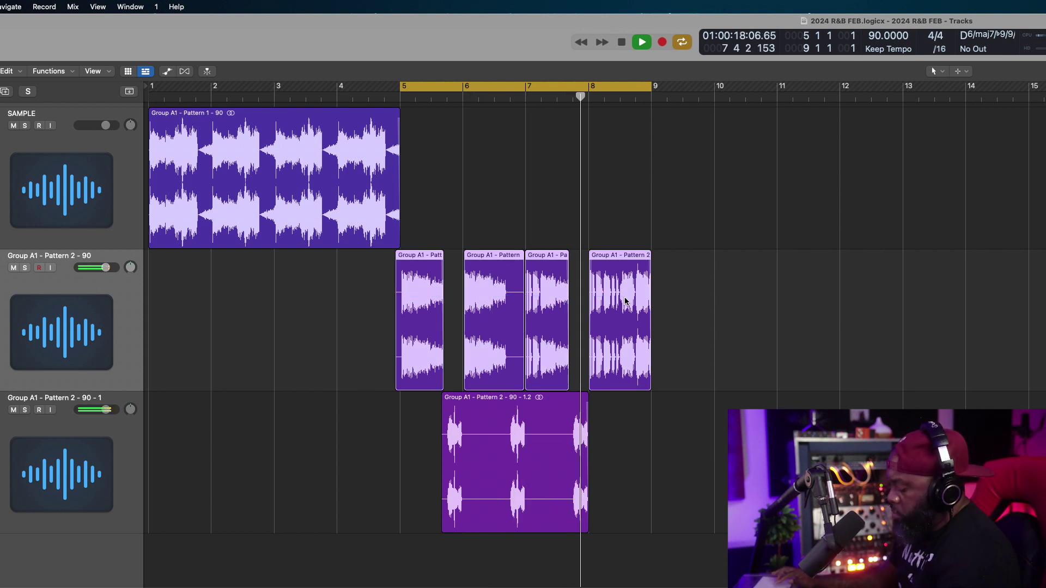
key(super+j)
key(Return)
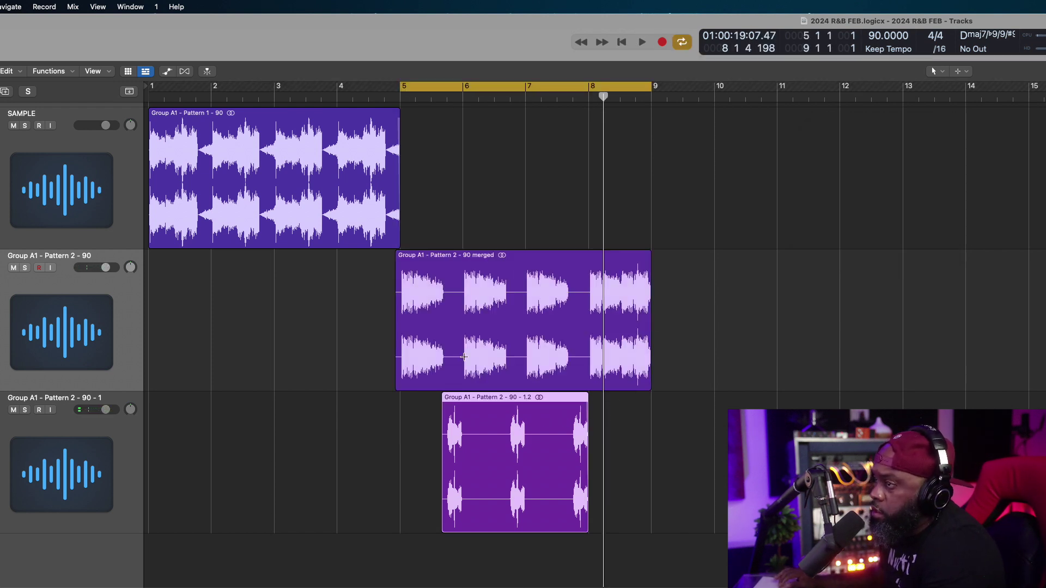
Step: Trim the merged region's start to bar 5 and play back the cycled section
drag(396, 384, 401, 383)
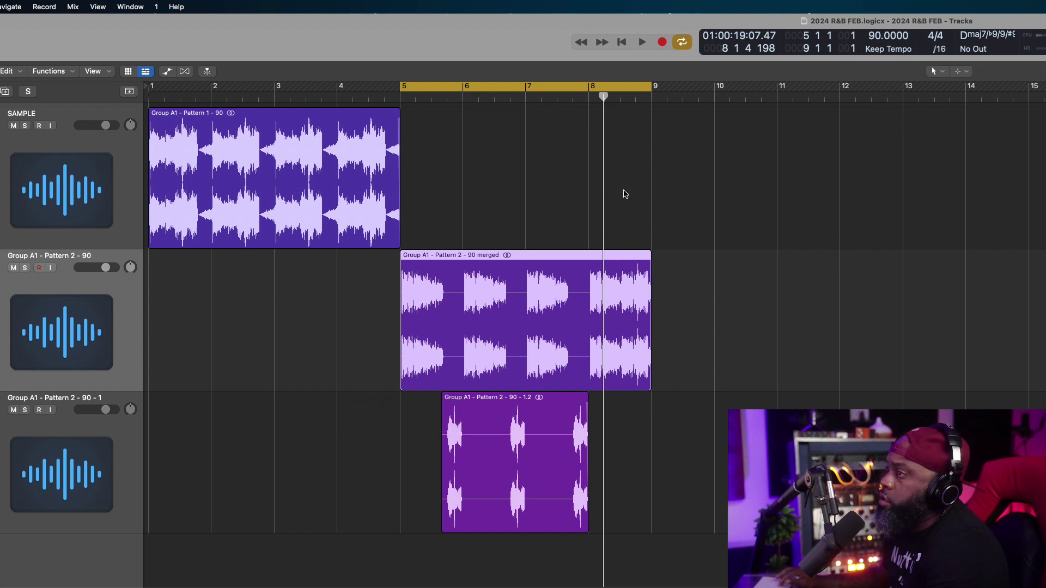
key(space)
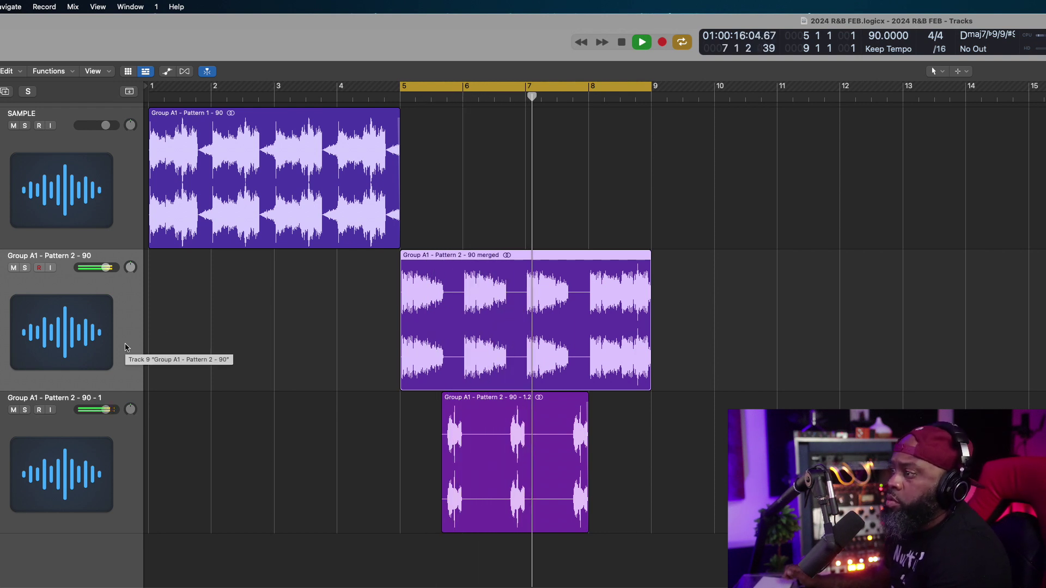
key(space)
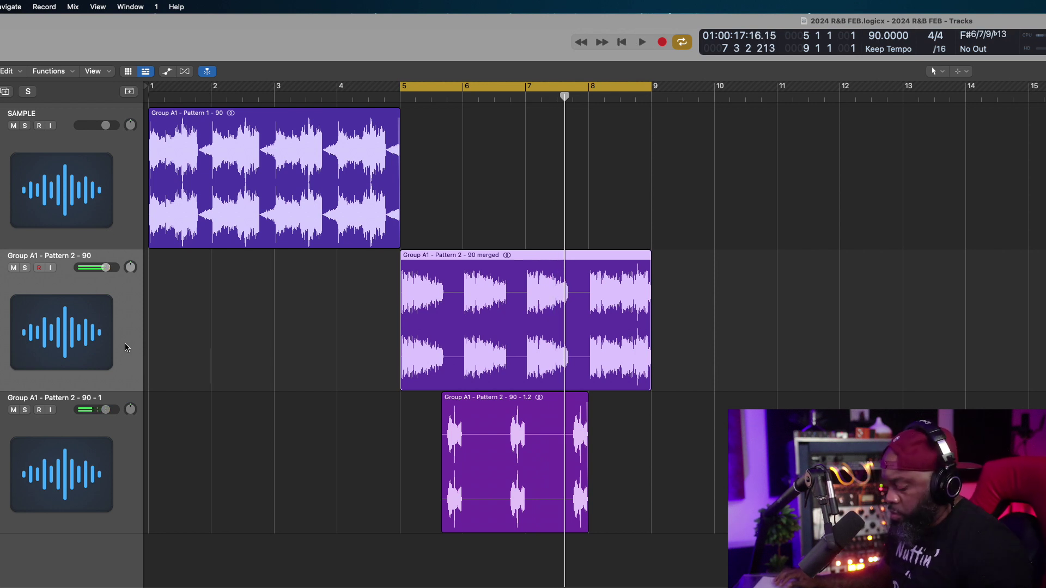
Step: Route both Group A1 - Pattern 2 tracks to Bus 1 and name the new aux channel SAMPLE
click(136, 442)
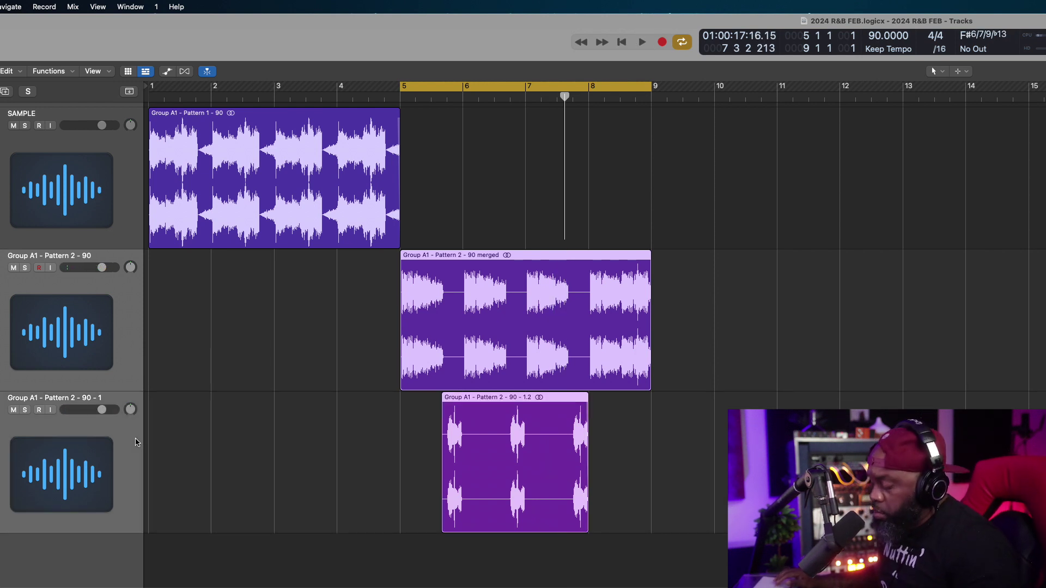
key(x)
click(362, 374)
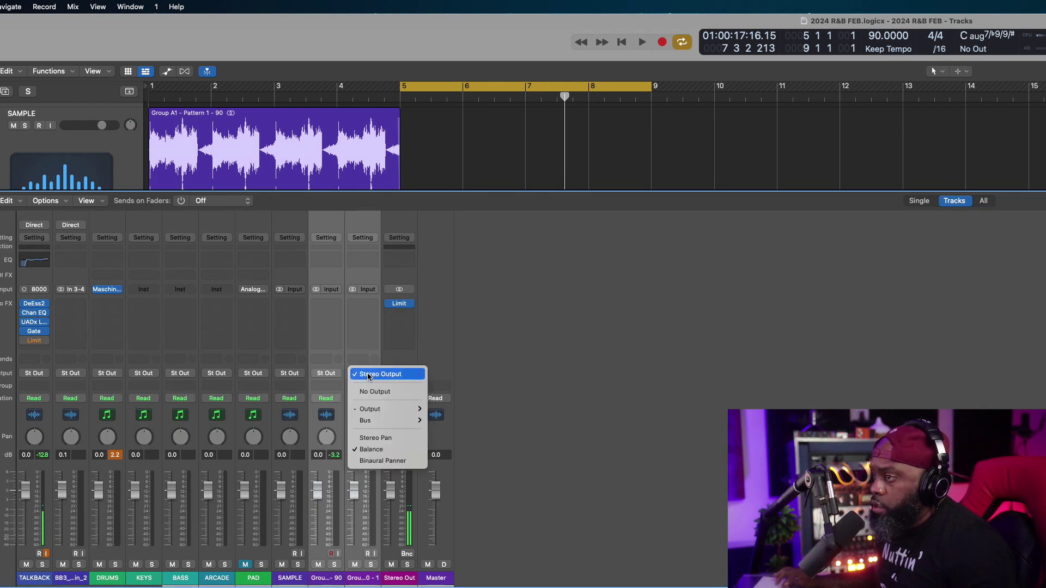
mouse_move(382, 420)
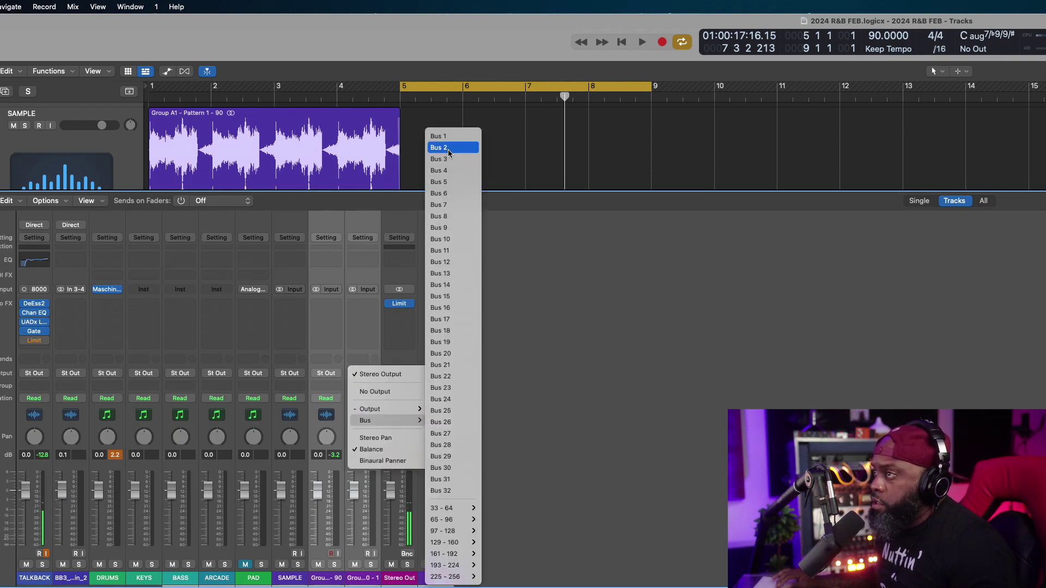
click(438, 136)
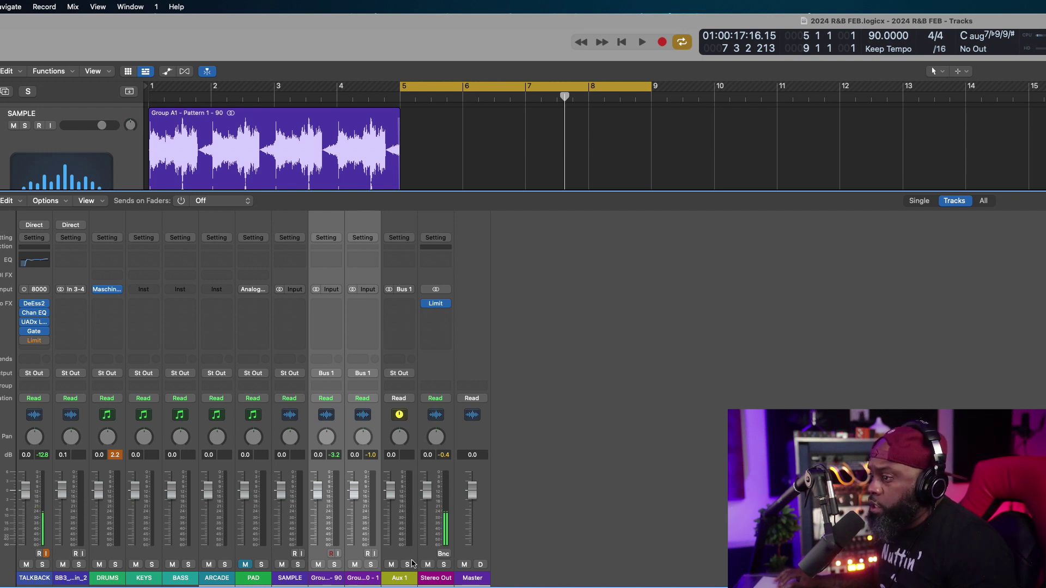
double_click(399, 580)
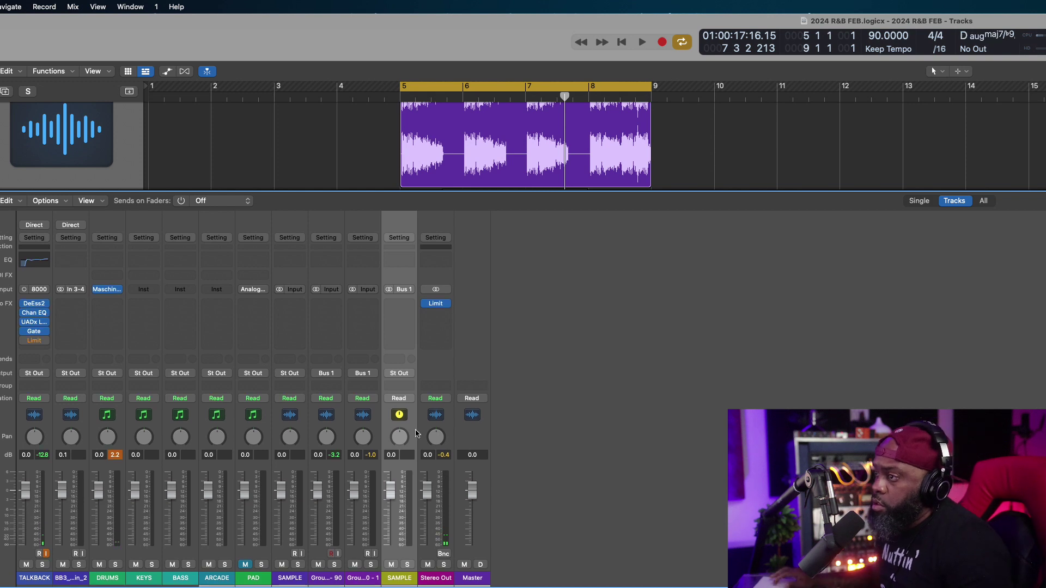
Step: Insert XLN Audio's RC-20 Retro Color in stereo on the SAMPLE aux and move its window clear of the transport
click(409, 305)
mouse_move(414, 576)
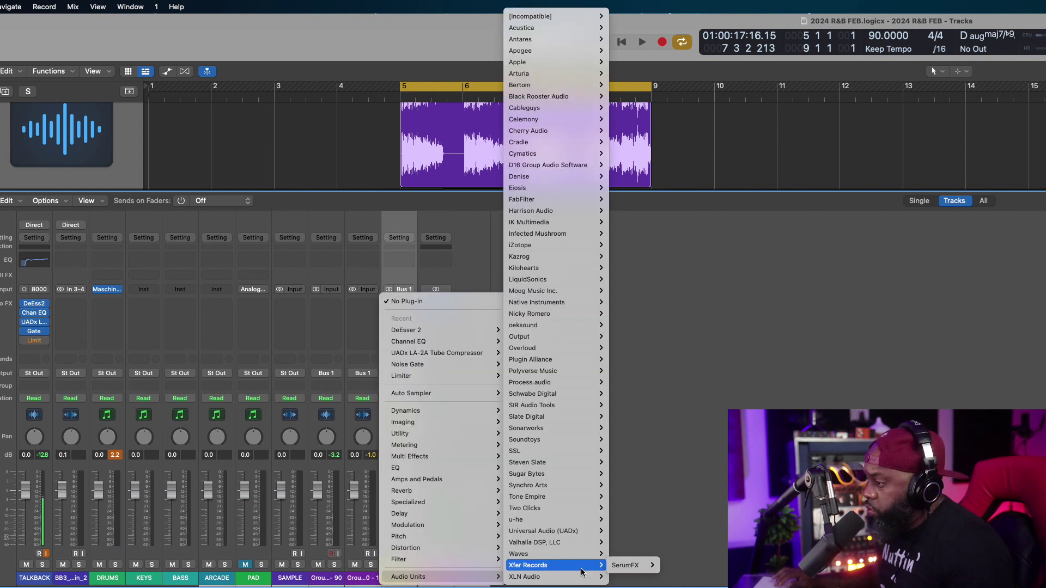
mouse_move(579, 577)
mouse_move(670, 577)
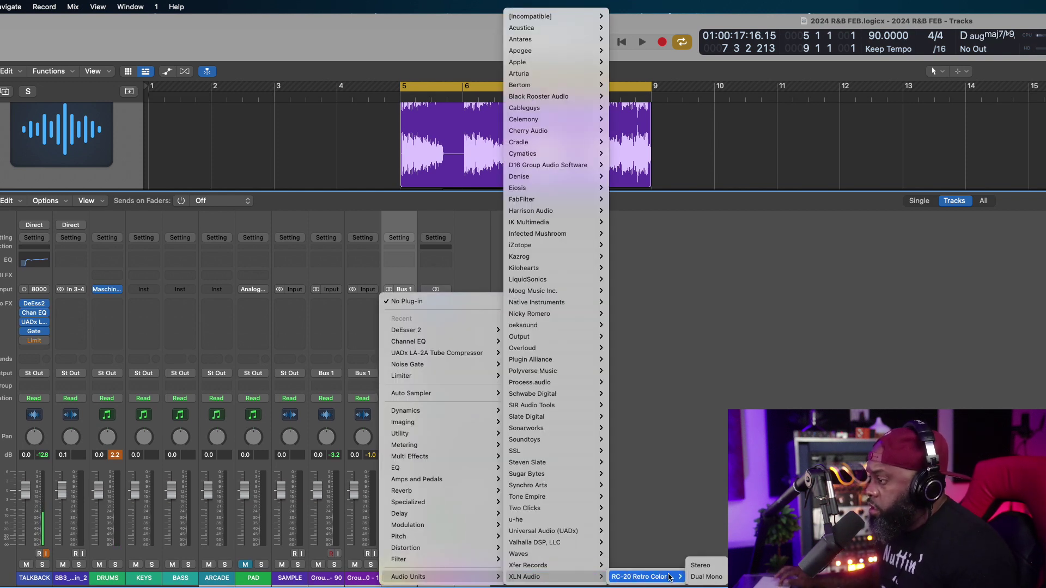
click(700, 565)
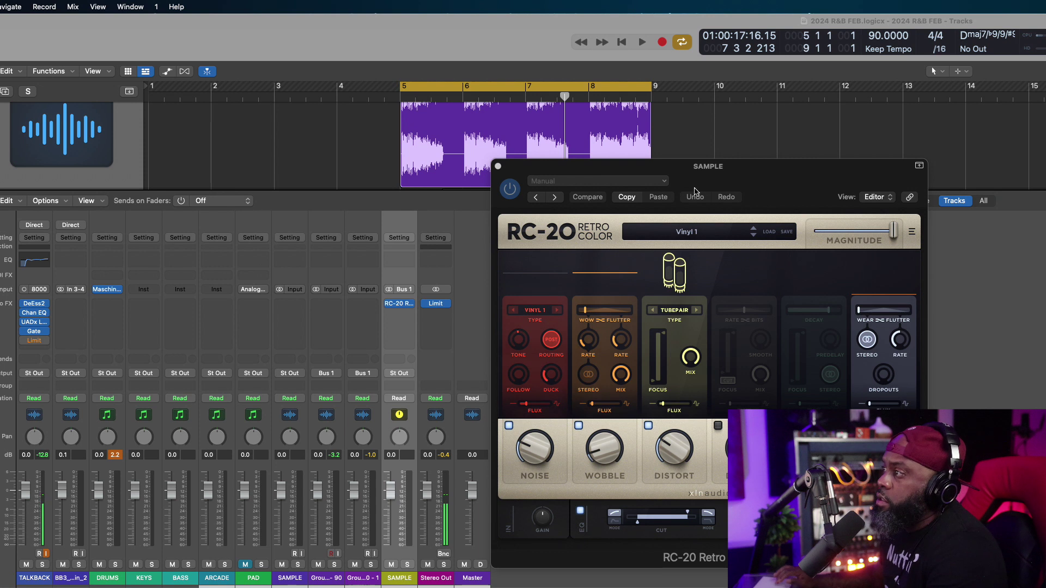
drag(697, 169, 525, 129)
Step: Play the loop with the SAMPLE aux soloed and raise RC-20's Noise amount slightly
key(space)
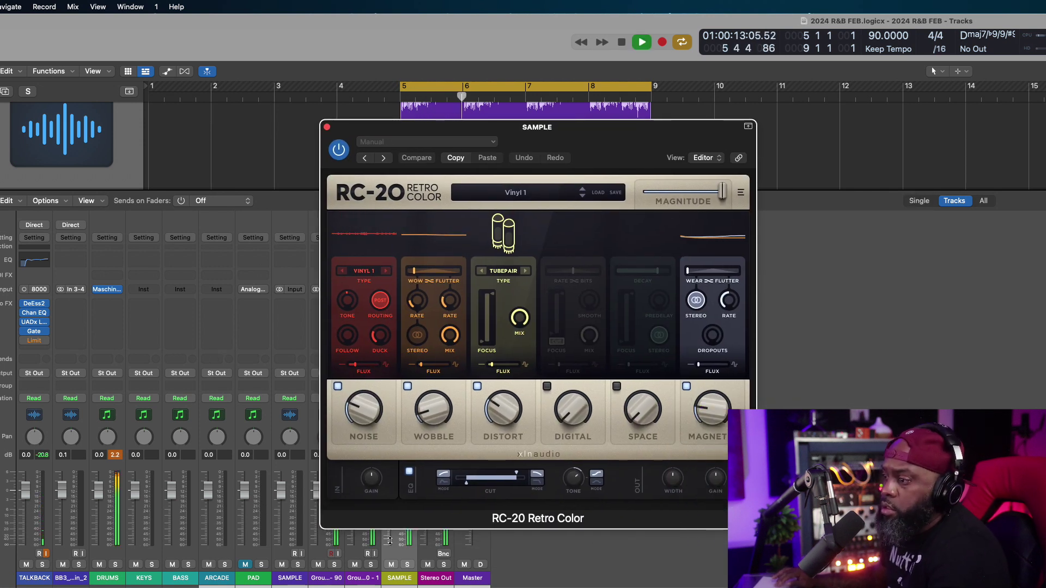
click(407, 564)
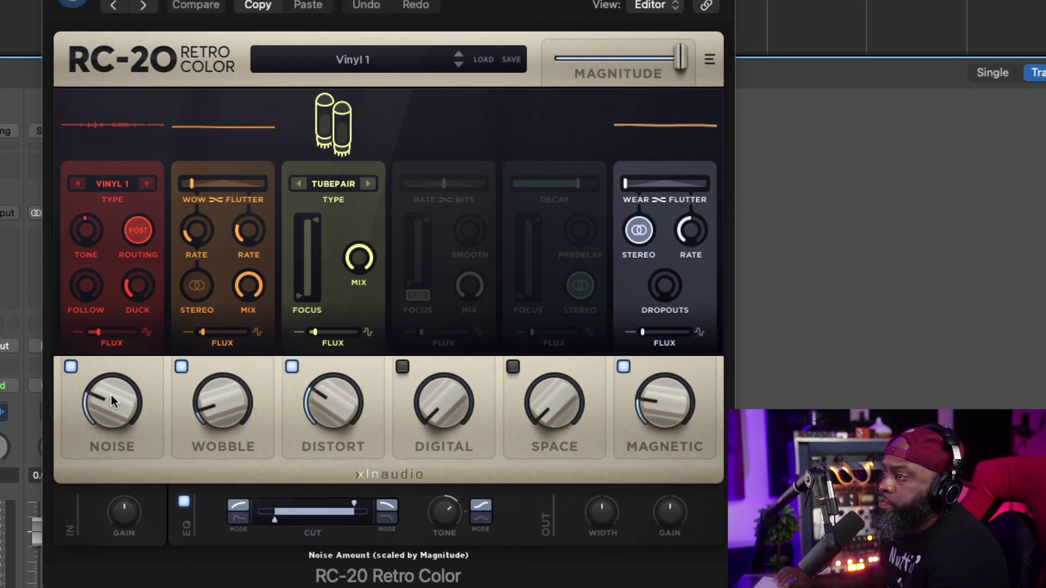
drag(112, 400, 94, 372)
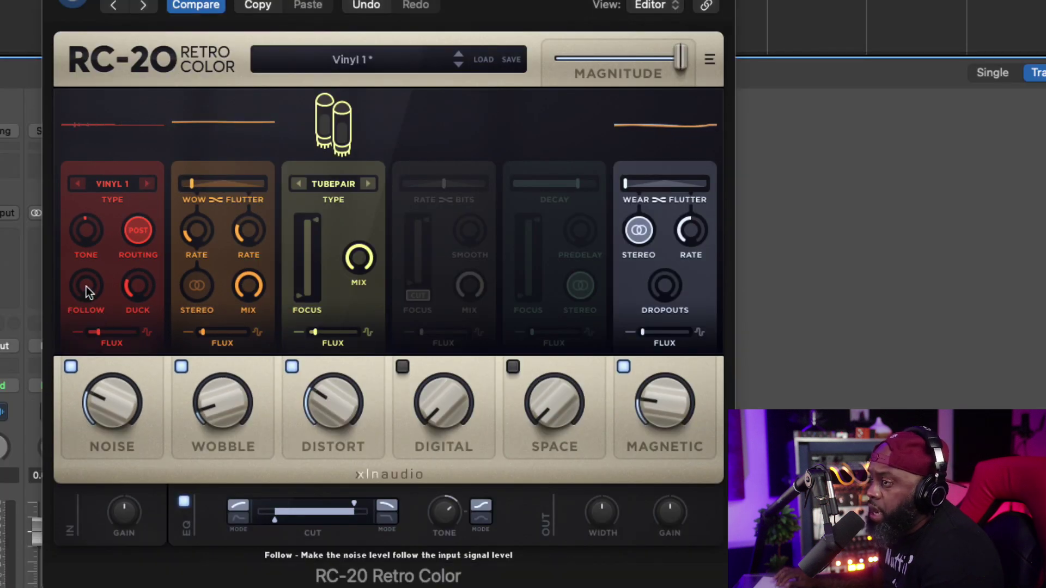
Step: Set the Follow amount of RC-20's noise module to 44%
drag(89, 292, 87, 260)
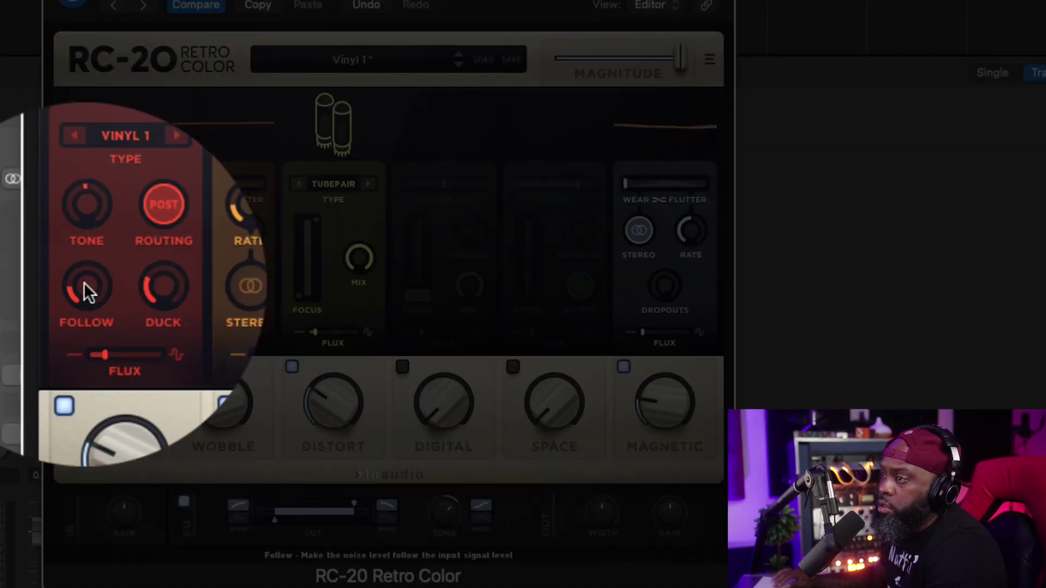
drag(84, 282, 73, 241)
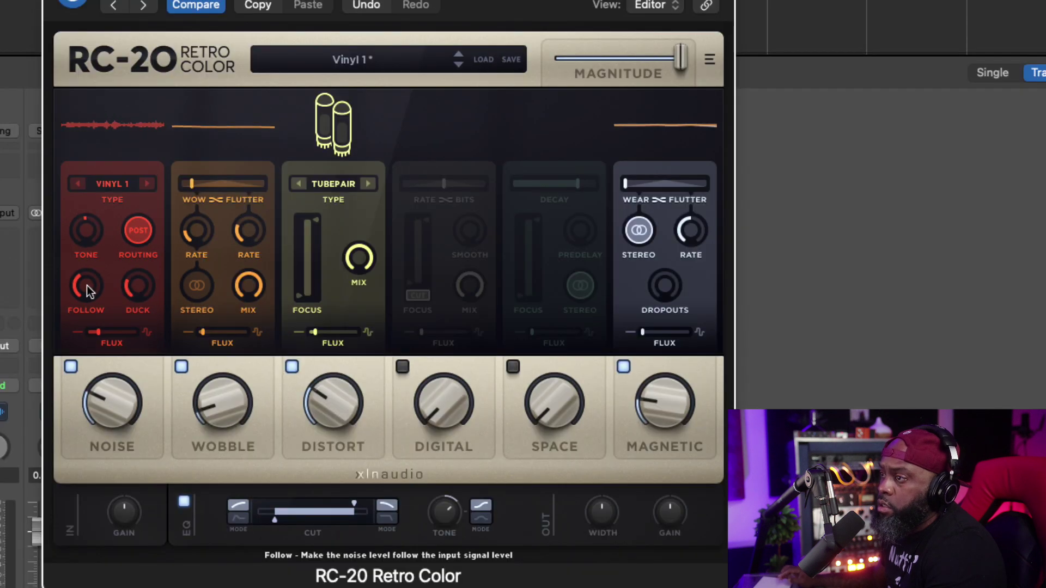
drag(87, 285, 86, 262)
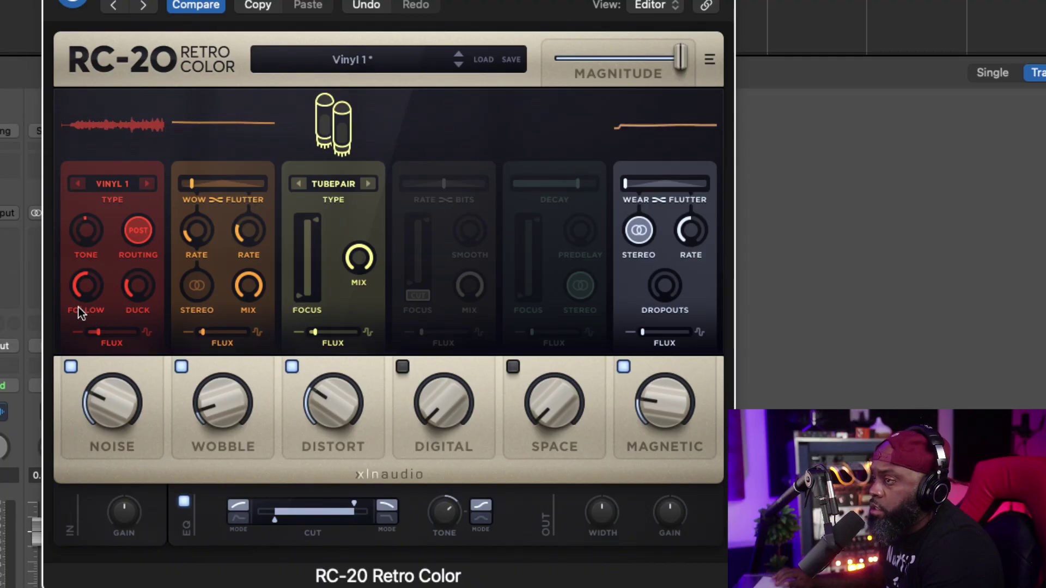
mouse_move(79, 289)
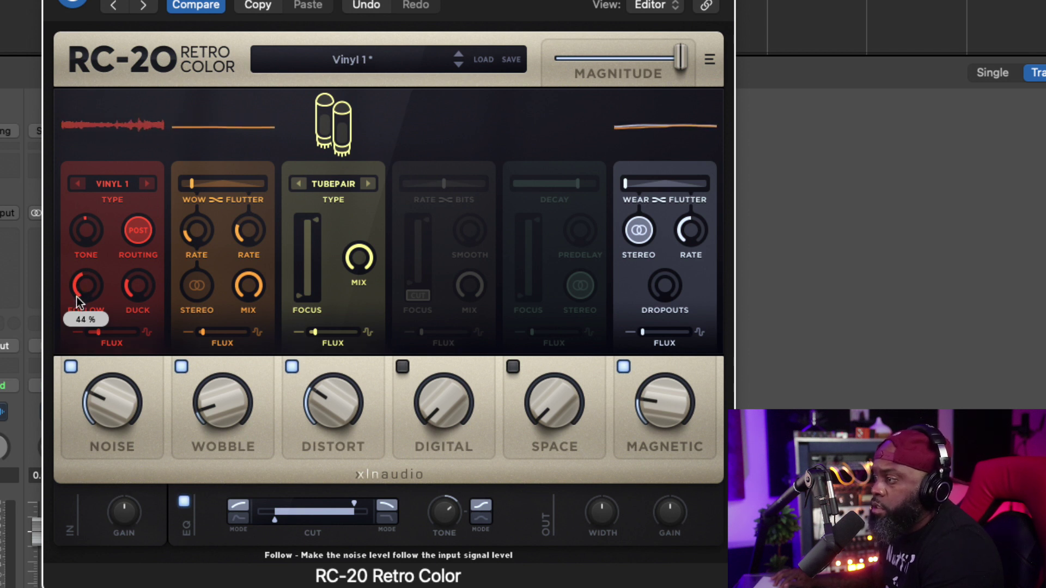
Step: Fine-tune the noise Follow amount in RC-20, and raise the Wobble and Distort amounts while the loop plays
drag(75, 301, 74, 299)
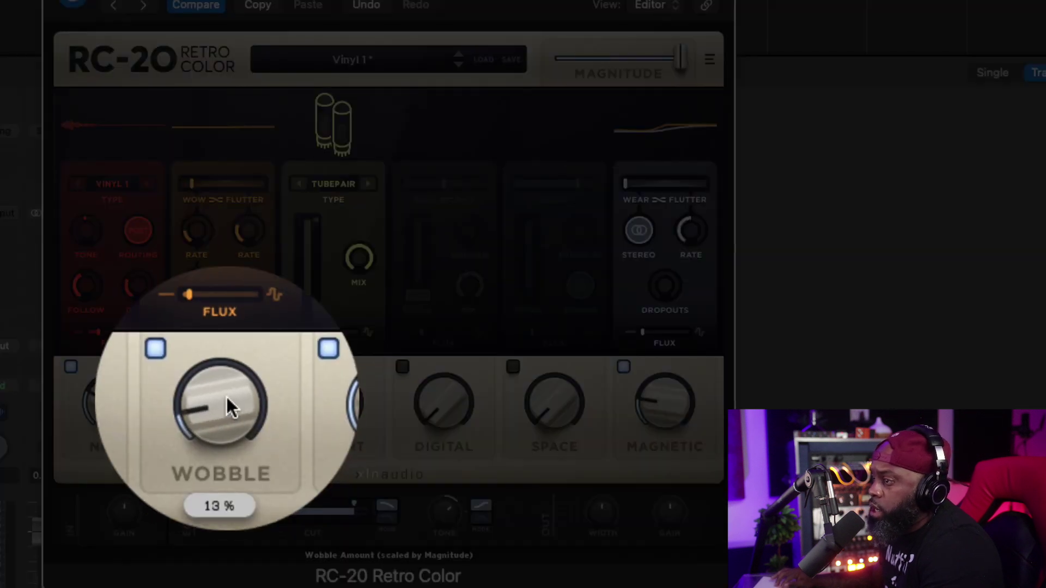
drag(227, 397, 224, 403)
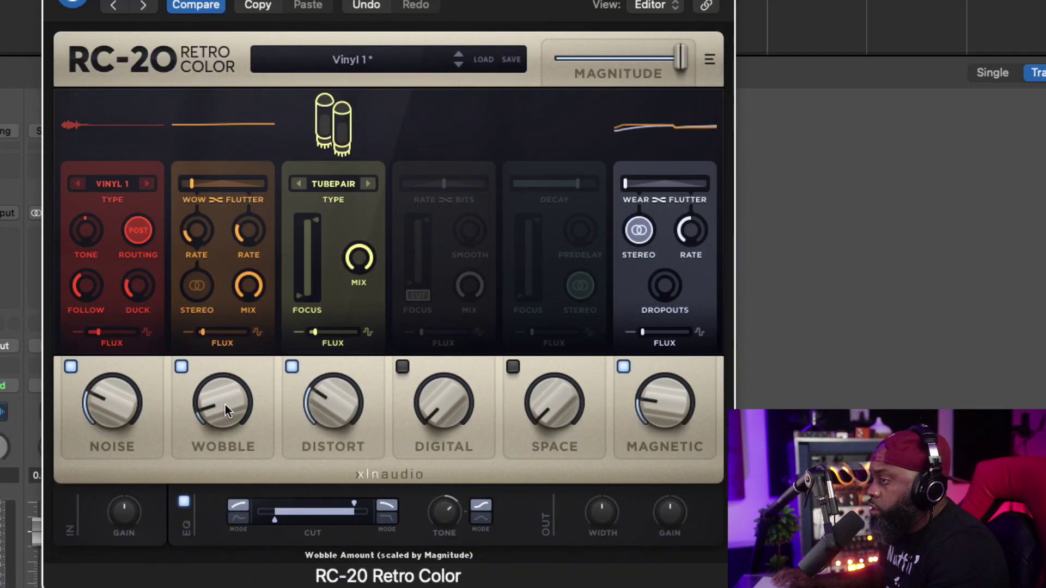
drag(224, 404, 176, 348)
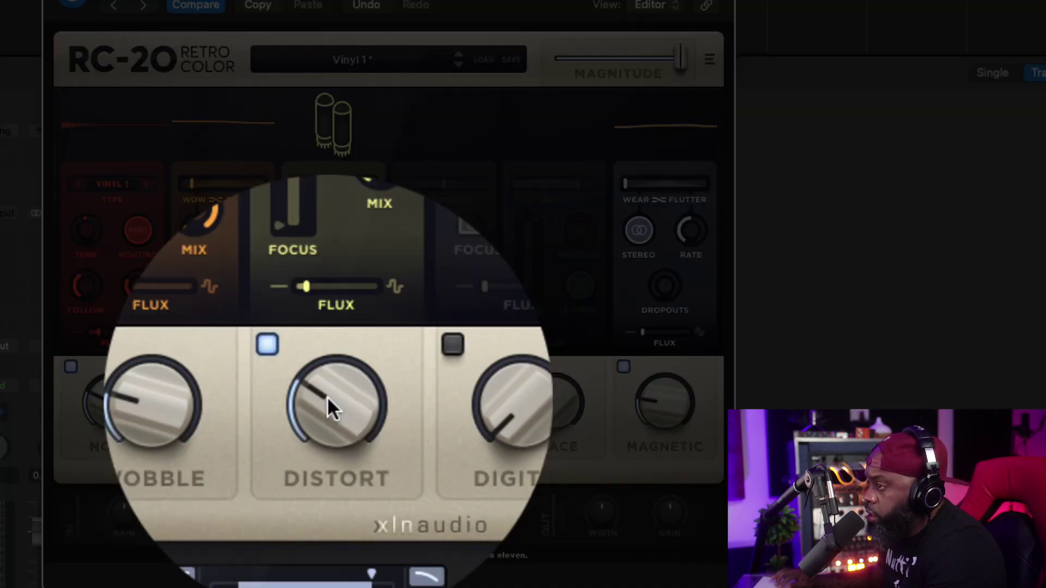
drag(326, 408, 292, 325)
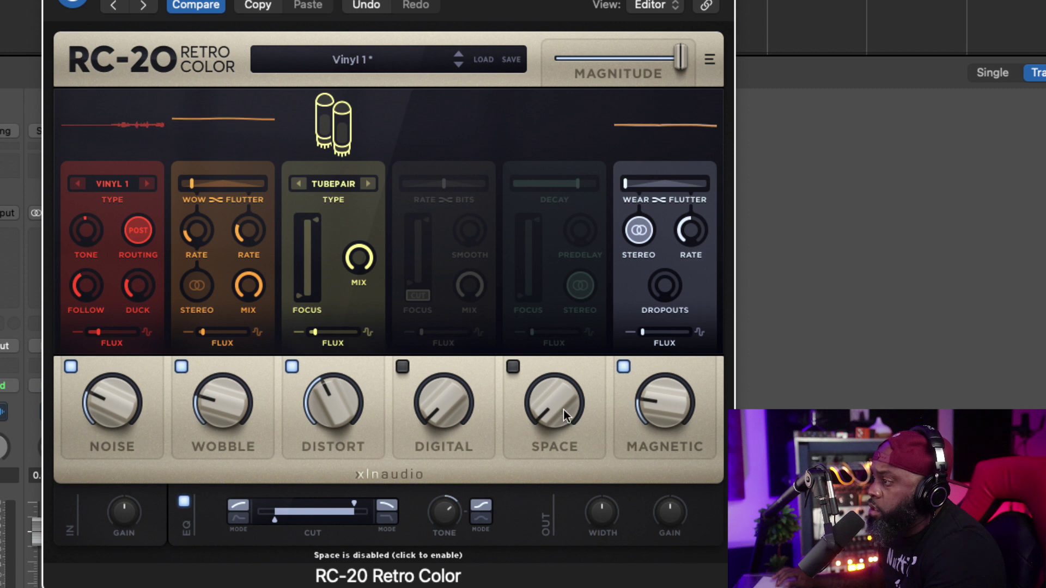
Step: Enable RC-20's Space module and dial in a low Space amount
click(512, 367)
drag(551, 399, 525, 312)
drag(509, 212, 501, 276)
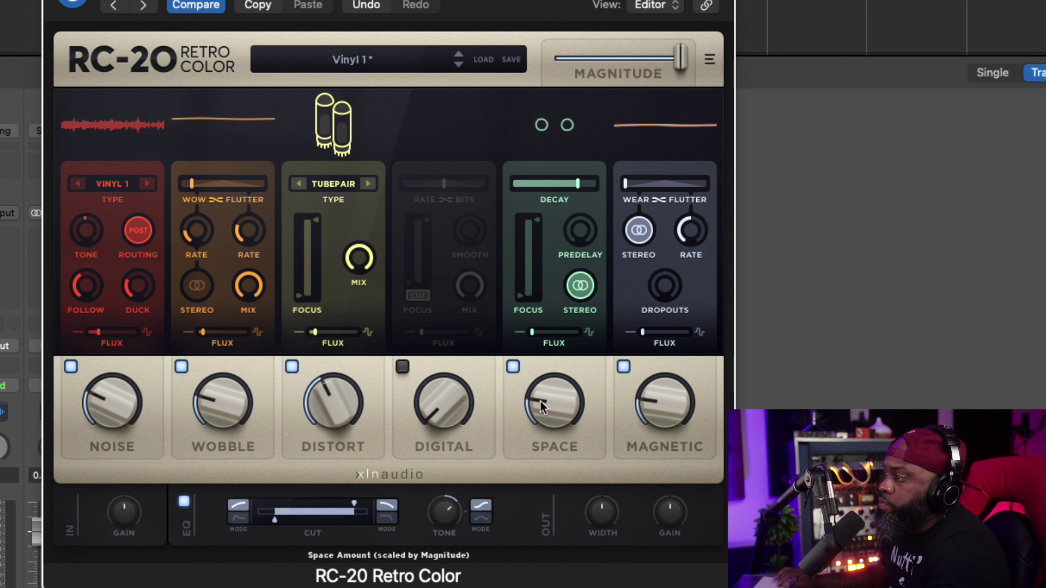
drag(537, 400, 530, 416)
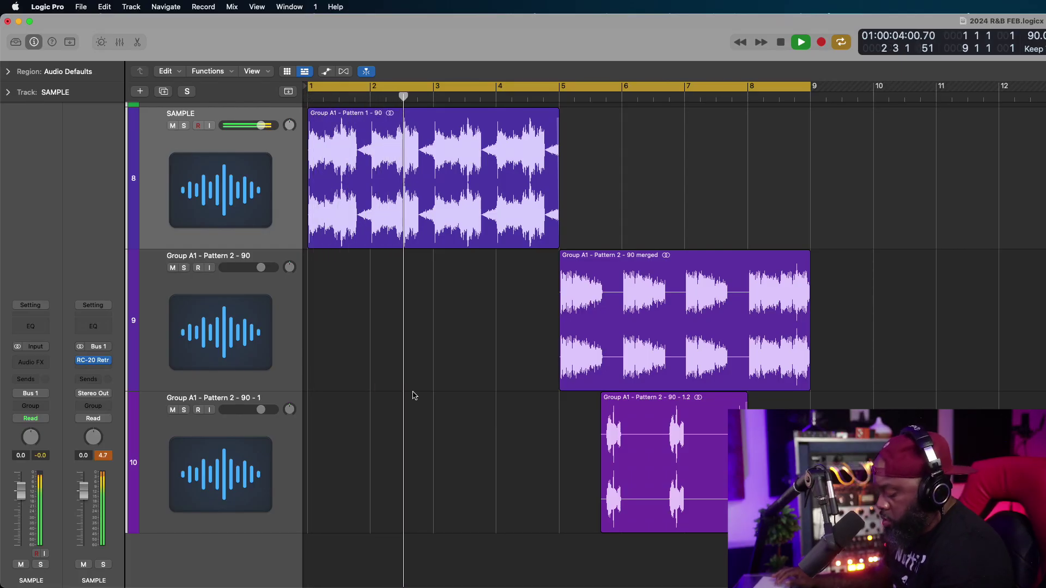
Step: Show the mixer, reset its peak levels, and insert Slate Digital's Murda Melodies in stereo below RC-20 on the SAMPLE aux
key(x)
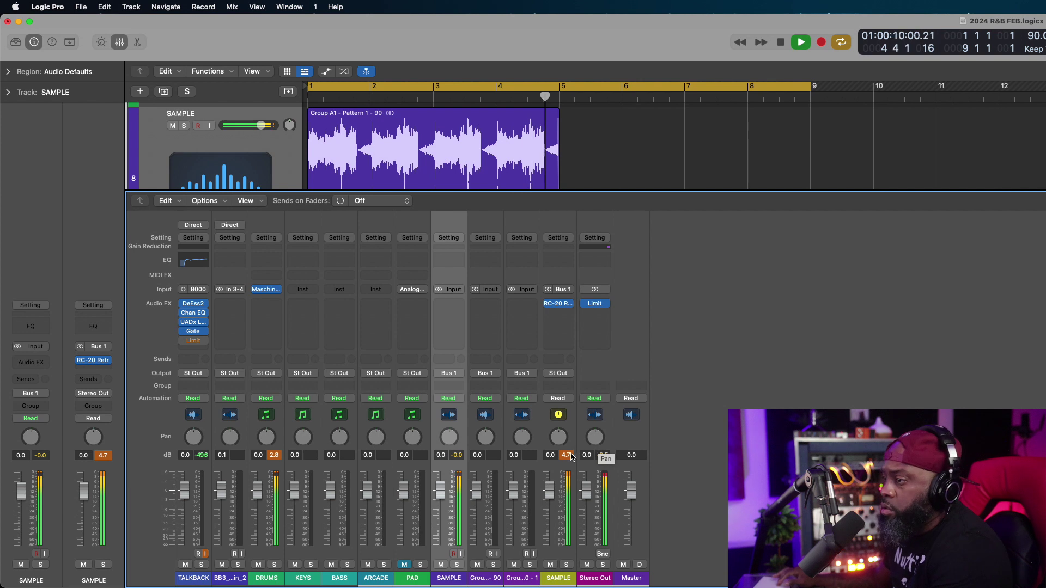
click(276, 456)
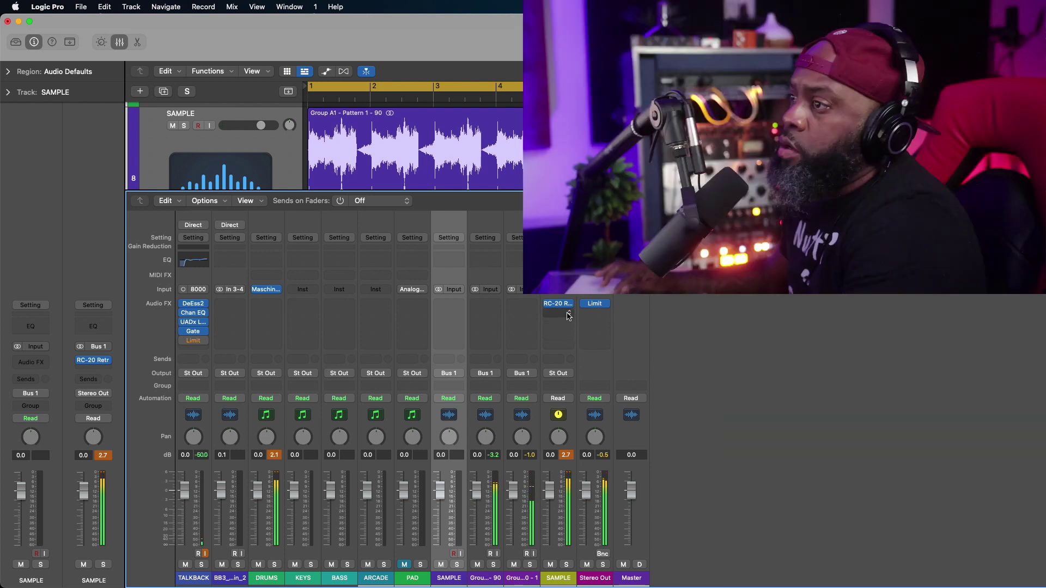
click(570, 322)
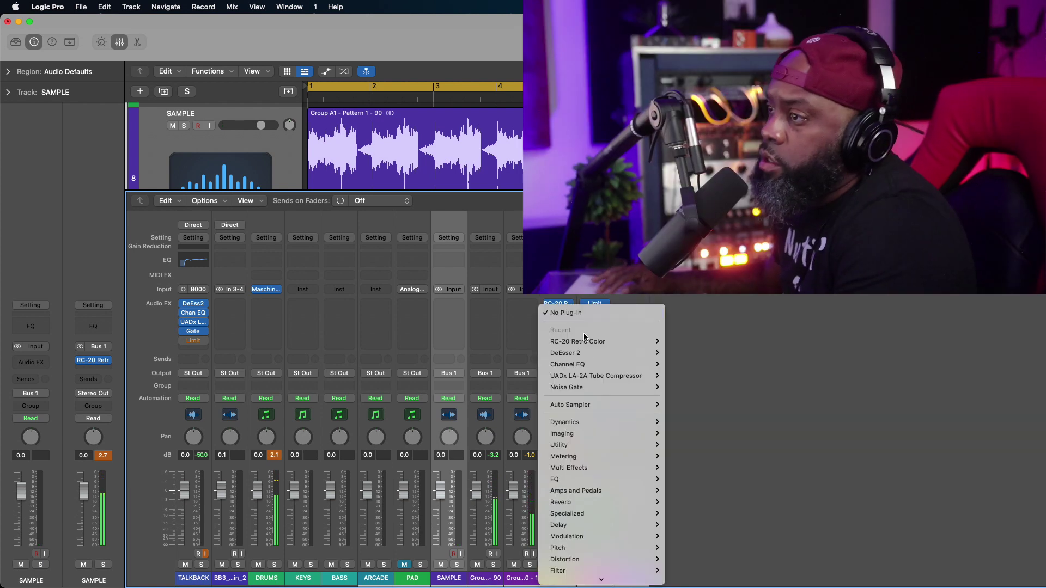
mouse_move(608, 385)
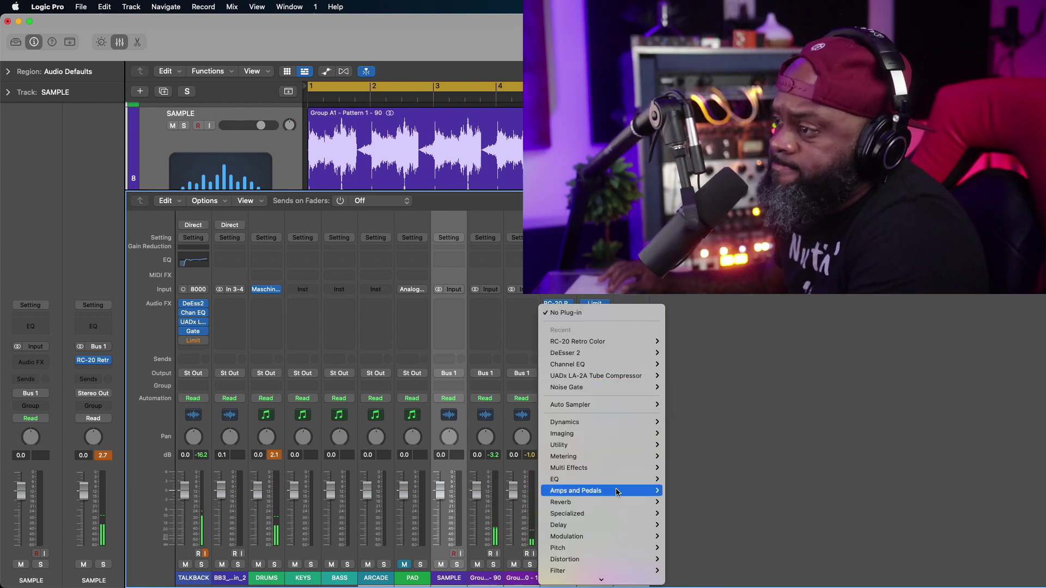
mouse_move(614, 576)
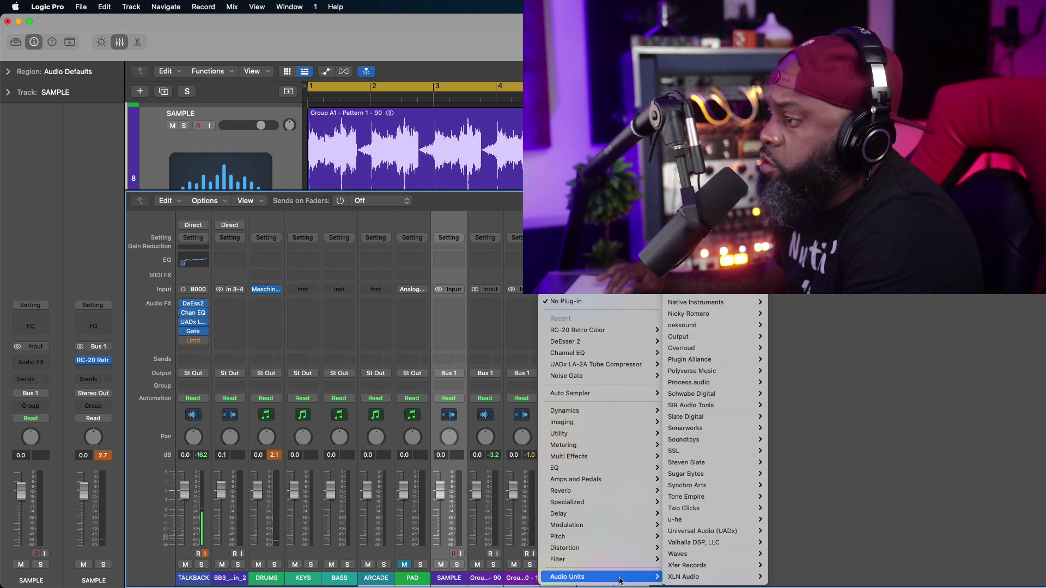
mouse_move(708, 417)
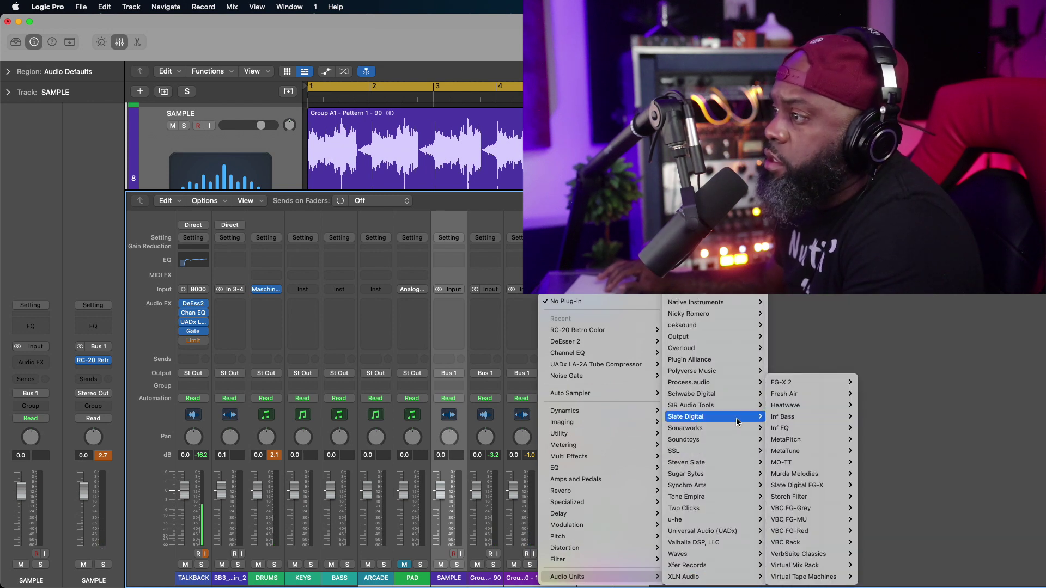
mouse_move(817, 414)
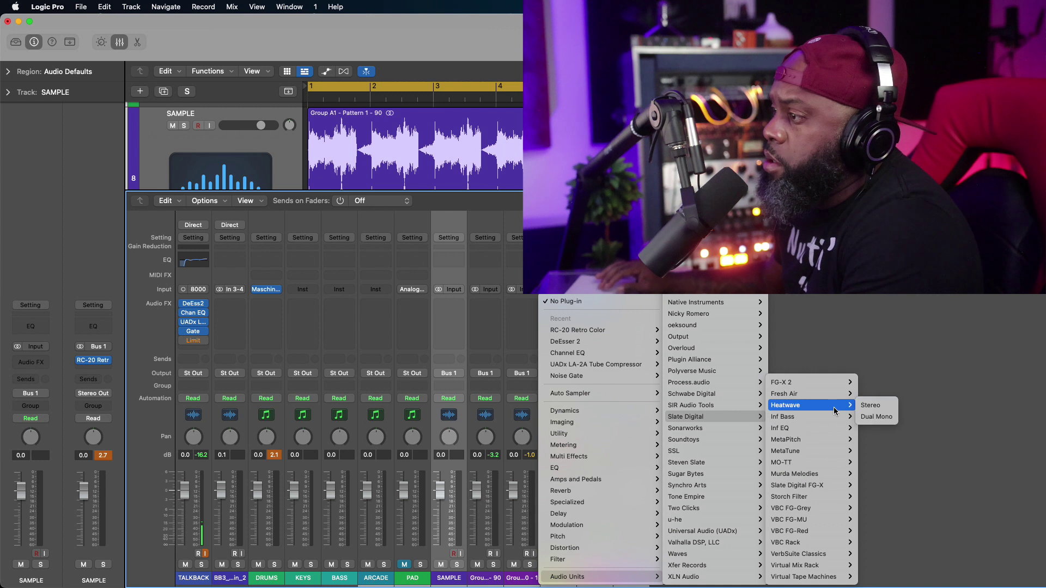
mouse_move(836, 458)
click(871, 474)
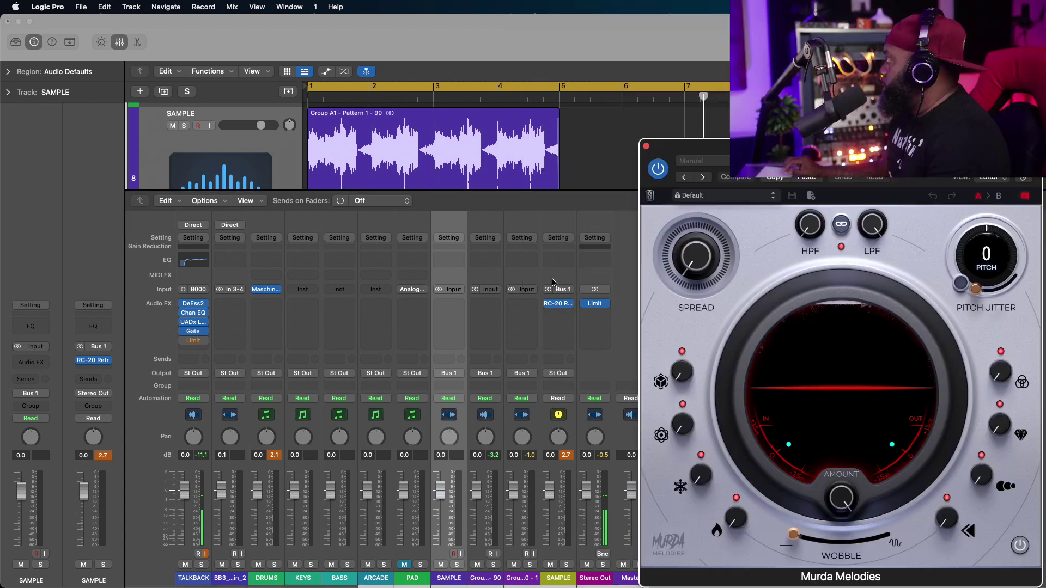
Step: Solo the SAMPLE aux and TALKBACK channels, lower RC-20's Space amount to 7%, and close the RC-20 window
key(space)
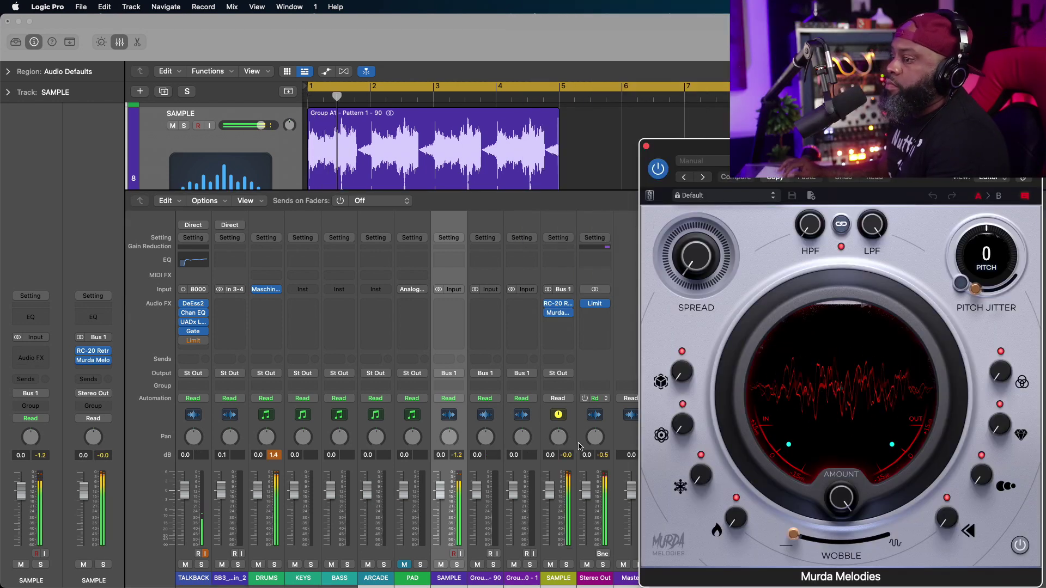
click(566, 565)
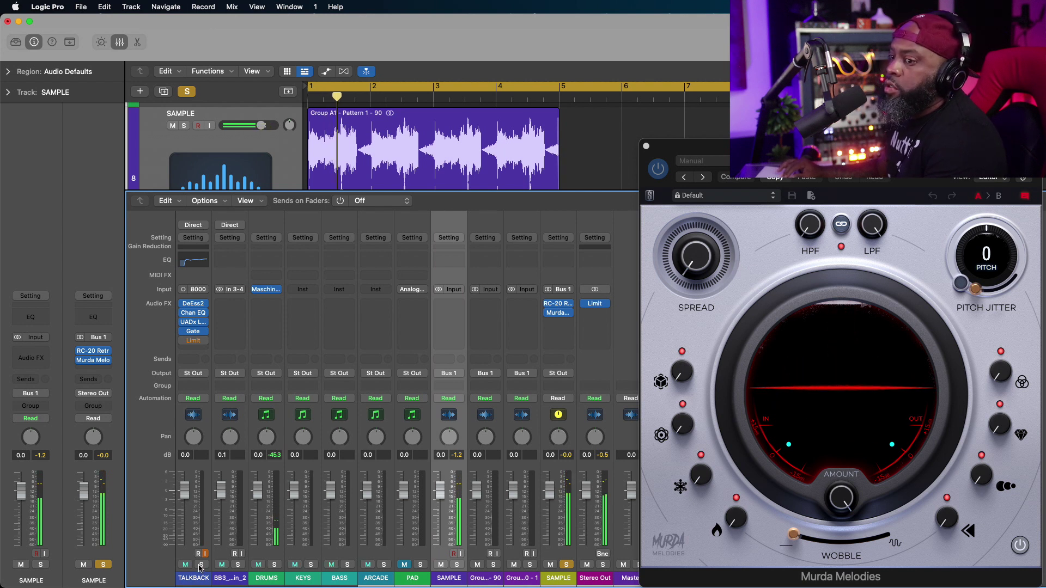
click(559, 307)
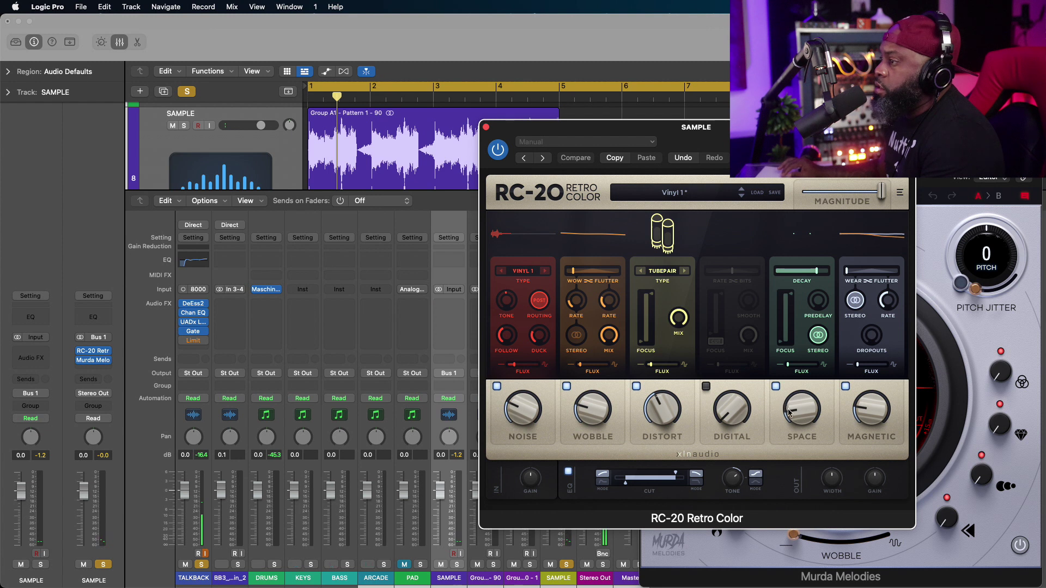
drag(789, 412, 792, 427)
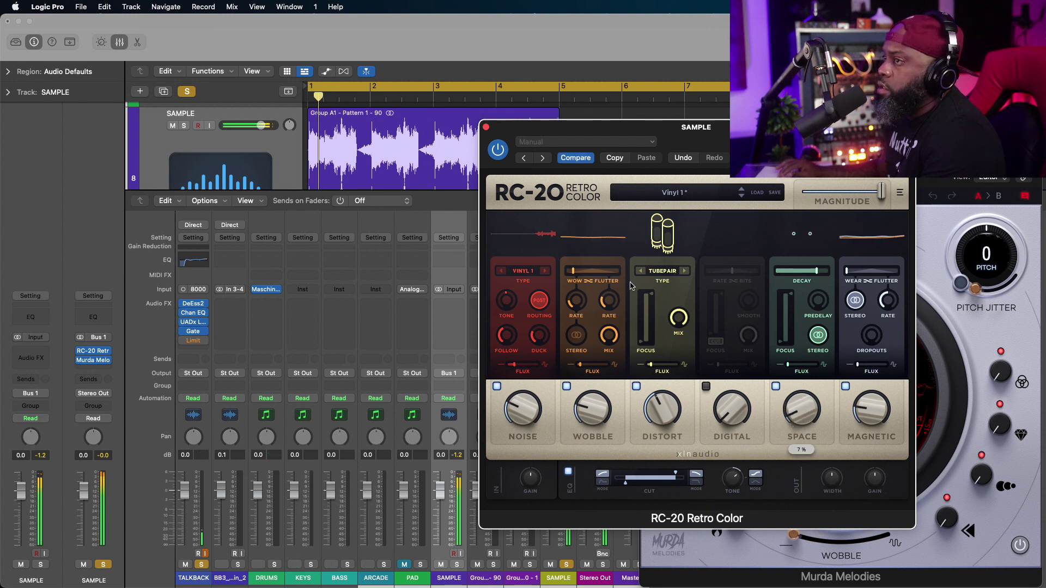
click(486, 127)
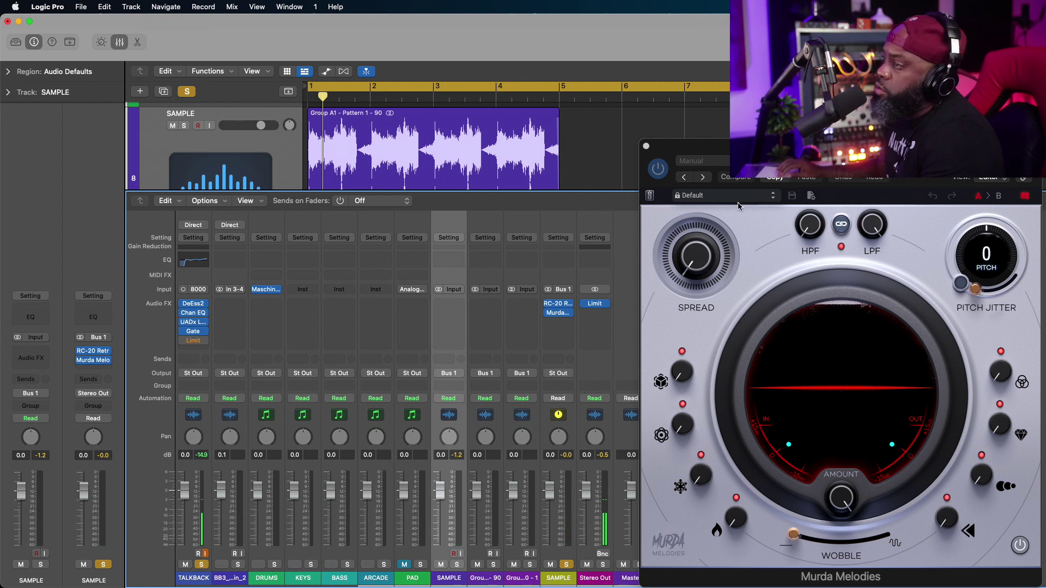
Step: Play the loop and audition Murda Melodies presets one after another, from Dark and Low onward, settling on Wonder
key(space)
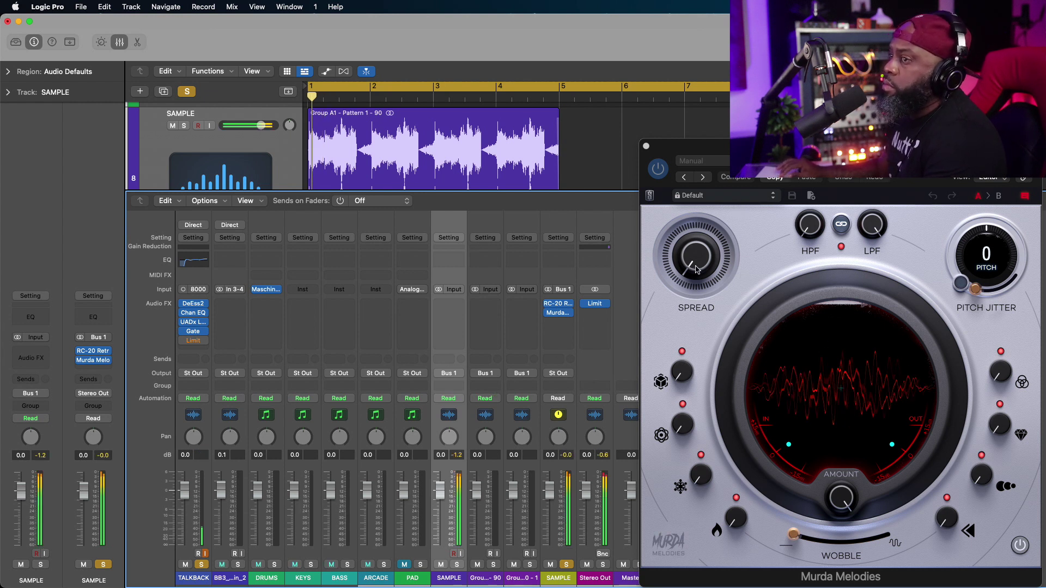
click(773, 201)
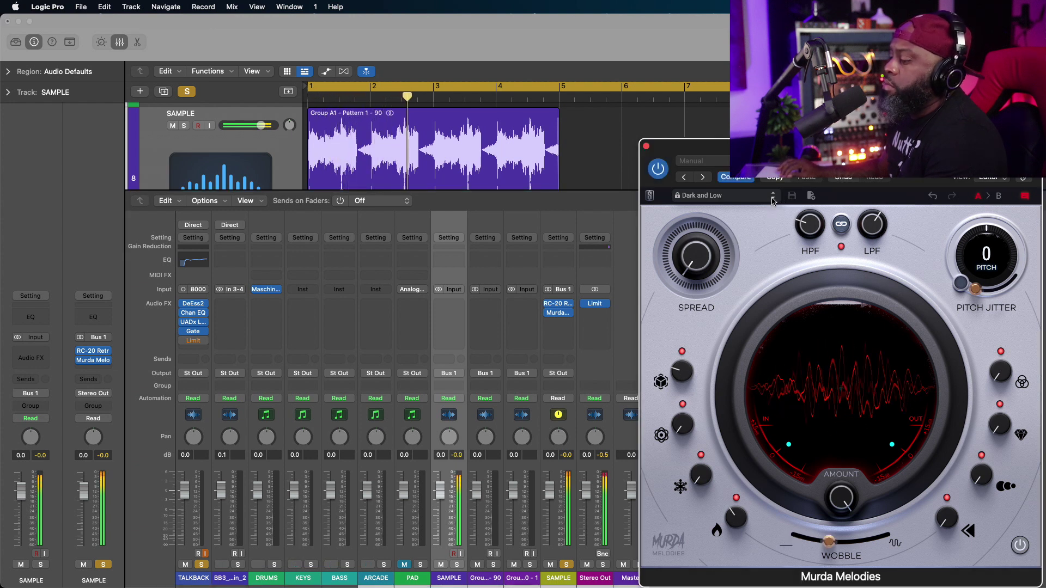
click(772, 199)
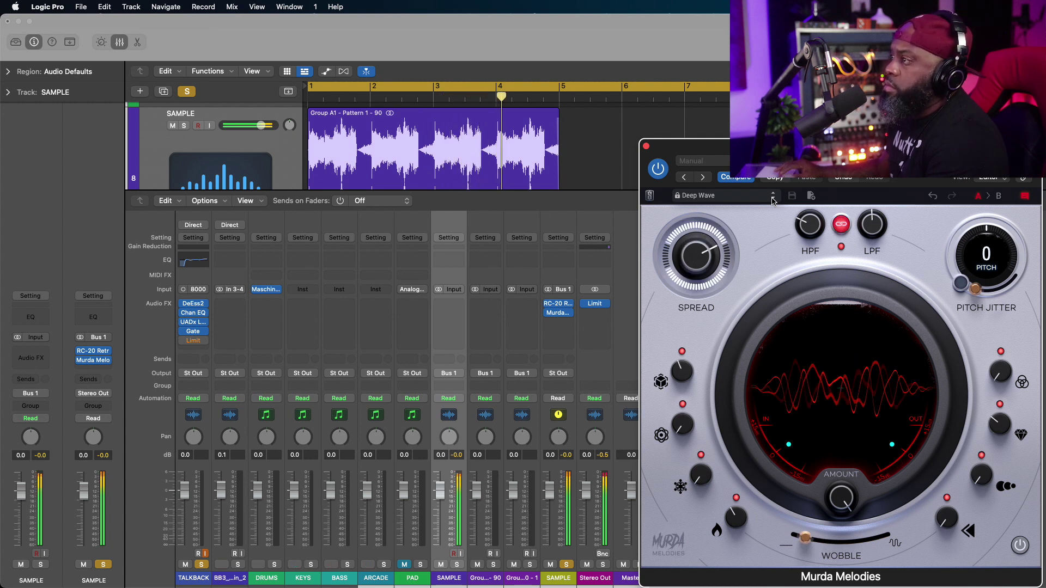
click(772, 199)
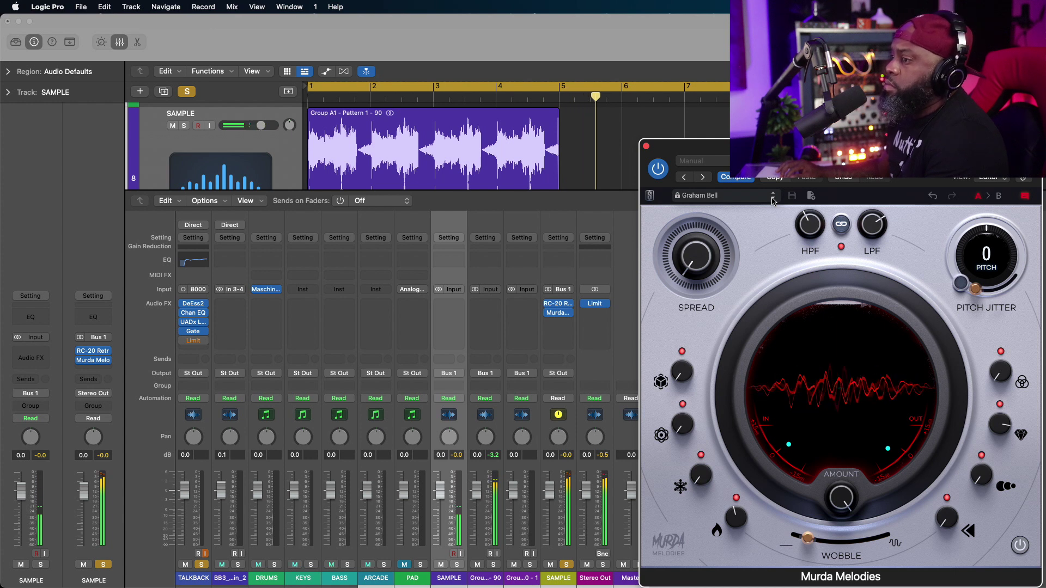
click(773, 199)
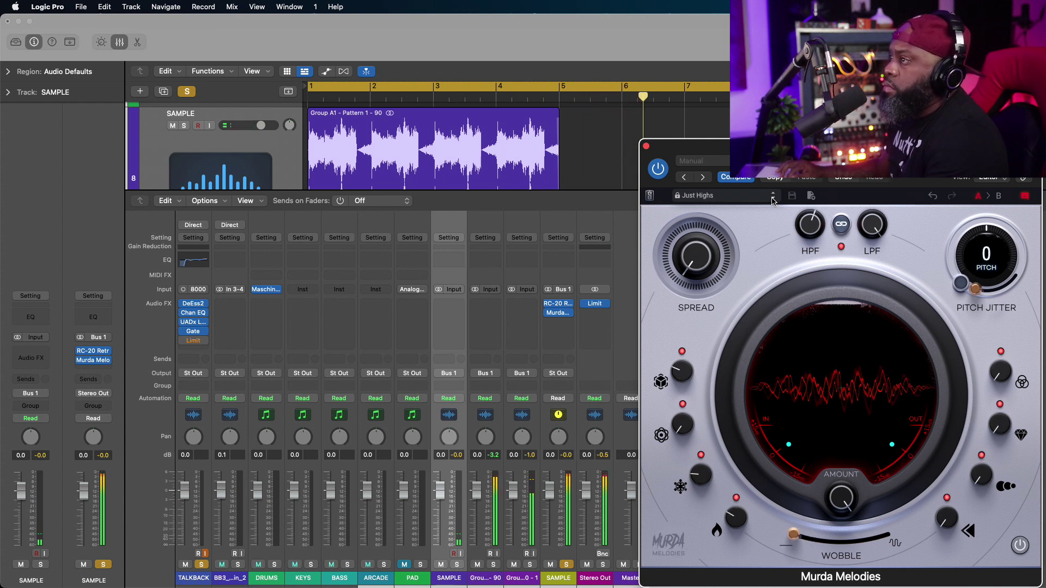
click(772, 200)
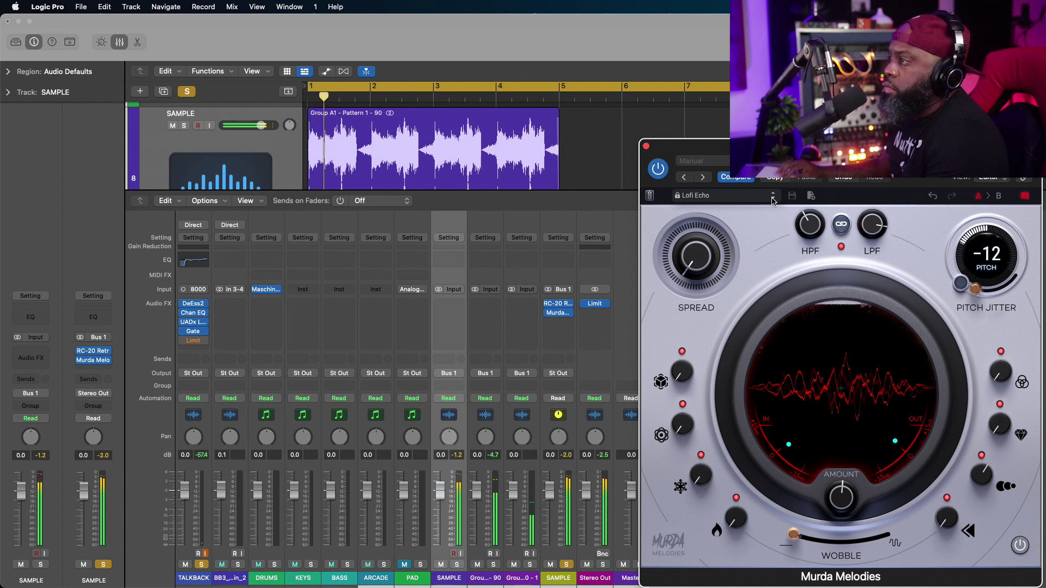
click(773, 200)
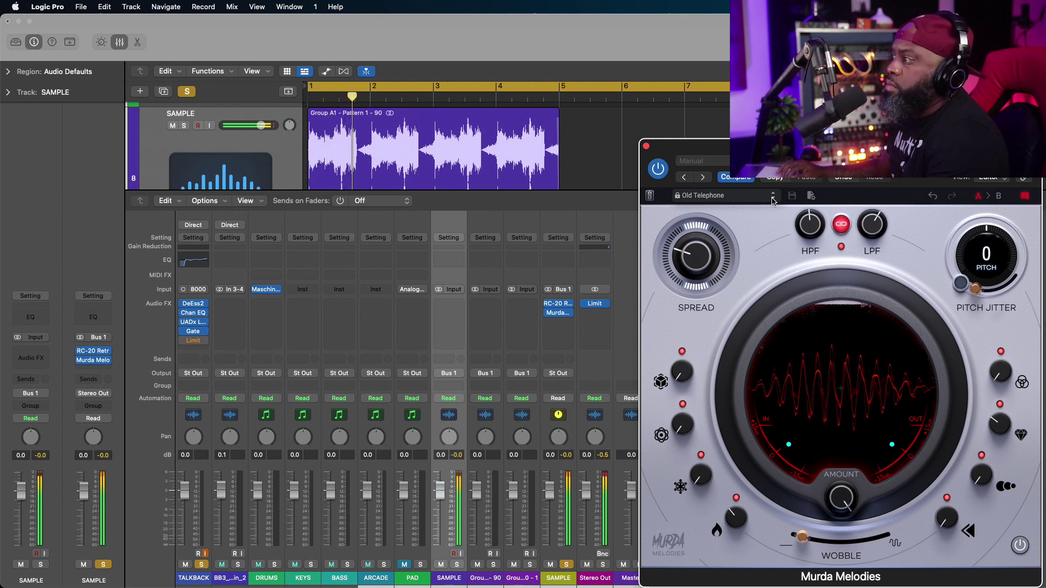
click(772, 199)
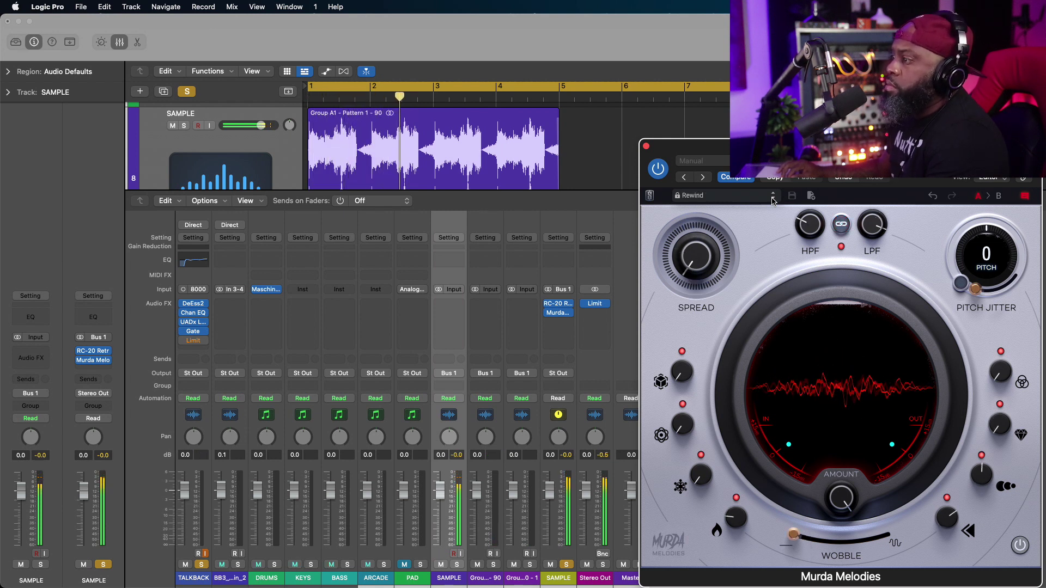
click(772, 199)
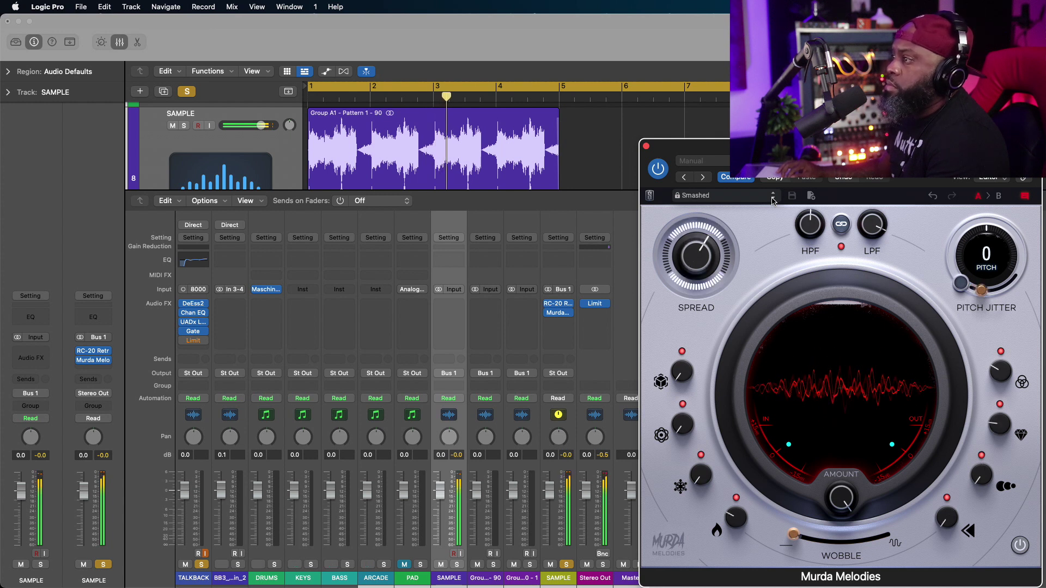
click(772, 199)
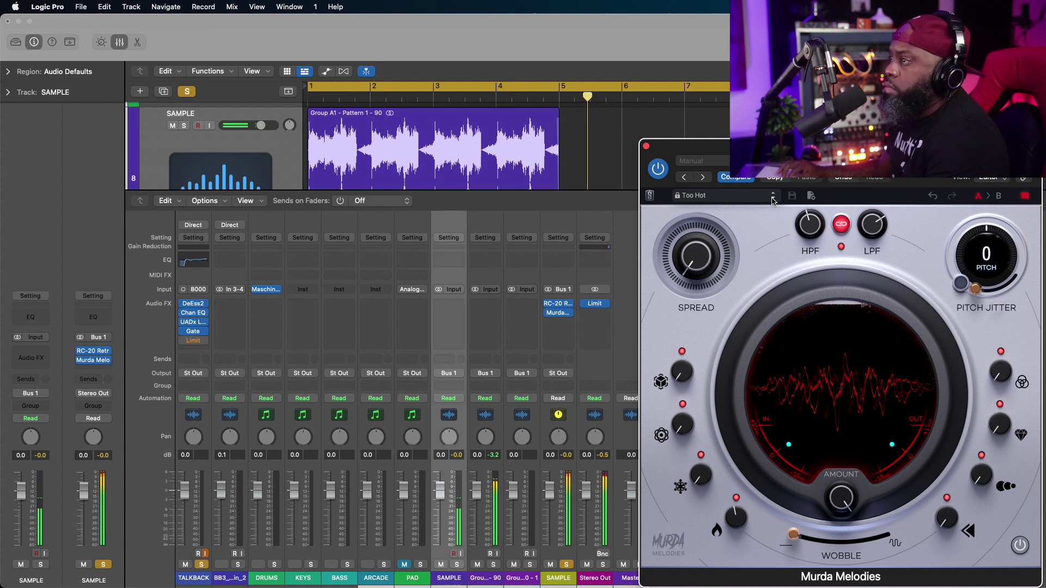
click(773, 199)
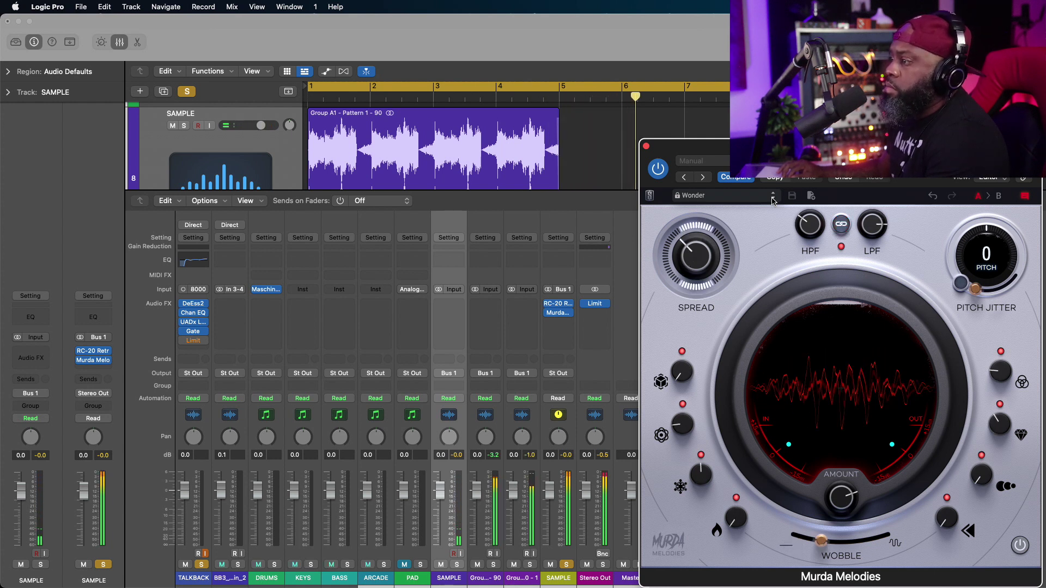
Step: Set Murda Melodies' overall Amount to 30% and compare the playing loop with the plug-in bypassed and enabled
click(659, 169)
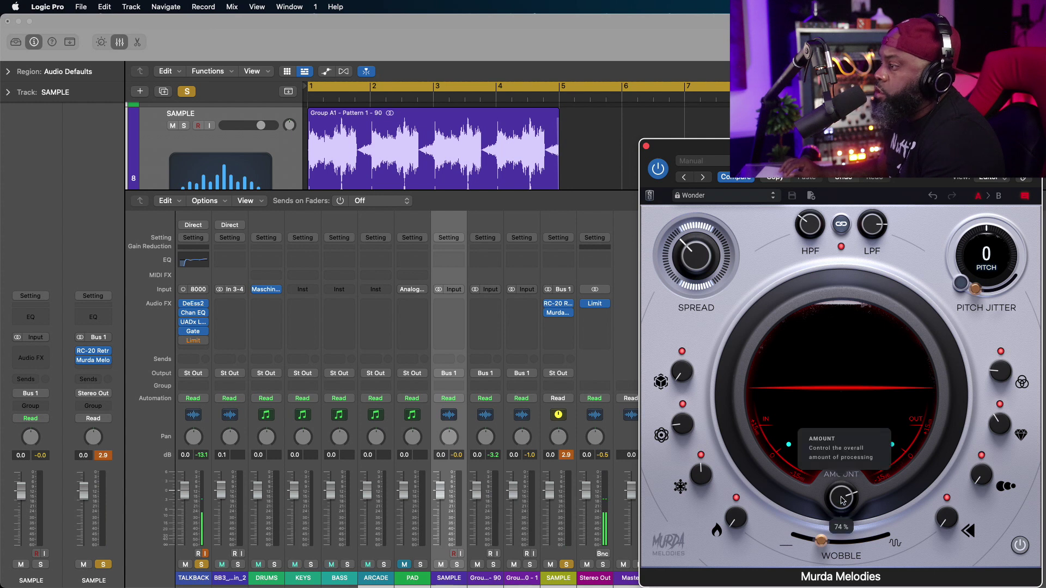
drag(843, 517, 812, 561)
key(space)
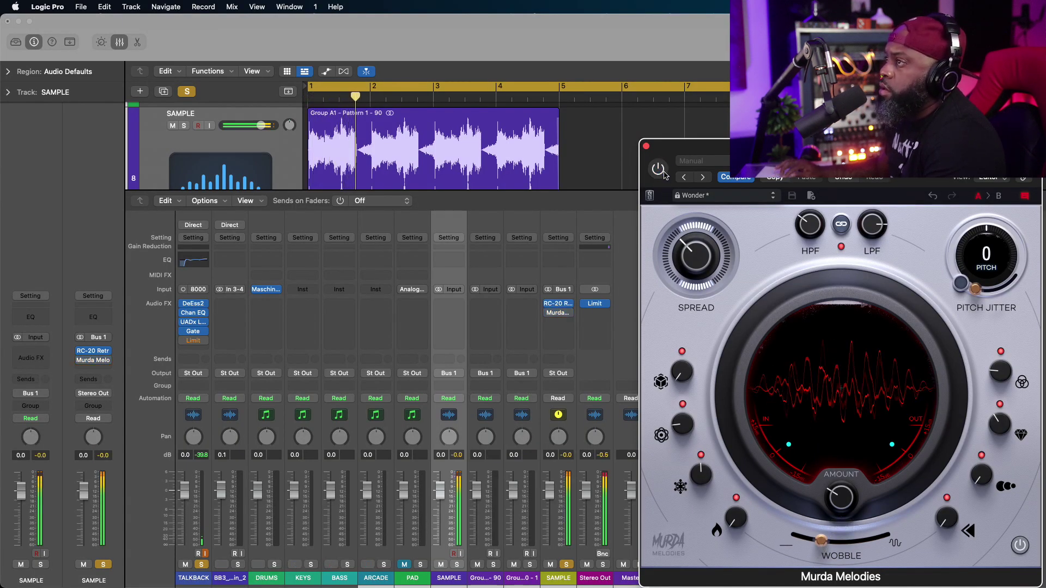
drag(662, 184, 569, 145)
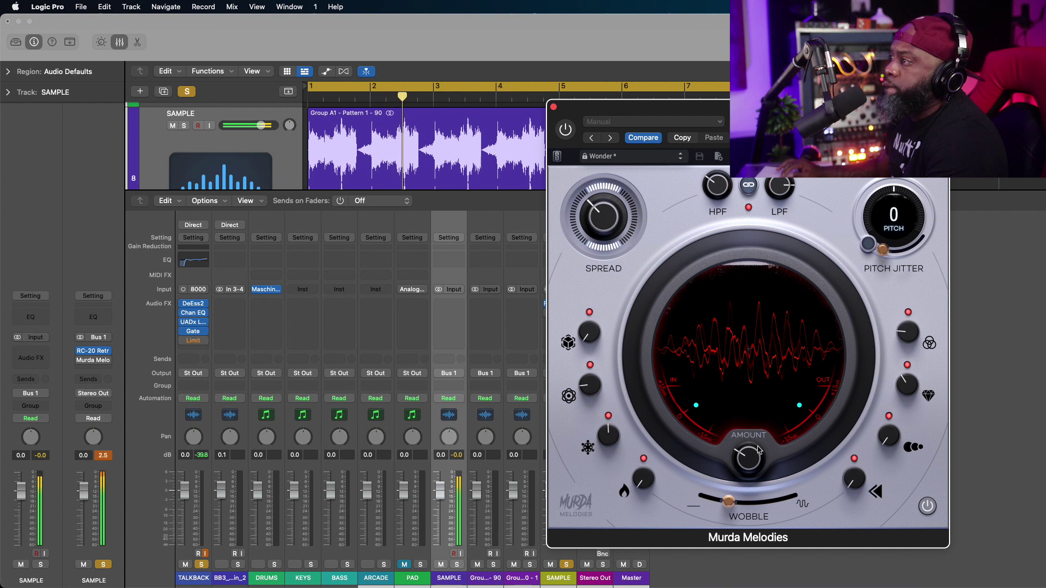
mouse_move(728, 517)
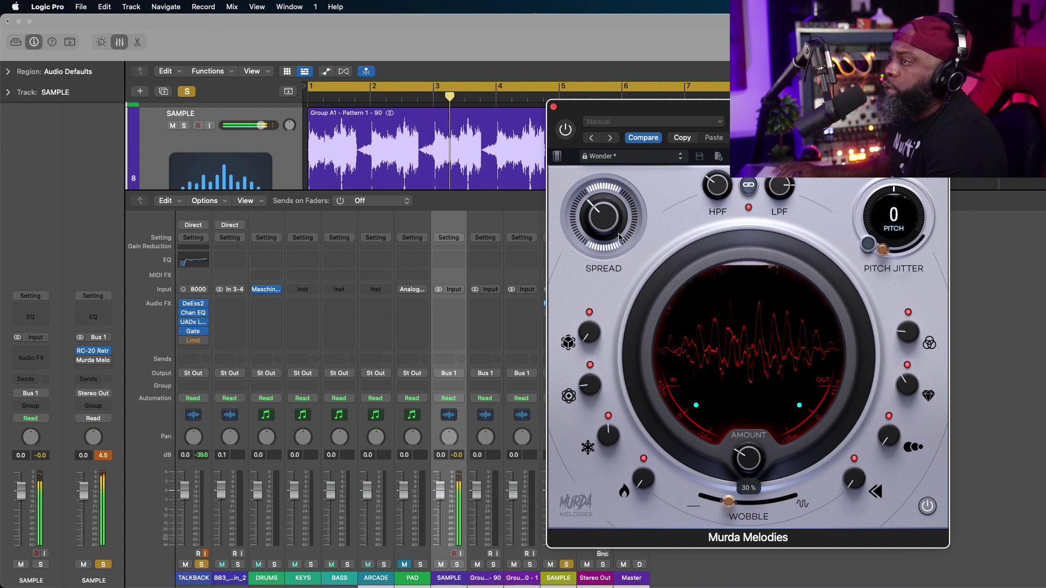
click(565, 131)
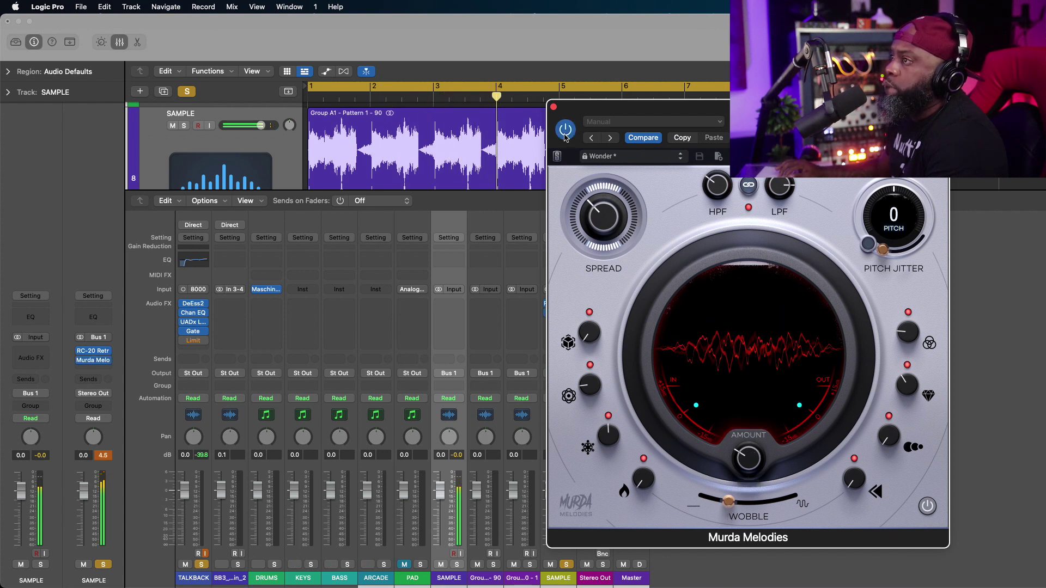
Step: Set Murda Melodies' high-pass filter to 378 Hz and check it against the playing loop
mouse_move(776, 188)
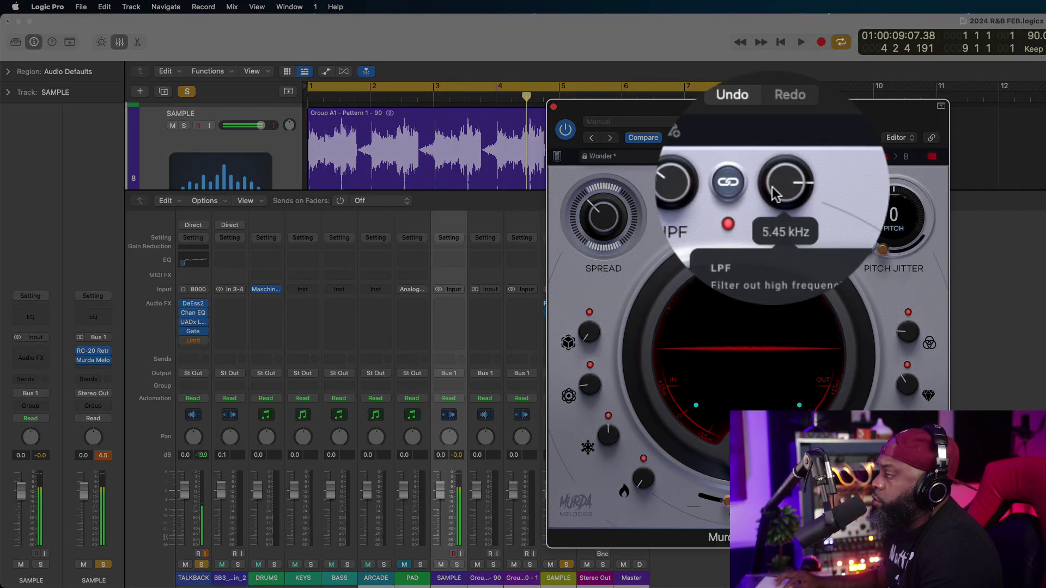
drag(727, 188, 750, 130)
key(space)
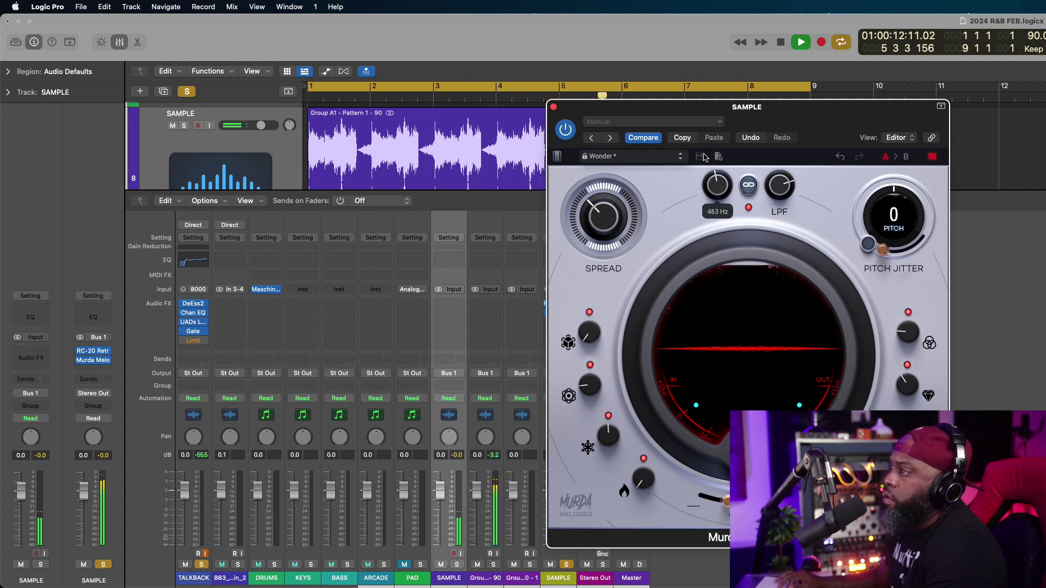
drag(711, 195, 703, 189)
key(space)
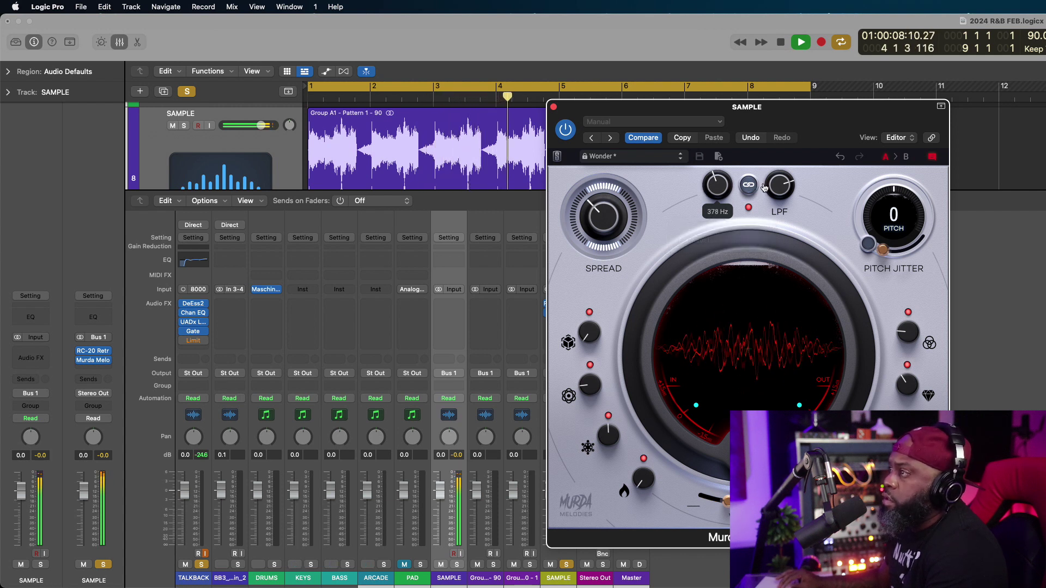
Step: Lower Murda Melodies' low-pass filter to 4.22 kHz and listen to the loop with the new setting
drag(771, 177, 770, 177)
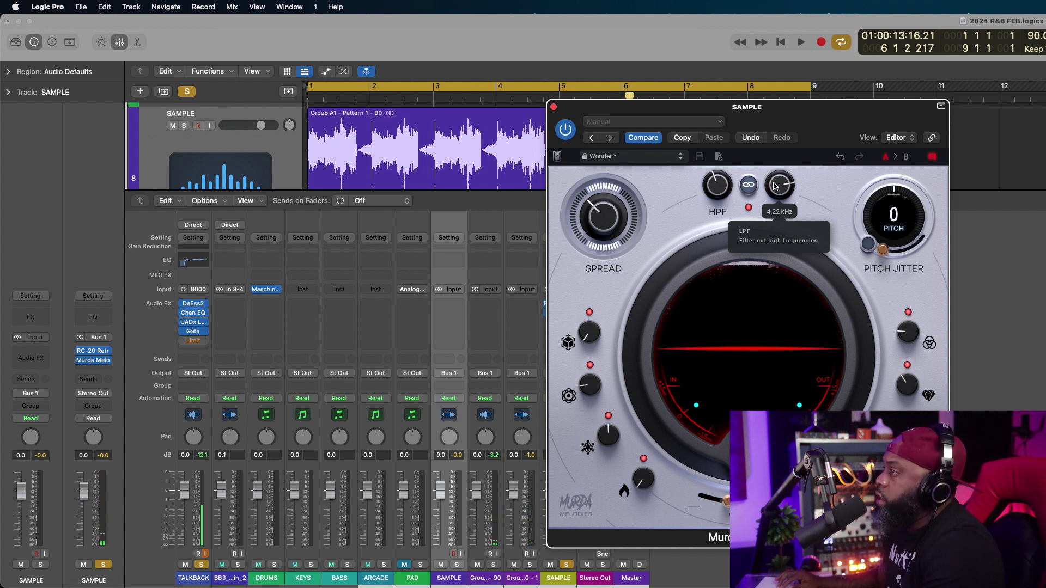
key(space)
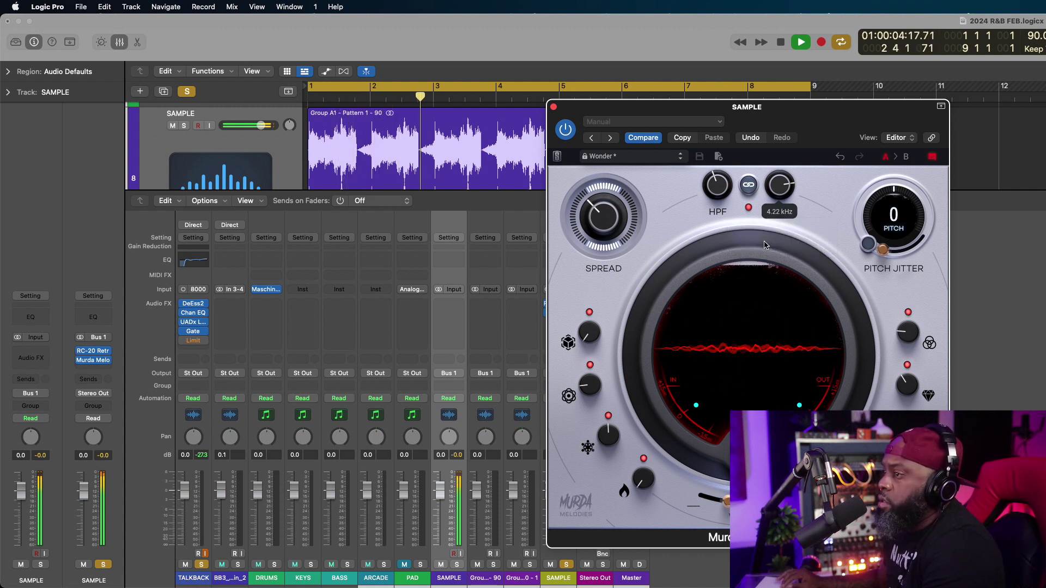
key(space)
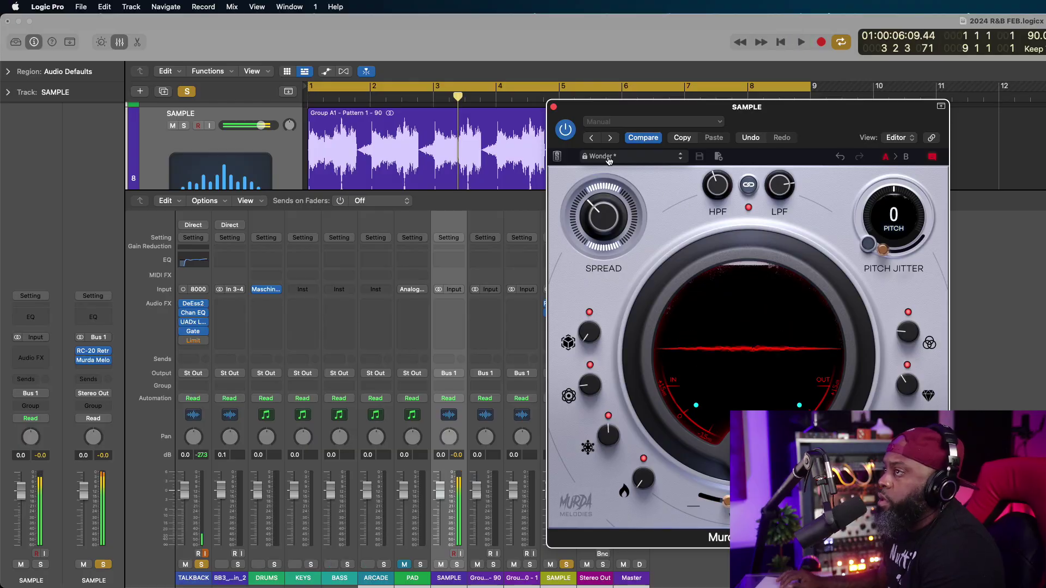
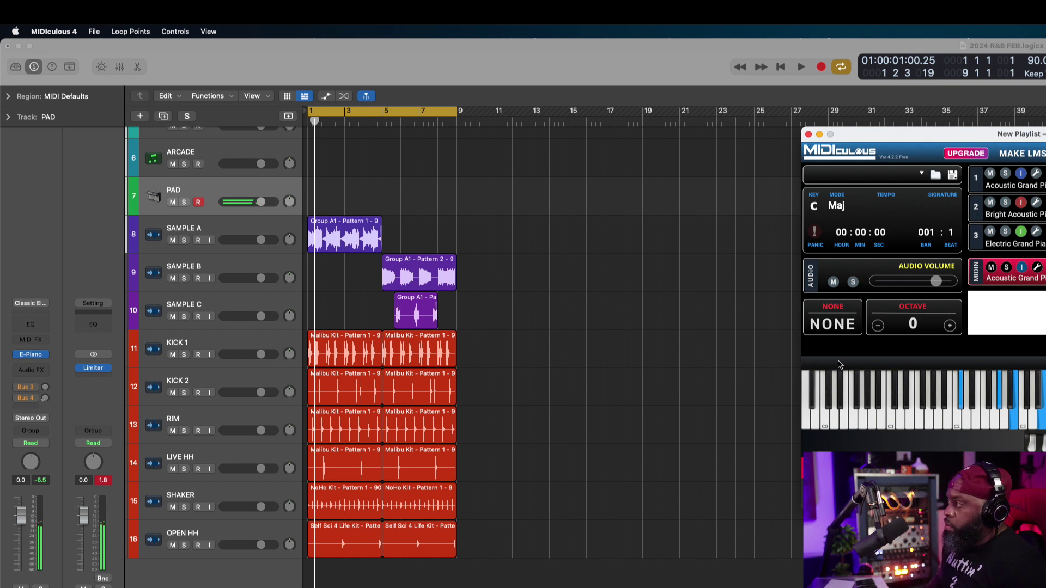
Step: Reposition and close the MIDIculous window, then show the ARCADE track's plug-in and move its window fully into view
drag(1044, 137, 824, 129)
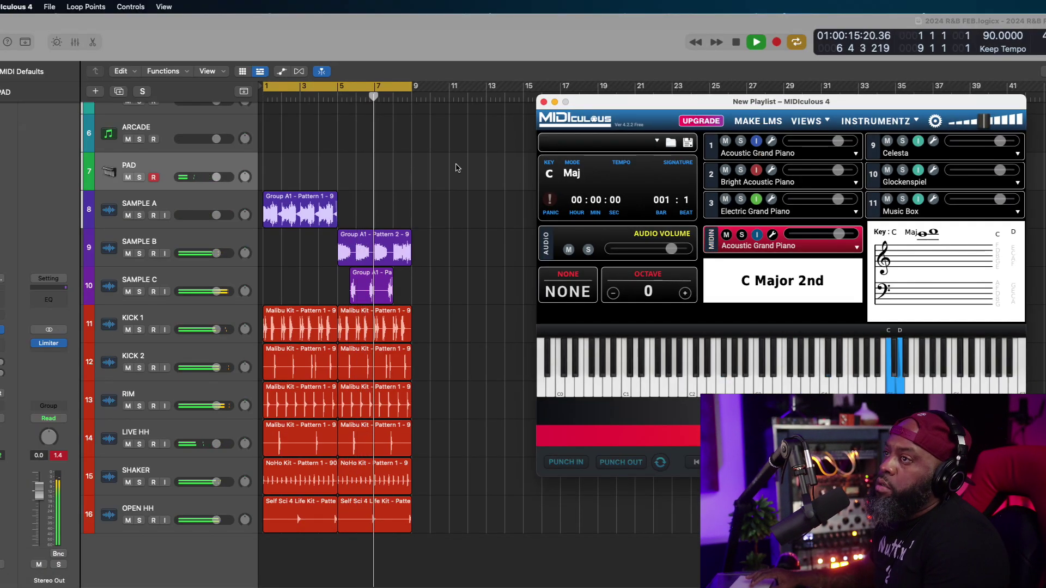
click(544, 103)
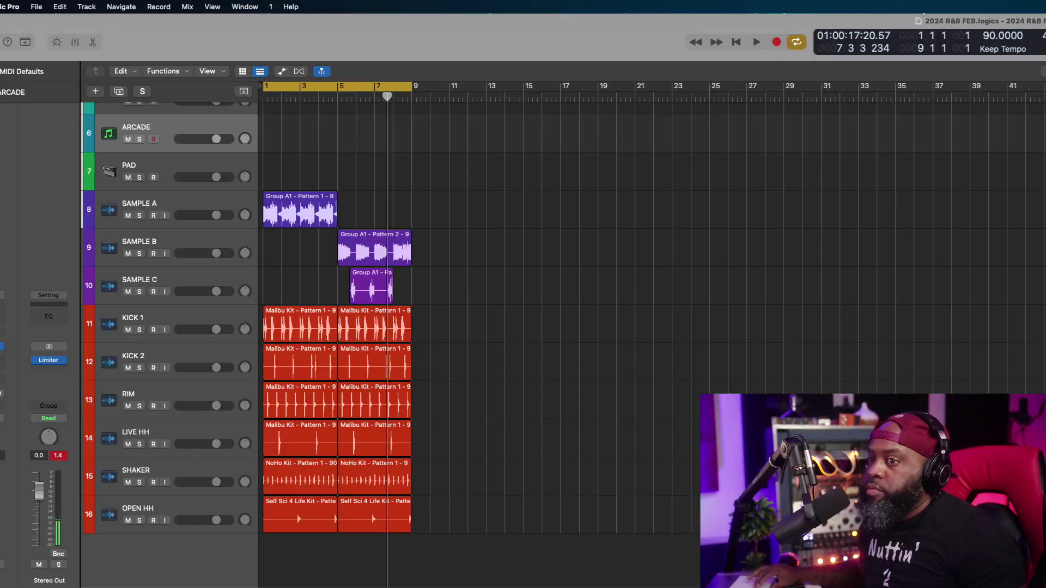
key(v)
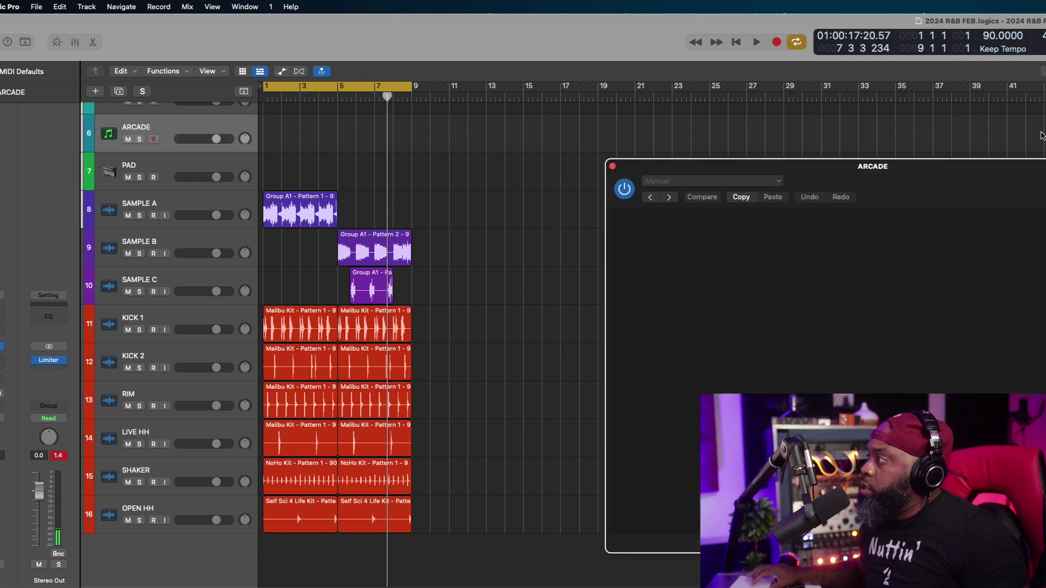
drag(1016, 168, 903, 117)
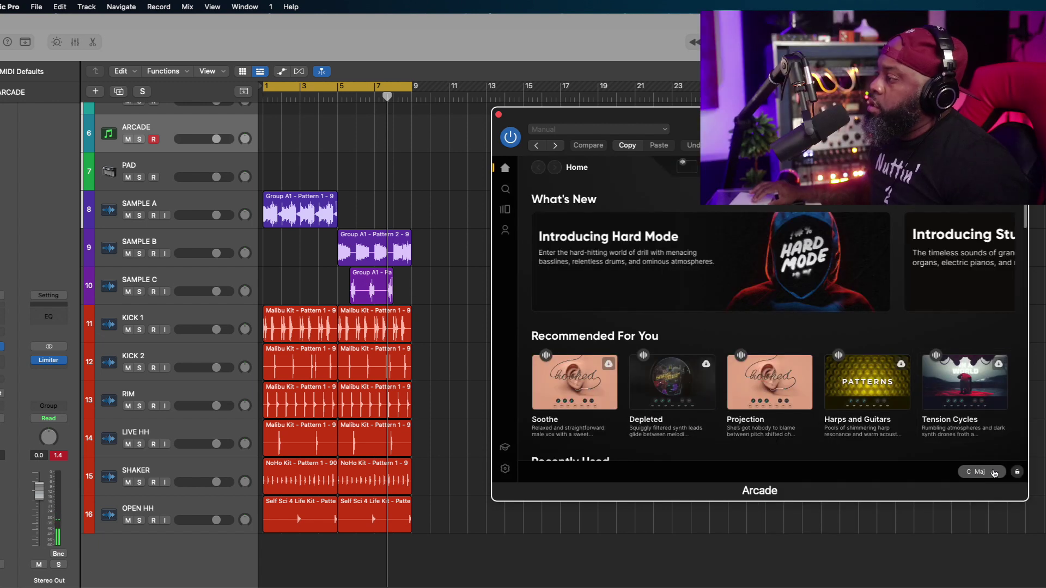
Step: Set Arcade's session key to C# minor
click(978, 472)
click(985, 289)
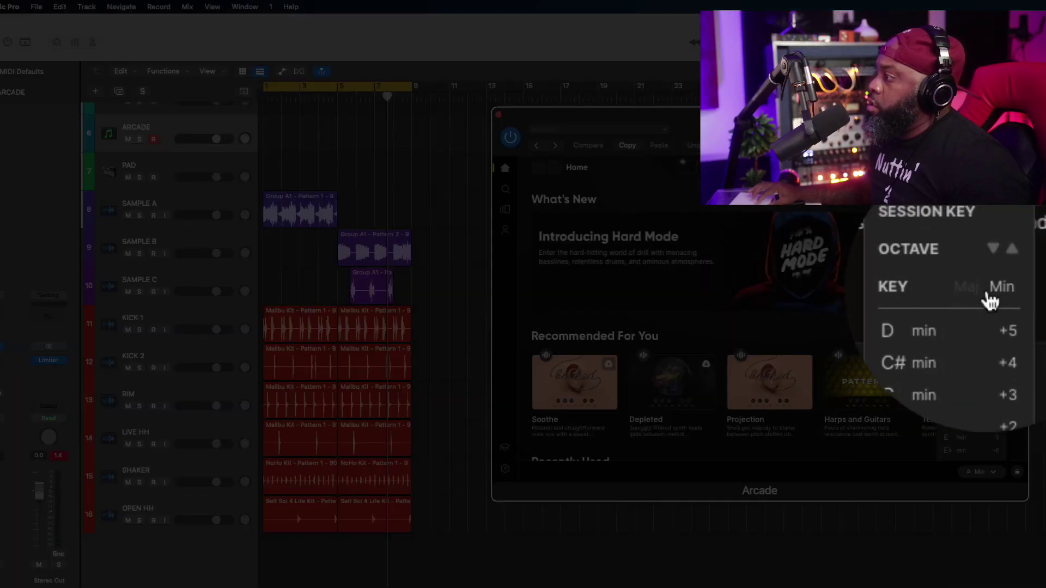
click(958, 372)
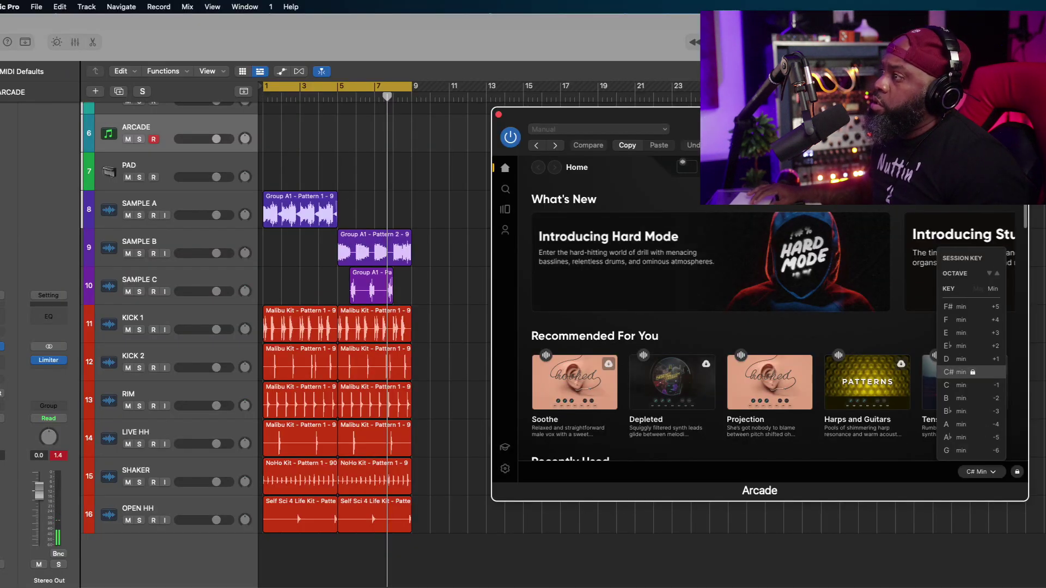
Step: Search Arcade's samplers filtered by Guitar and browse the kits on offer
click(506, 189)
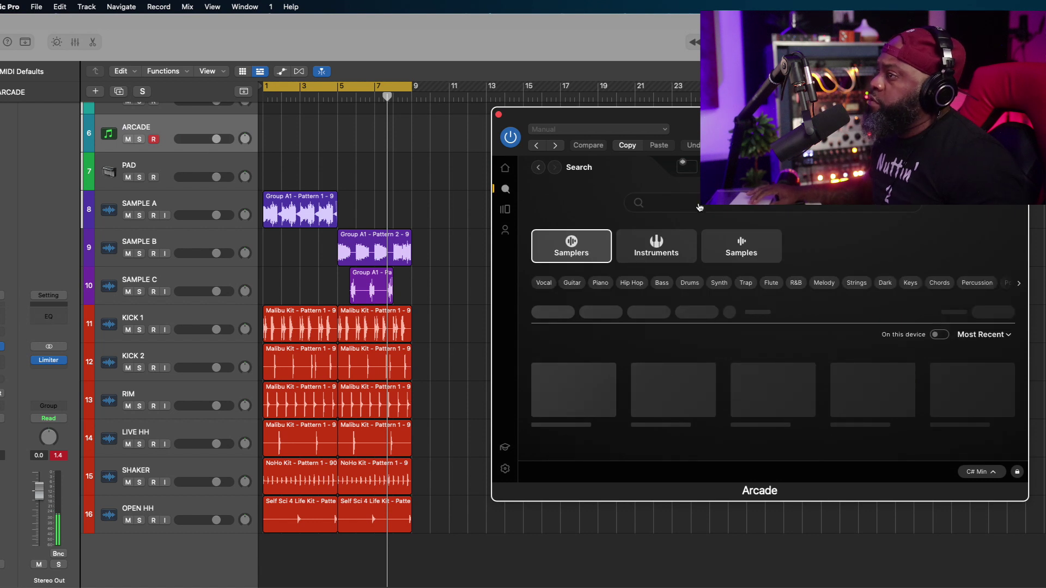
click(570, 283)
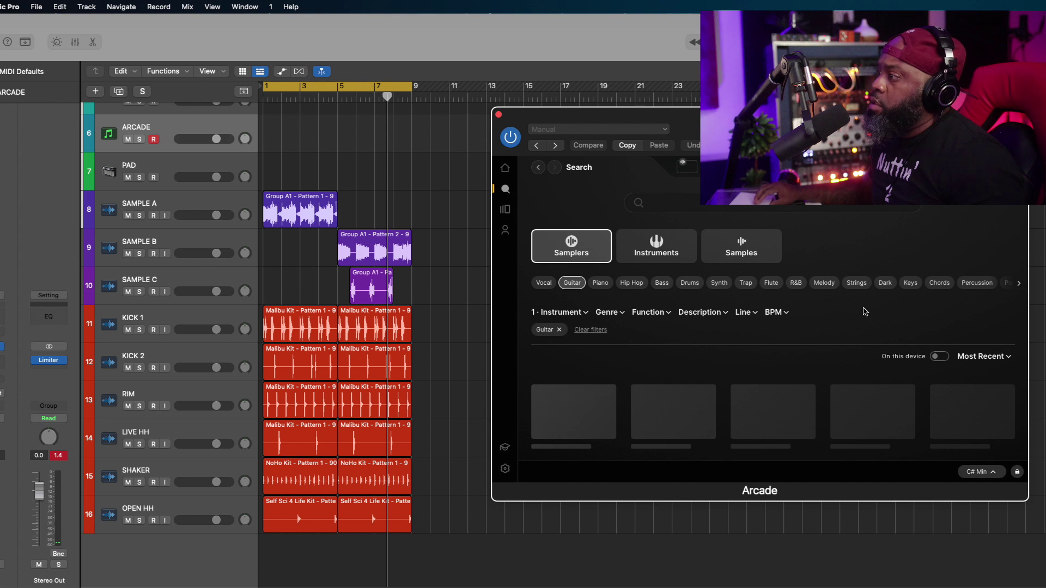
scroll(864, 312, down, 5)
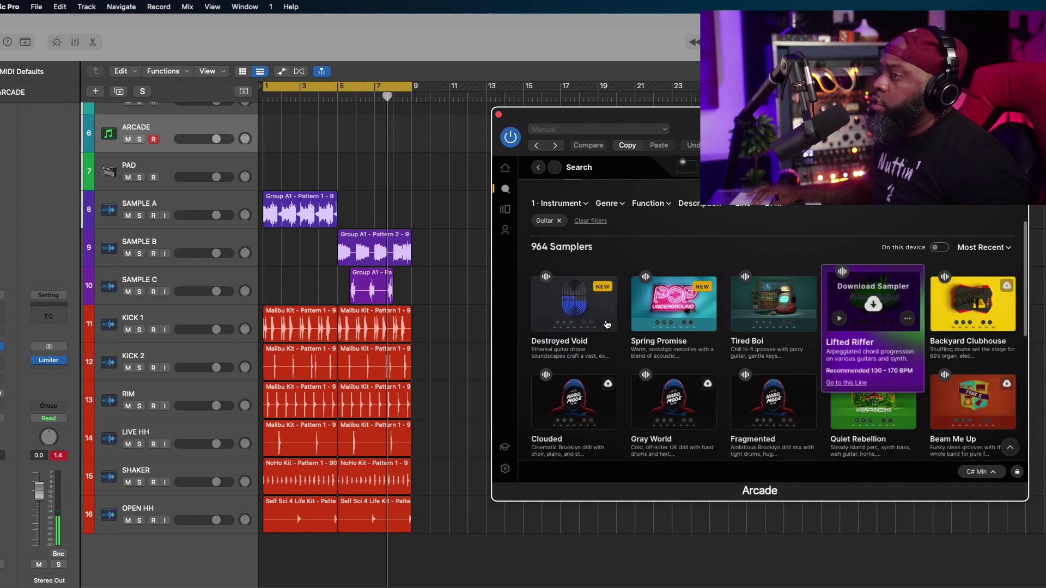
mouse_move(564, 319)
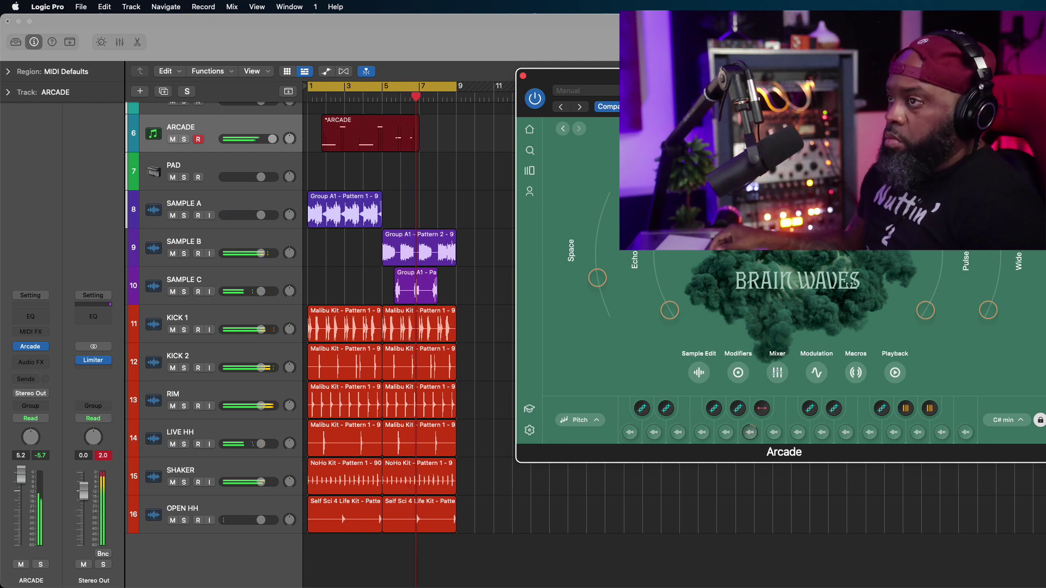
Step: Stop the Brain Waves recording, trim the ARCADE region to end just past bar 5, and replay the beat from the start
key(space)
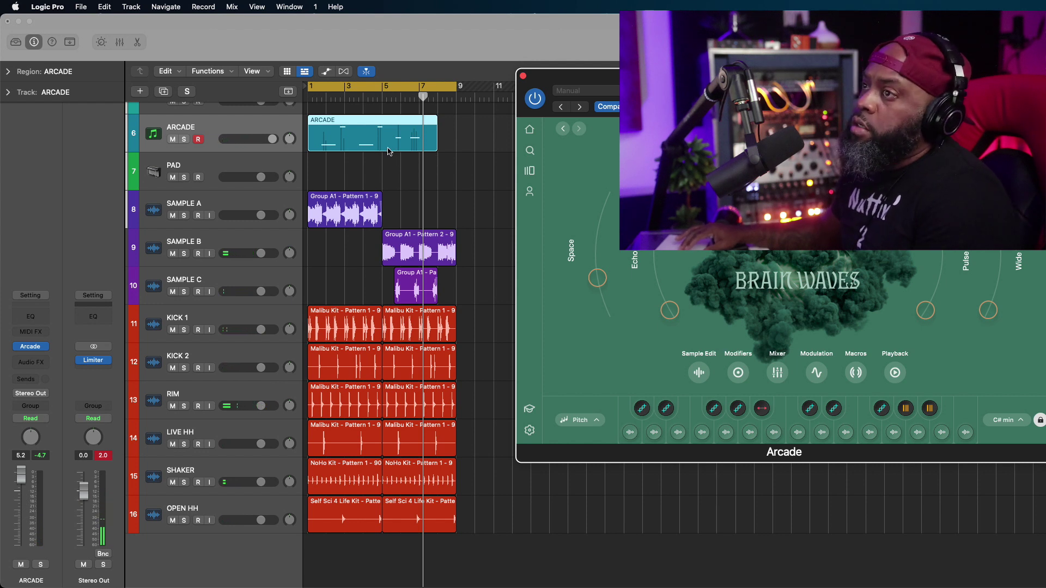
drag(436, 146, 388, 146)
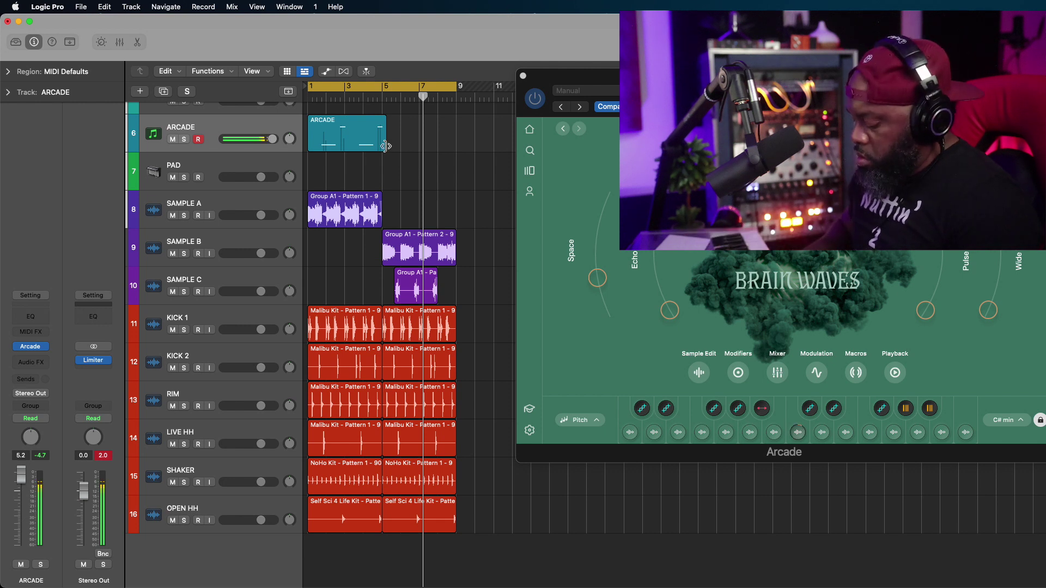
key(Return)
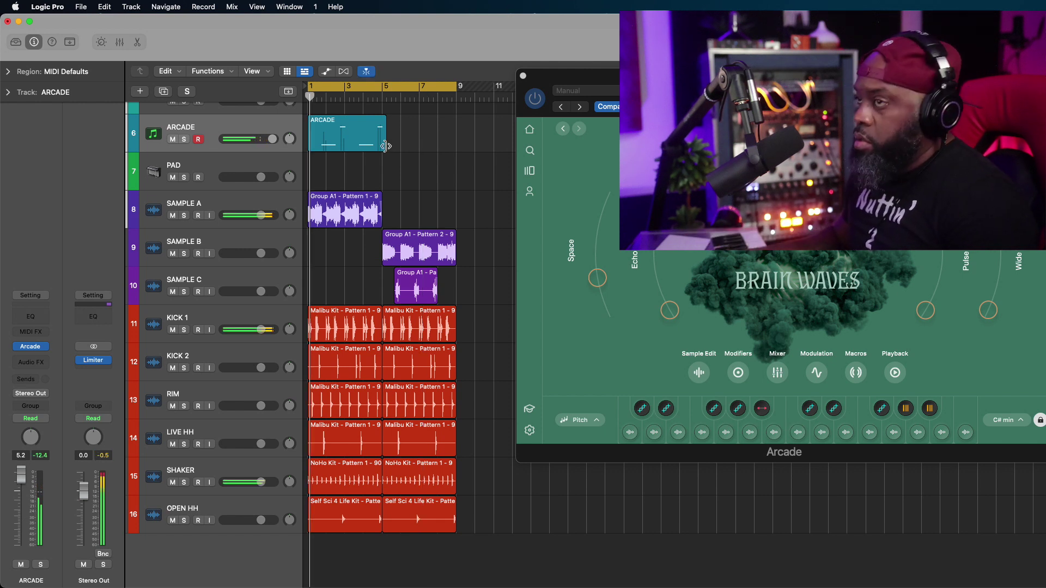
click(364, 97)
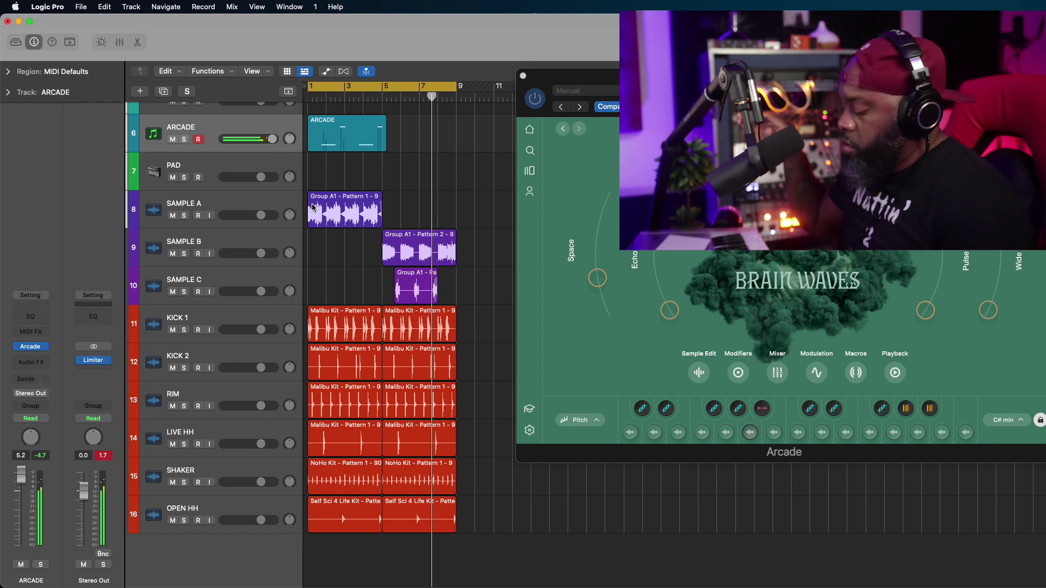
key(Return)
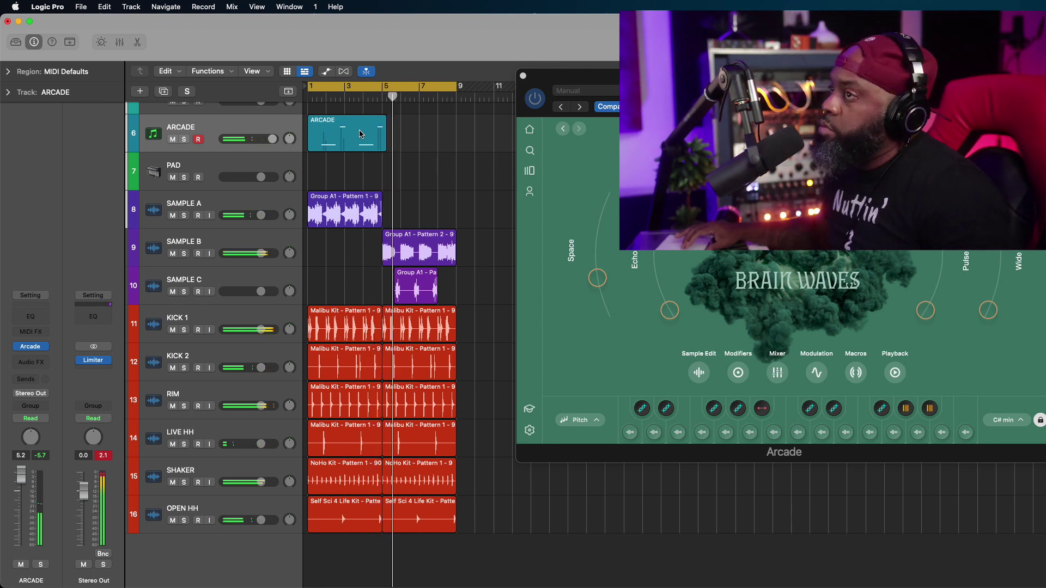
Step: With cycling off, play in from before bar 5 and record the second Arcade part on the ARCADE track from bar 5 to 9
click(362, 101)
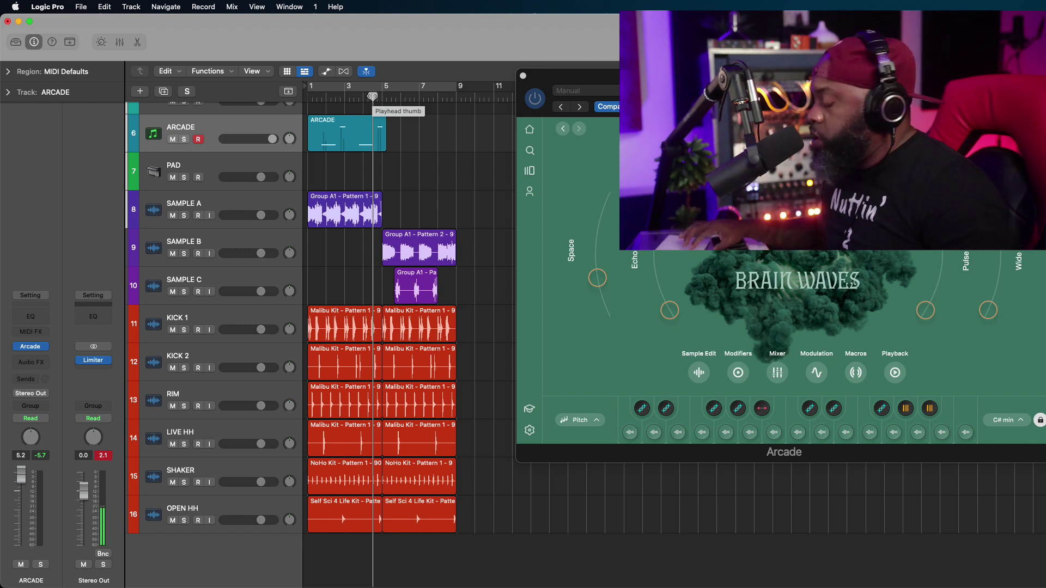
key(space)
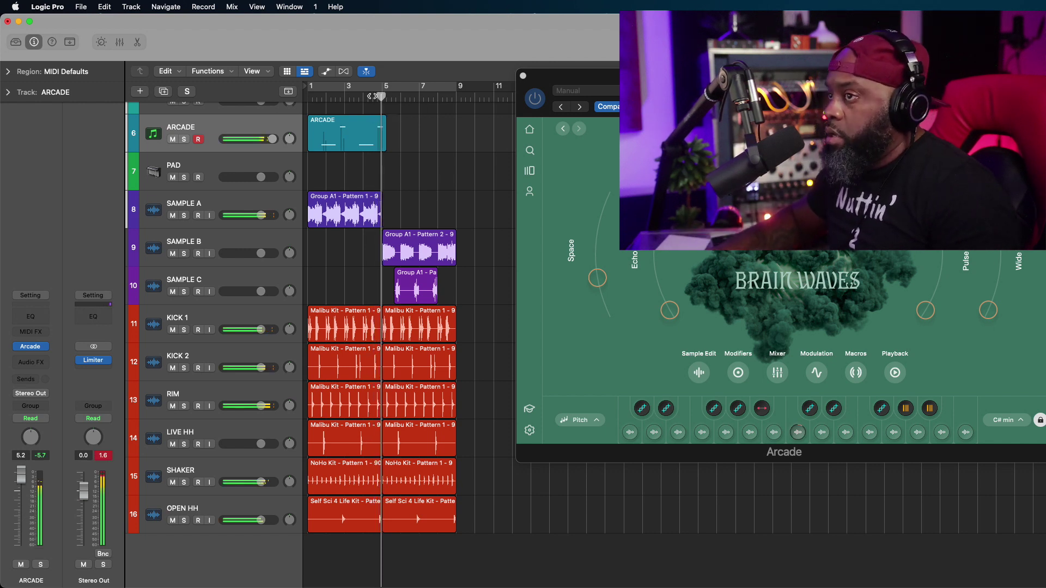
key(space)
click(364, 97)
key(space)
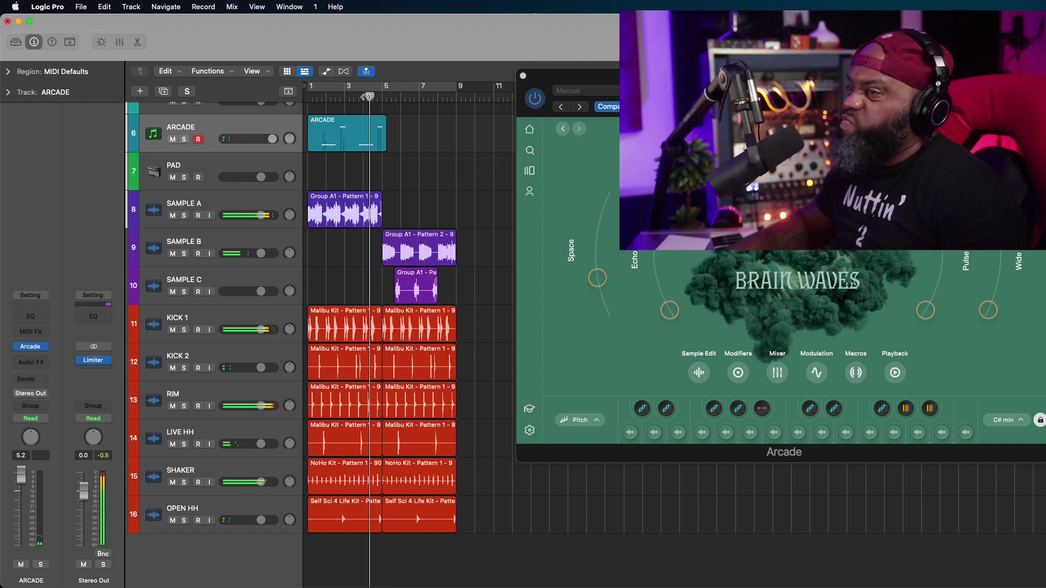
key(r)
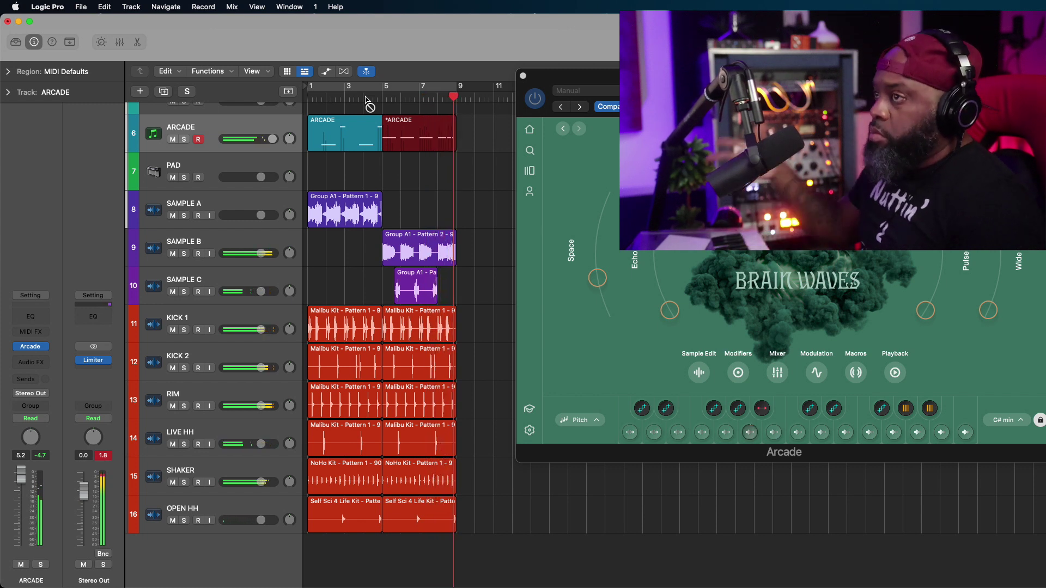
key(space)
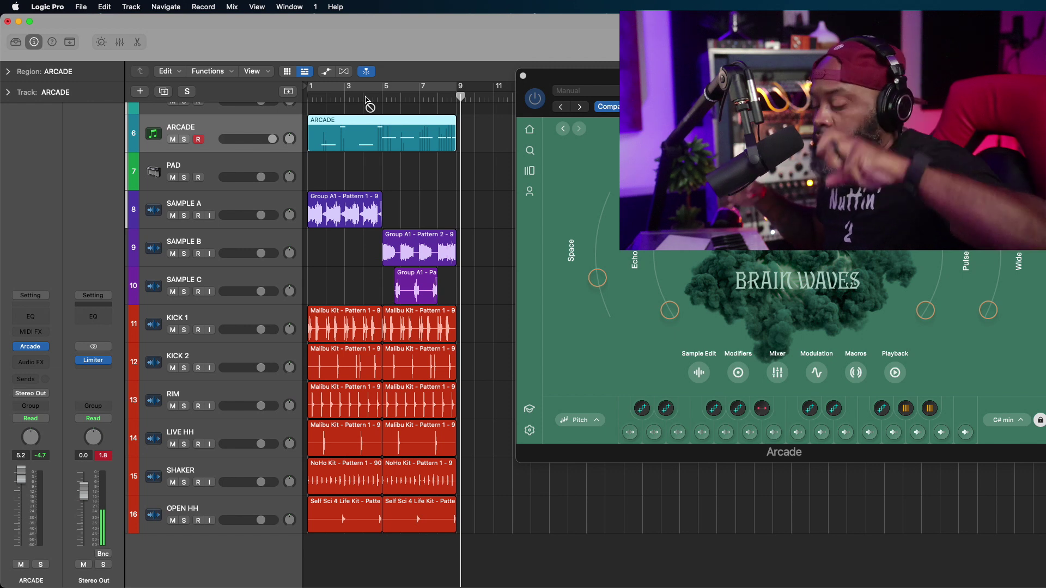
Step: Play the result with the eight-bar cycle on, then bounce the ARCADE region in place to a GUITAR track, muting the source with Normalize off
key(Return)
key(space)
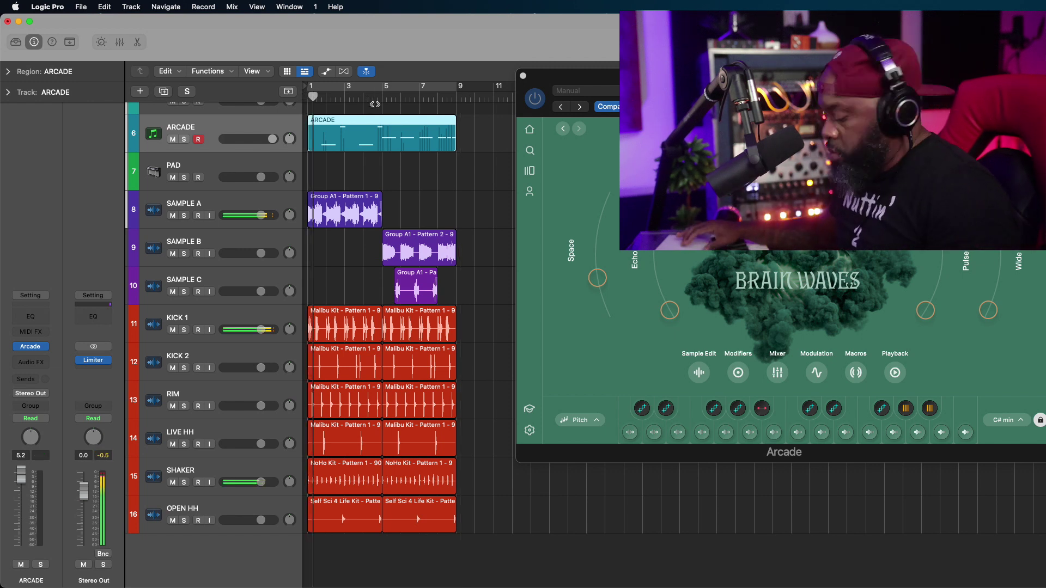
key(c)
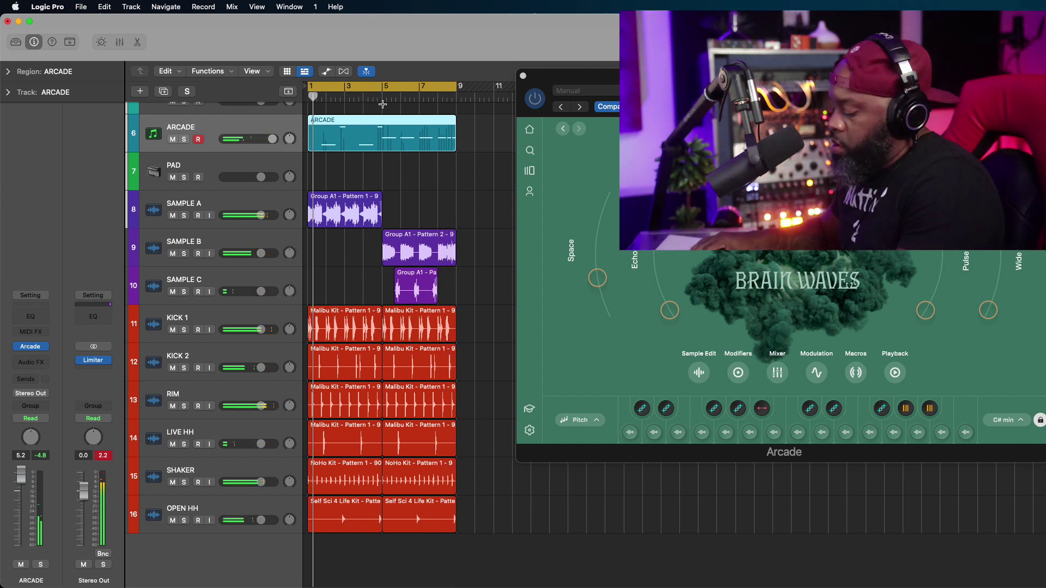
key(ctrl+b)
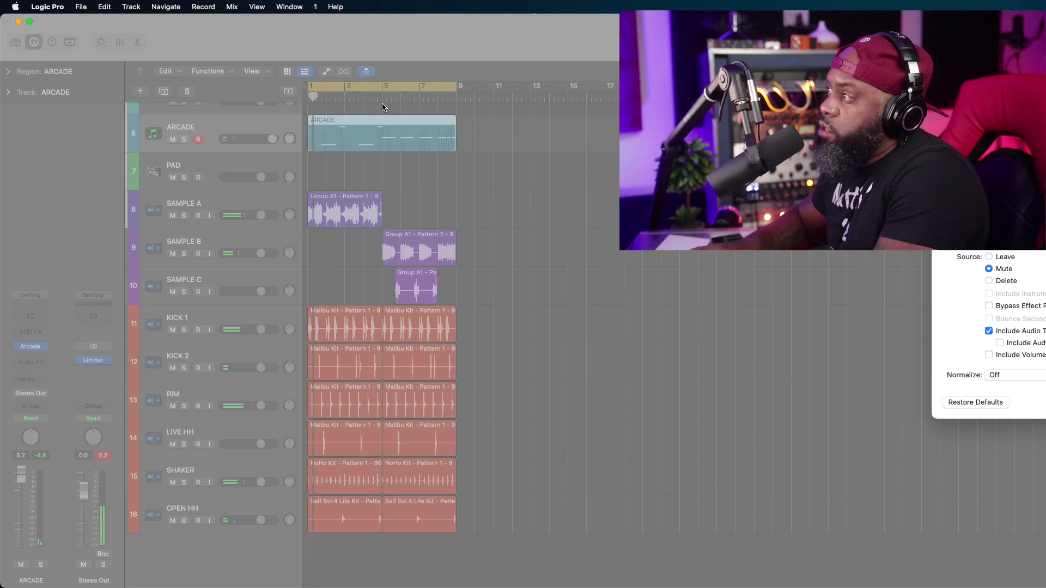
key(Return)
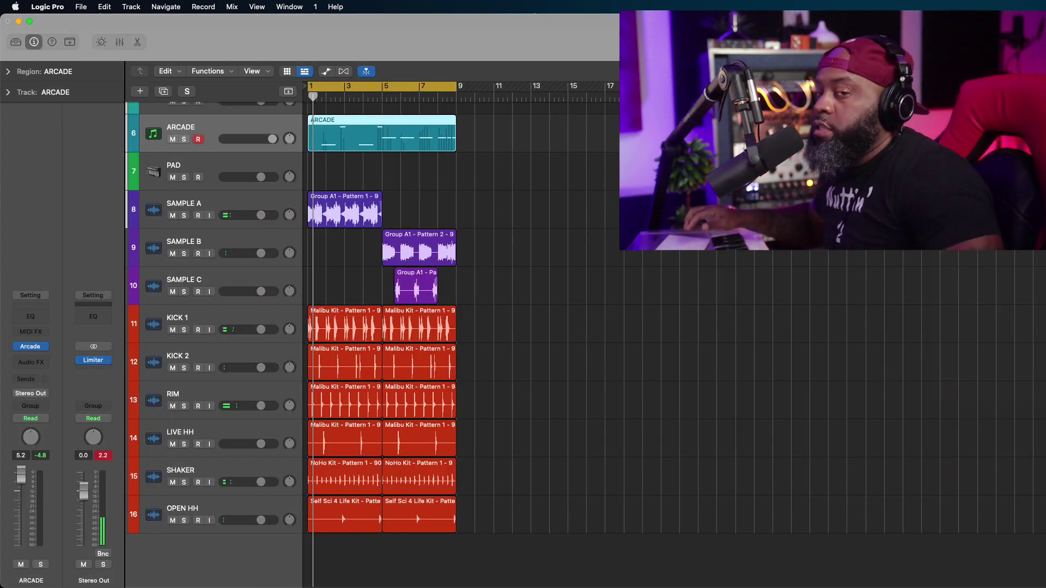
key(space)
Step: Show the plug-in window, delete the muted ARCADE source region, and select the bounced GUITAR region to play it with the loop
key(v)
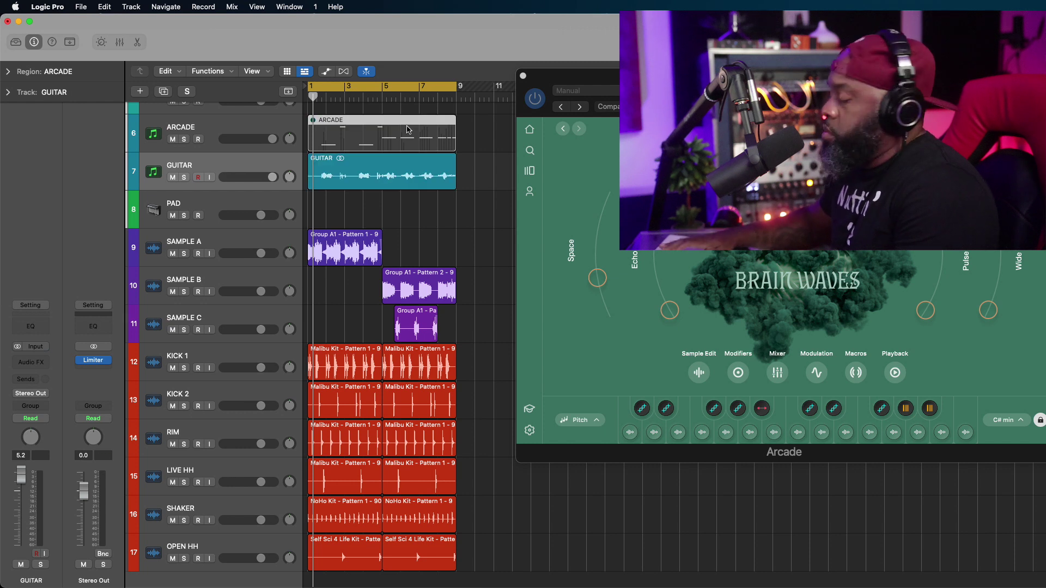
key(Delete)
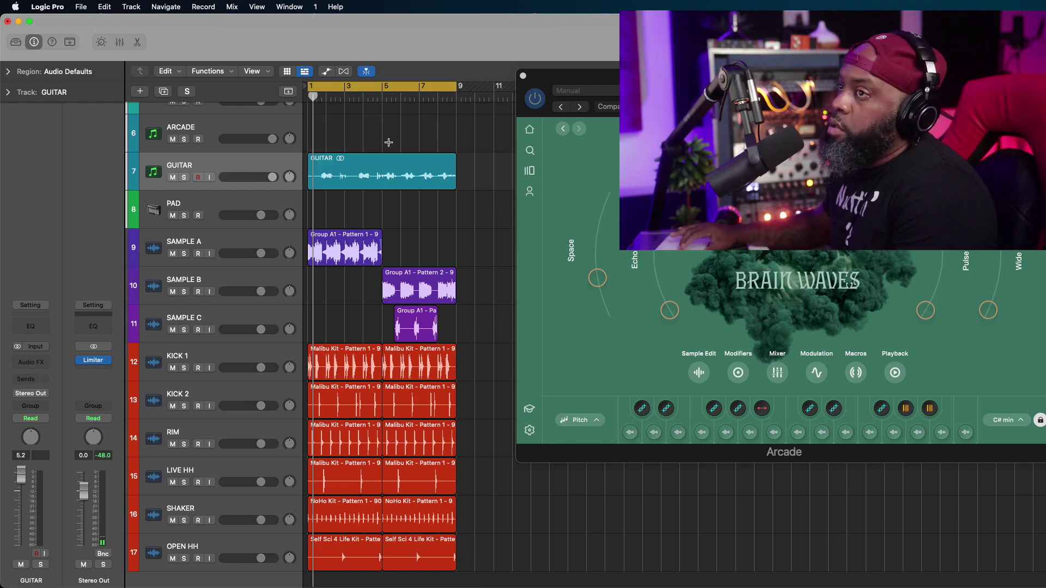
click(454, 155)
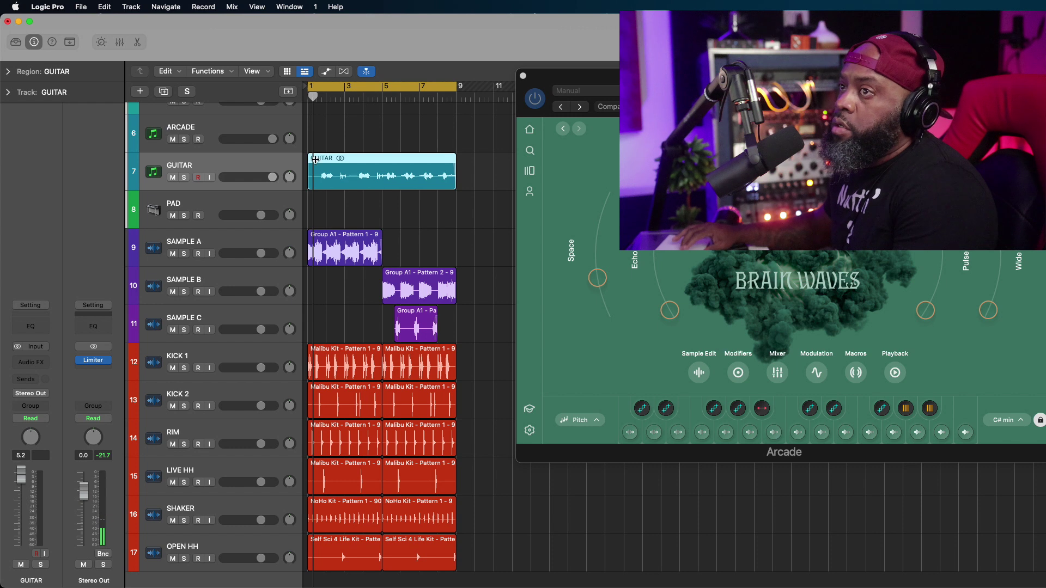
key(space)
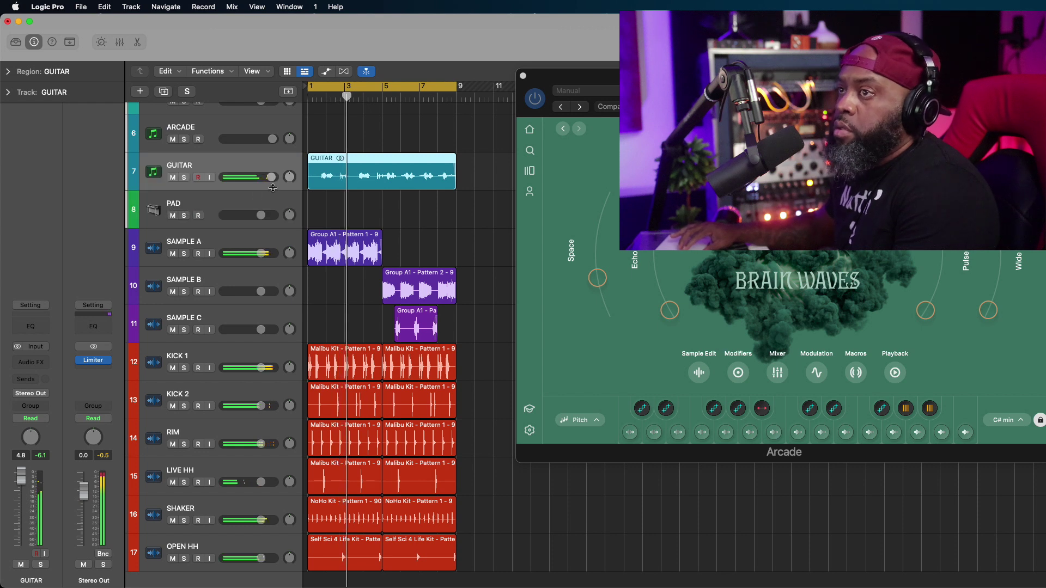
Step: Move the GUITAR track below PAD and high-pass it with a Channel EQ low cut at 248 Hz
drag(267, 166, 266, 212)
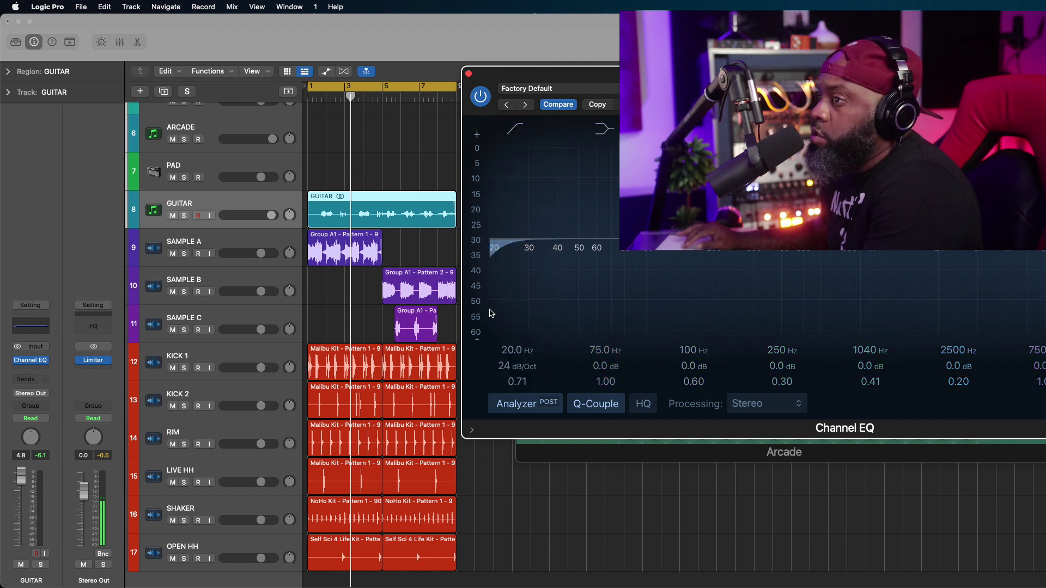
mouse_move(517, 351)
mouse_down()
mouse_move(517, 310)
mouse_move(518, 347)
mouse_up()
key(space)
key(space)
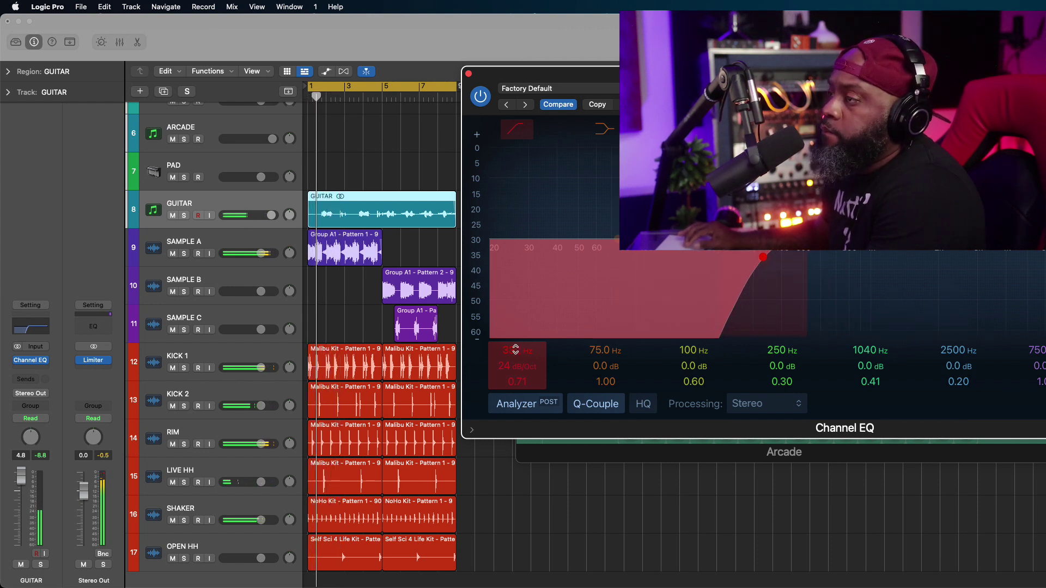
drag(516, 350, 515, 350)
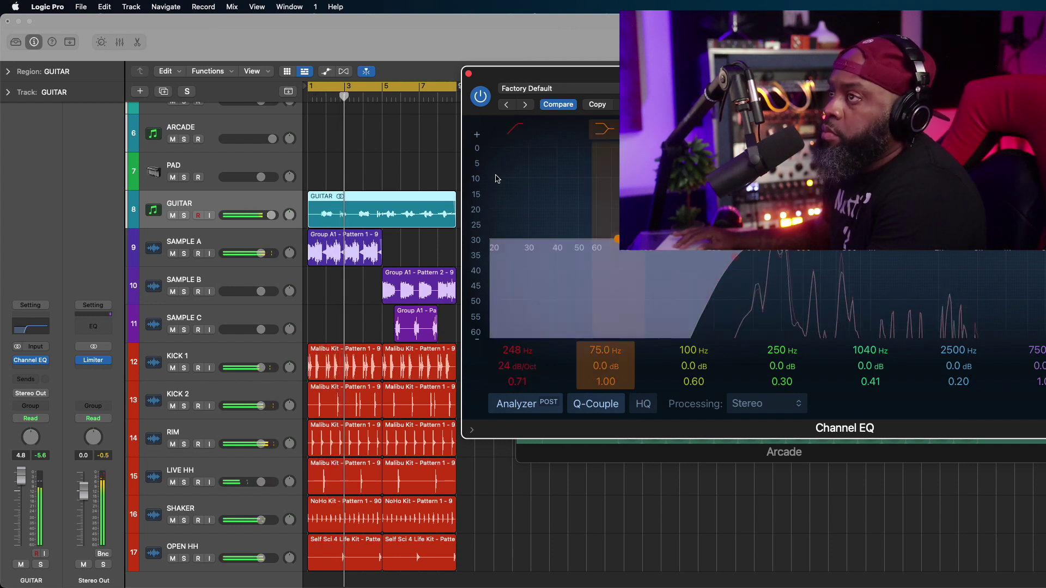
click(468, 73)
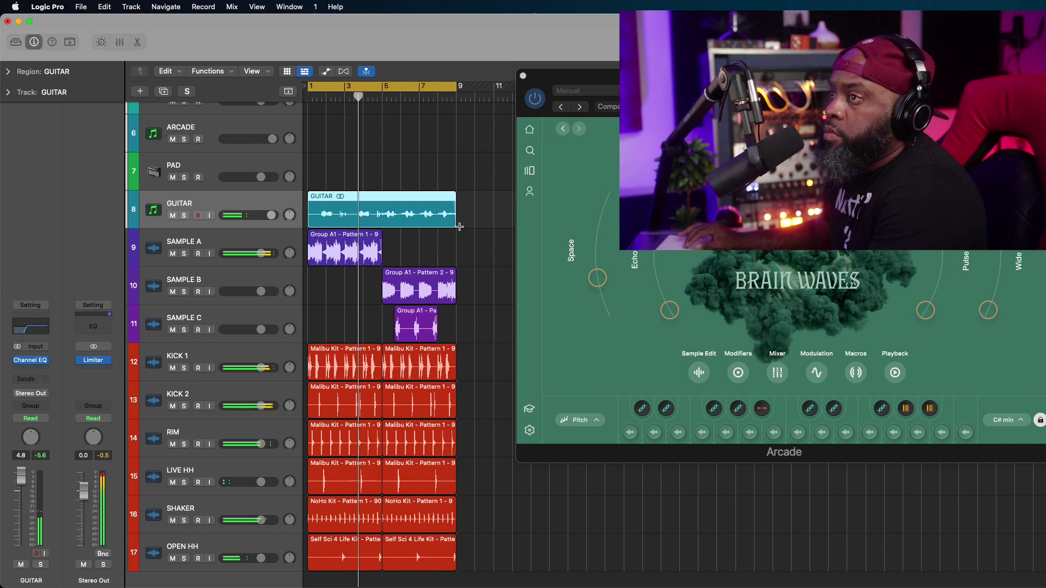
Step: Route the GUITAR track's output to Bus 1 (SAMPLE) and open the bus's LA-2A compressor while the beat plays
click(43, 394)
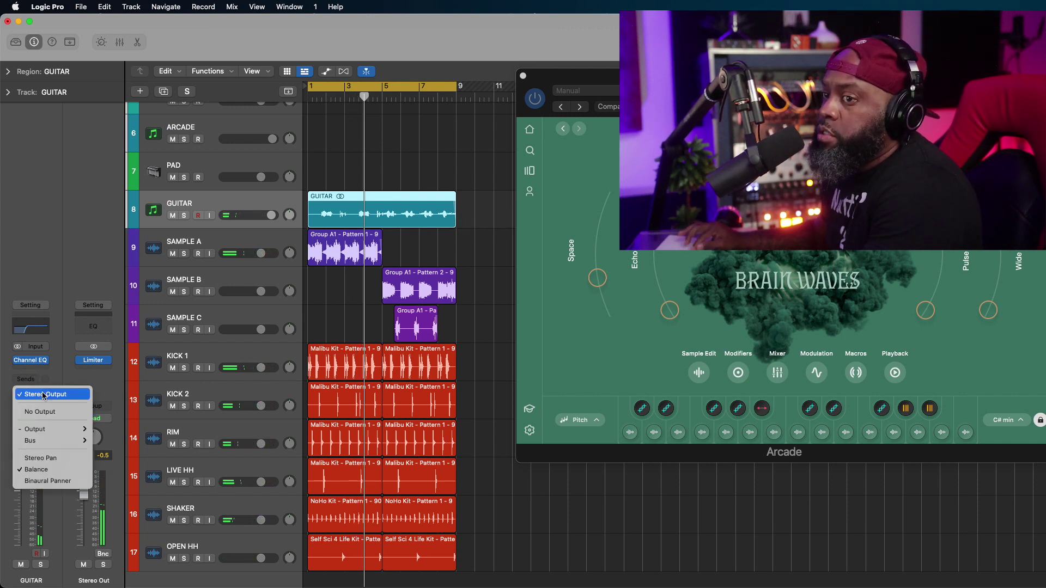
mouse_move(55, 440)
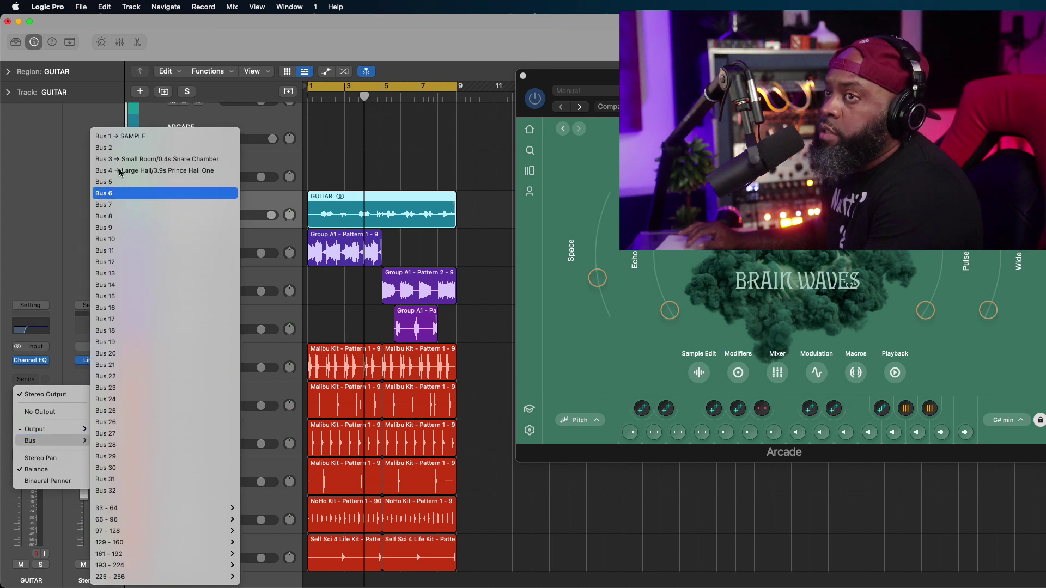
click(128, 138)
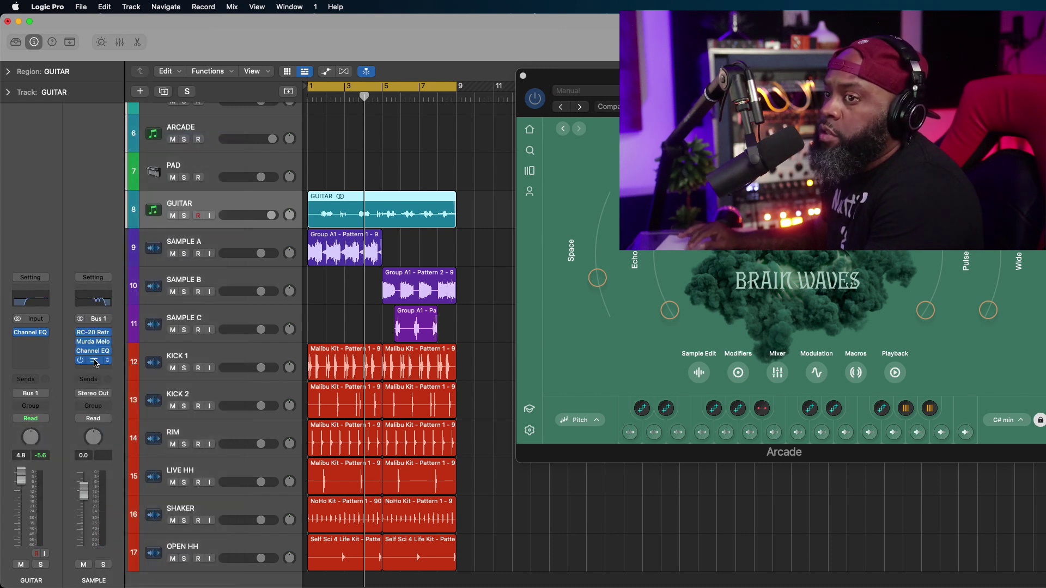
click(97, 358)
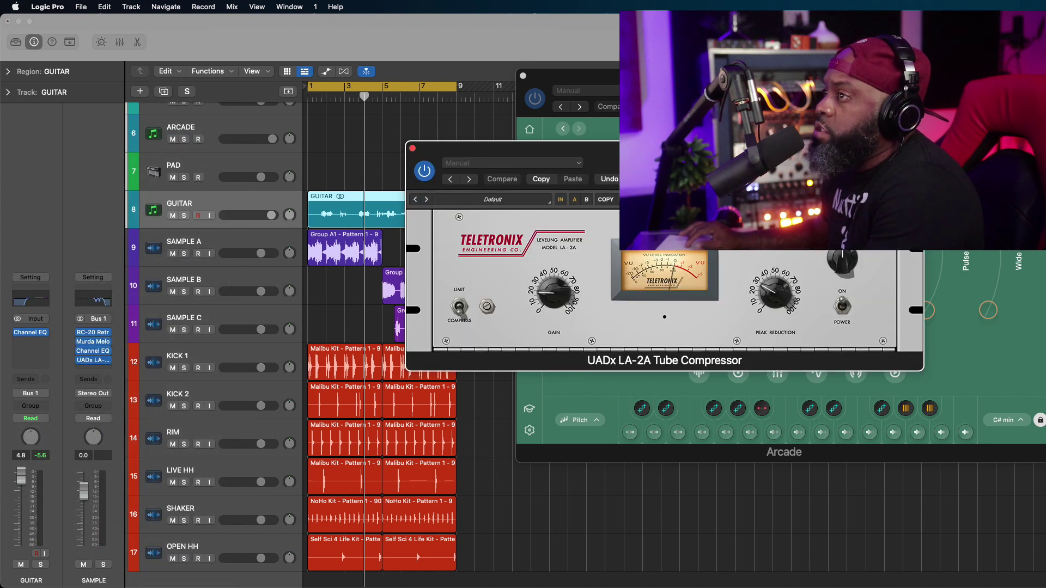
key(space)
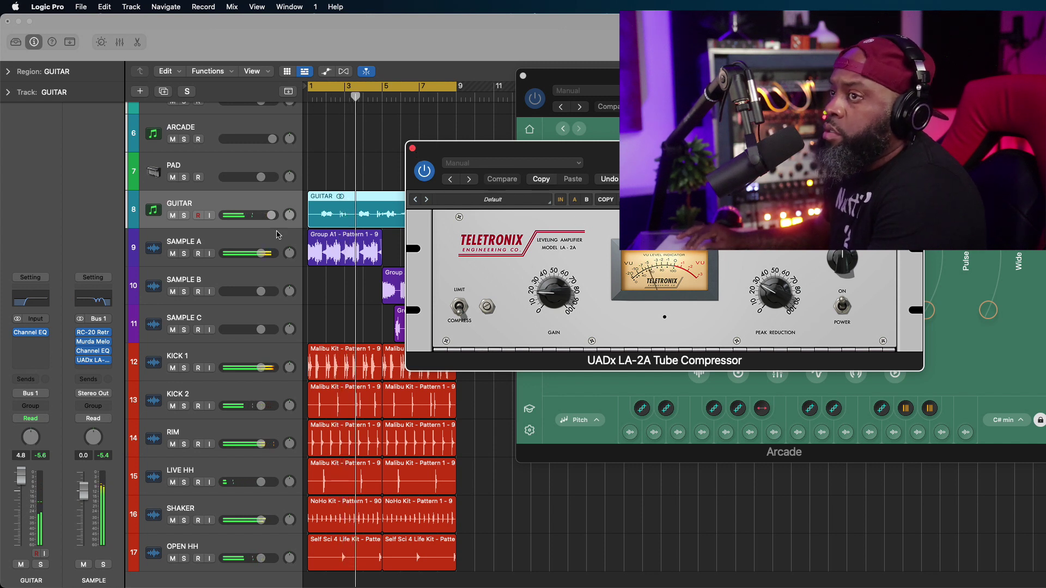
Step: Lower the GUITAR track's volume to -1.3 dB while the beat plays, and close the LA-2A compressor window
click(270, 216)
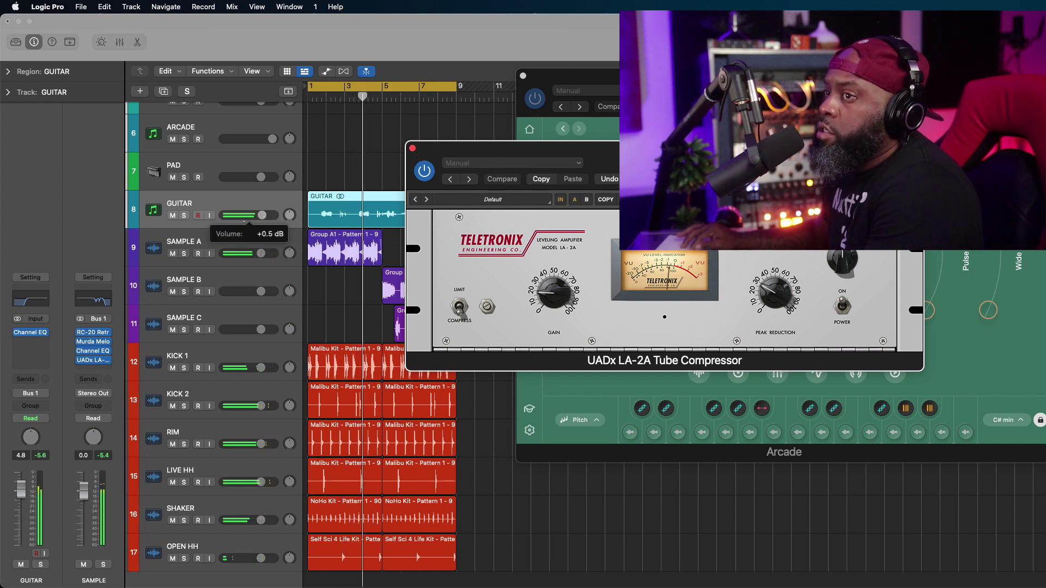
alt+click(256, 215)
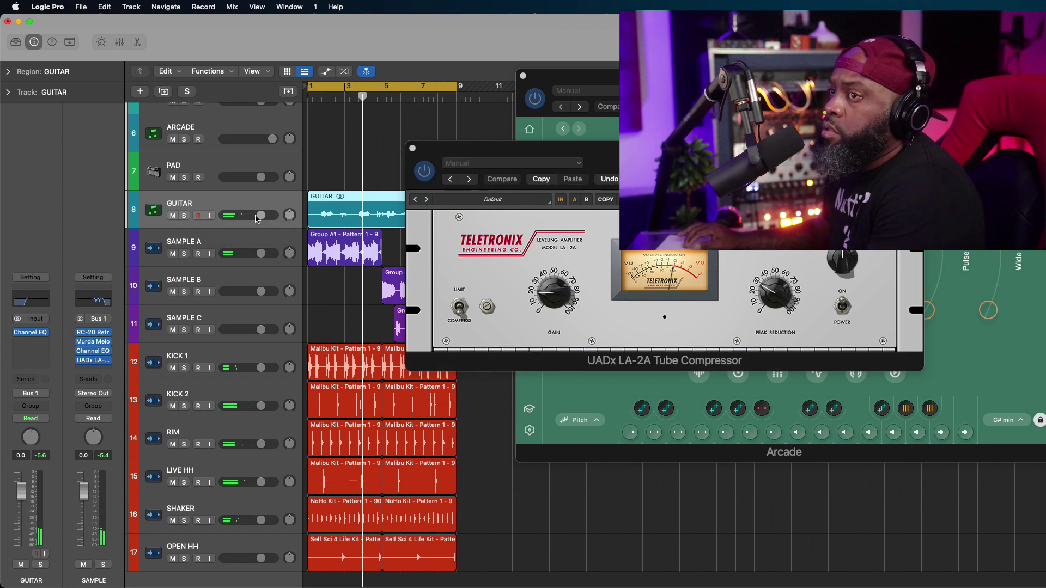
key(space)
drag(259, 218, 280, 216)
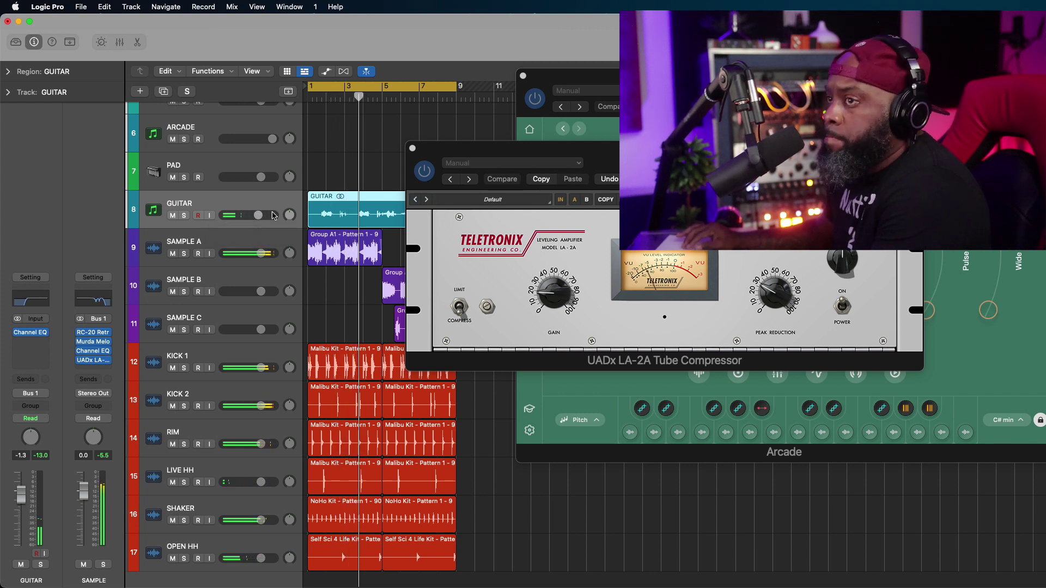
click(412, 148)
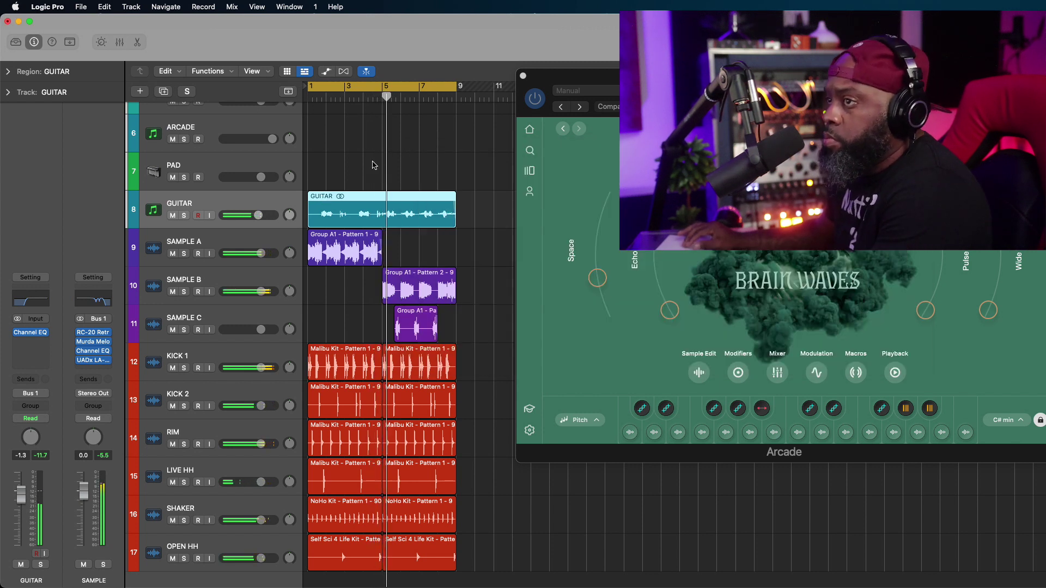
Step: Set the GUITAR track's volume to 0.0 dB and select the ARCADE track for playing
click(240, 131)
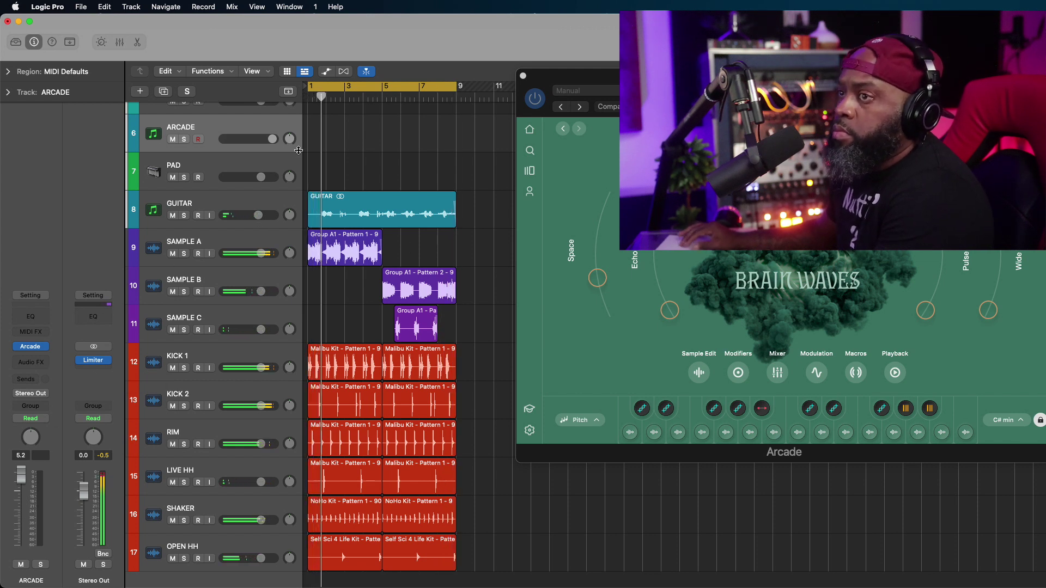
click(252, 202)
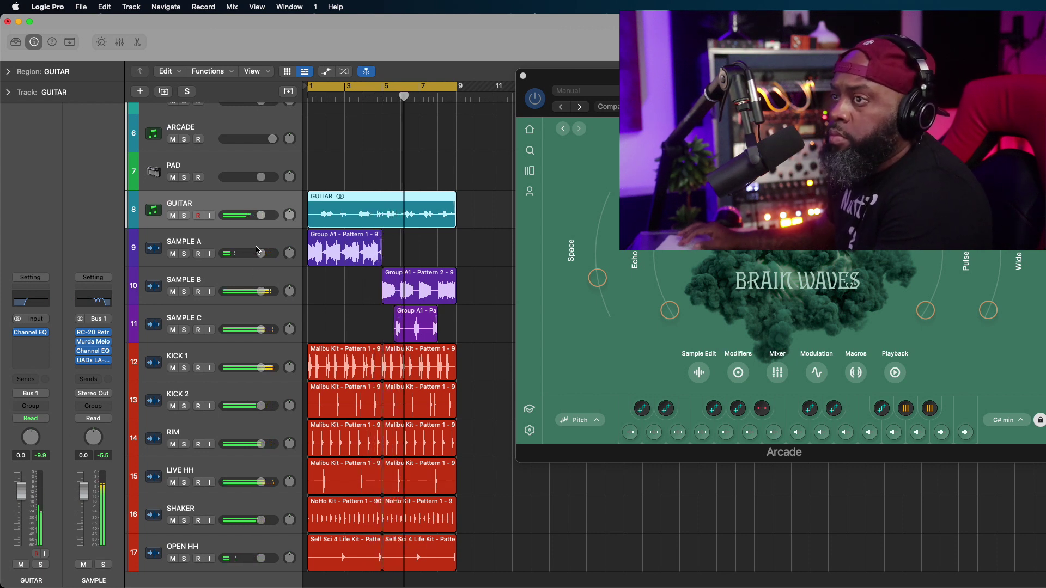
click(227, 129)
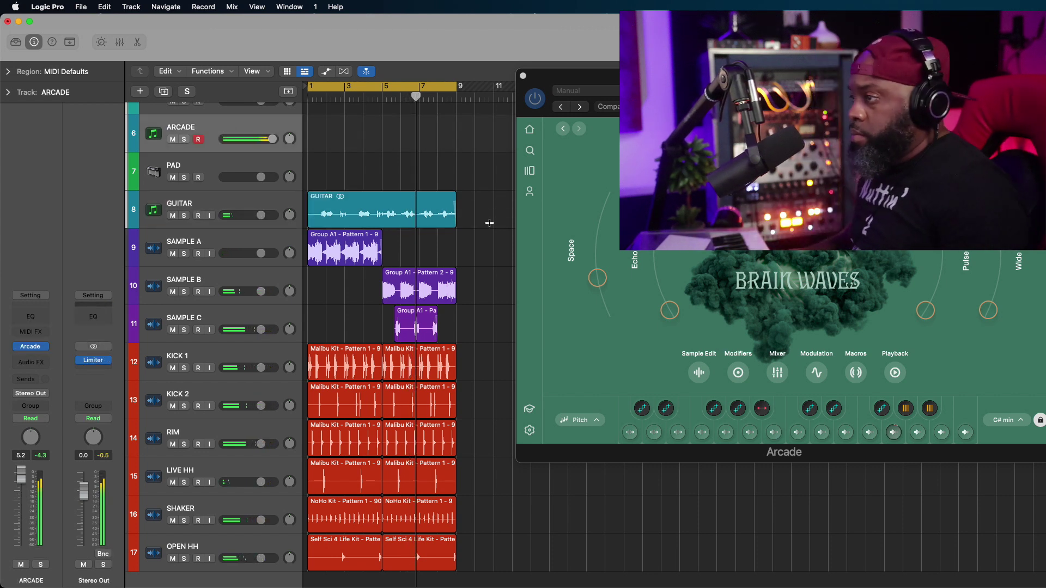
Step: Rehearse another Arcade part over the cycling beat, from the start and from just before bar 5
key(Return)
key(space)
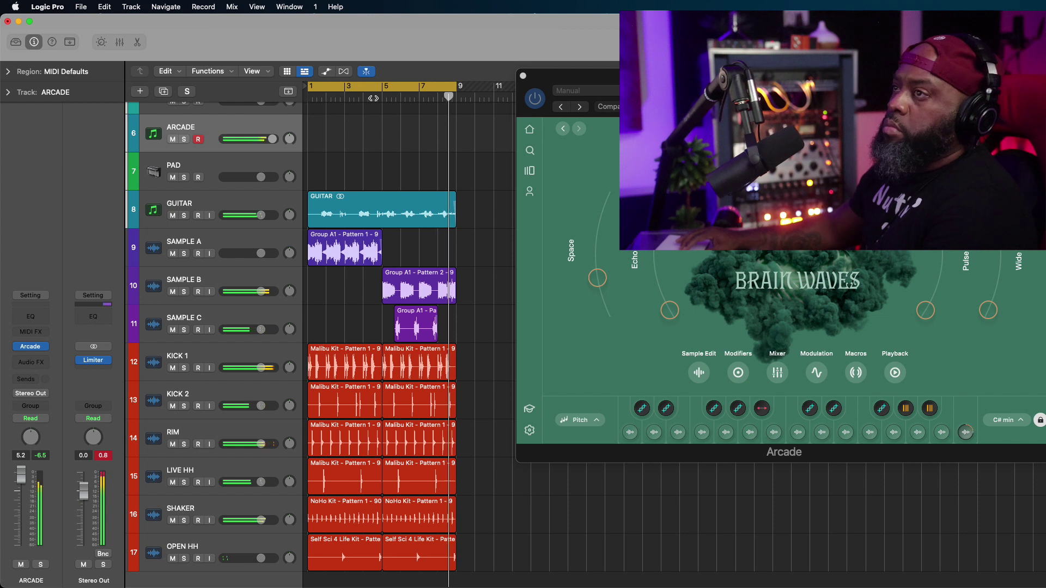
drag(361, 98, 370, 98)
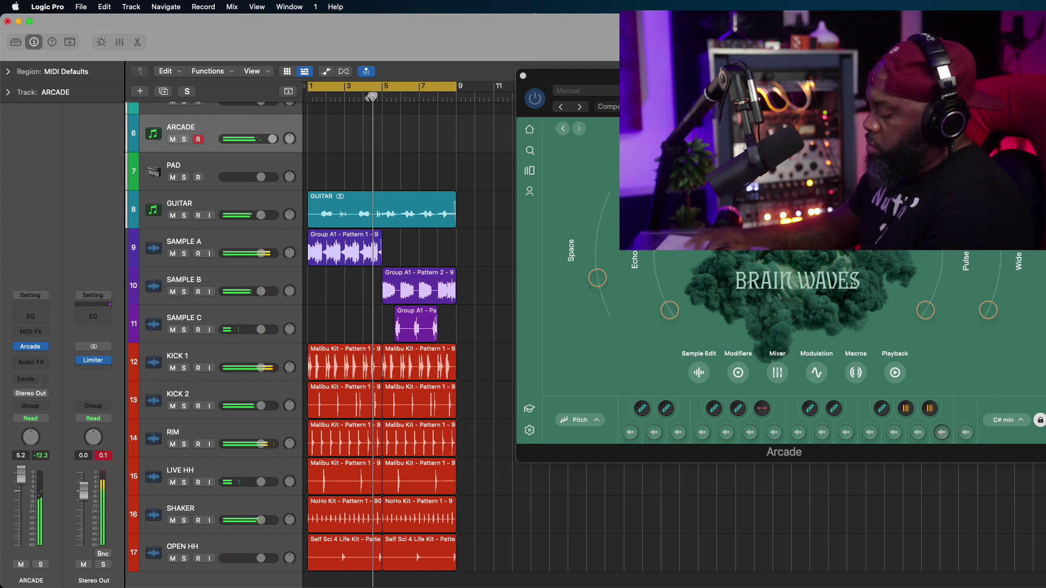
key(Return)
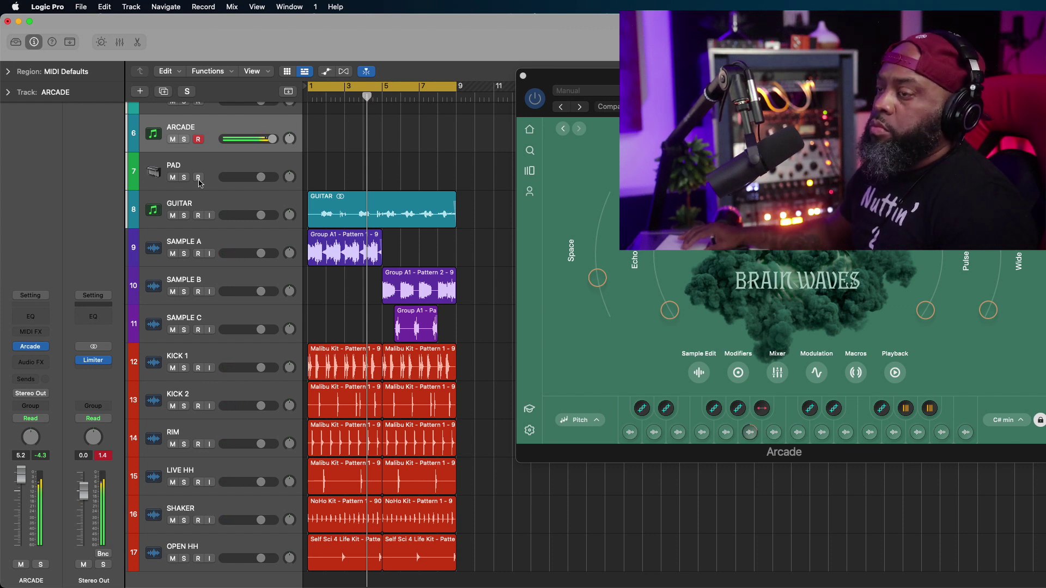
key(space)
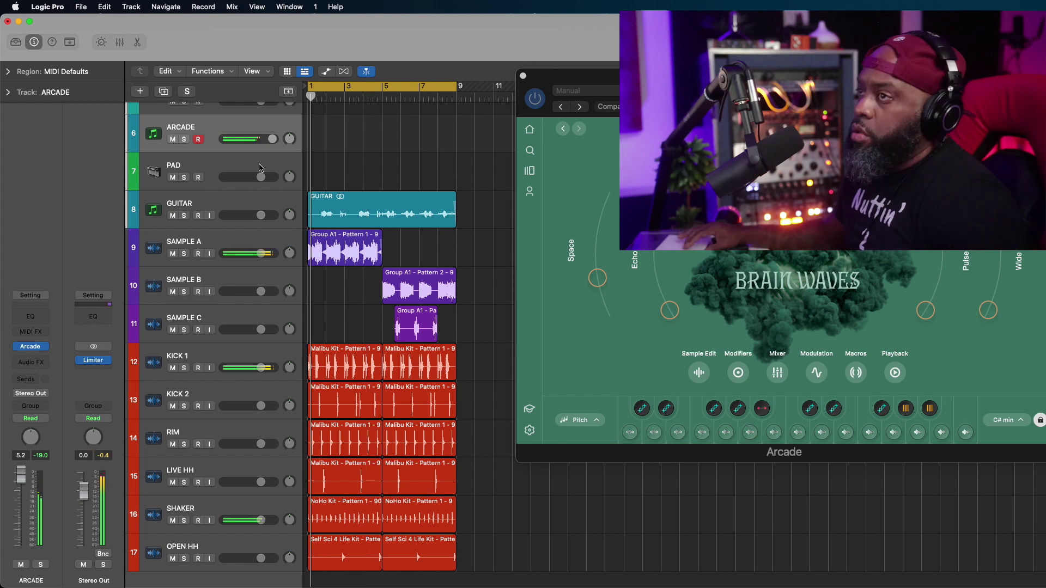
click(366, 98)
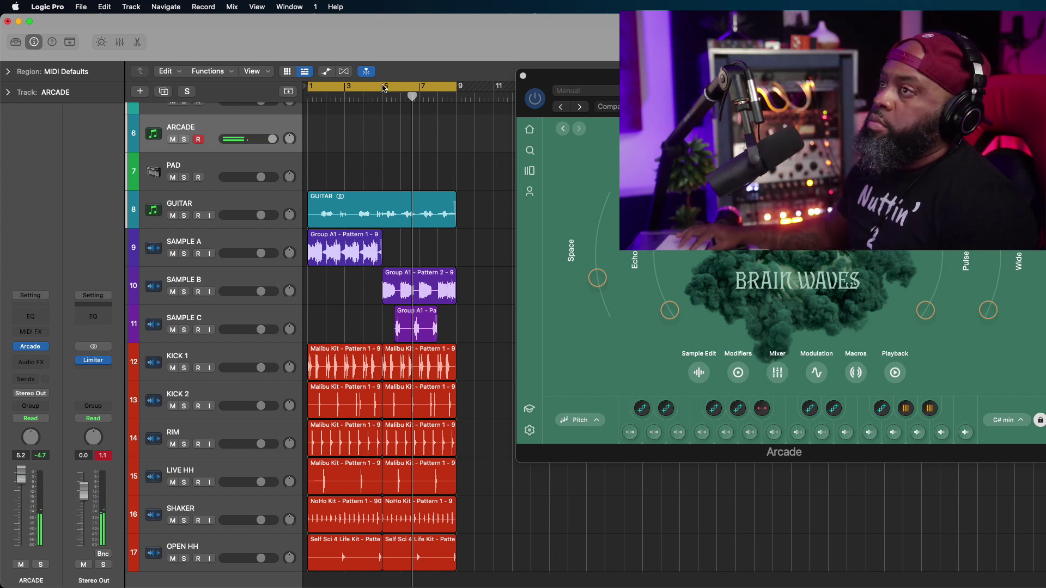
Step: With cycling off, play in from just before bar 5 and record a new Arcade part on the ARCADE track from bar 5 to 9
click(373, 97)
key(space)
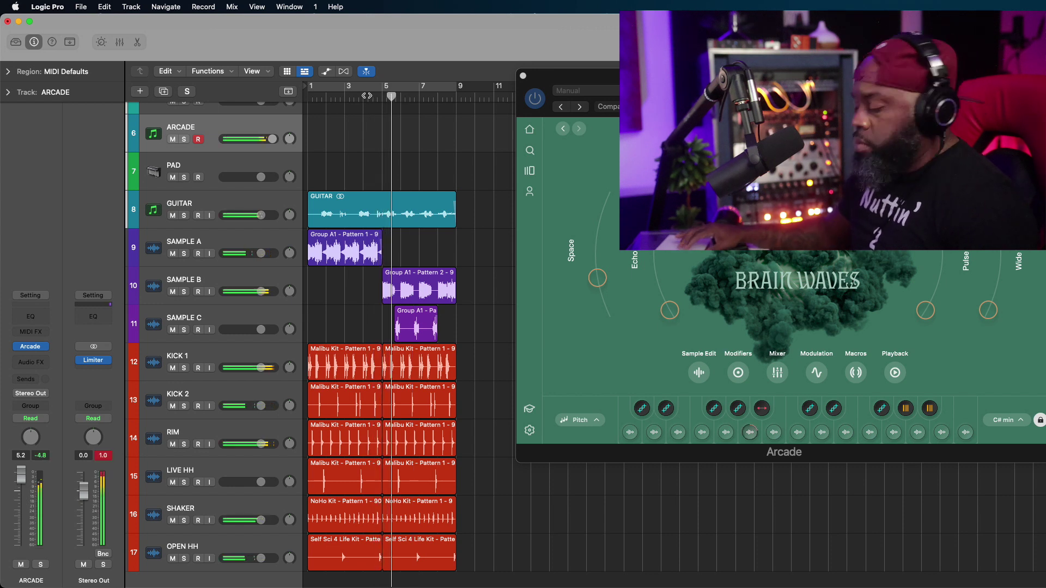
click(366, 97)
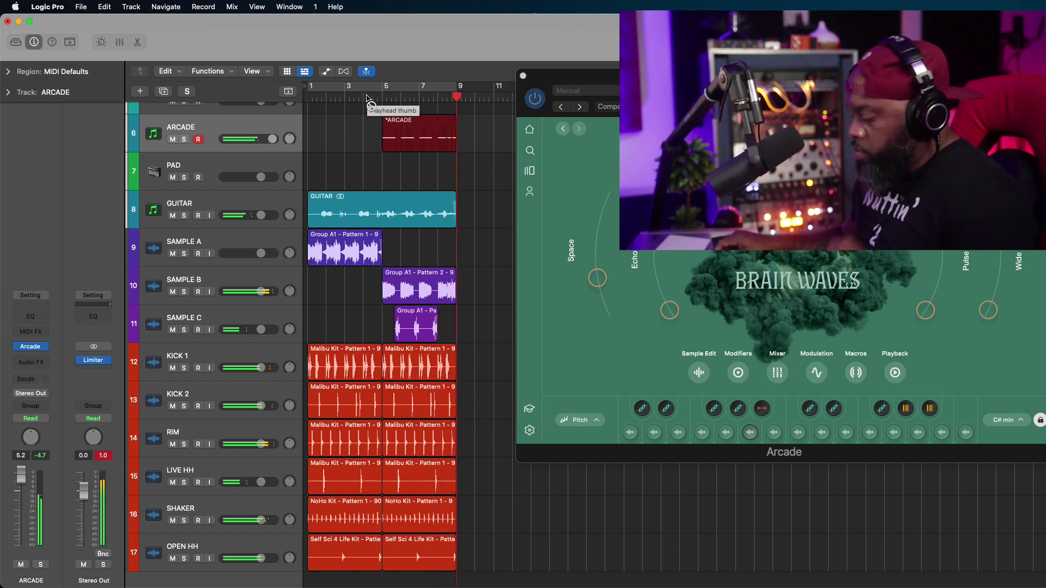
key(space)
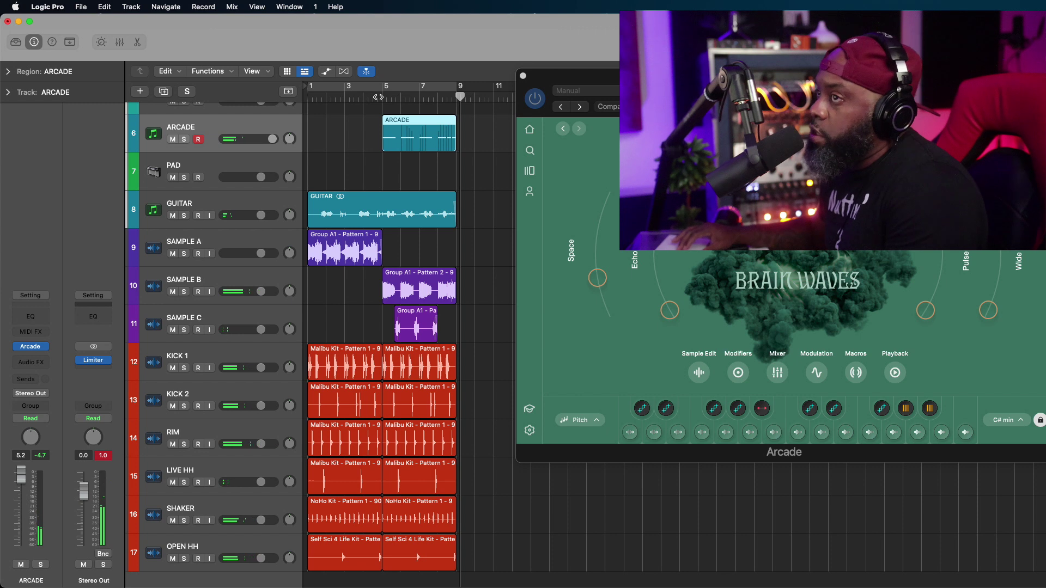
Step: Bounce the new ARCADE region in place to a GUITAR 2 track, muting the source with Normalize off
click(377, 97)
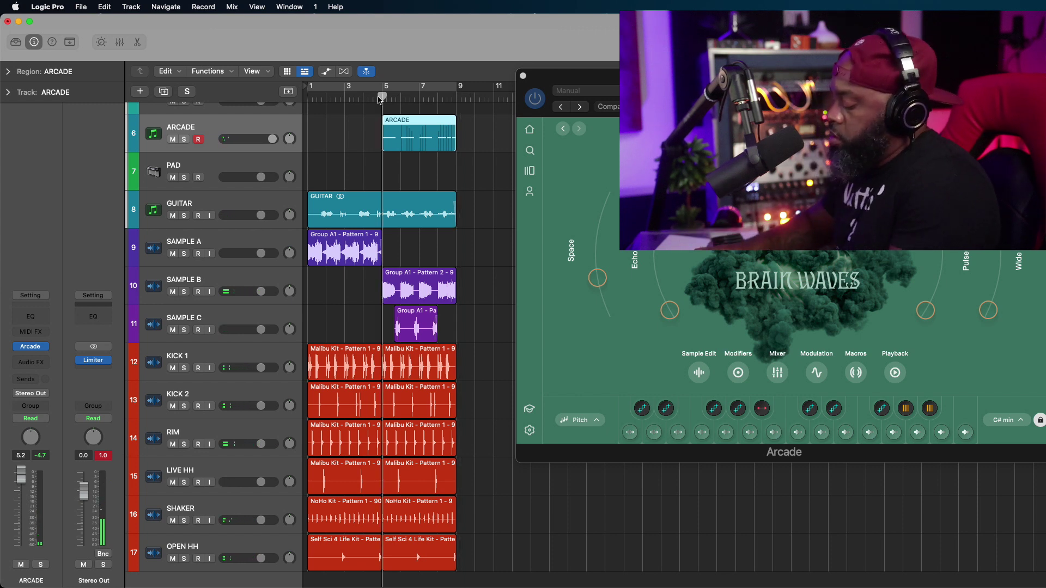
key(ctrl+b)
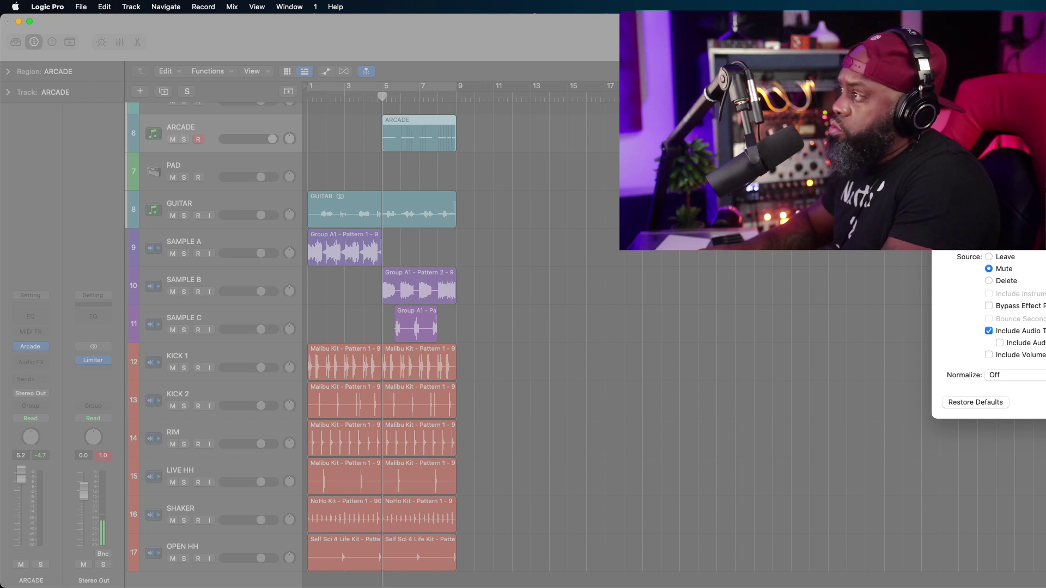
key(Return)
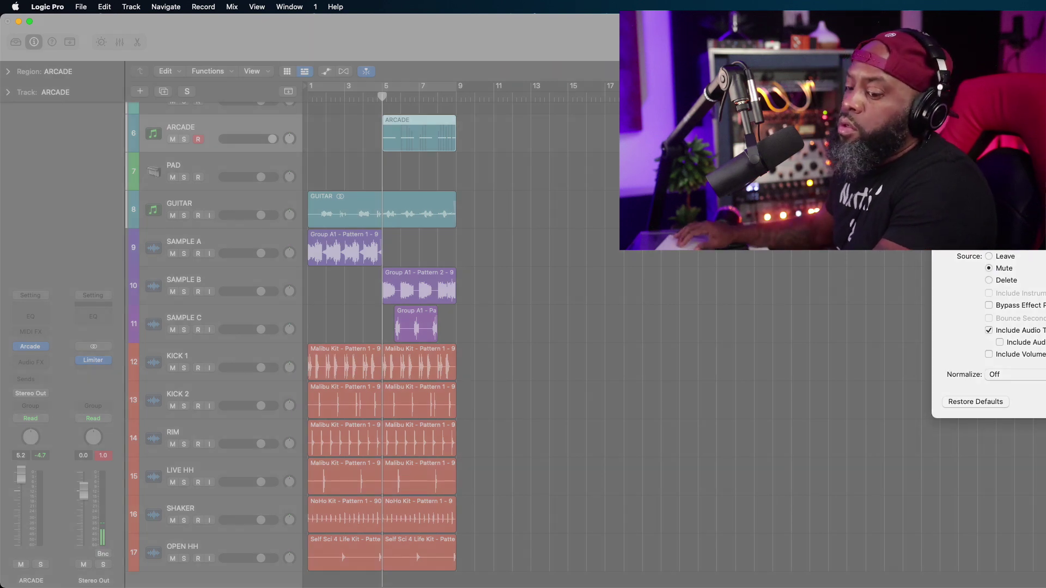
Step: Delete the muted ARCADE source region and play the bounced GUITAR 2 part with the beat from bar 5
key(space)
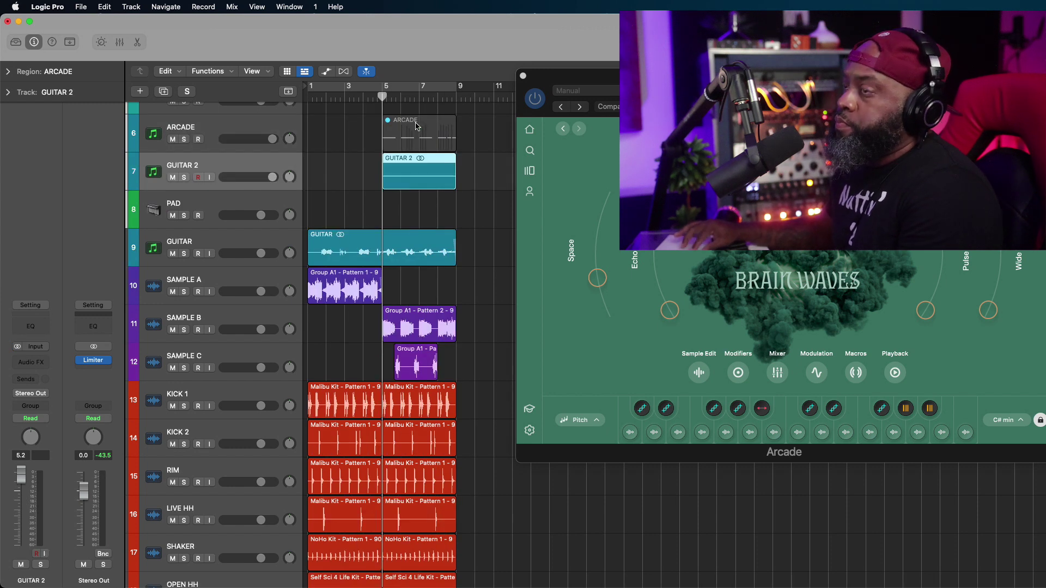
key(Delete)
key(space)
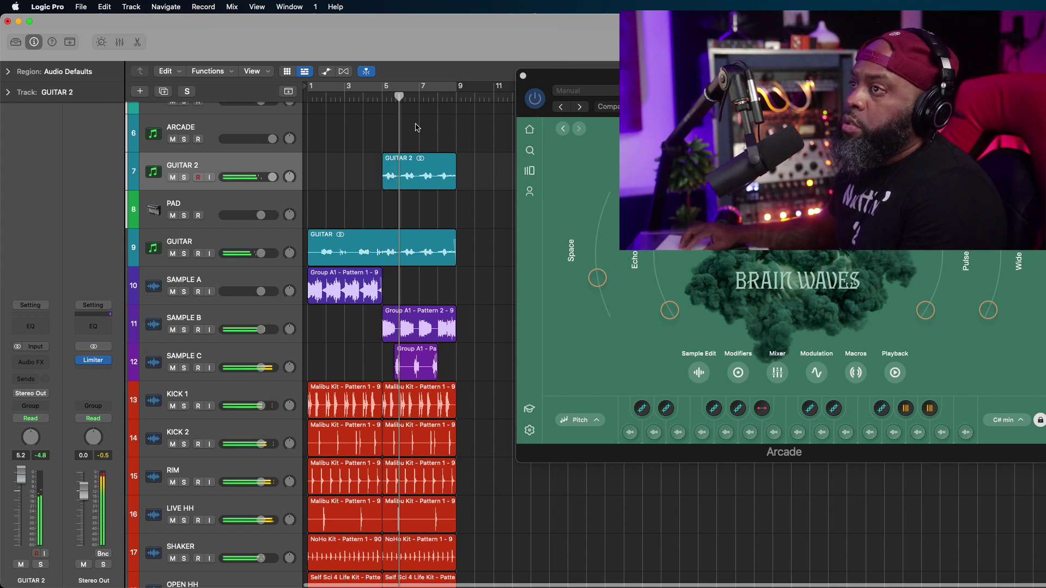
Step: Move the Arcade plug-in window farther away from the regions to clear space past bar 9
key(super+Right)
key(super+Right)
key(super+Right)
key(super+Left)
key(super+Left)
key(super+Left)
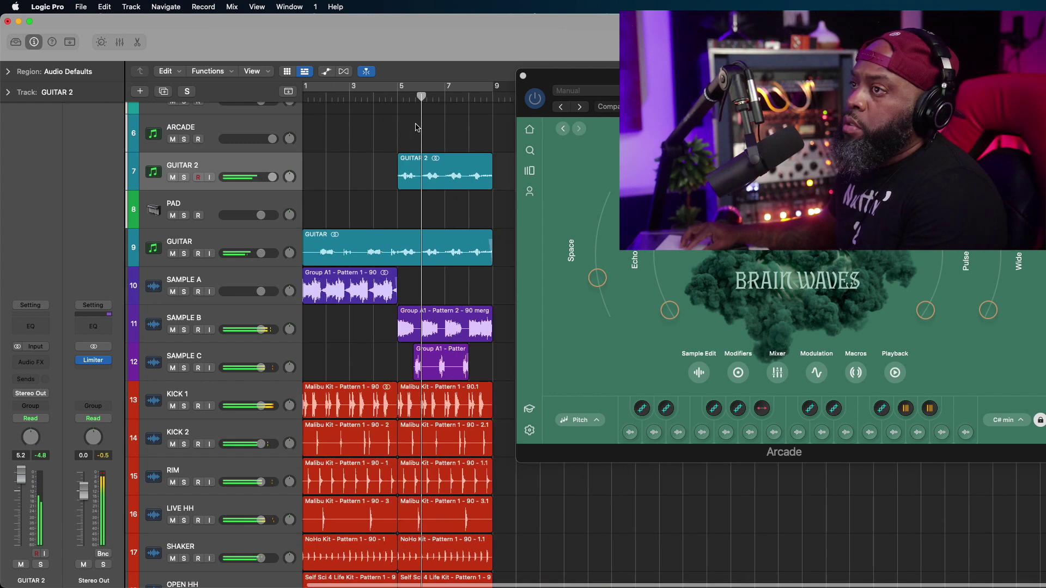
scroll(416, 127, left, 3)
mouse_move(653, 75)
mouse_down()
mouse_move(773, 166)
mouse_move(843, 149)
mouse_move(790, 150)
mouse_move(696, 81)
mouse_move(669, 81)
mouse_up()
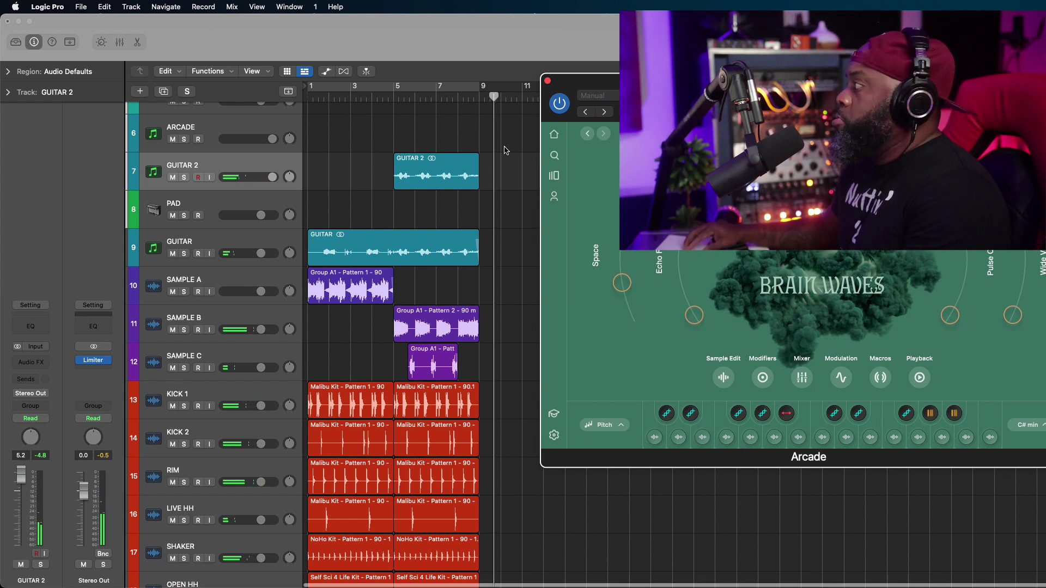
Step: Return playback to the start and route the GUITAR 2 track's output to Bus 1 (SAMPLE)
key(Return)
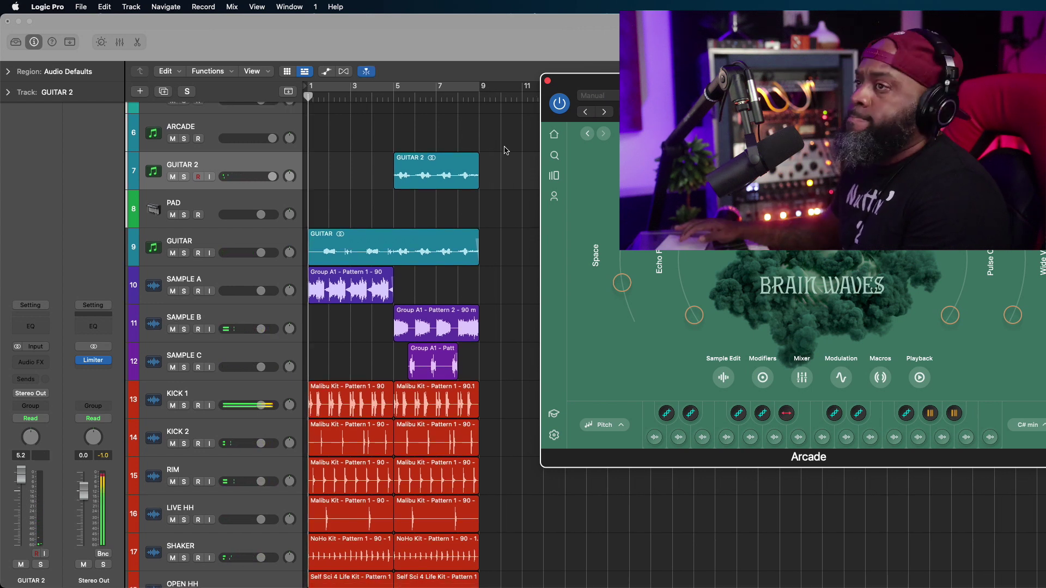
click(47, 394)
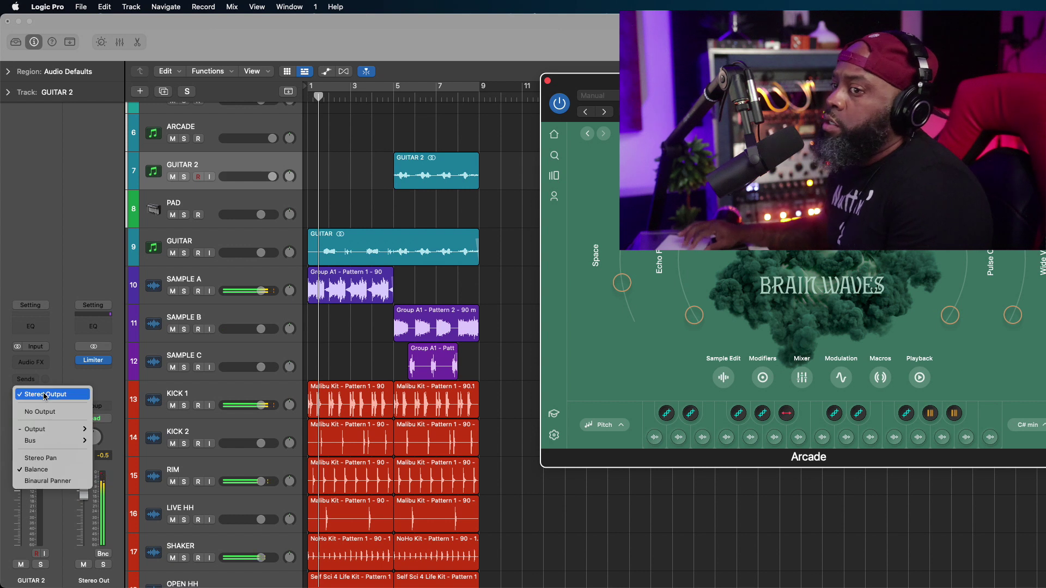
mouse_move(52, 440)
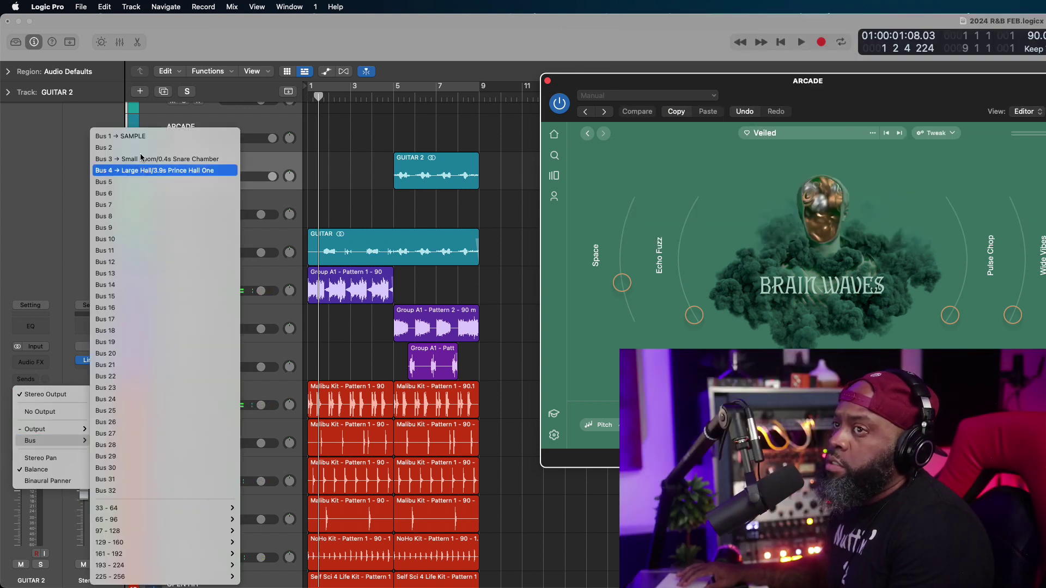
click(126, 136)
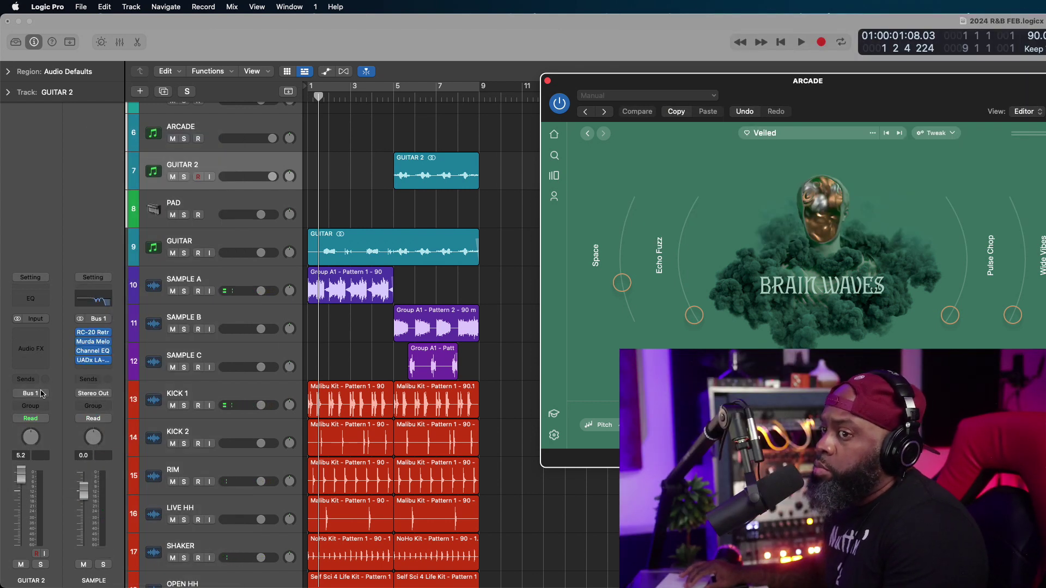
Step: Open the LA-2A compressor on the SAMPLE bus, play from bar 5 and lower the GUITAR 2 track's volume to about -2.0 dB
click(93, 360)
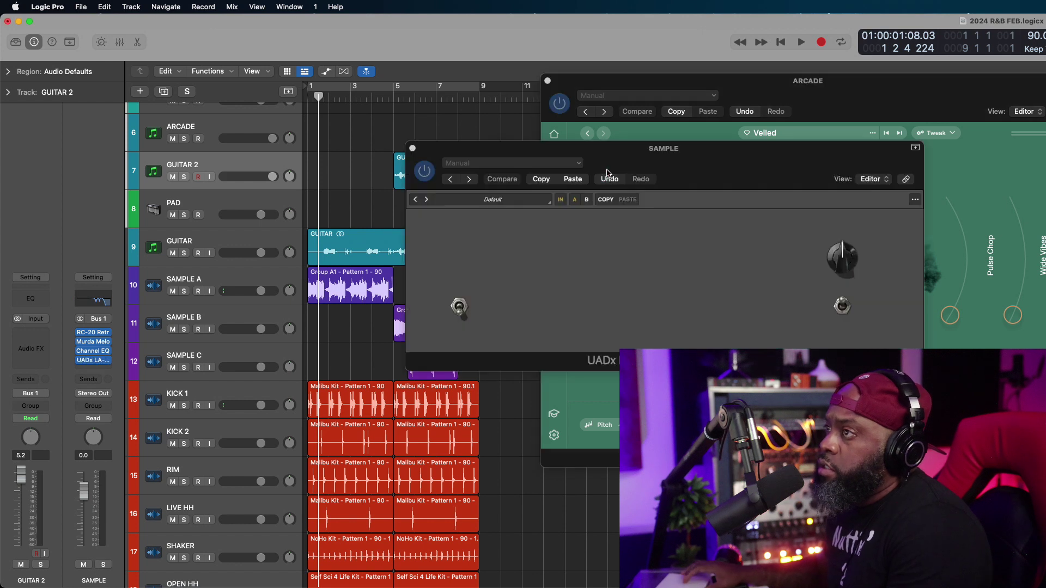
drag(618, 159, 715, 127)
key(space)
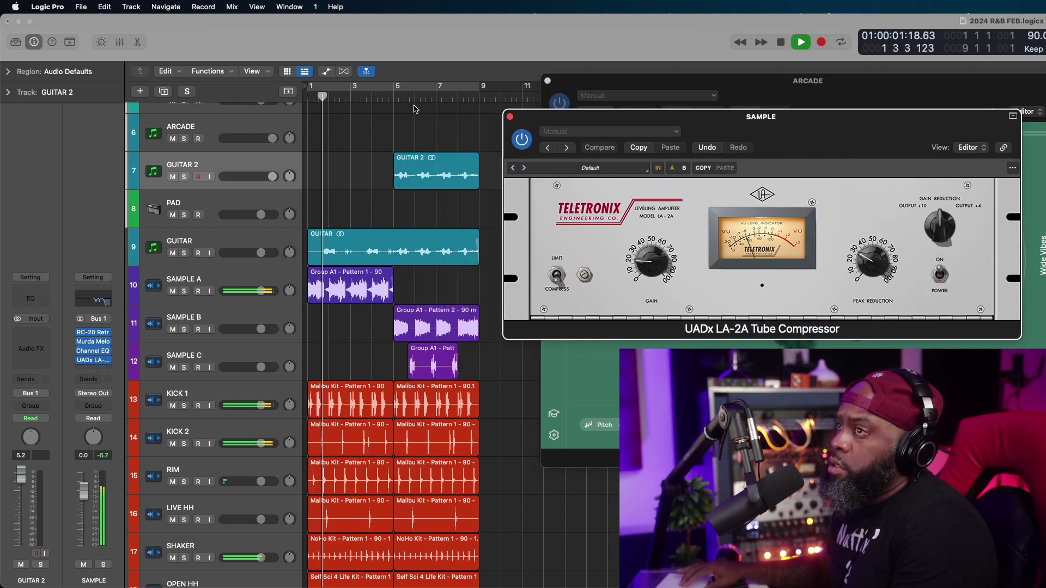
click(393, 96)
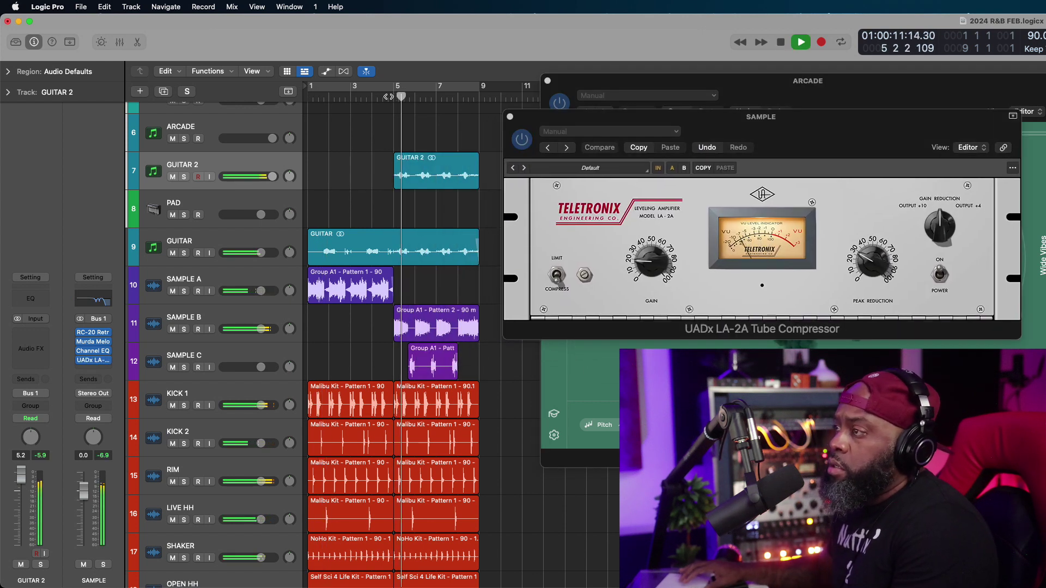
key(space)
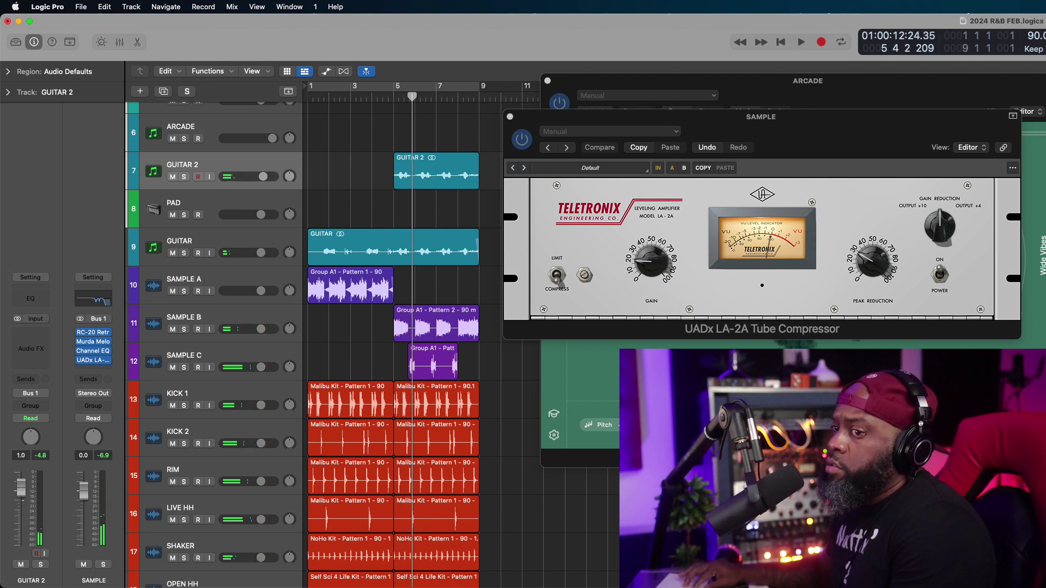
key(space)
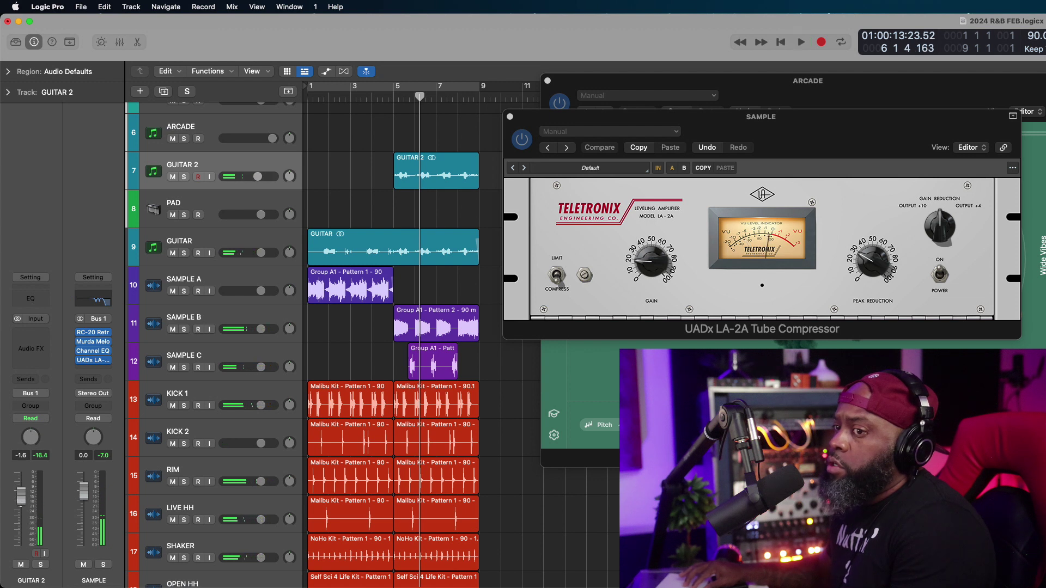
Step: Insert a Channel EQ on GUITAR 2, adjust Peak Reduction on the SAMPLE bus's LA-2A during playback, and close the compressor window
double_click(31, 299)
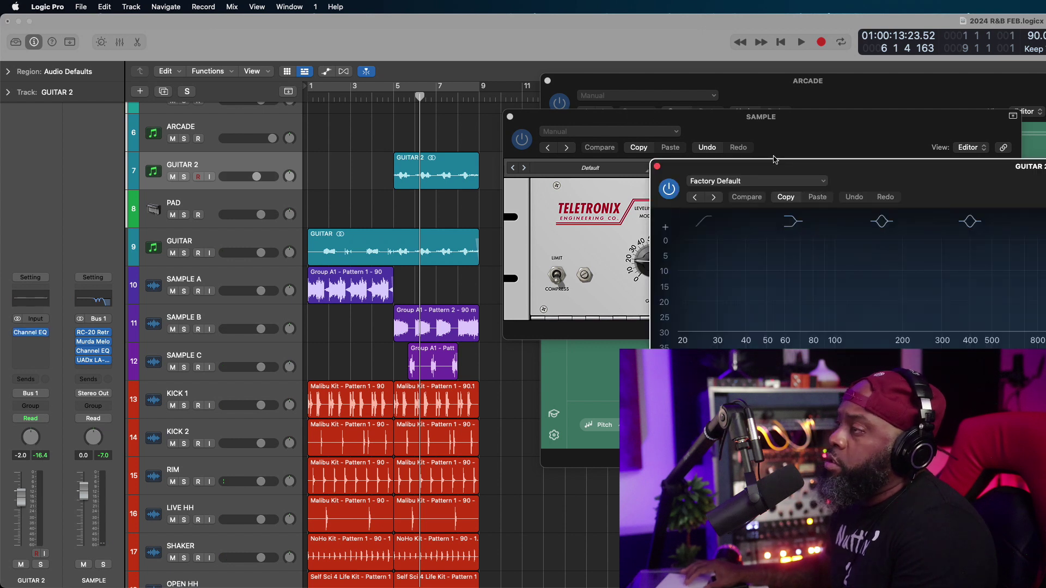
key(space)
drag(851, 168, 414, 299)
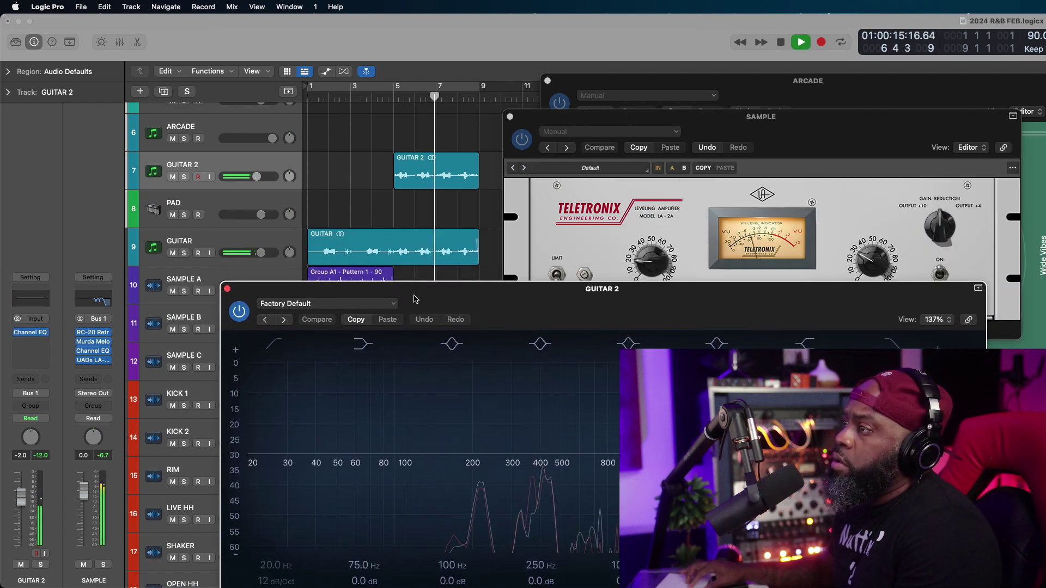
click(859, 264)
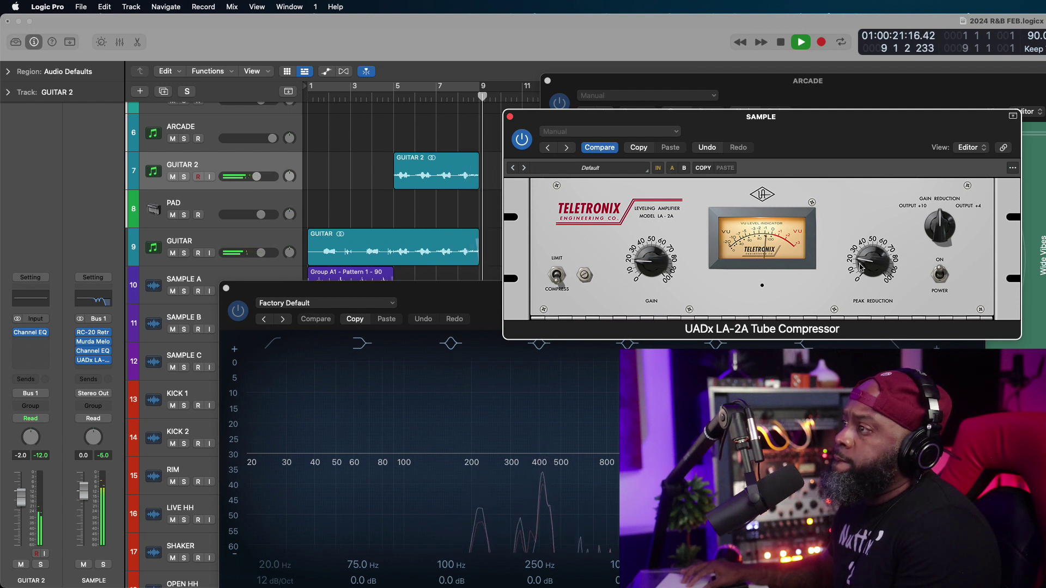
click(510, 117)
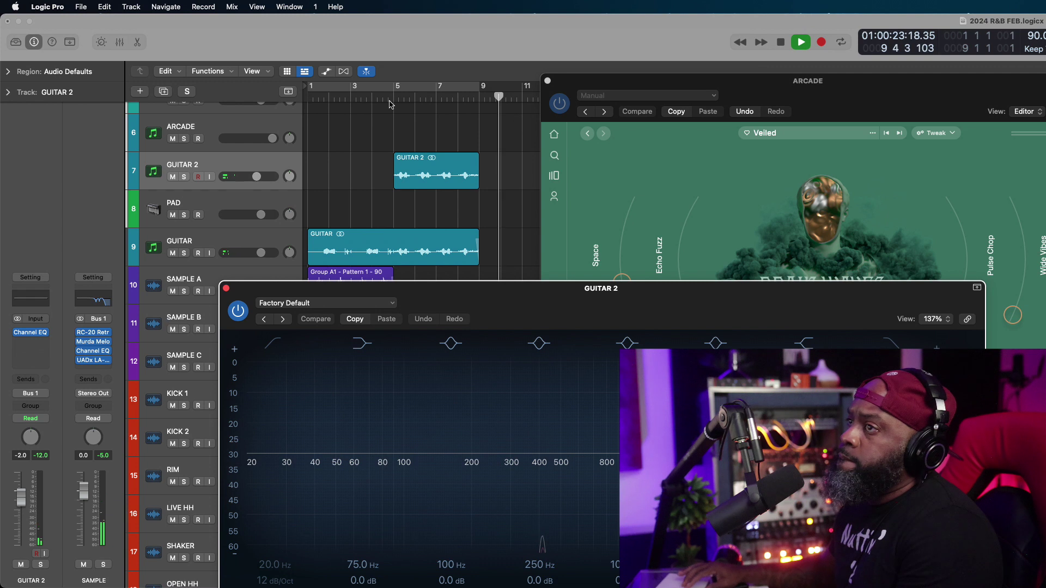
Step: Apply a 24 dB/Oct low cut at about 140 Hz in GUITAR 2's Channel EQ while playing from bar 5, and close it
drag(634, 306, 690, 144)
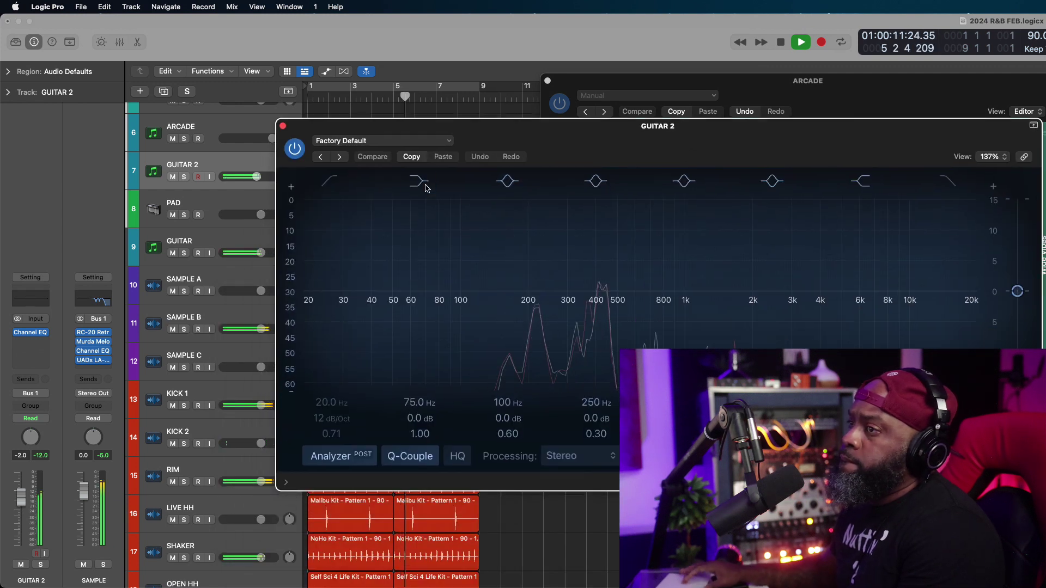
click(331, 184)
drag(323, 418, 322, 371)
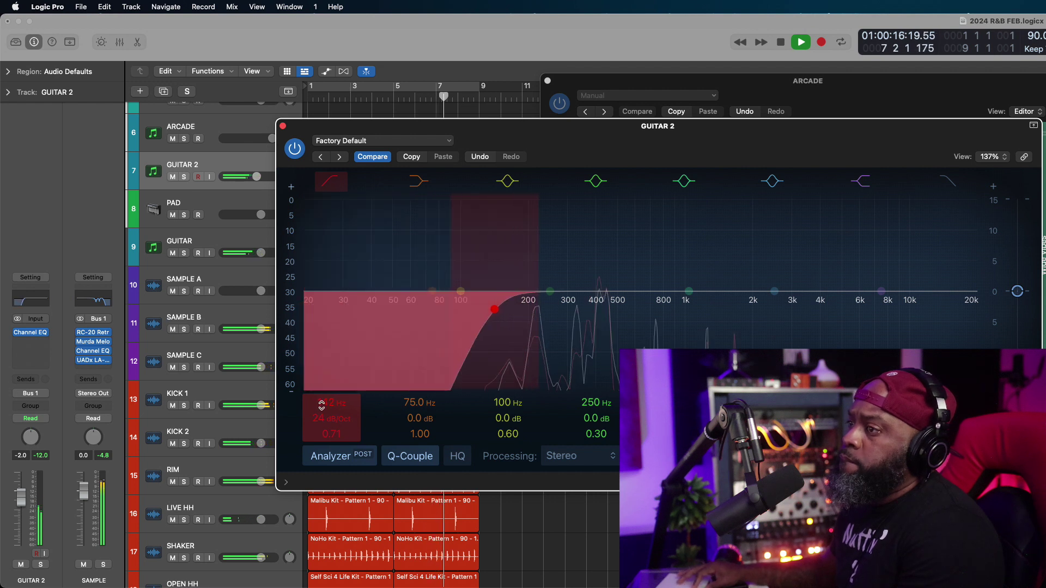
click(282, 125)
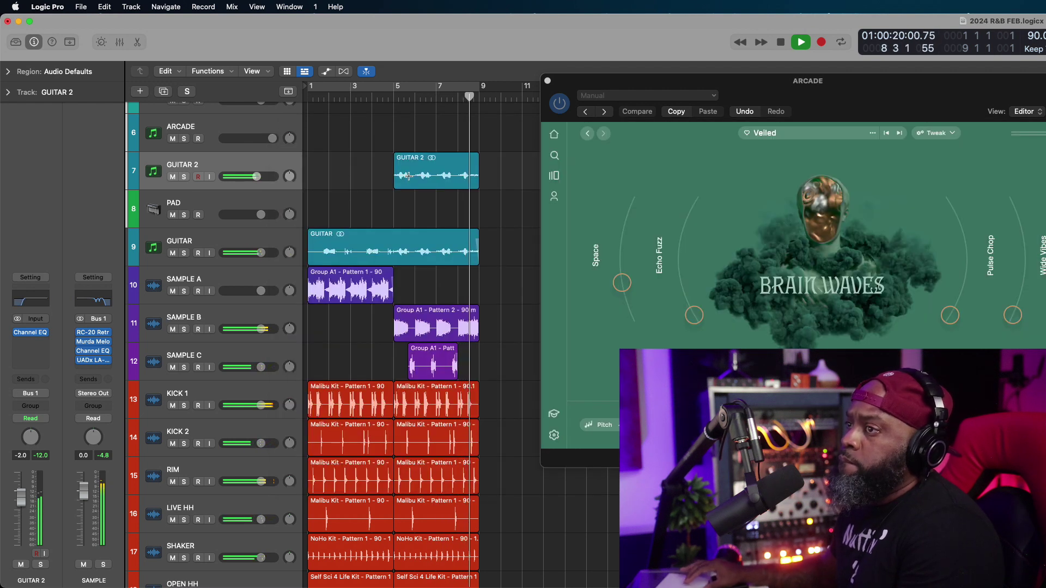
Step: Mute SAMPLE A, B and C and play the beat from the start, comparing it with SAMPLE B unmuted and muted
key(space)
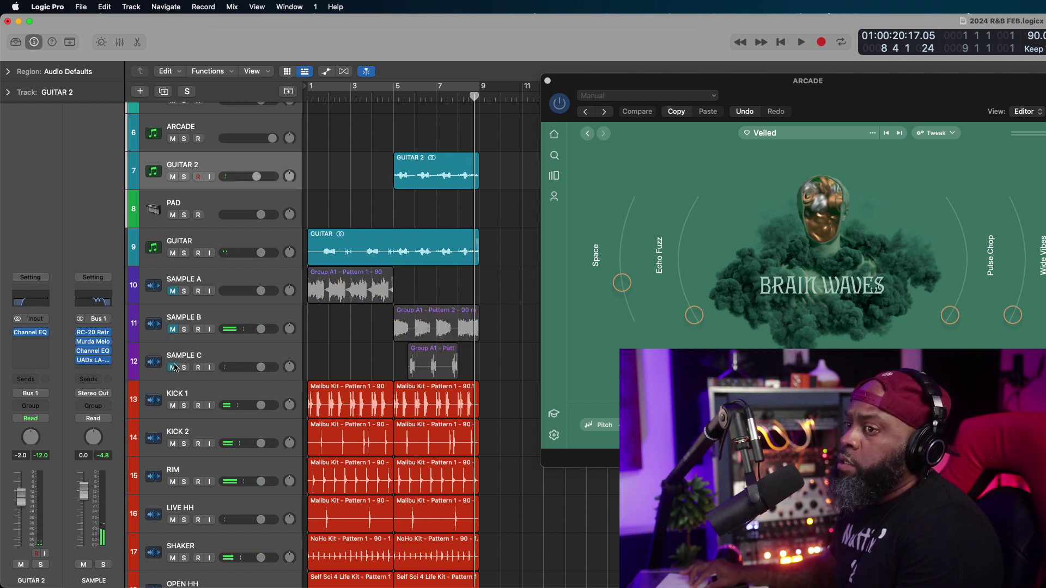
key(Return)
key(space)
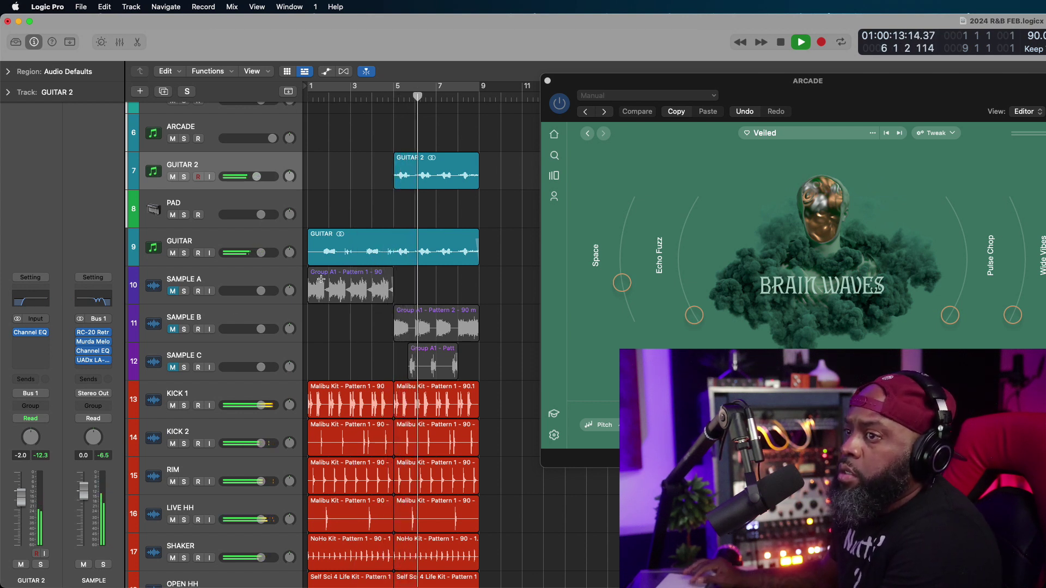
click(172, 331)
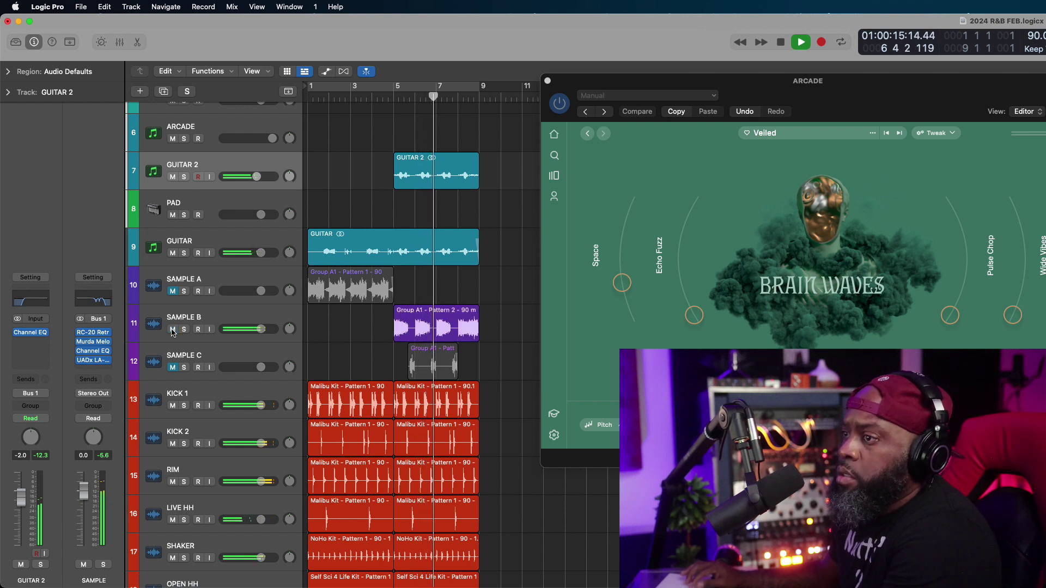
click(172, 330)
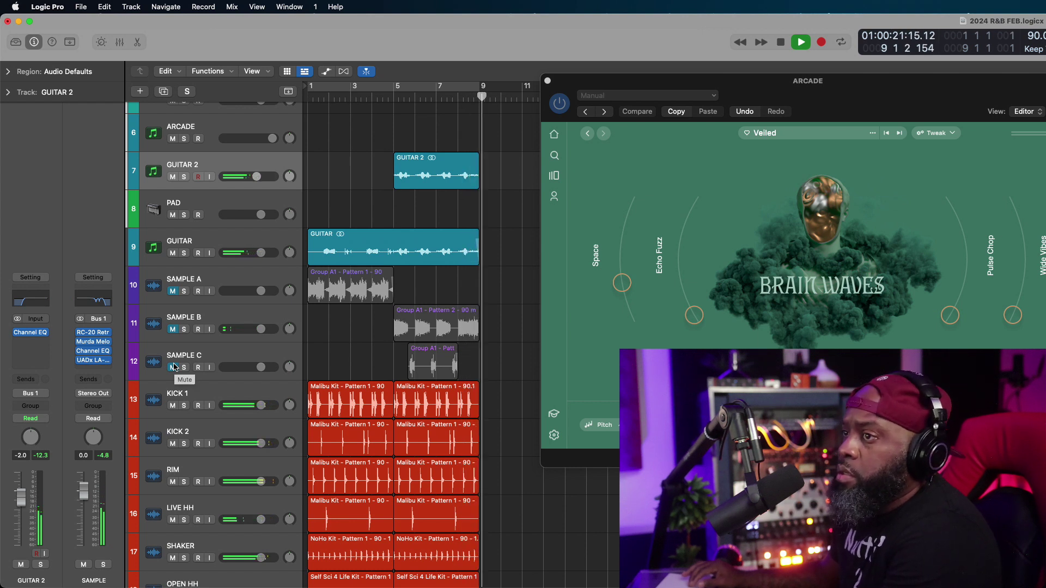
key(space)
Step: Unmute SAMPLE B and SAMPLE C, insert a Channel EQ on SAMPLE B and play from bar 4
click(238, 313)
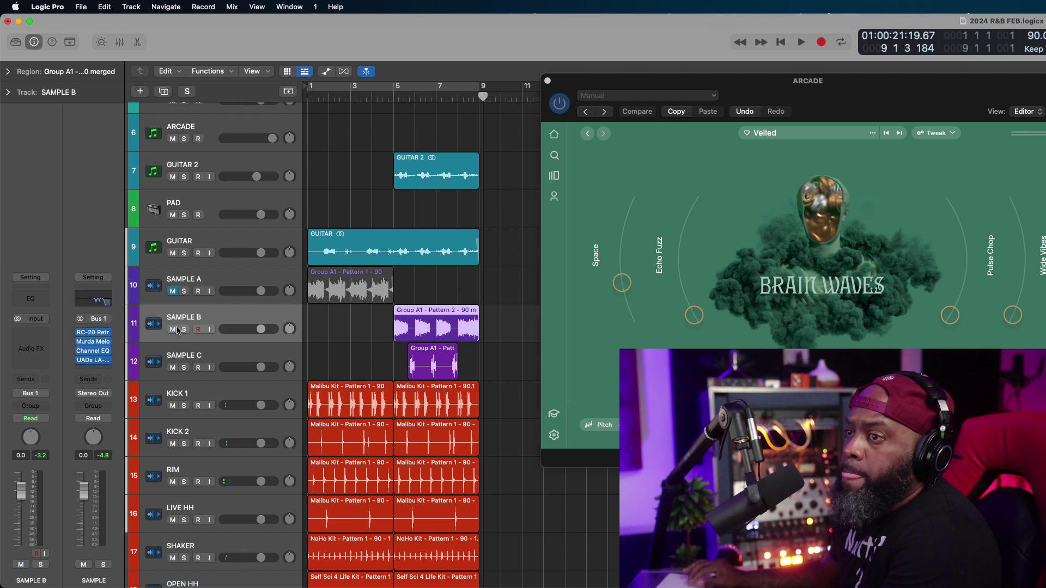
key(ctrl+e)
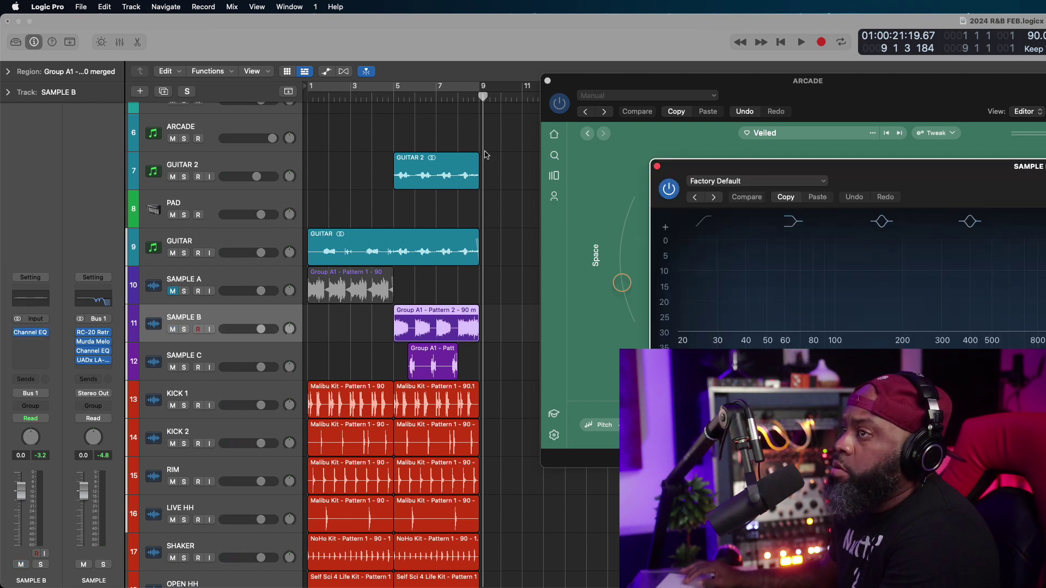
click(375, 98)
drag(854, 165, 582, 61)
key(space)
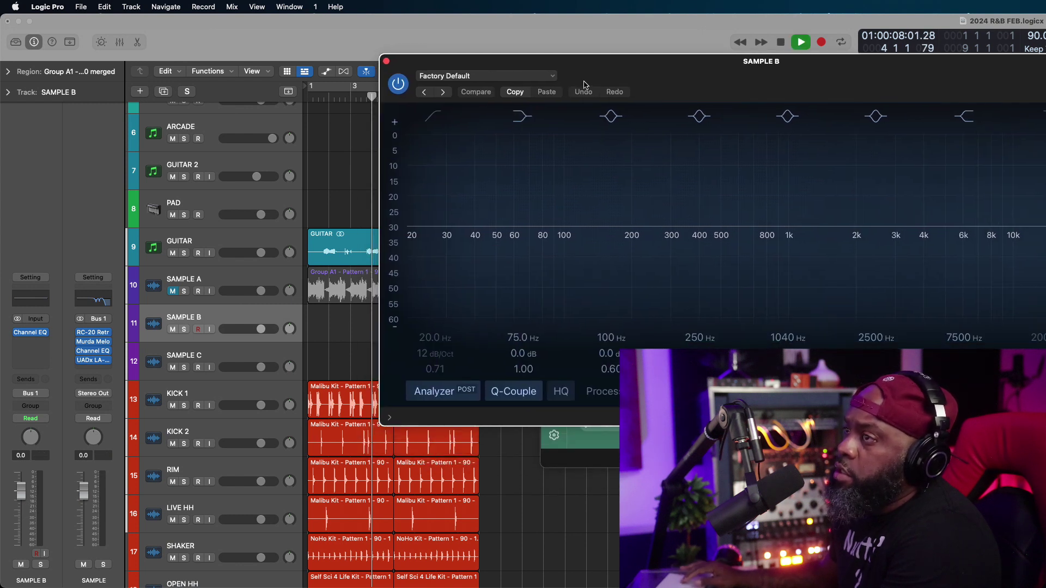
Step: Apply a 24 dB/Oct low cut at 206 Hz in SAMPLE B's Channel EQ, close it and stop playback
click(446, 340)
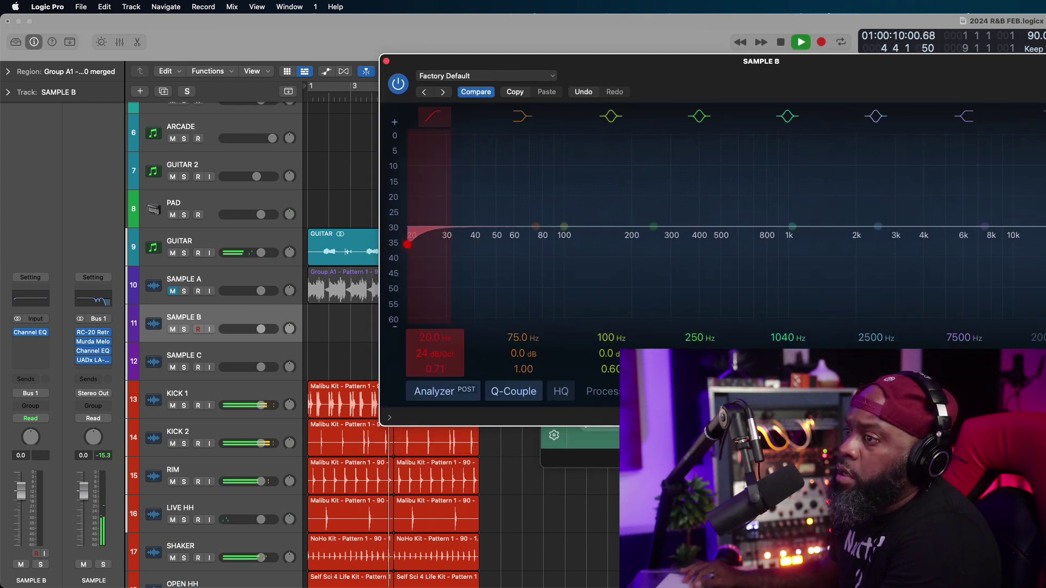
drag(431, 349, 431, 301)
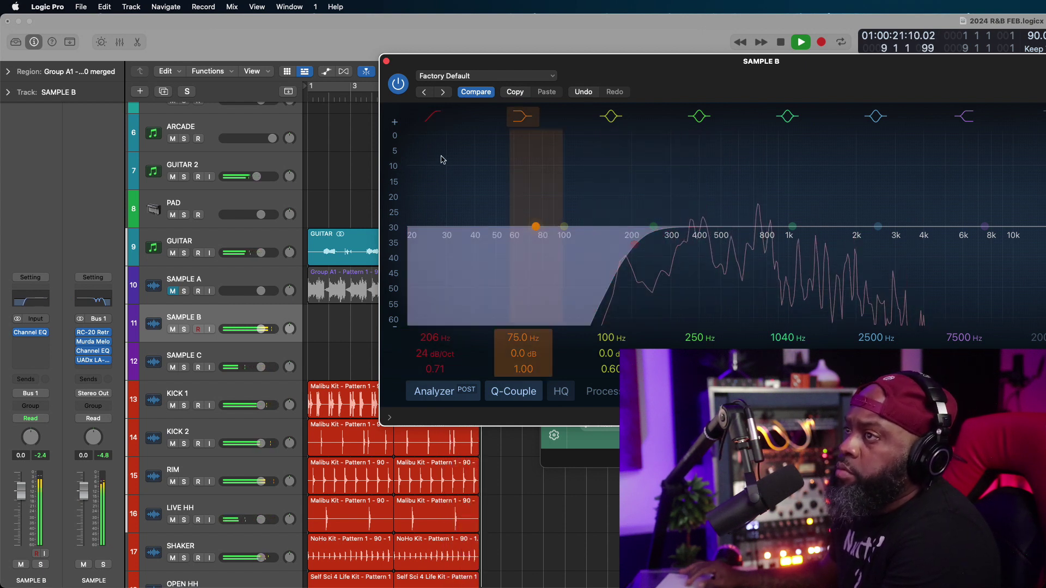
click(386, 63)
key(space)
Step: Unmute SAMPLE A during playback and copy the GUITAR track's Channel EQ onto it in the mixer
key(space)
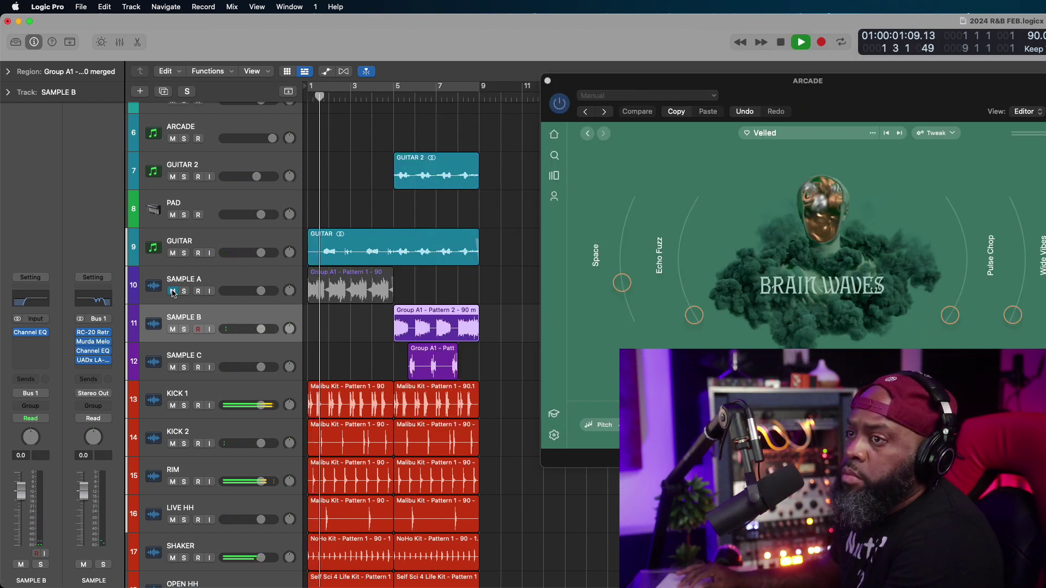
click(225, 279)
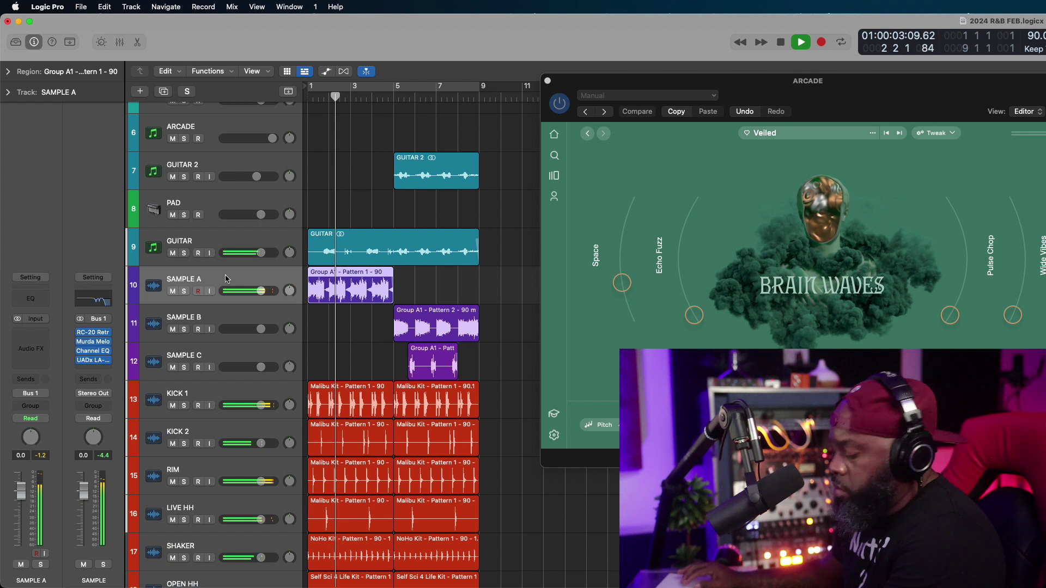
key(x)
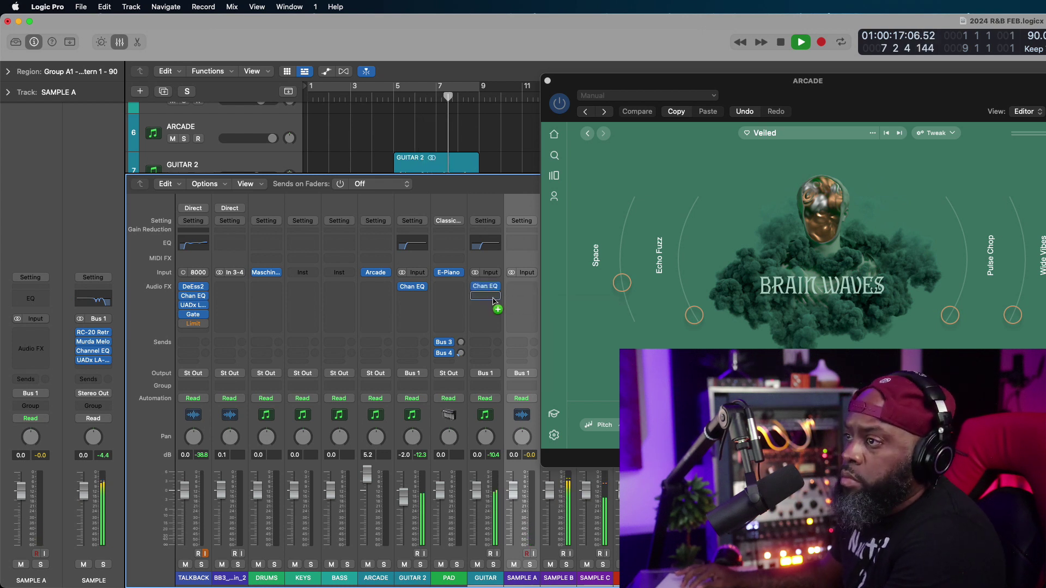
click(517, 291)
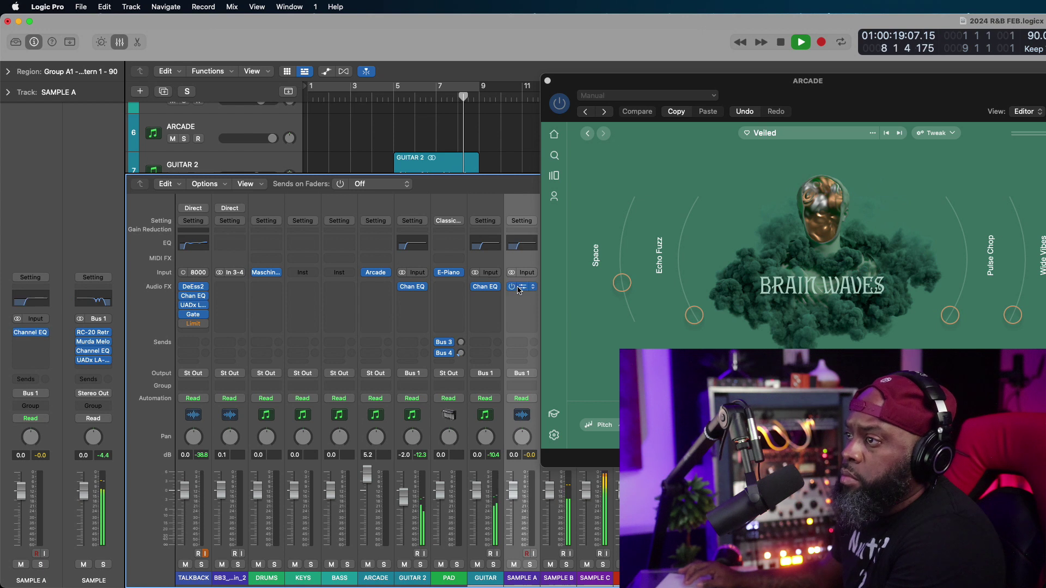
Step: Open SAMPLE A's copied Channel EQ, replay from the start and sweep the 250 Hz band to about 432 Hz, +14.3 dB, with Q 0.88
key(space)
key(space)
click(522, 288)
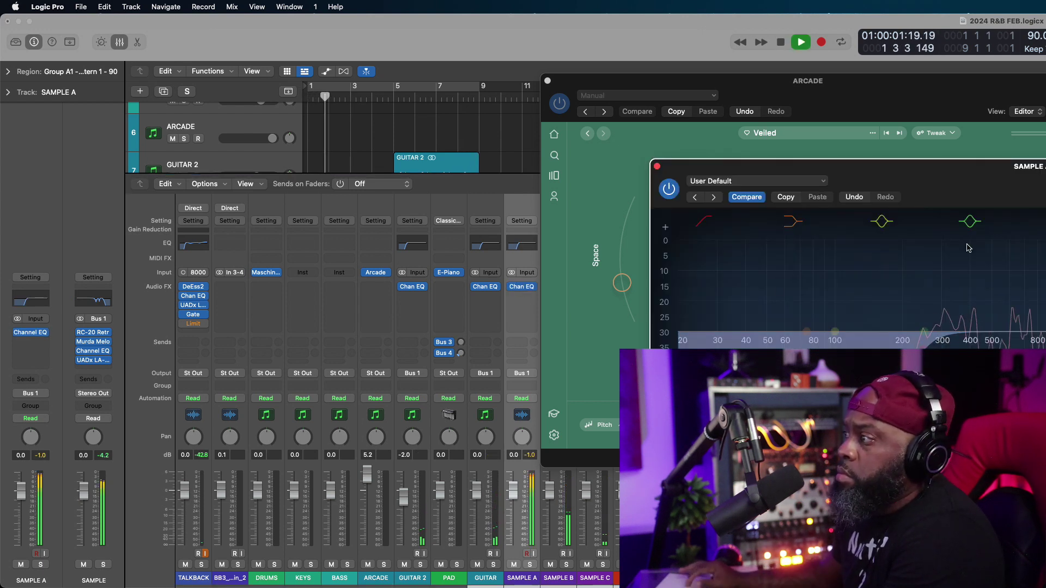
drag(977, 184, 581, 102)
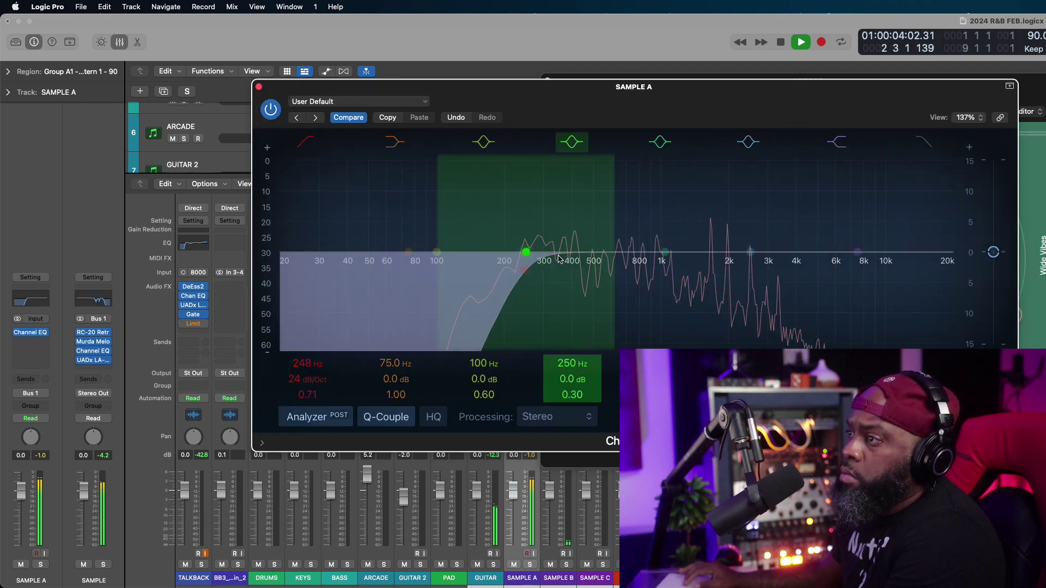
drag(527, 247, 577, 179)
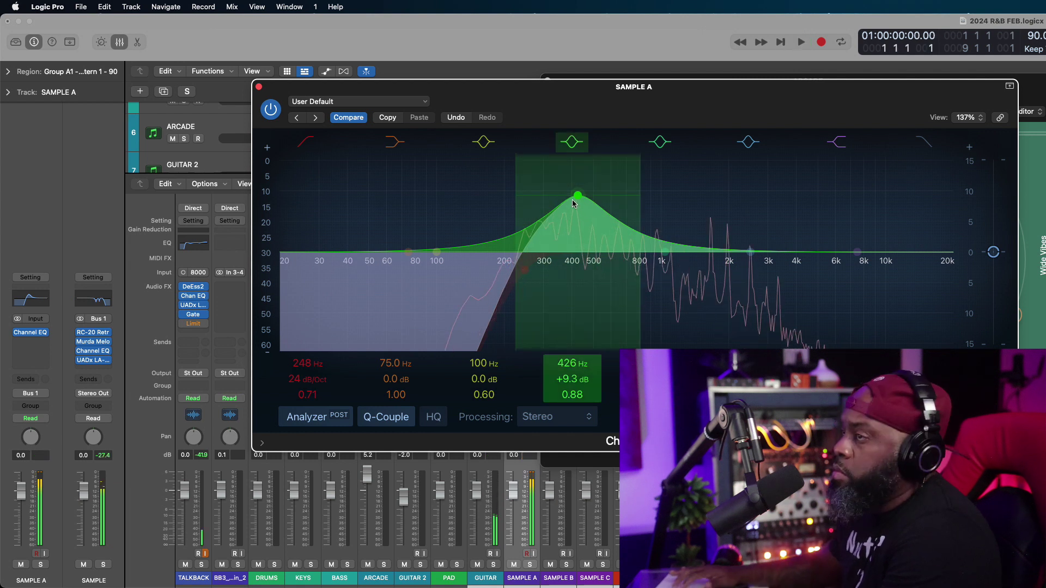
key(space)
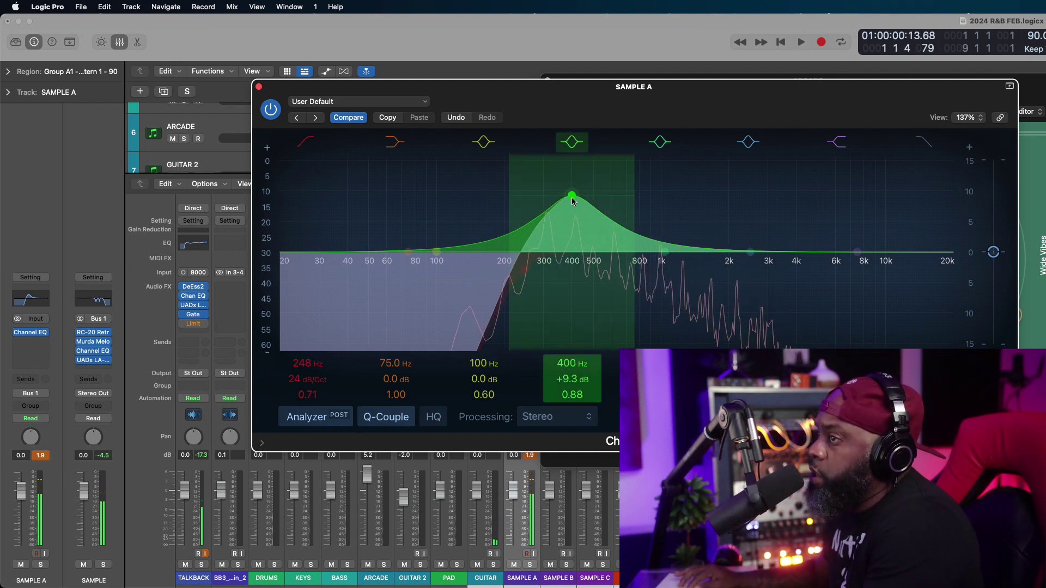
key(space)
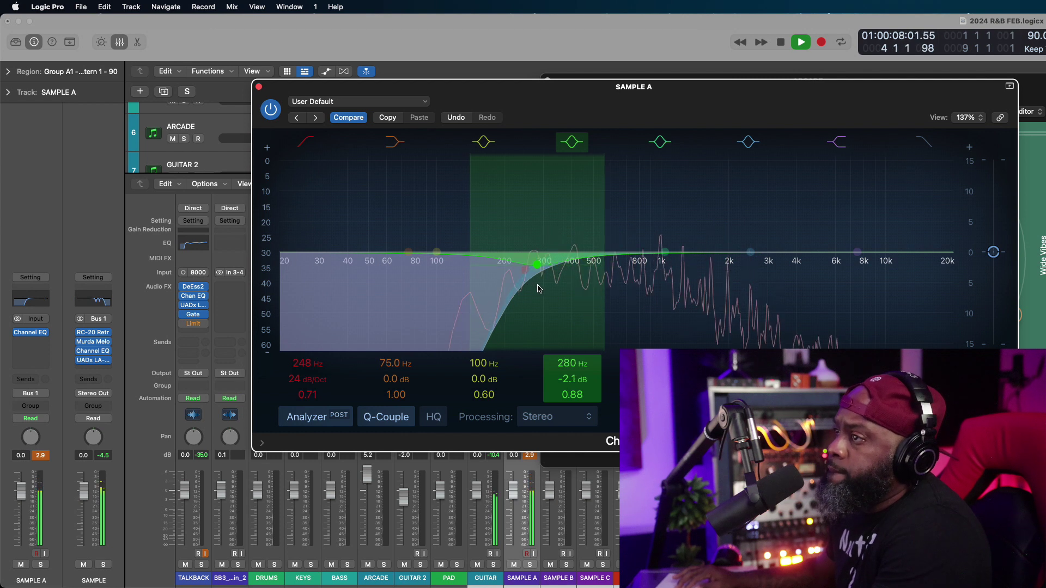
drag(540, 189, 580, 163)
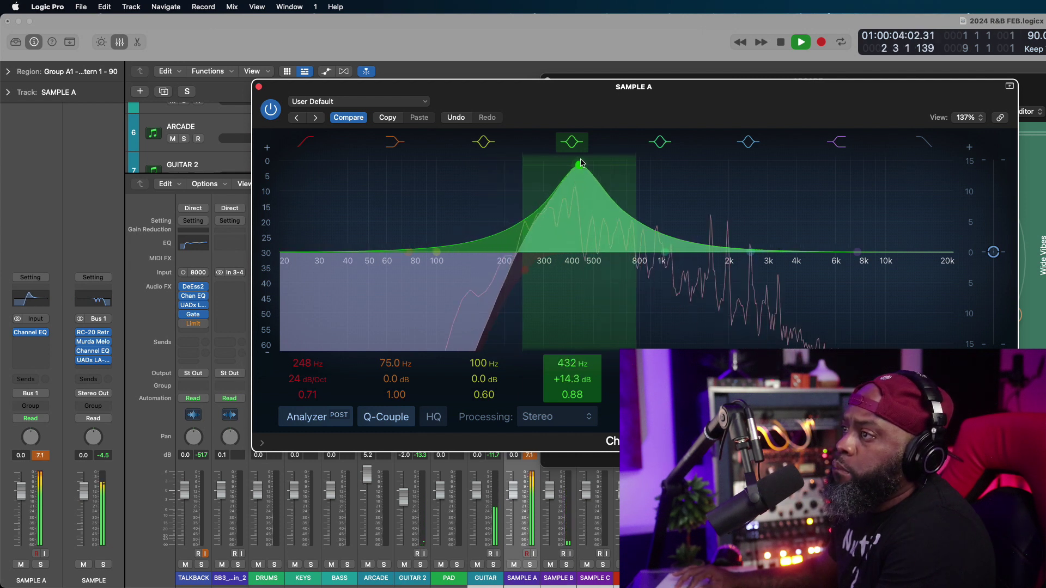
Step: Set SAMPLE A's green Channel EQ band to 444 Hz, -1.7 dB and Q 0.71, then close the EQ
drag(588, 252, 591, 271)
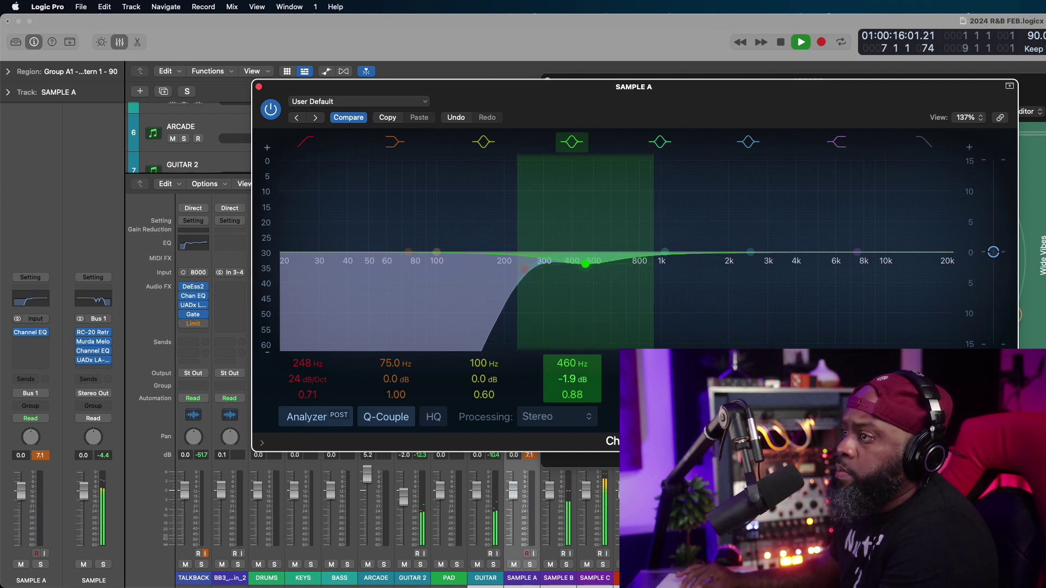
key(Return)
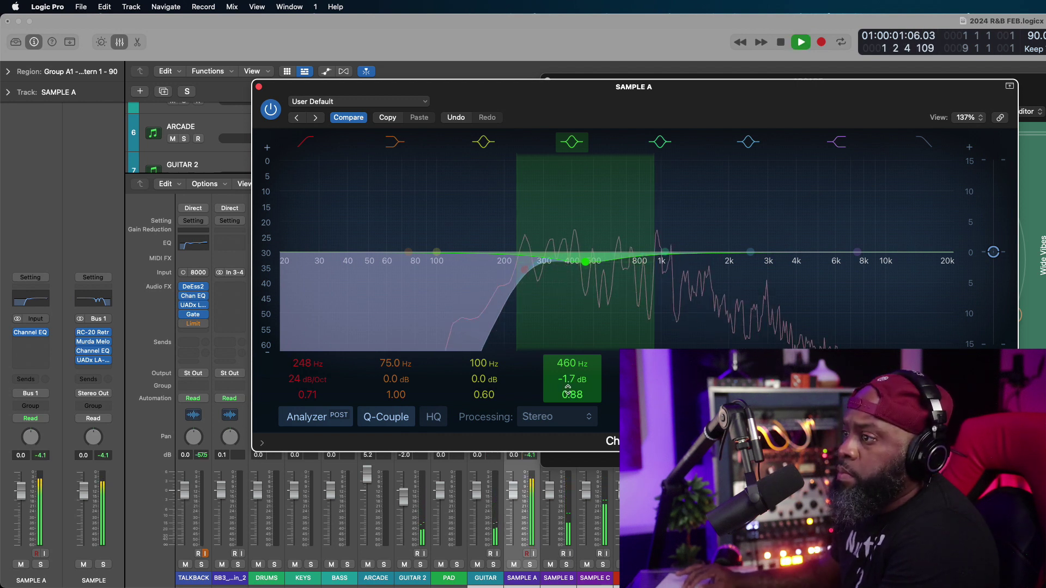
drag(572, 394, 564, 367)
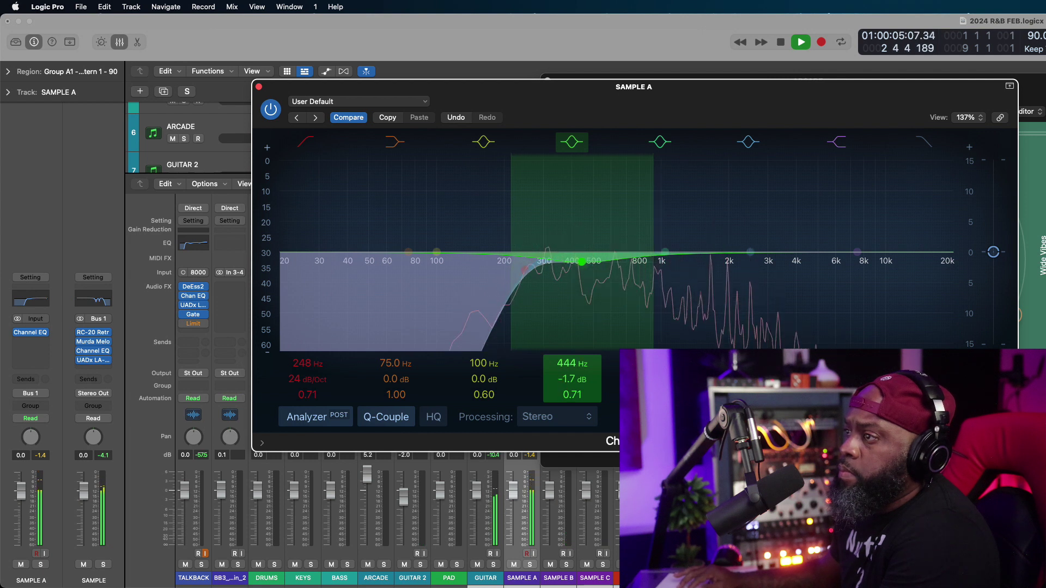
click(258, 87)
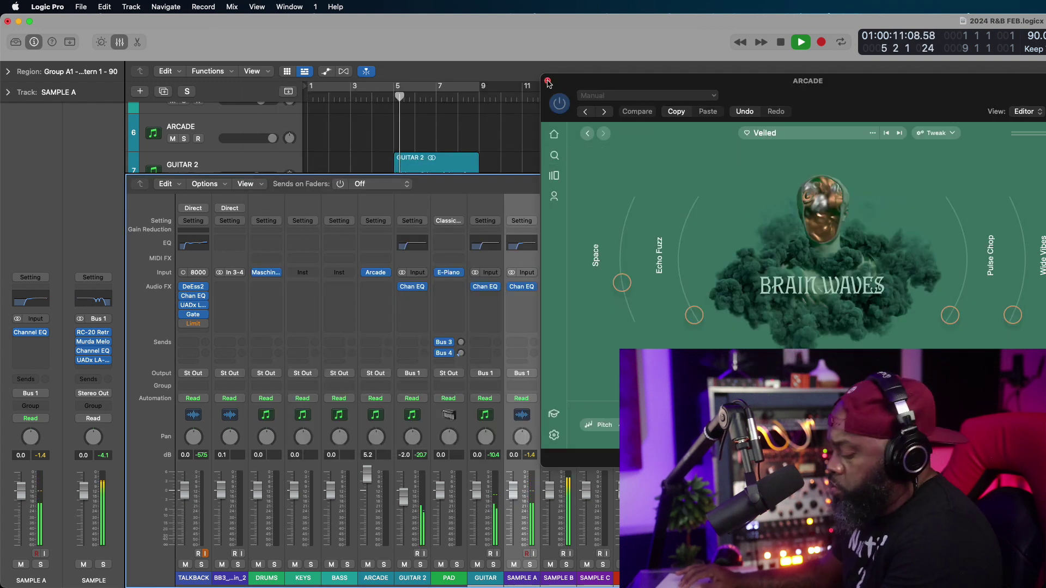
Step: Hide the mixer, lower the SAMPLE A, SAMPLE B and SAMPLE C tracks together to -4.1 dB, and enable cycle playback
key(x)
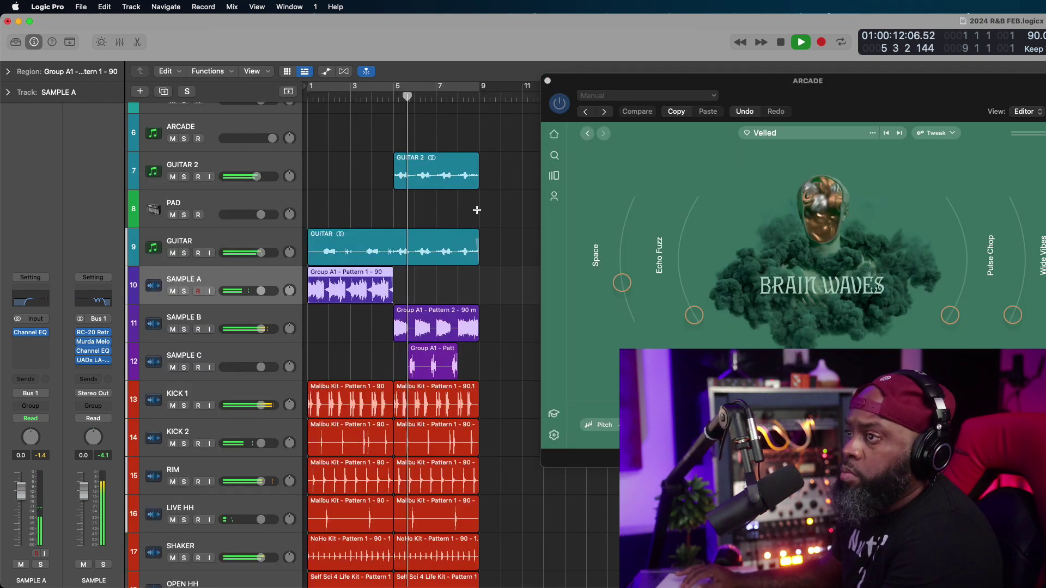
shift+click(287, 365)
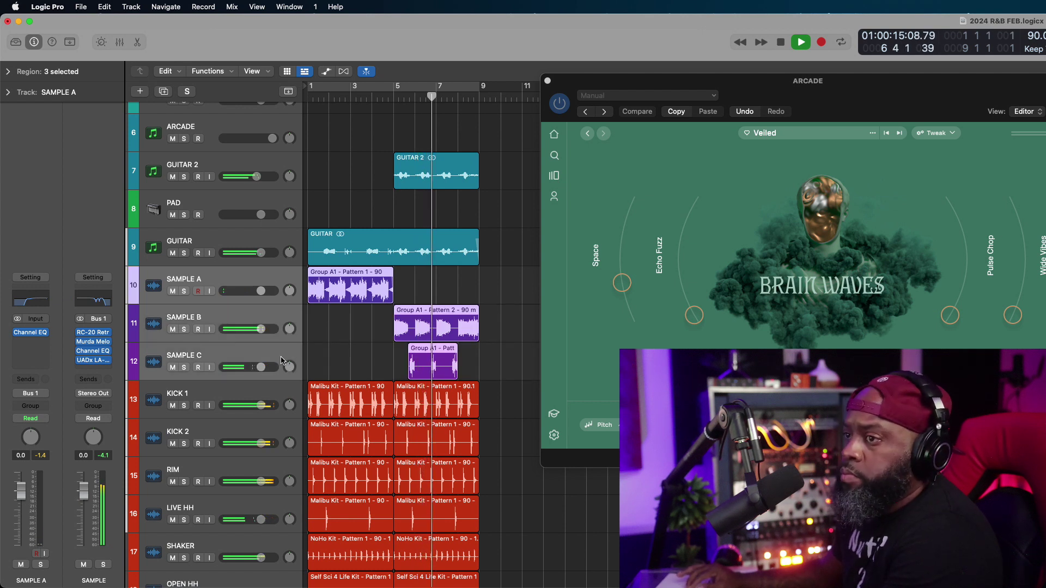
mouse_move(262, 367)
mouse_down()
mouse_move(228, 367)
mouse_move(252, 368)
mouse_up()
key(c)
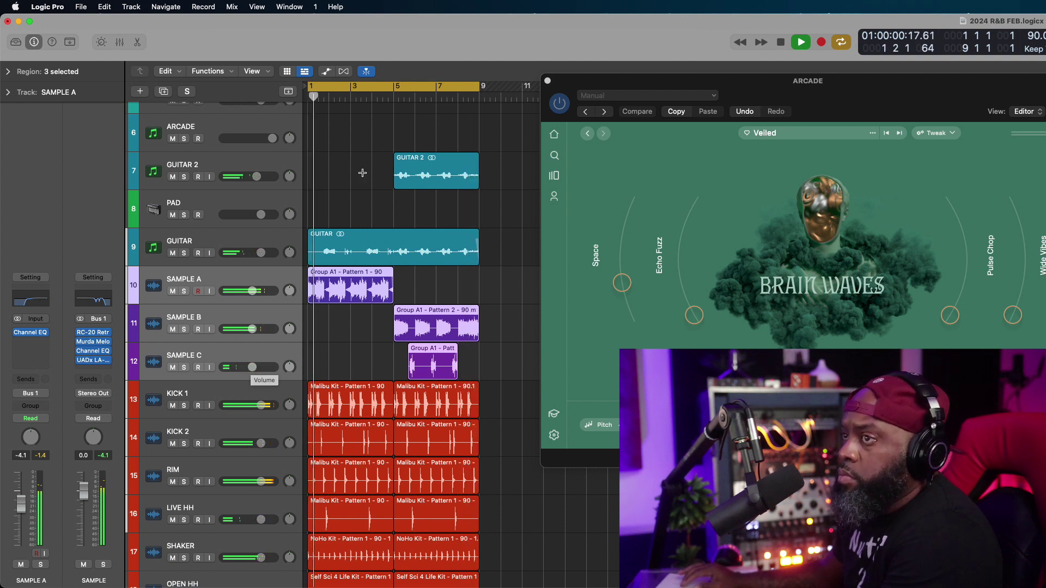
Step: Select the ARCADE track and play the loop with the track's Arcade instrument window showing
click(227, 125)
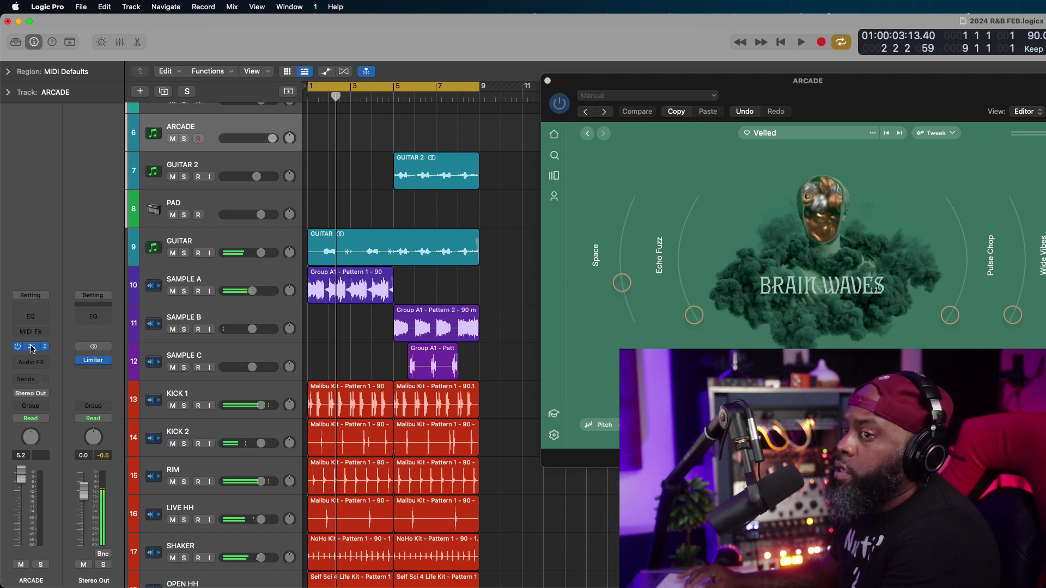
scroll(252, 315, up, 5)
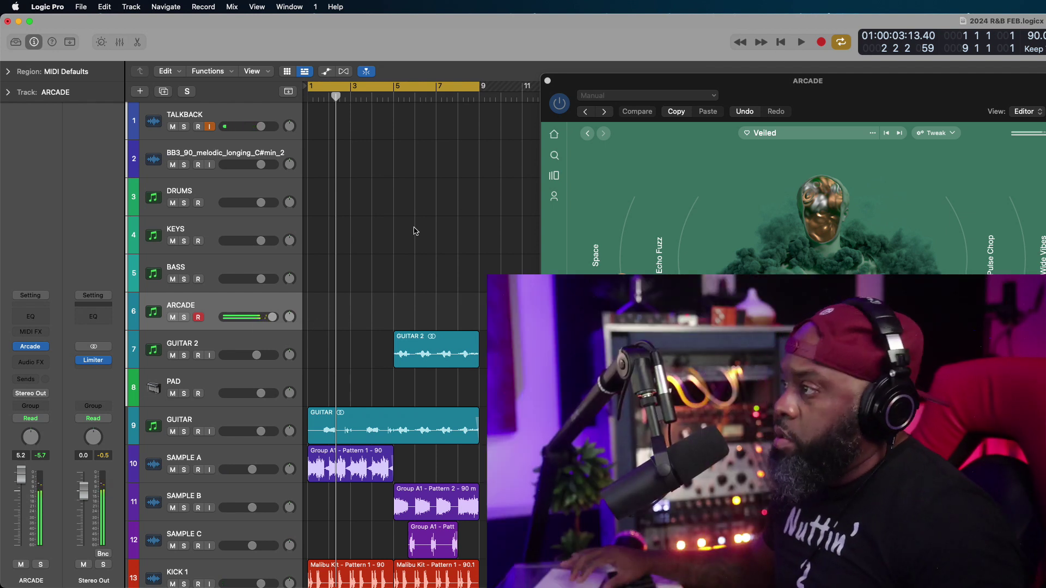
click(32, 350)
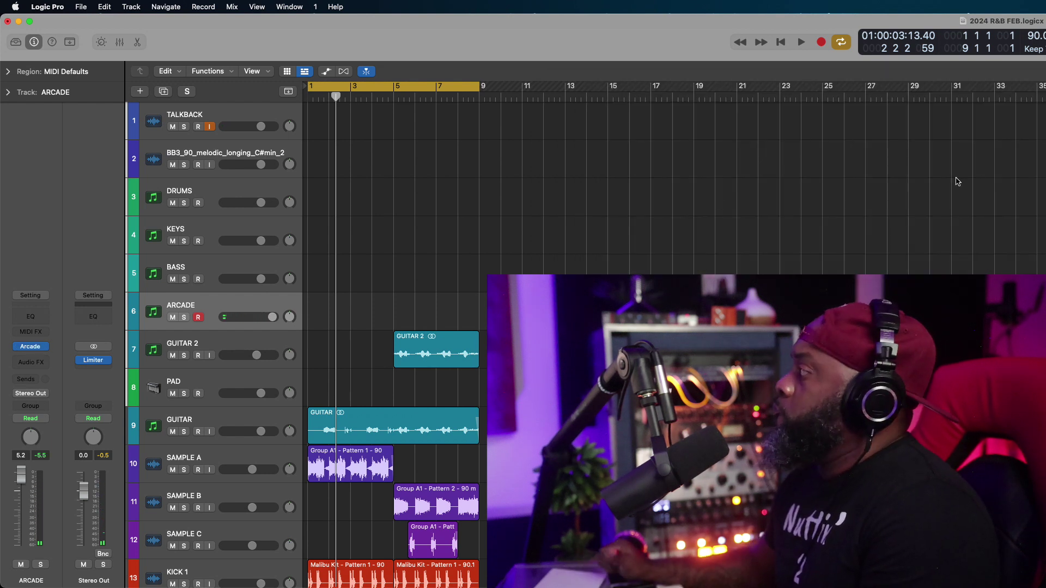
key(space)
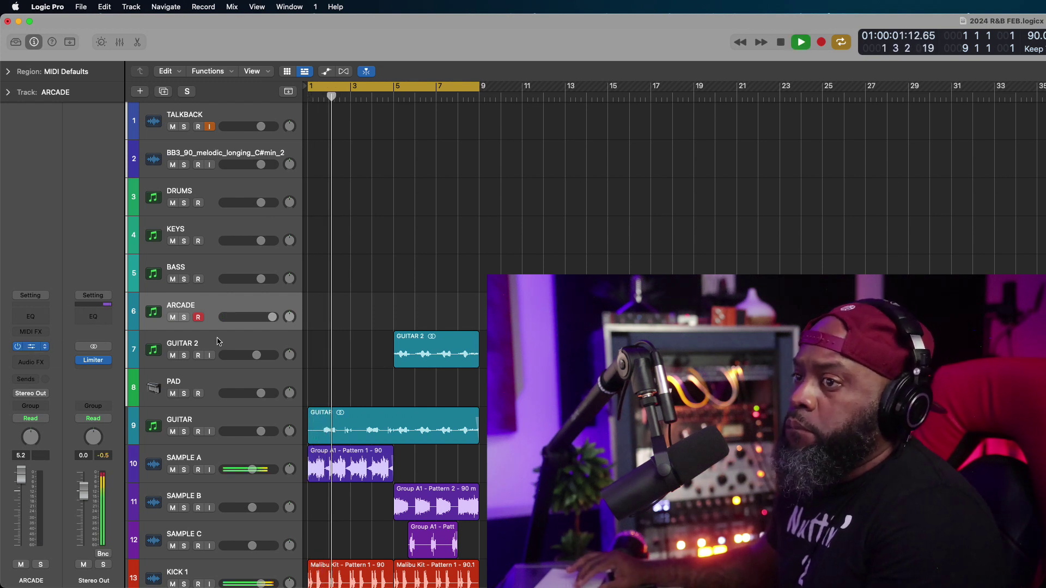
key(v)
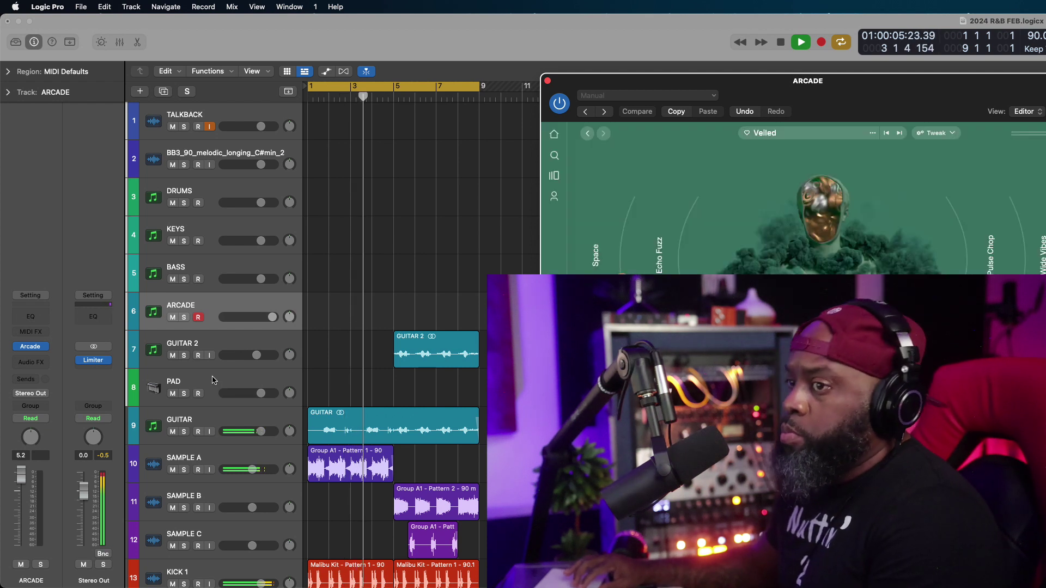
click(212, 380)
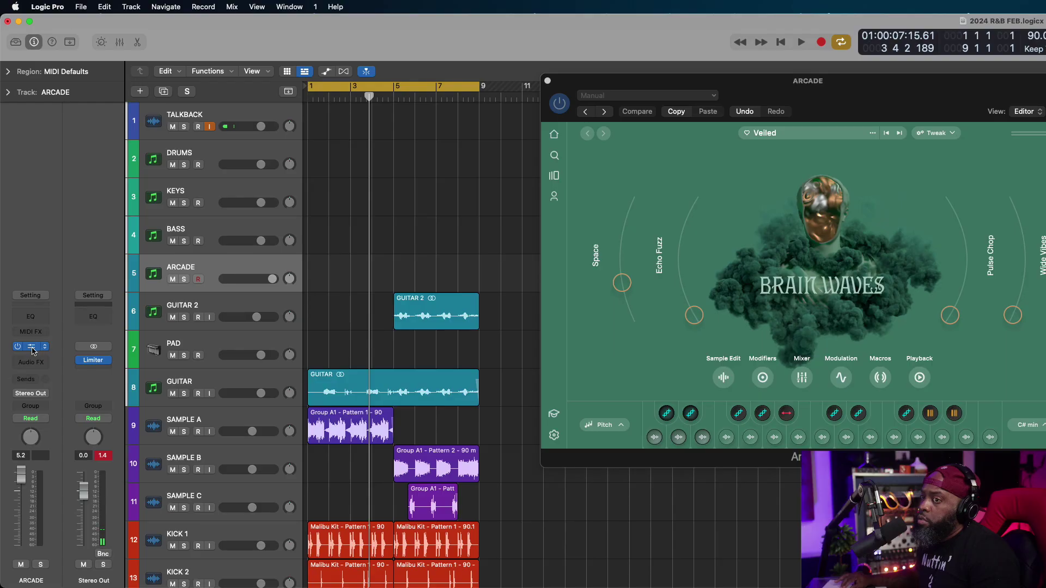
key(super+w)
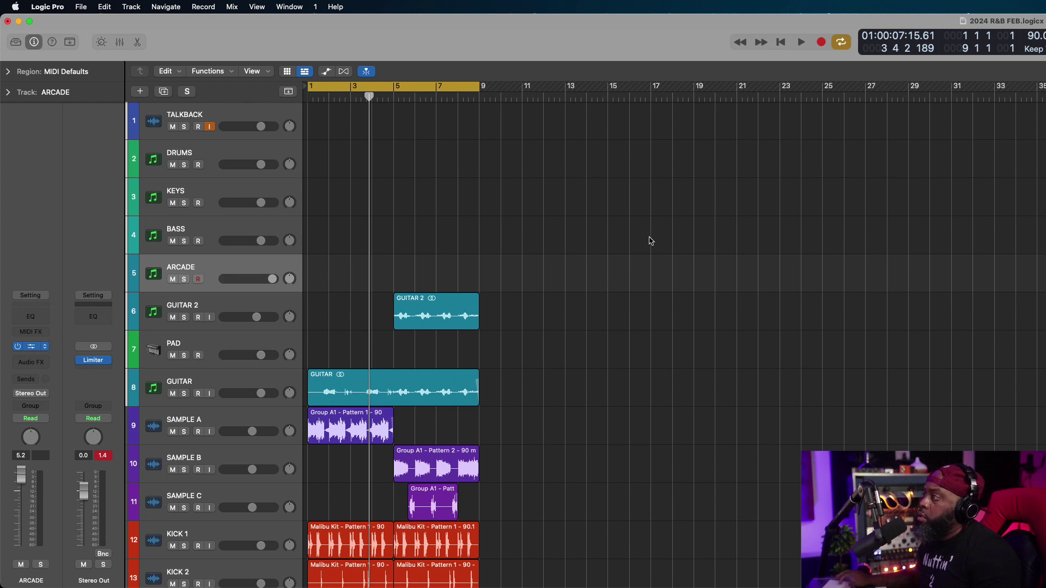
key(v)
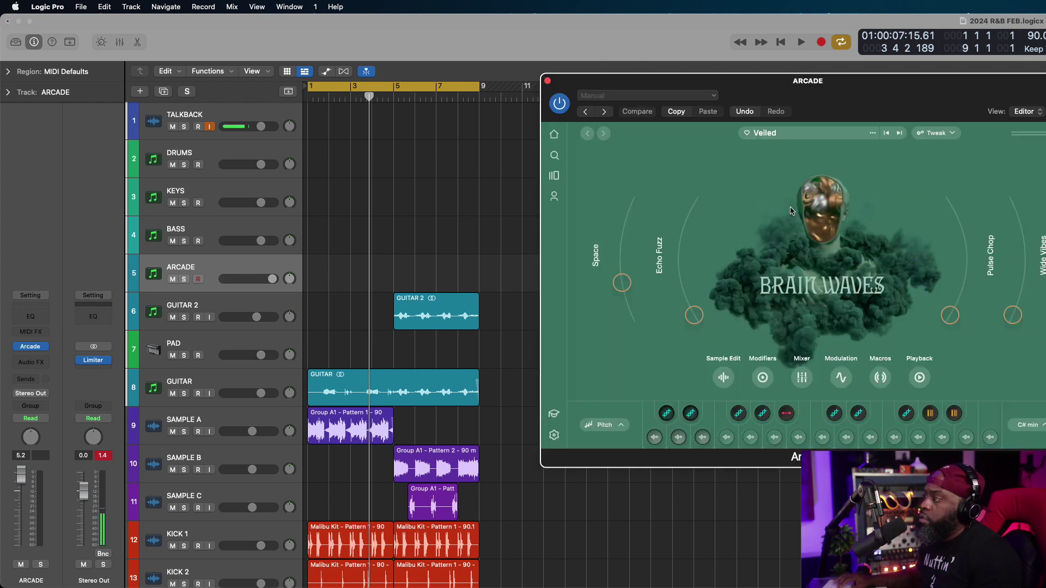
key(space)
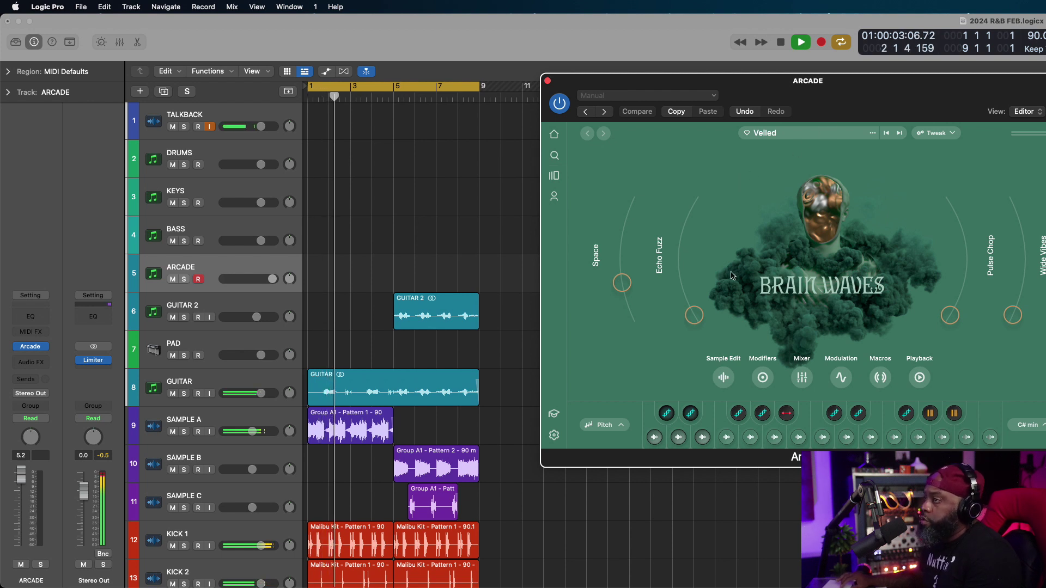
Step: Open Arcade's sampler search and remove the Guitar filter, keeping the Lofi Hip Hop genre
click(561, 161)
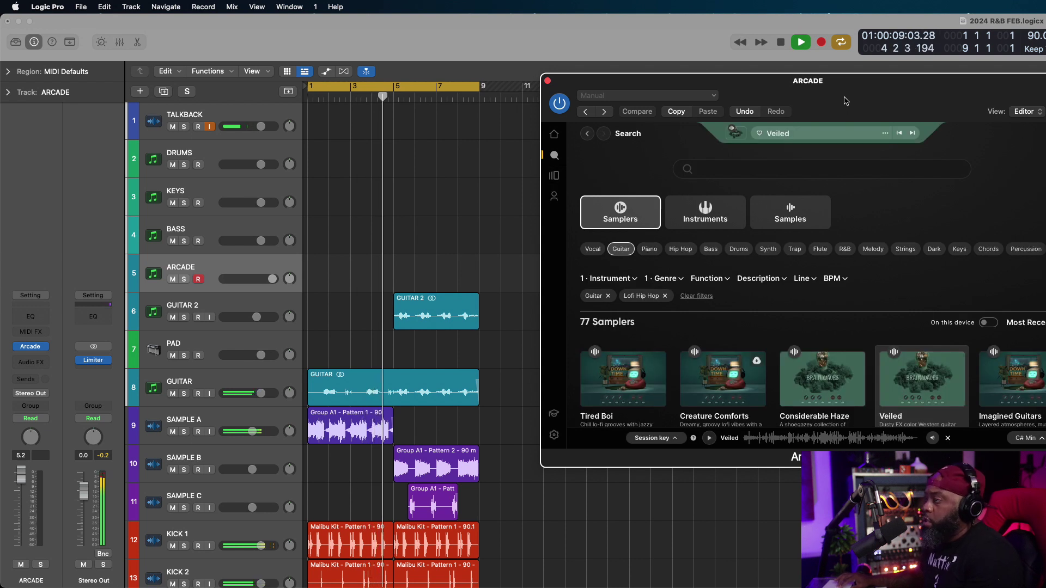
drag(846, 100, 847, 68)
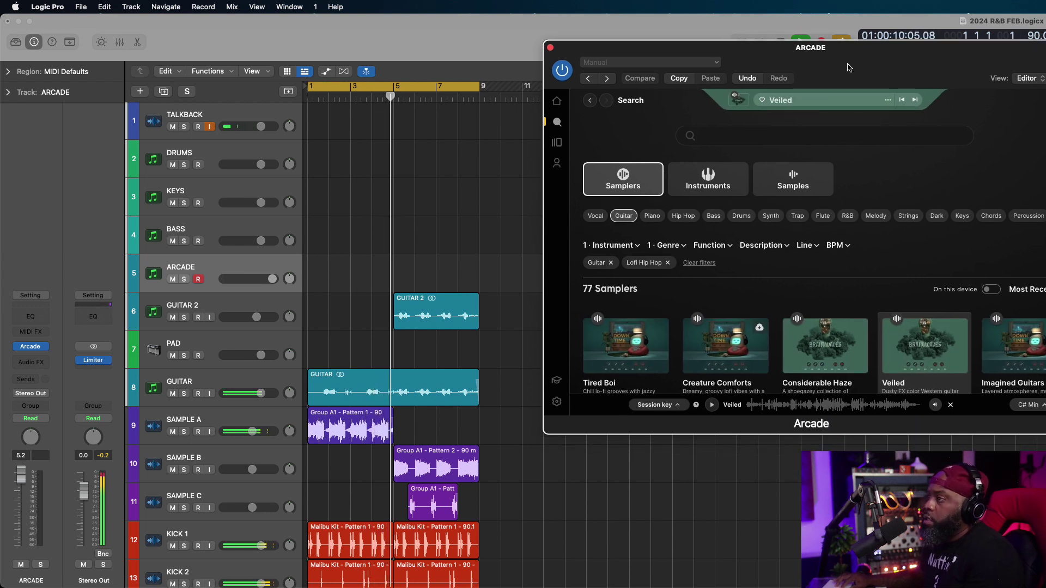
click(624, 222)
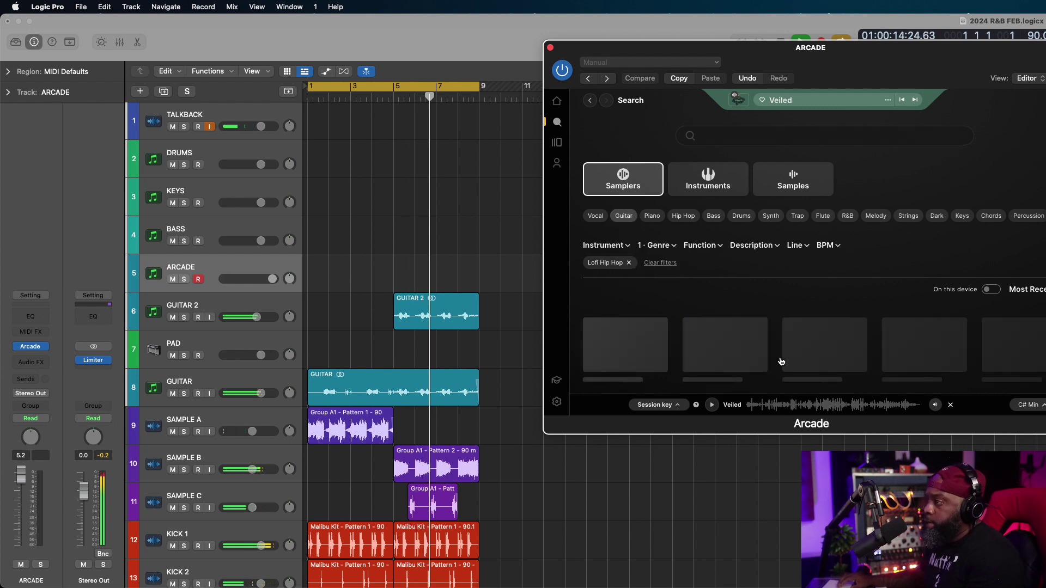
scroll(781, 362, down, 3)
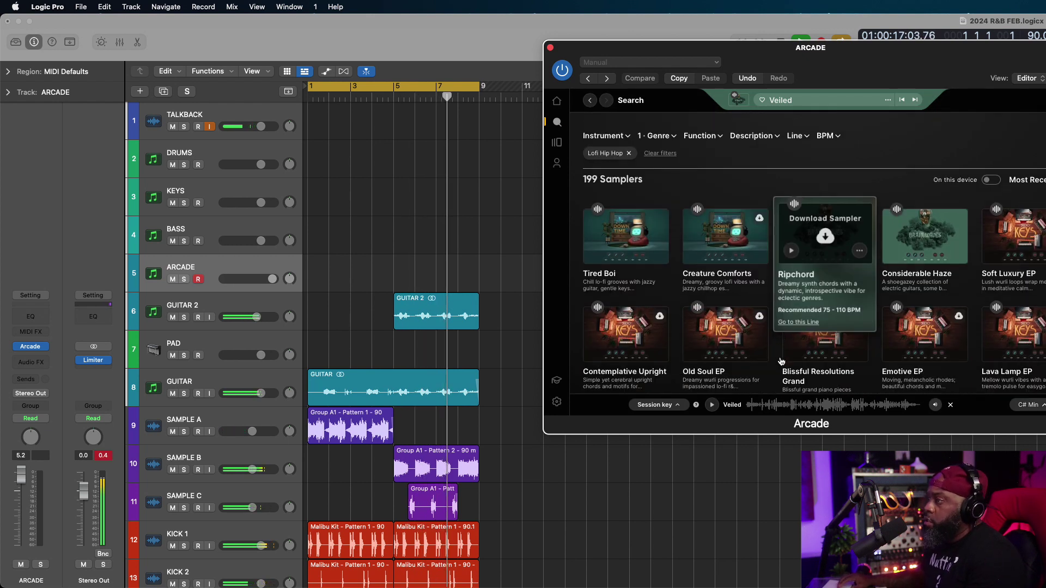
scroll(781, 362, down, 3)
scroll(780, 362, up, 1)
Step: Preview the Tired Boi, Creature Comforts and Ripchord samplers against the playing loop
mouse_move(598, 176)
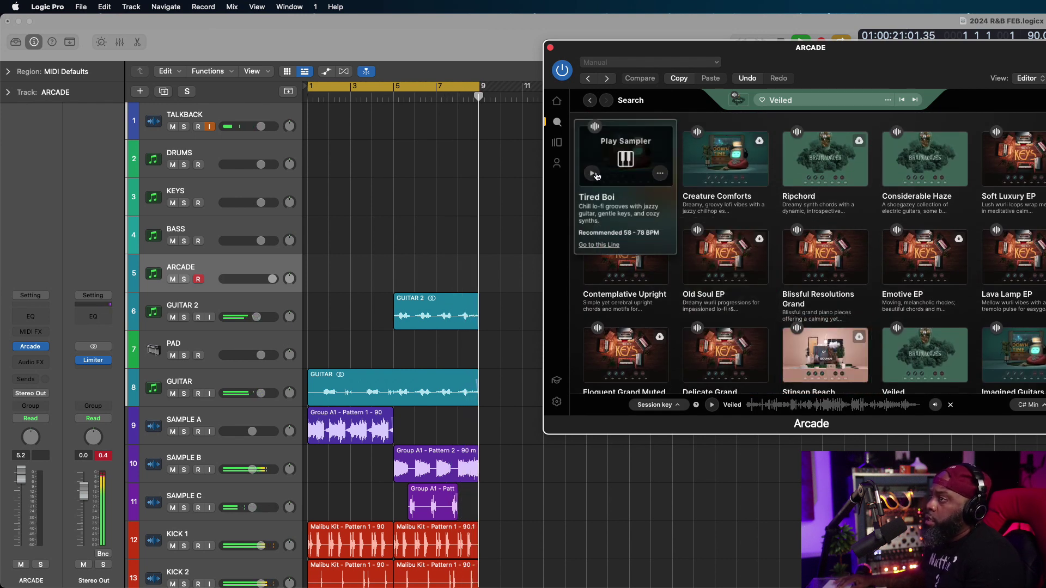
click(593, 173)
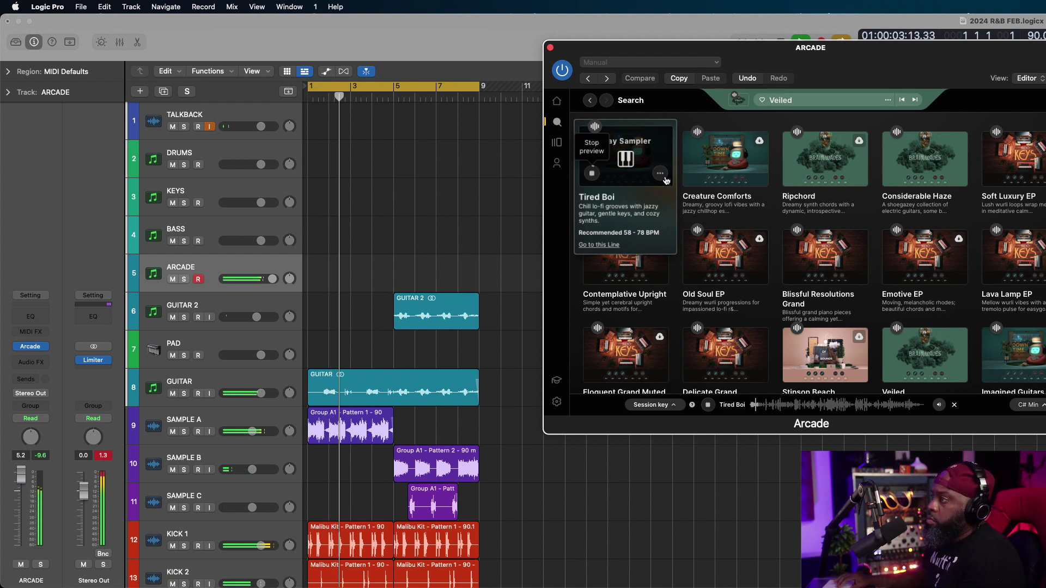
click(692, 175)
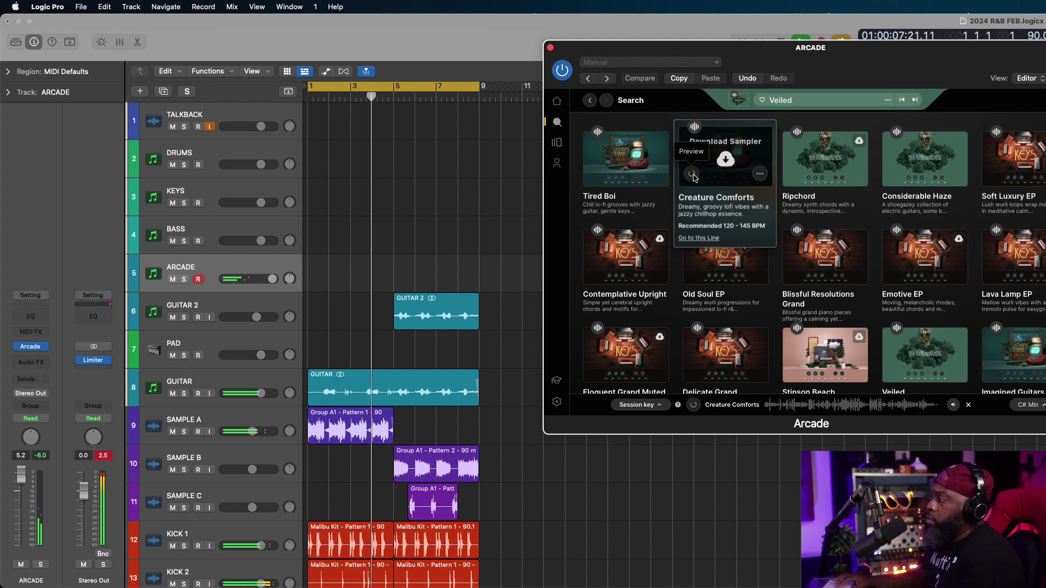
click(793, 174)
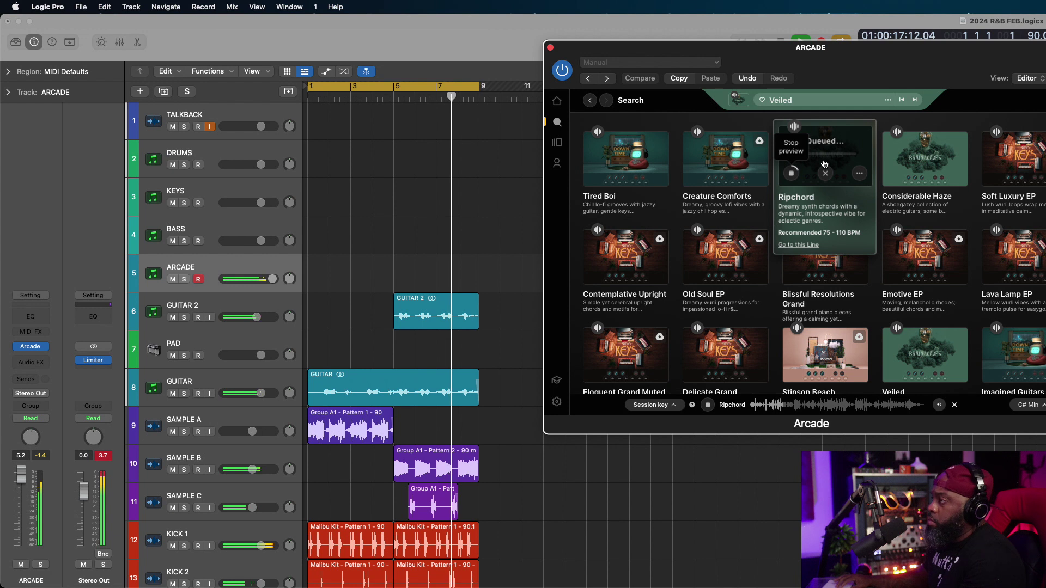
Step: Stop the Ripchord preview and load the downloaded Ripchord sampler into Arcade
click(790, 173)
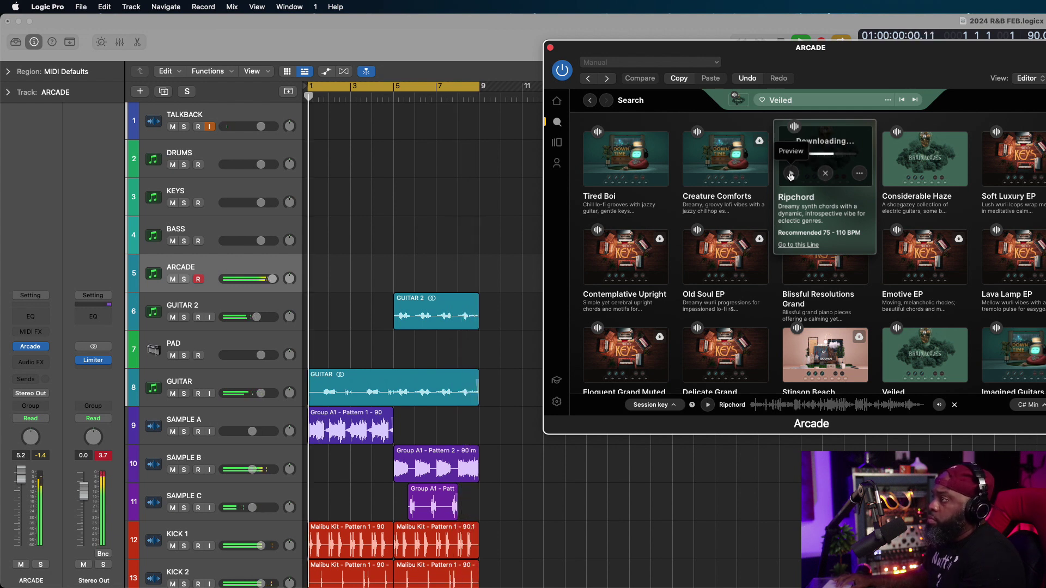
click(826, 160)
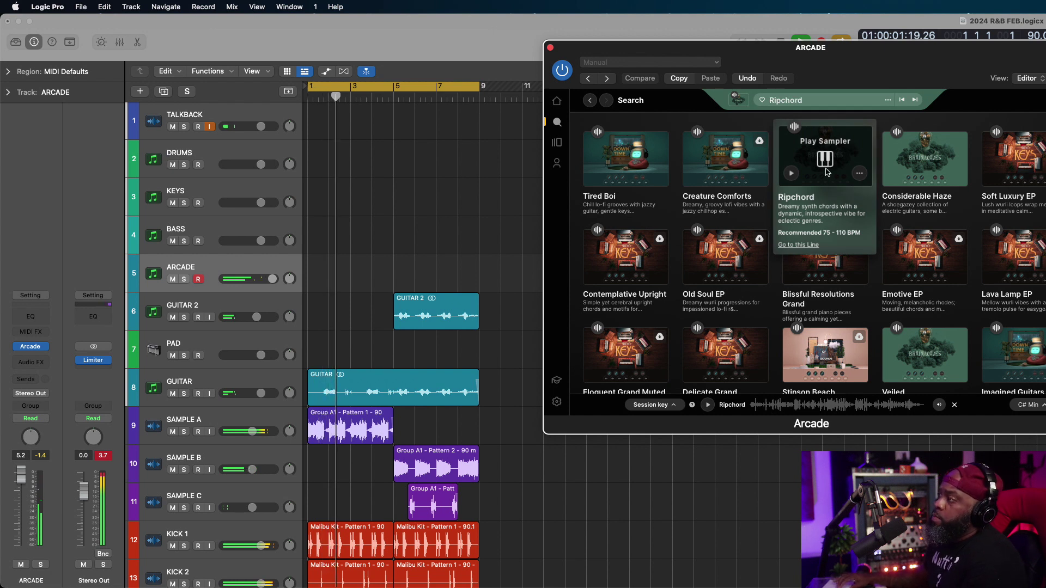
click(825, 162)
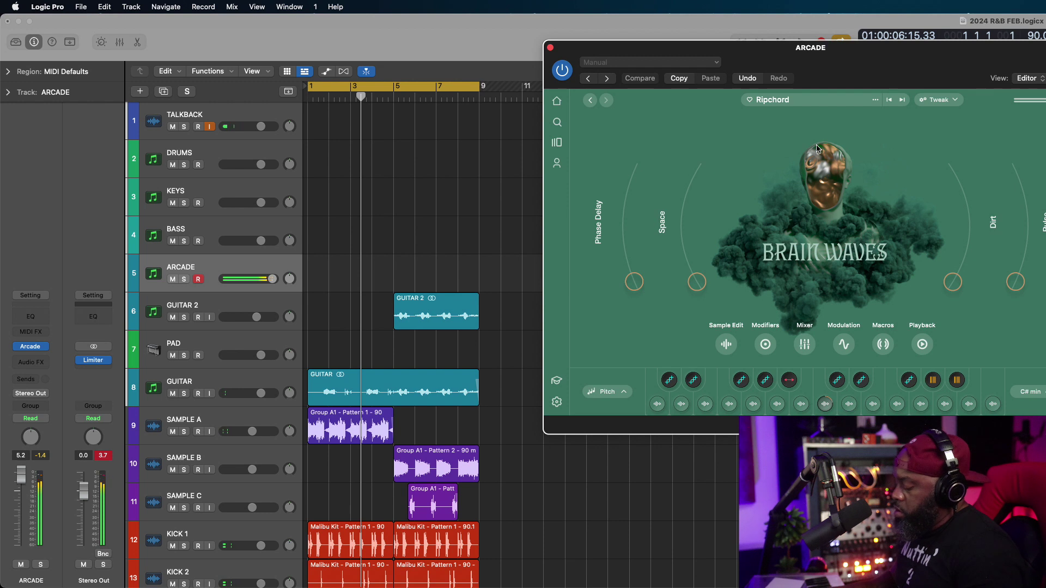
Step: Lower the ARCADE track's volume to -7.0 dB and play the loop from its start to check the balance
key(Return)
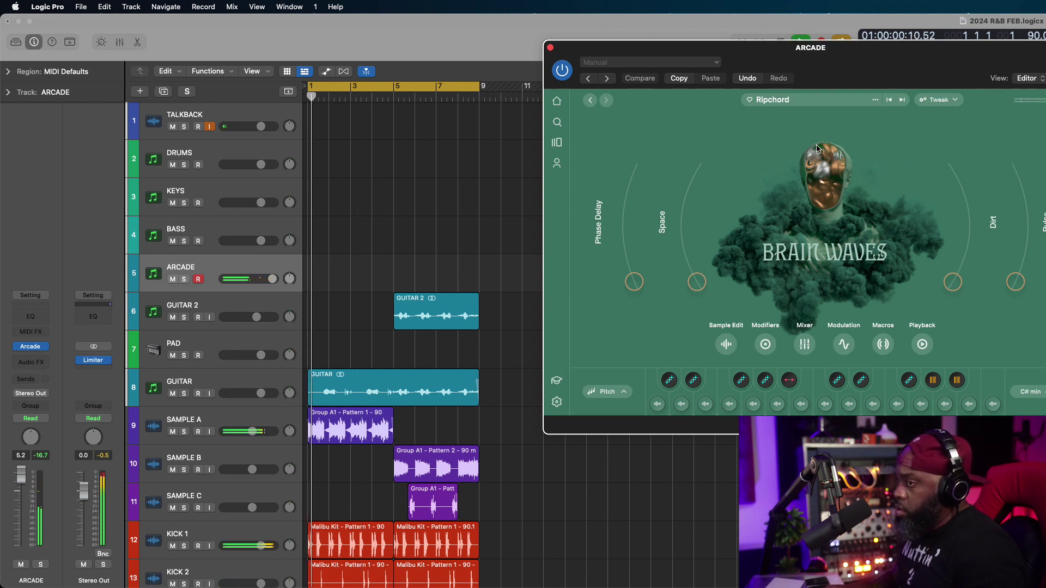
drag(272, 279, 246, 279)
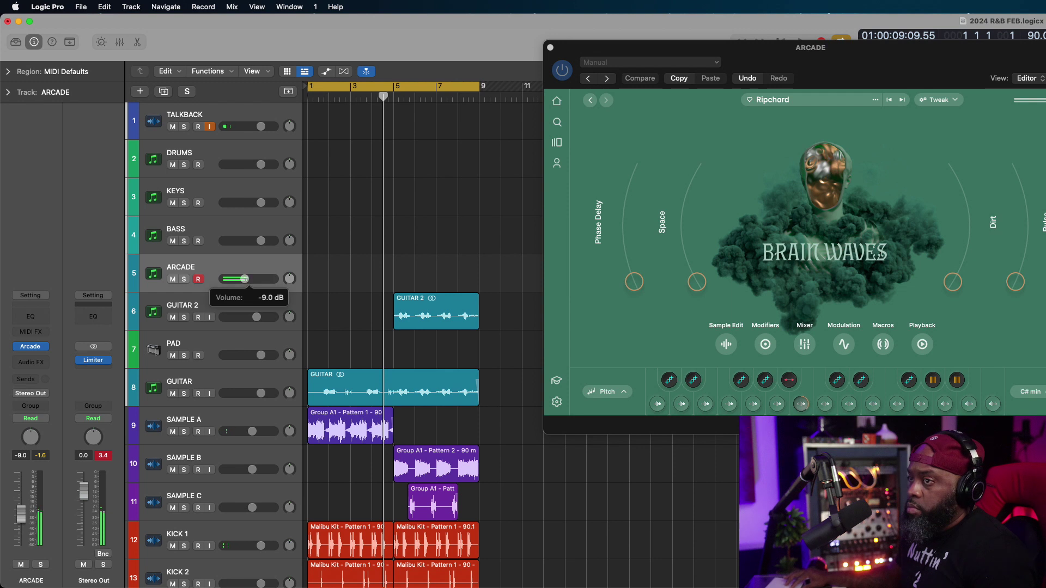
drag(245, 278, 251, 279)
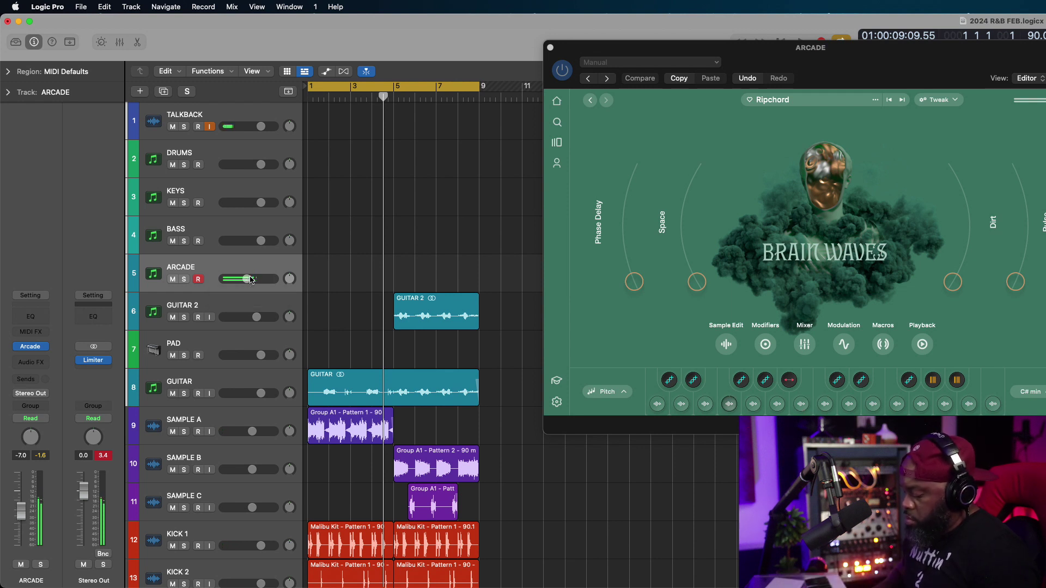
key(Return)
key(space)
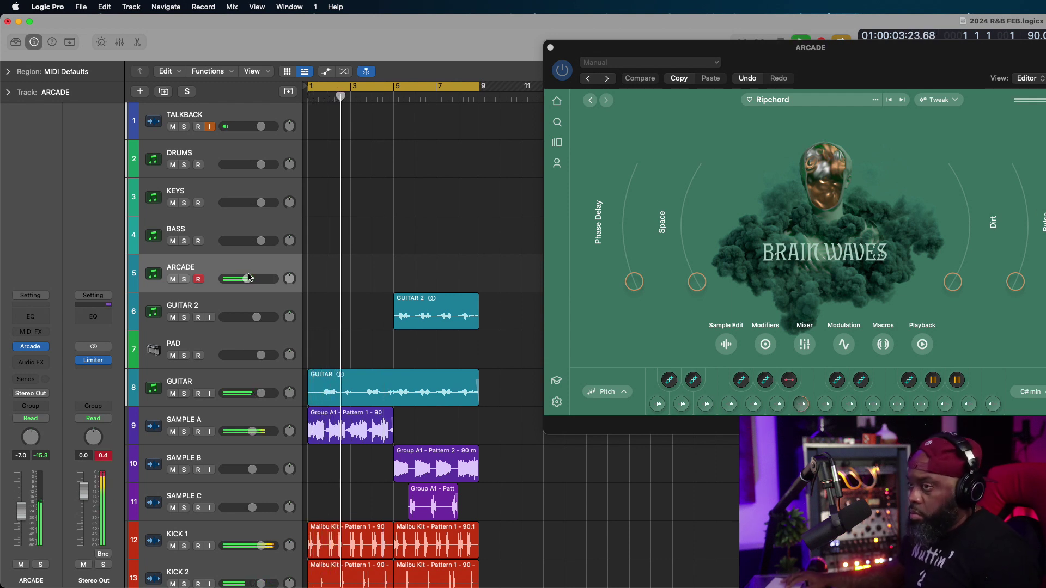
Step: Raise the ARCADE track's volume to 2.6 dB and replay the loop from its start
drag(248, 279, 266, 279)
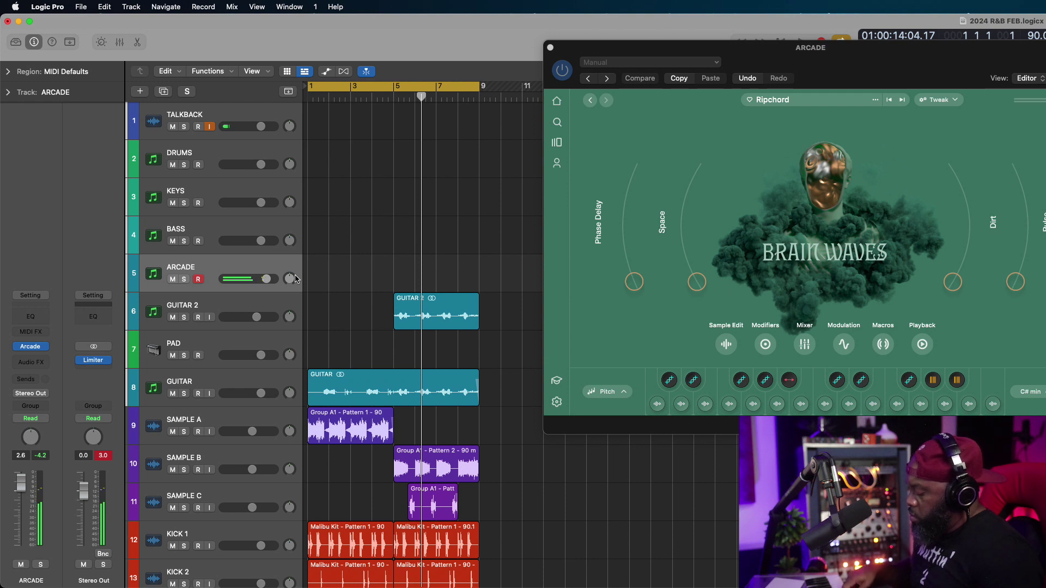
key(Return)
key(space)
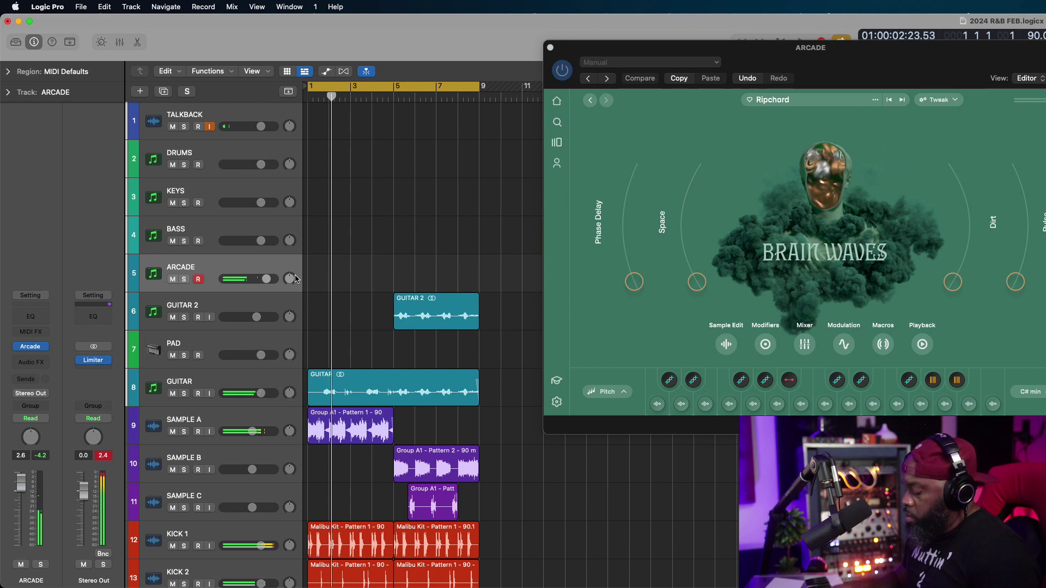
key(b)
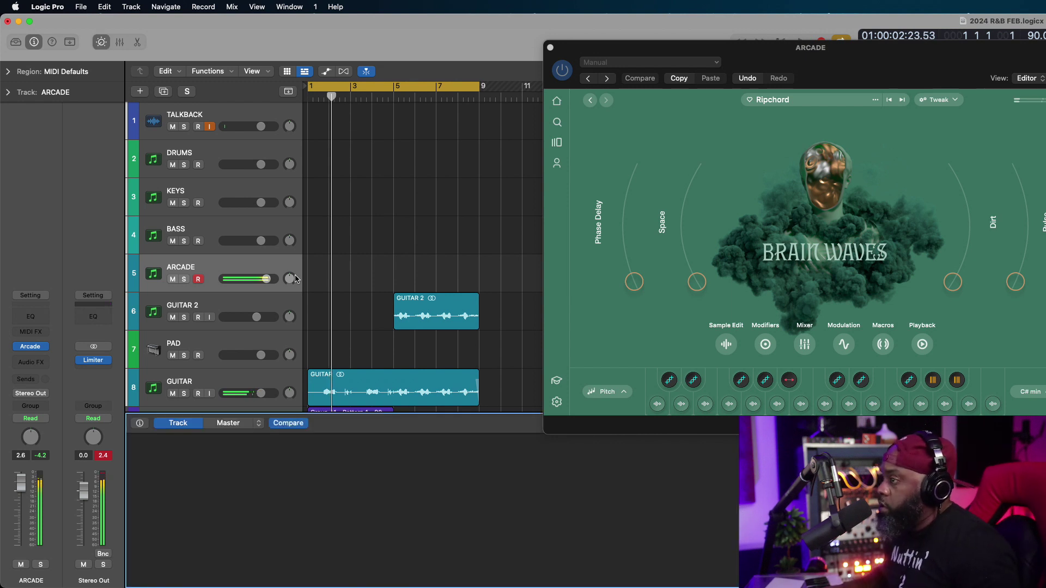
key(b)
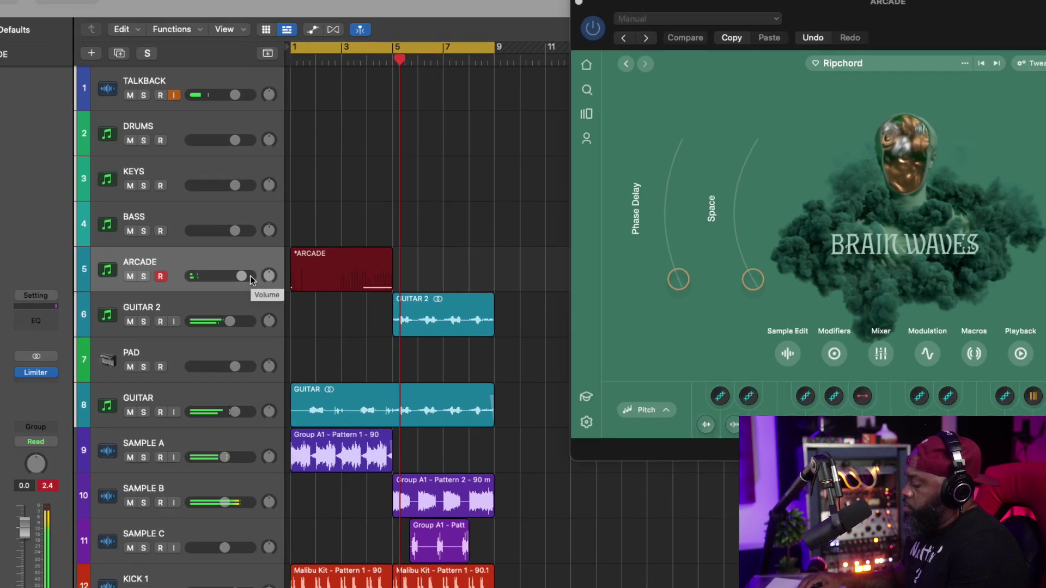
Step: Play the loop with the PAD audio part, and select the PAD region to open its region parameters
key(space)
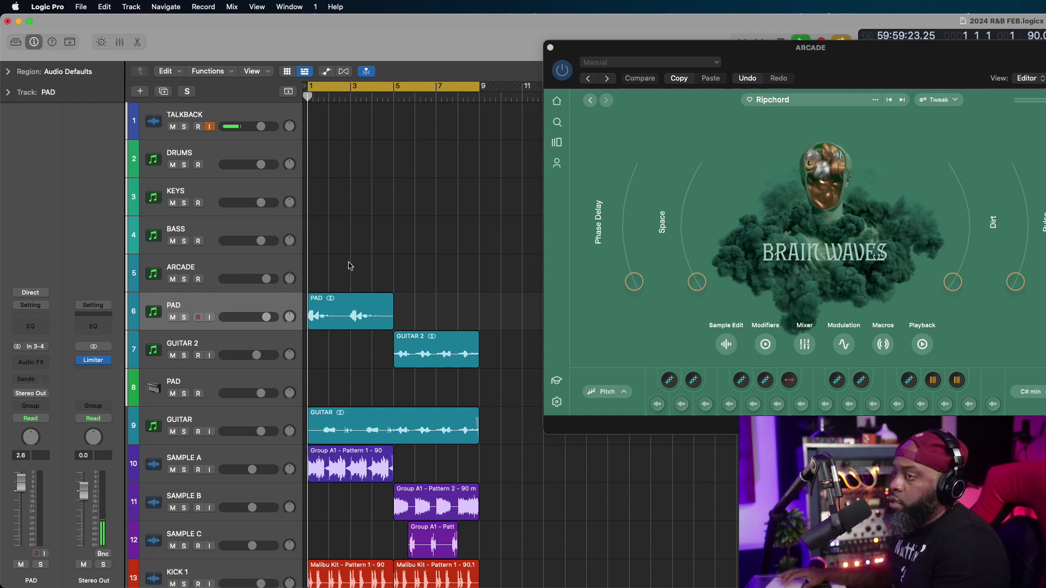
key(space)
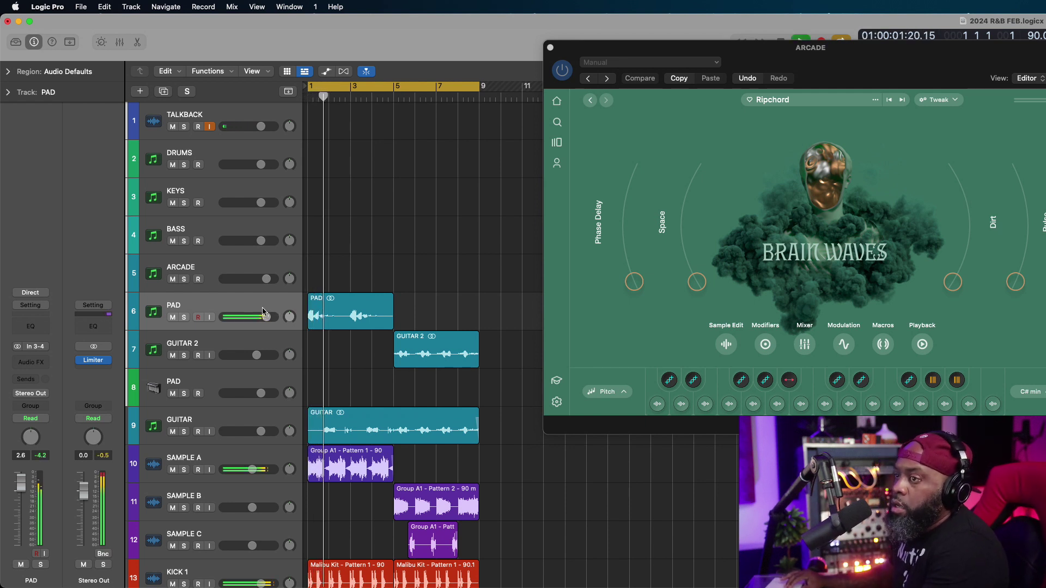
click(349, 319)
click(7, 71)
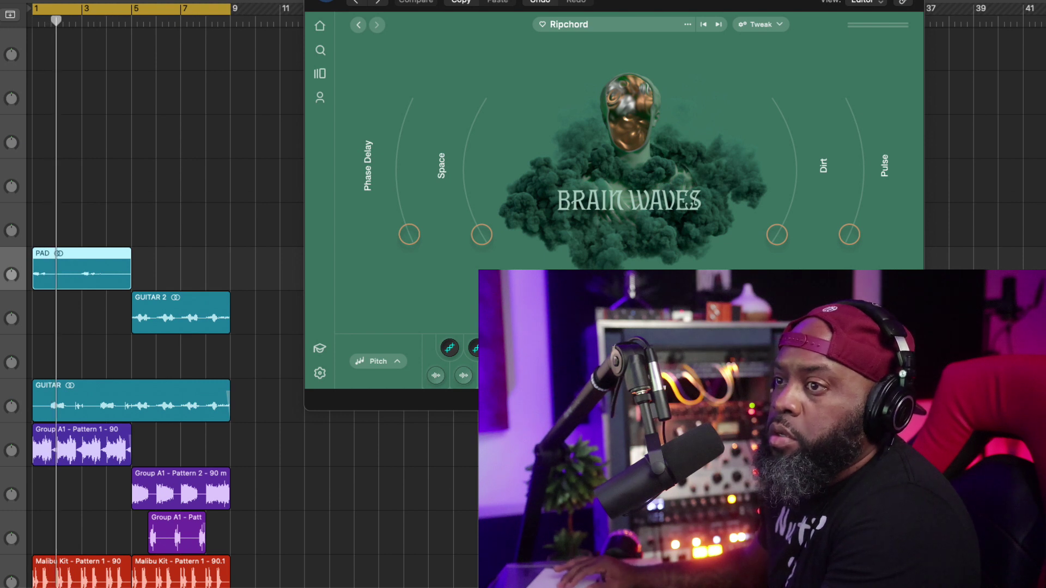
Step: Listen to the PAD audio region on its own from the loop's start, and bring the other tracks back in
key(space)
key(space)
key(ctrl+s)
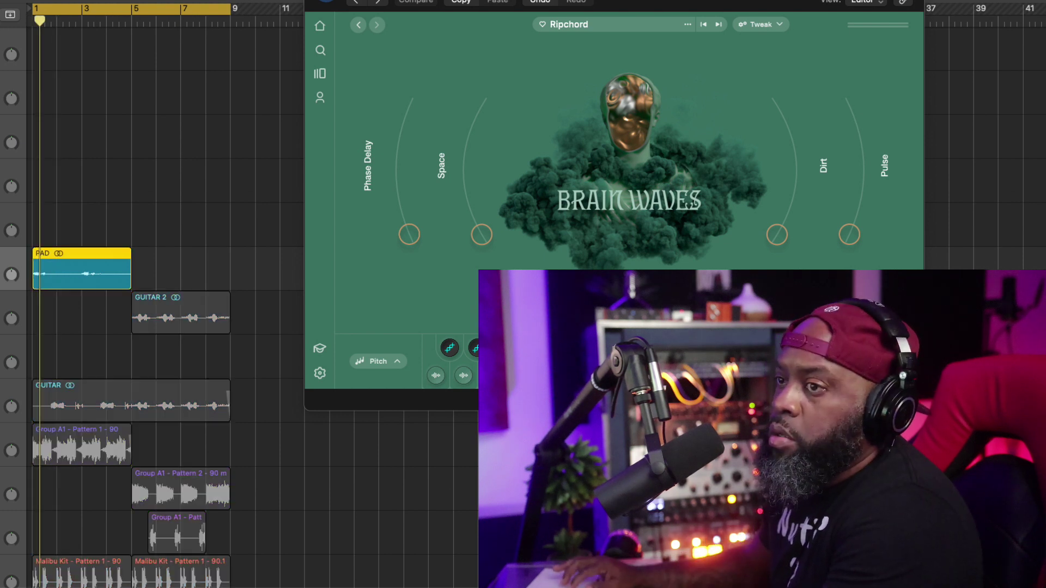
key(Return)
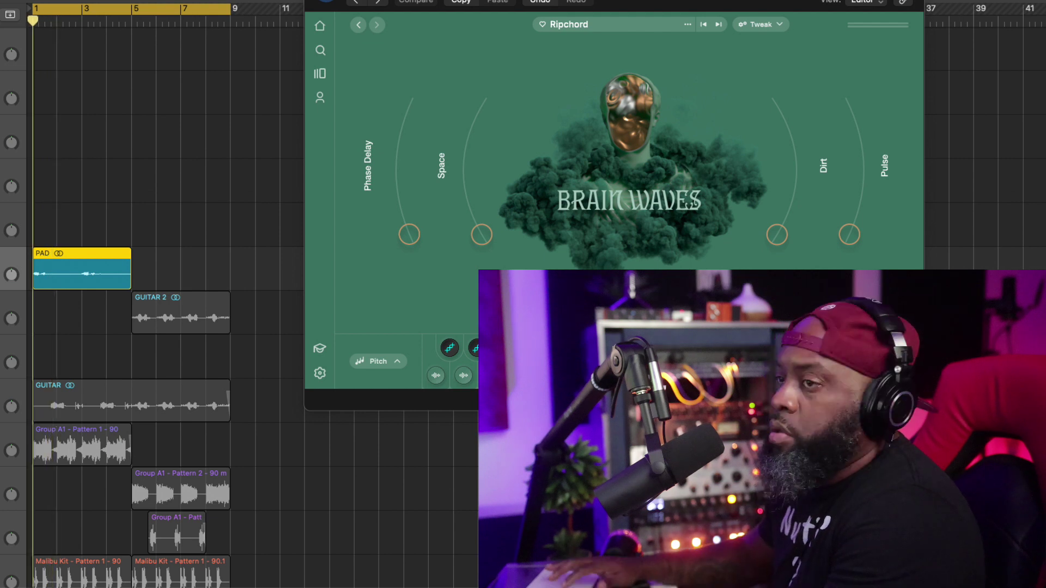
key(ctrl+s)
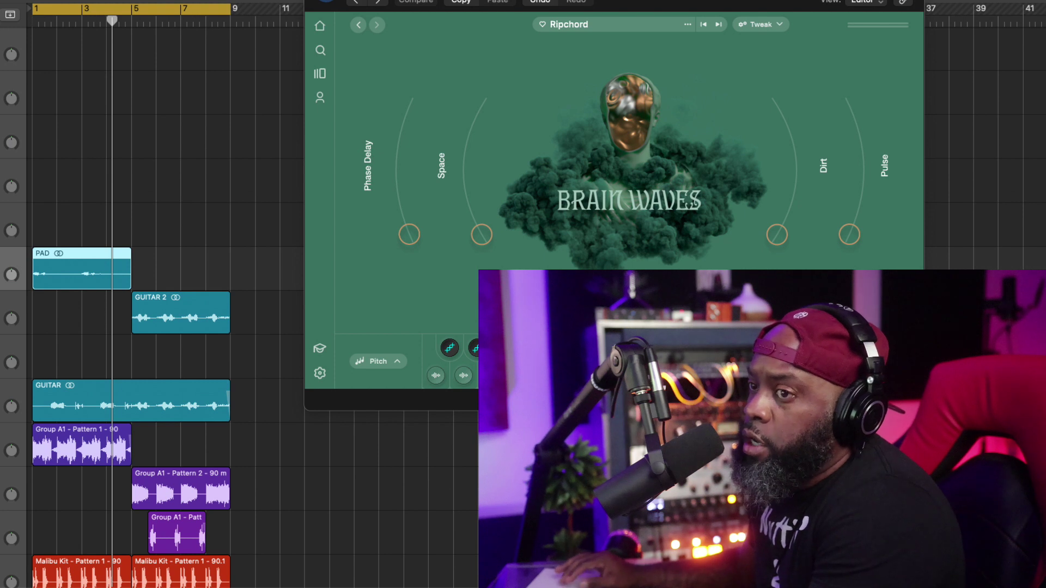
Step: Replay the full loop from its start to check how the PAD audio sits with the other tracks
key(Return)
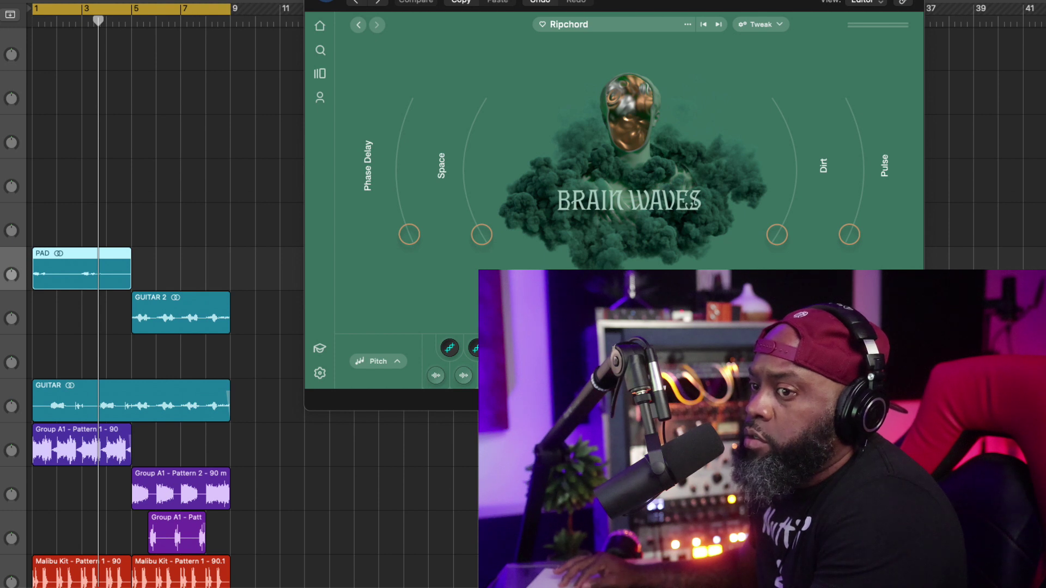
key(space)
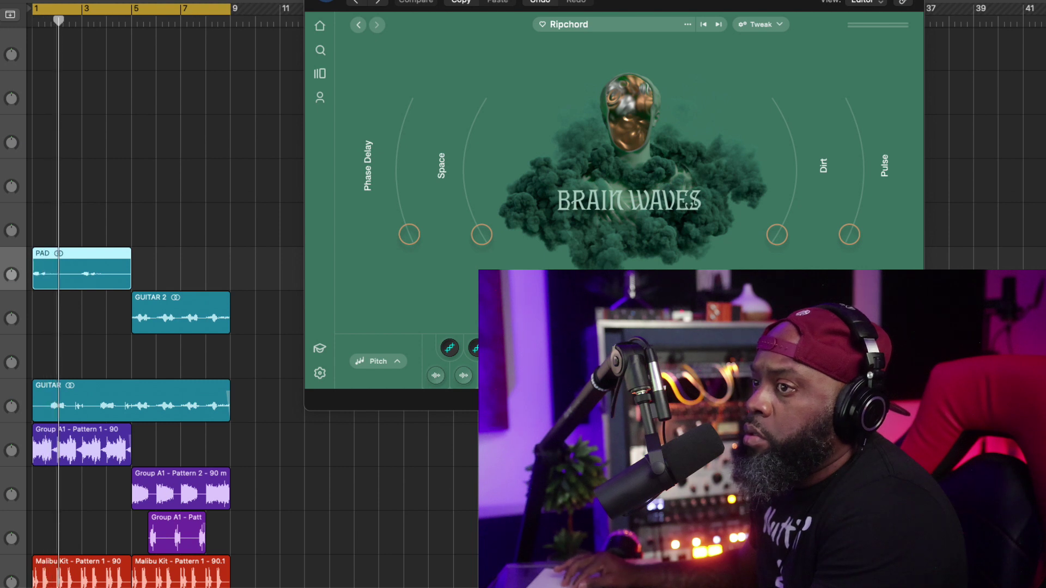
key(space)
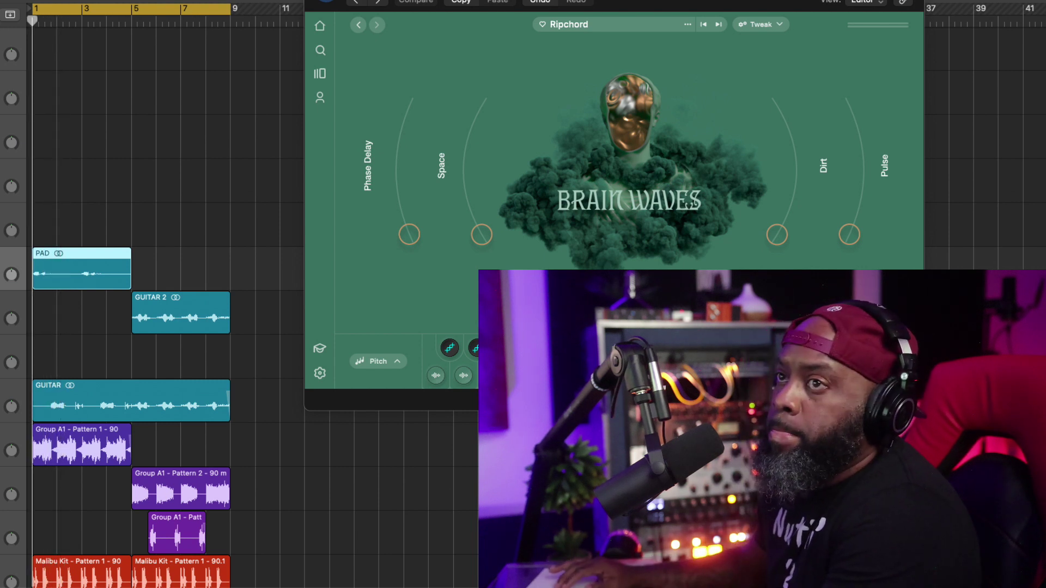
key(space)
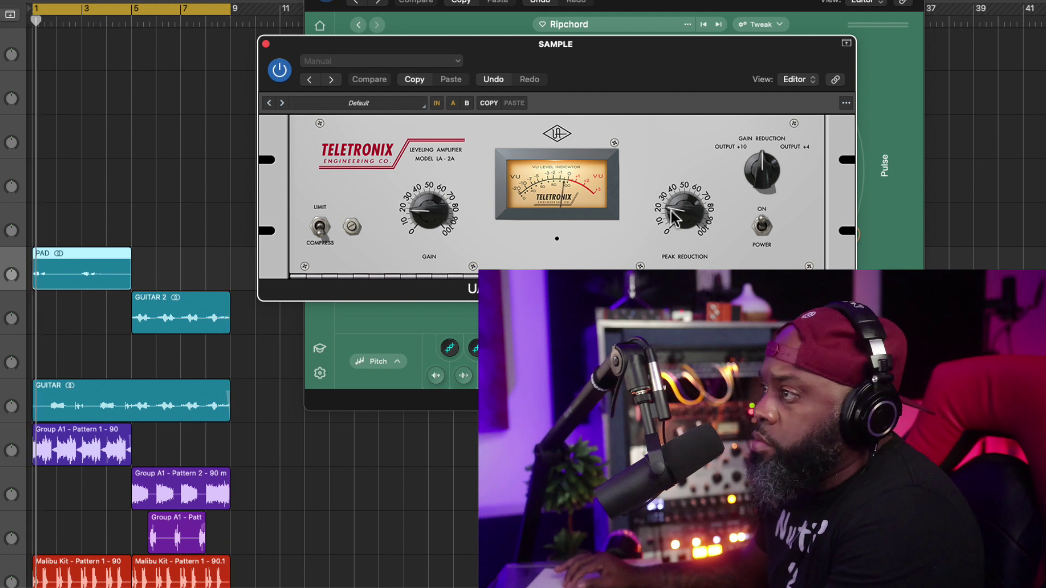
Step: Close the LA-2A compressor and Arcade plug-in windows, and select the KEYS track
click(265, 43)
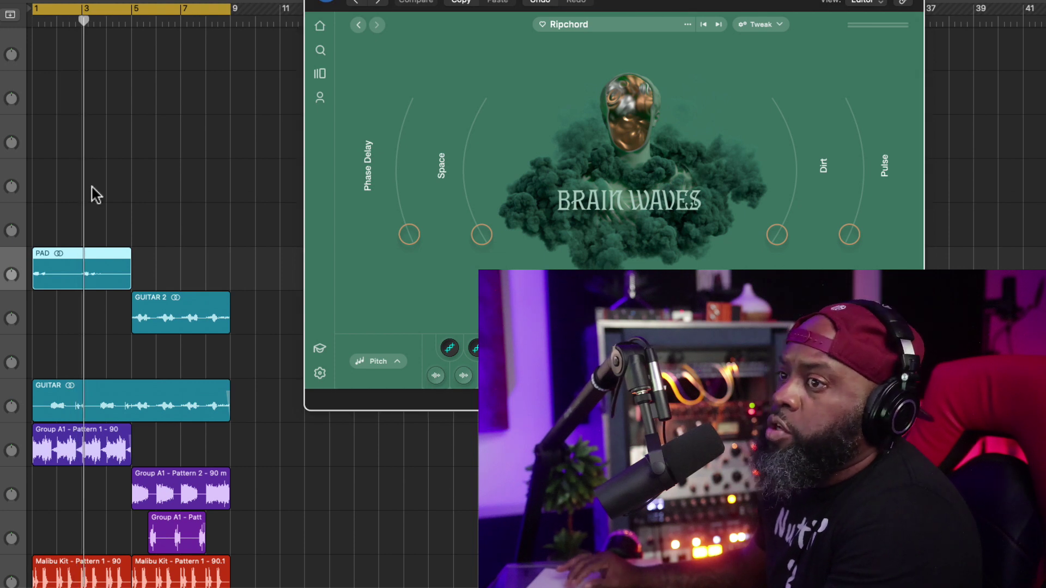
key(super+w)
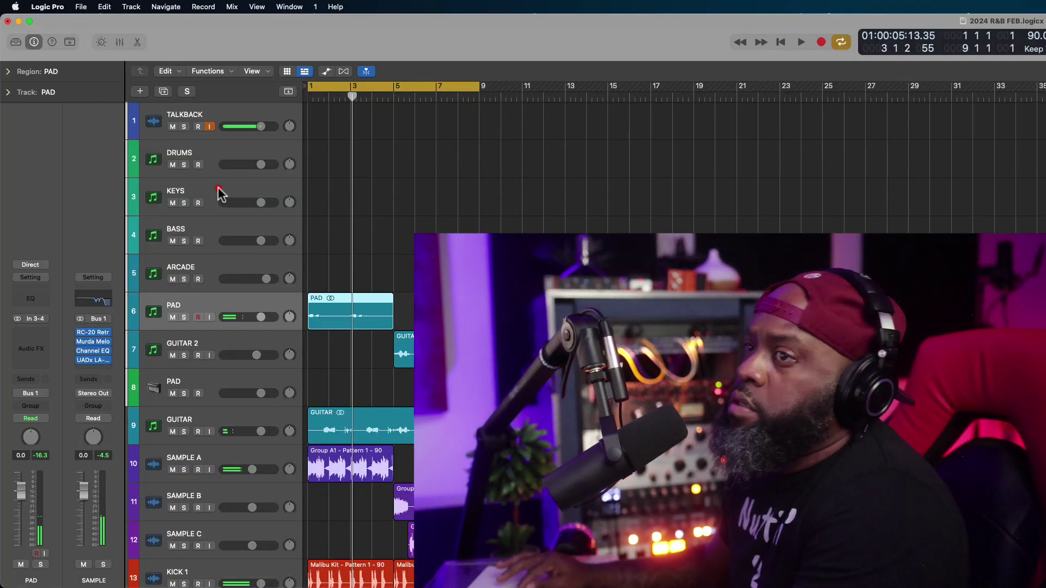
click(220, 192)
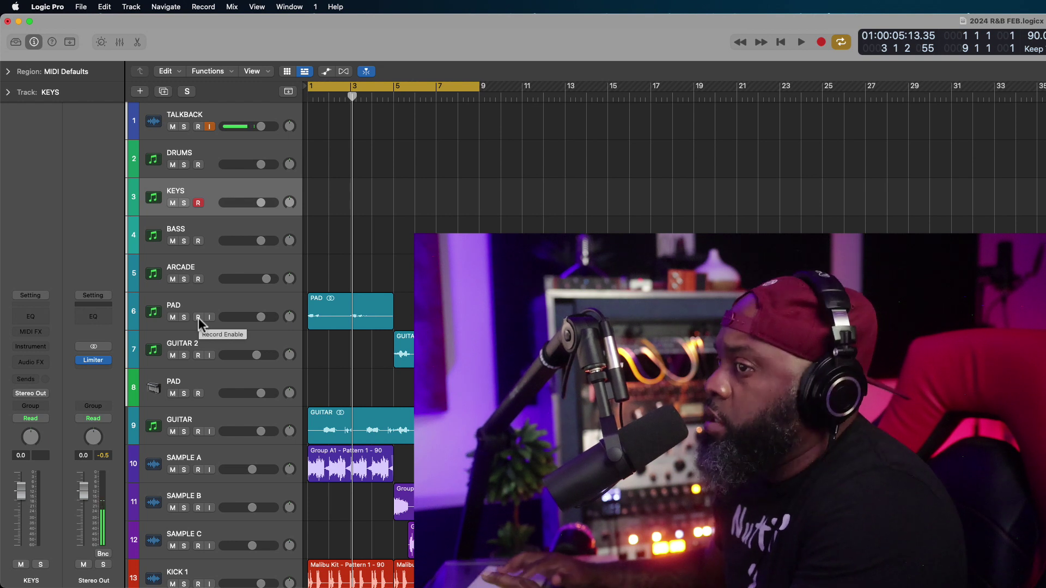
Step: Replace the E-Piano on the PAD instrument track with the stereo version of Keyscape, and load the Double Felt Grand patch
click(217, 386)
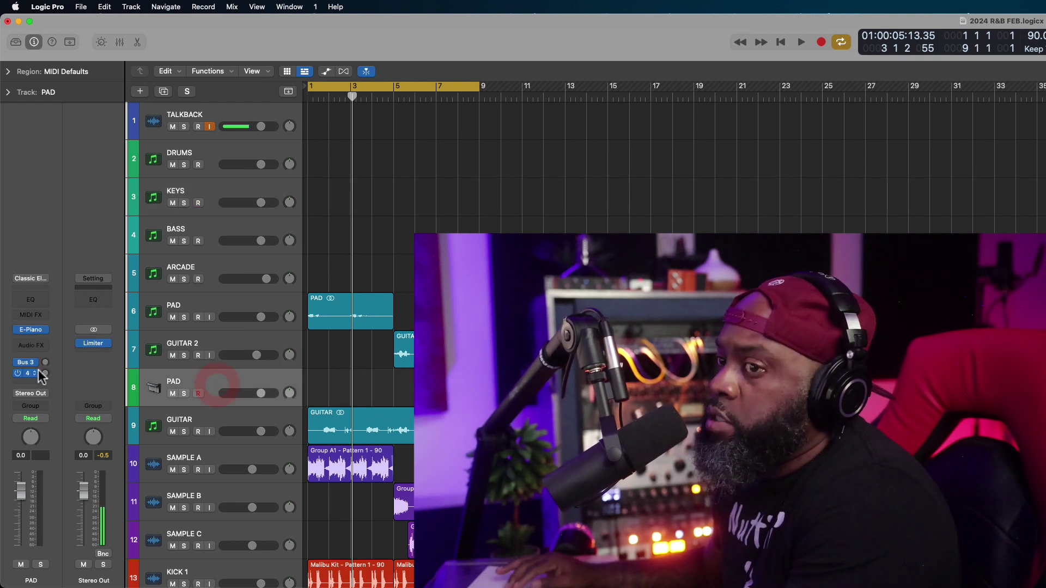
click(44, 330)
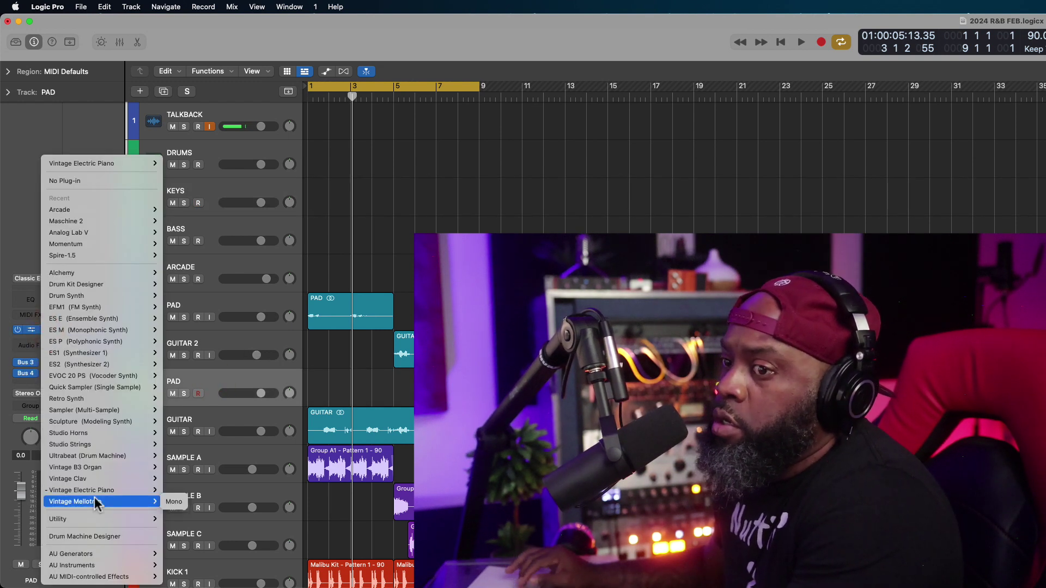
mouse_move(111, 569)
mouse_move(177, 554)
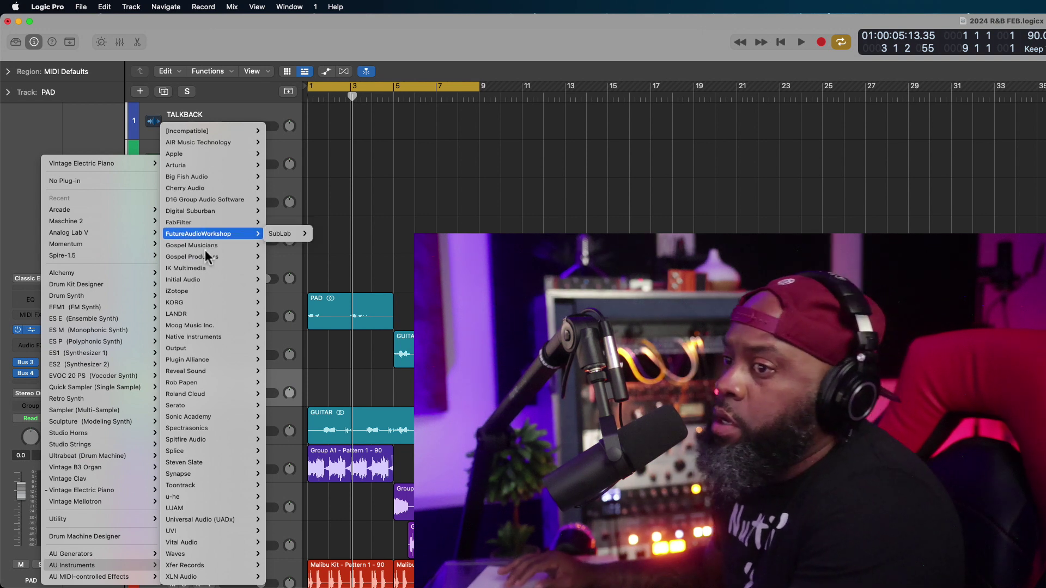
mouse_move(226, 442)
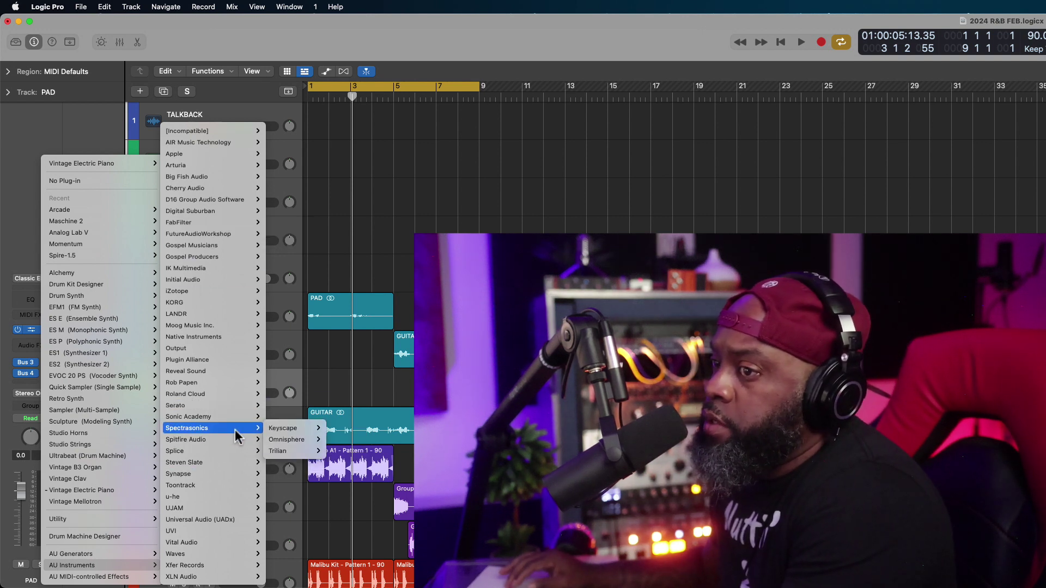
mouse_move(291, 433)
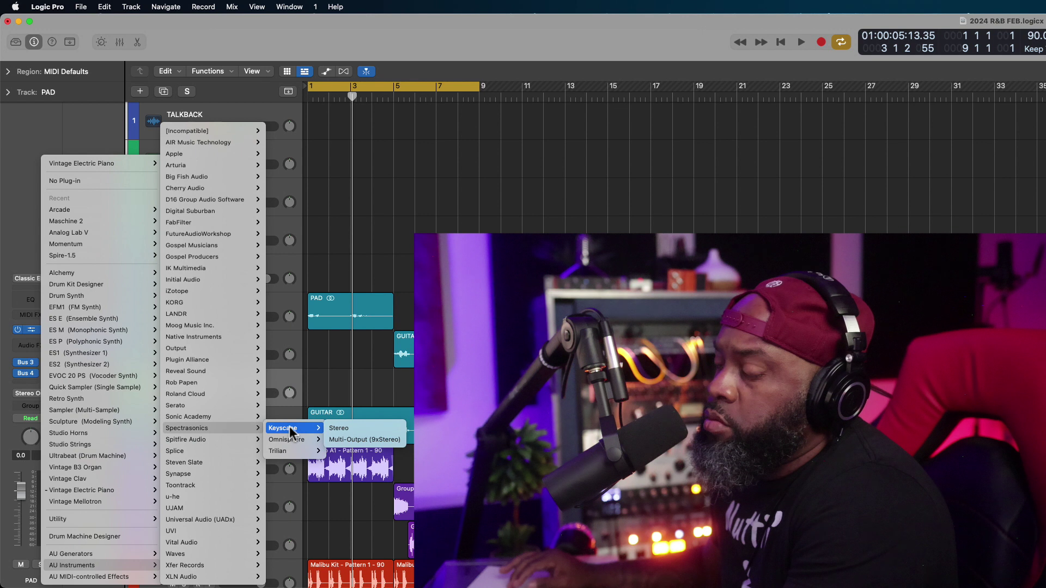
click(339, 429)
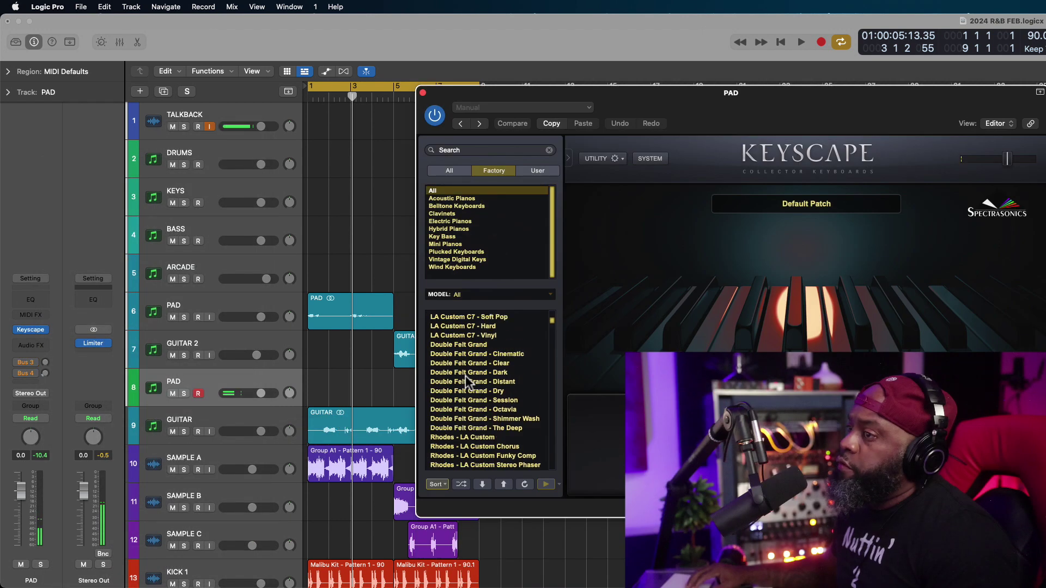
scroll(466, 381, up, 2)
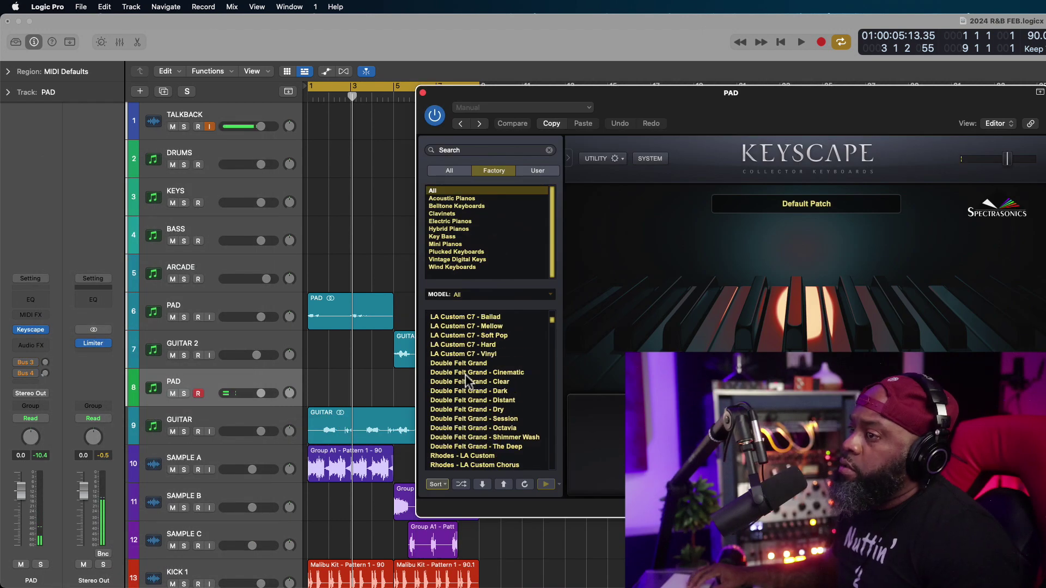
click(471, 364)
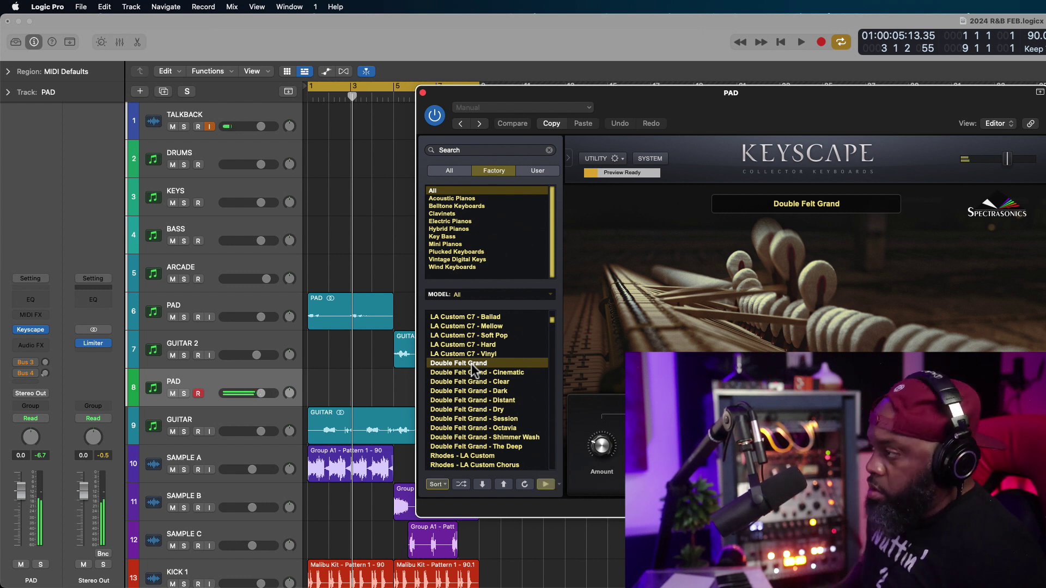
Step: Switch between the MIDIculous 4 keyboard display and Logic Pro, ending on the project's arrangement with the keyboard display hidden
mouse_move(708, 587)
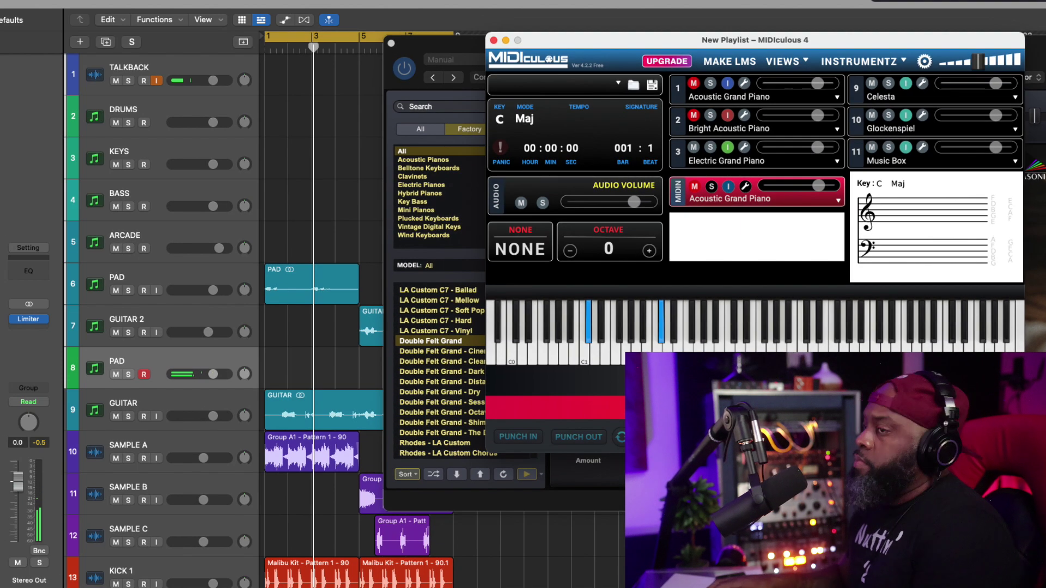
key(super+h)
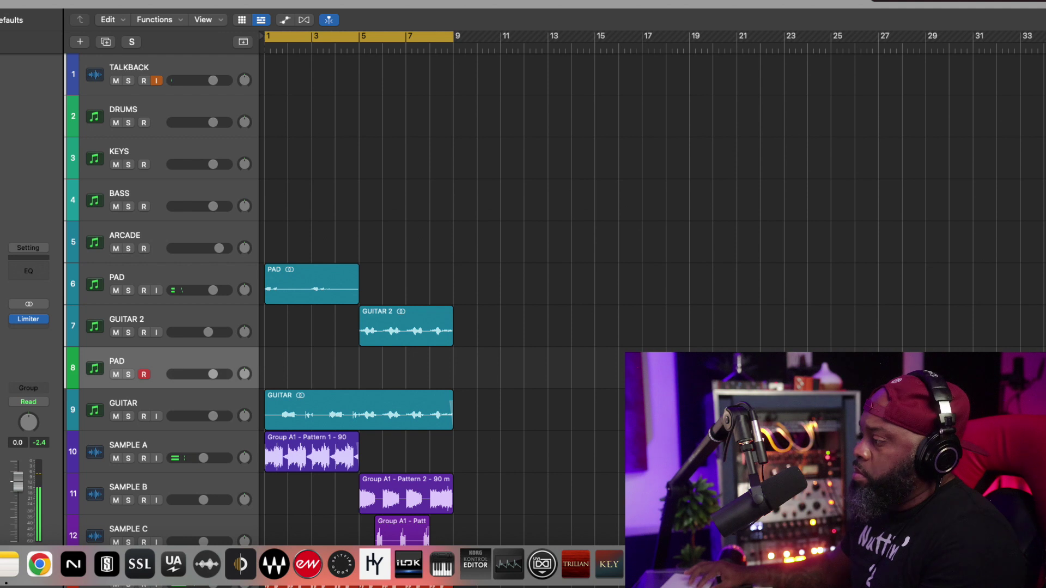
key(super+Tab)
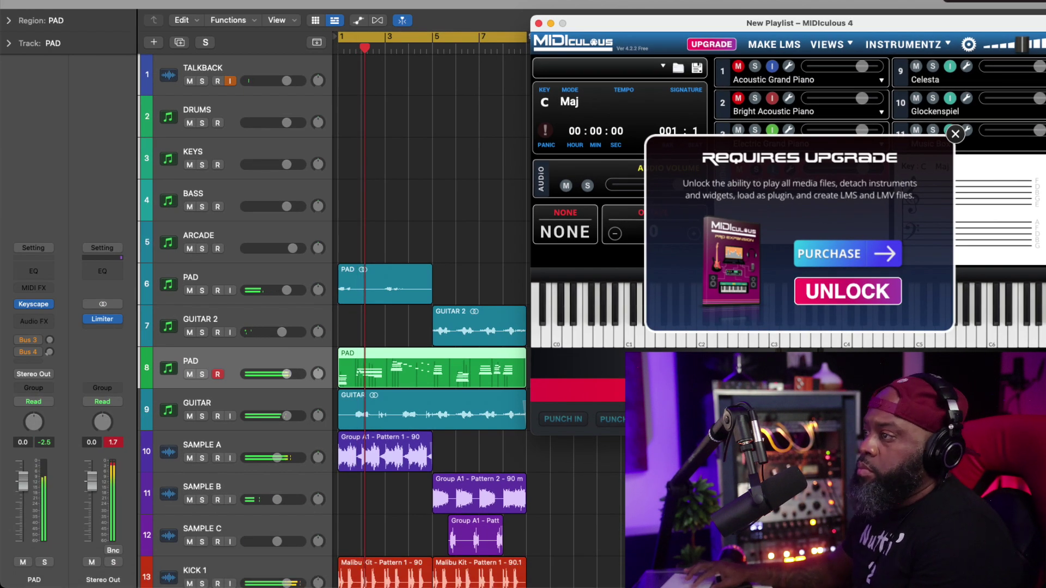
click(537, 357)
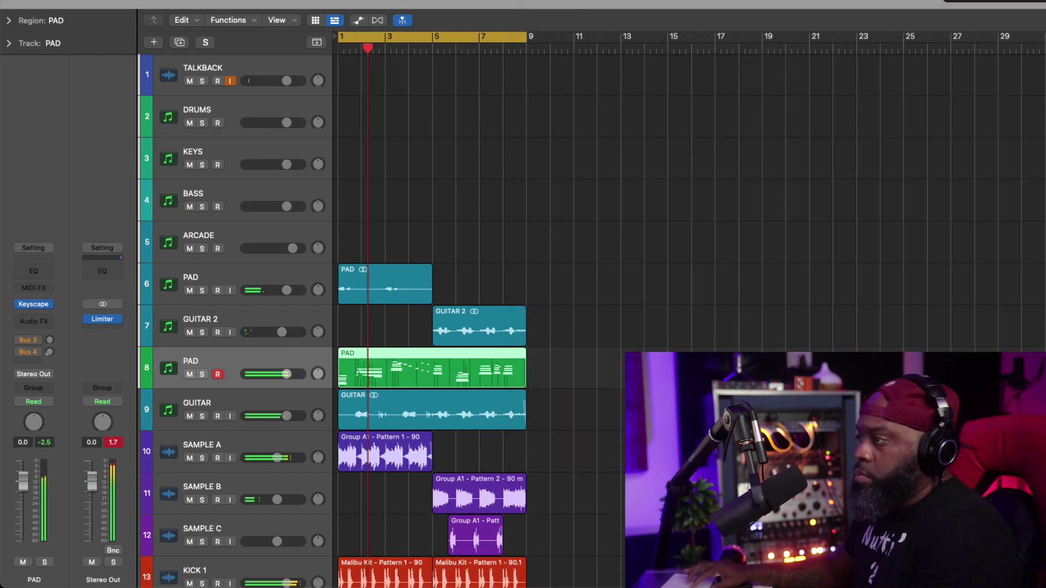
Step: Open the PAD MIDI region in the Piano Roll and examine its notes from bar 1 to bar 8 during playback
click(443, 361)
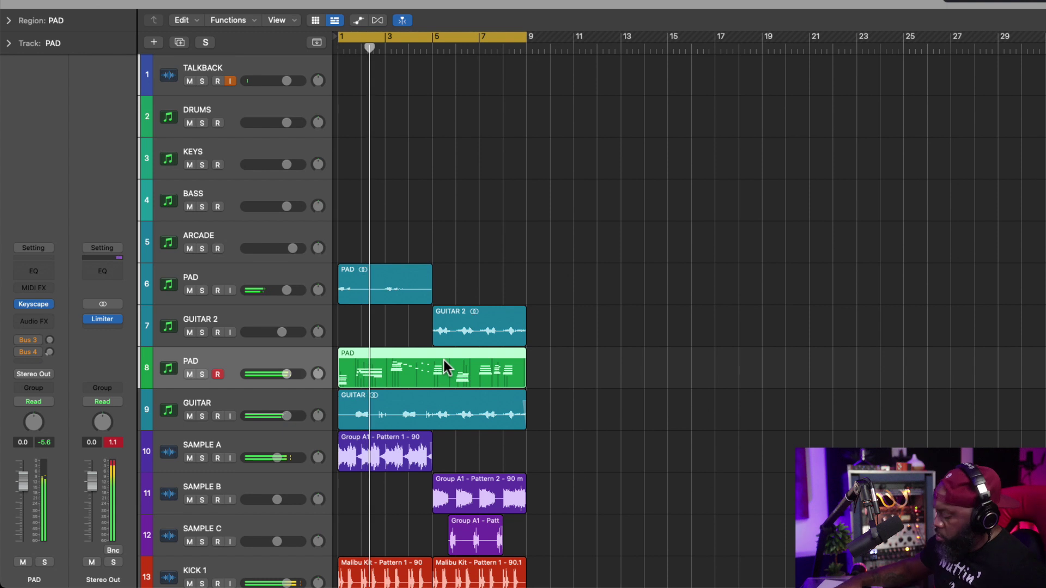
double_click(360, 372)
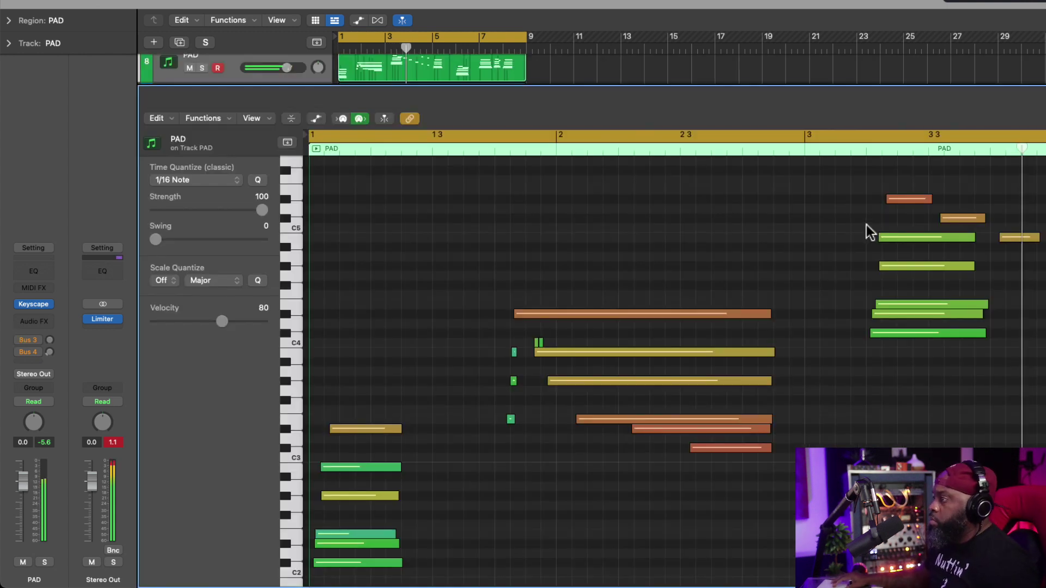
scroll(785, 253, down, 5)
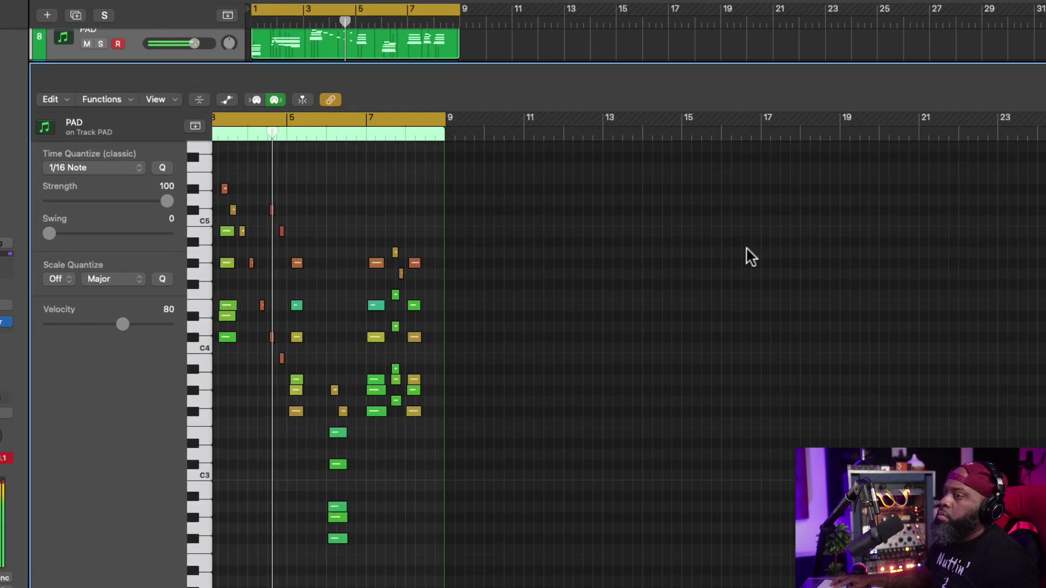
scroll(747, 247, up, 5)
scroll(747, 248, left, 10)
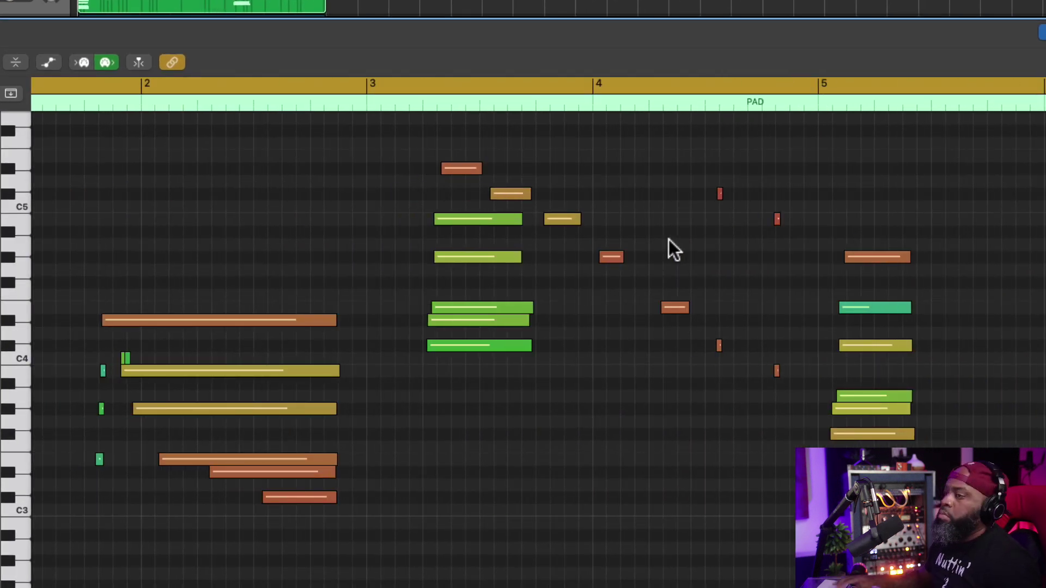
scroll(564, 217, down, 3)
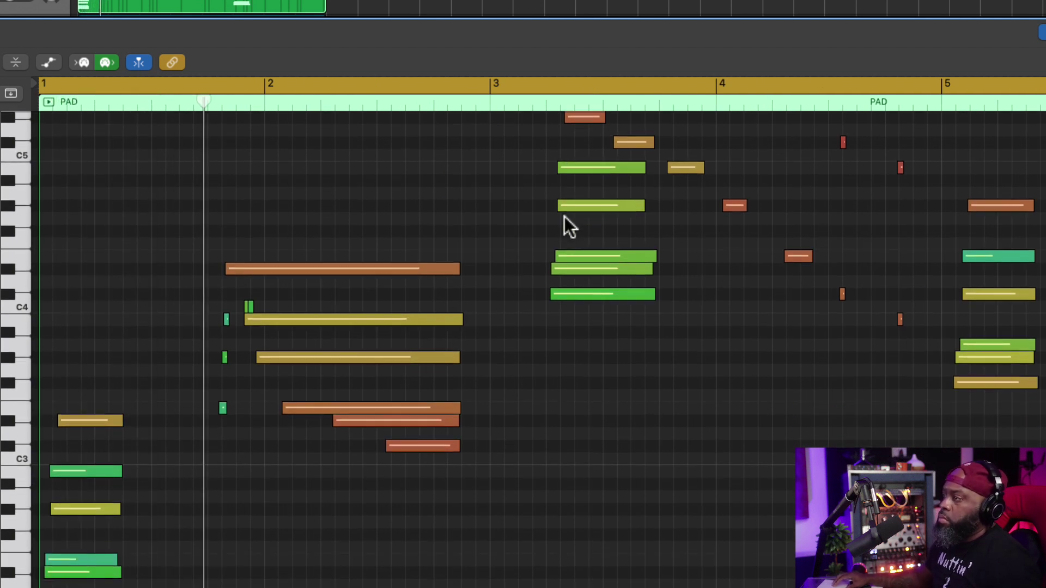
key(super+Up)
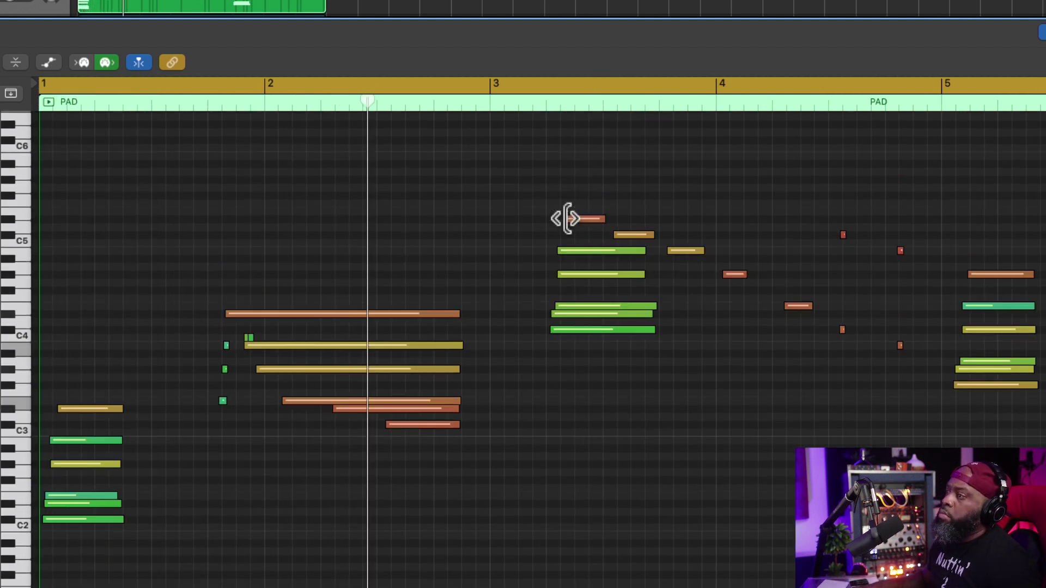
mouse_move(565, 218)
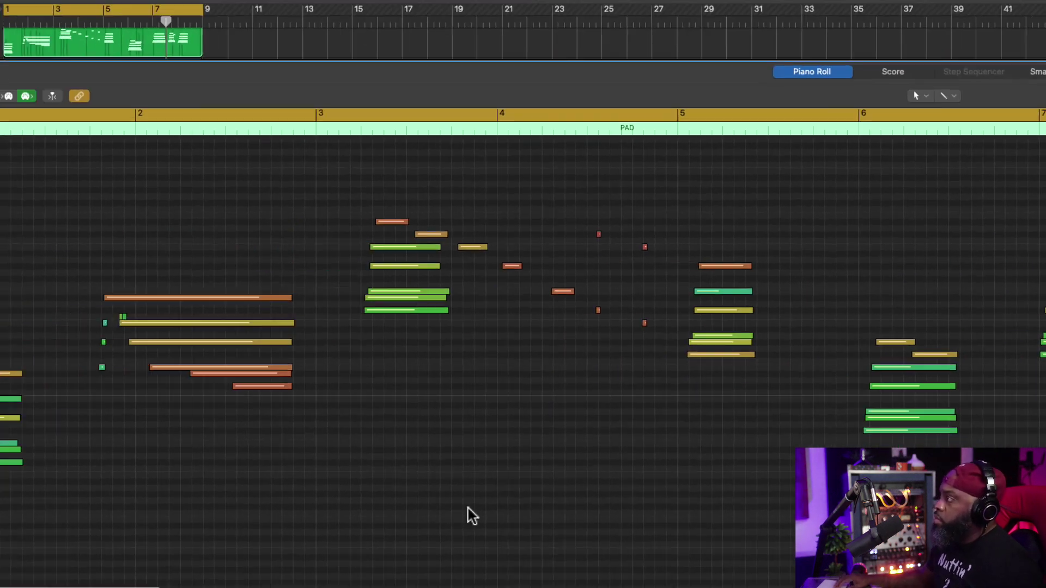
scroll(522, 505, right, 12)
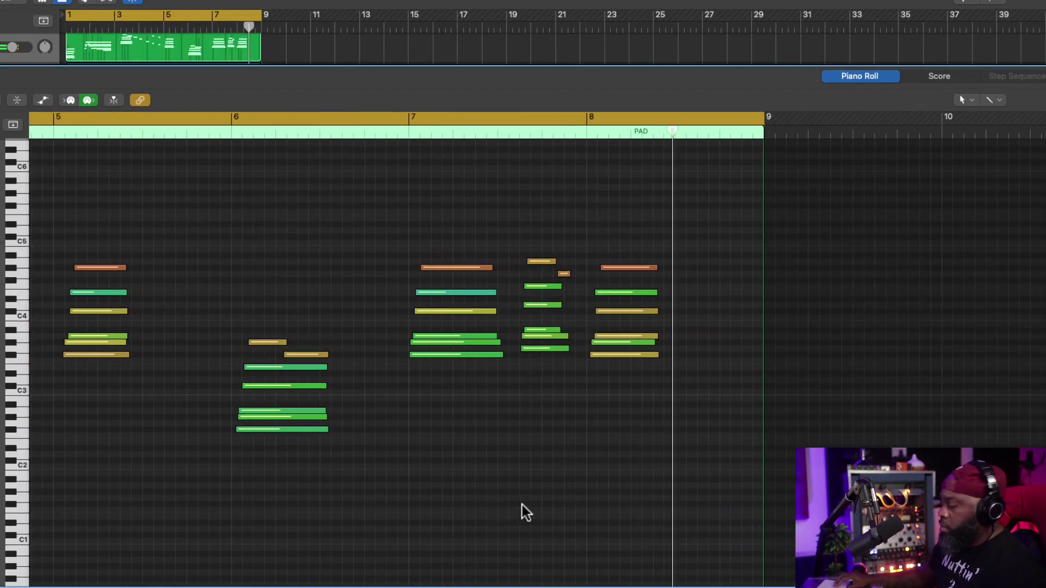
key(e)
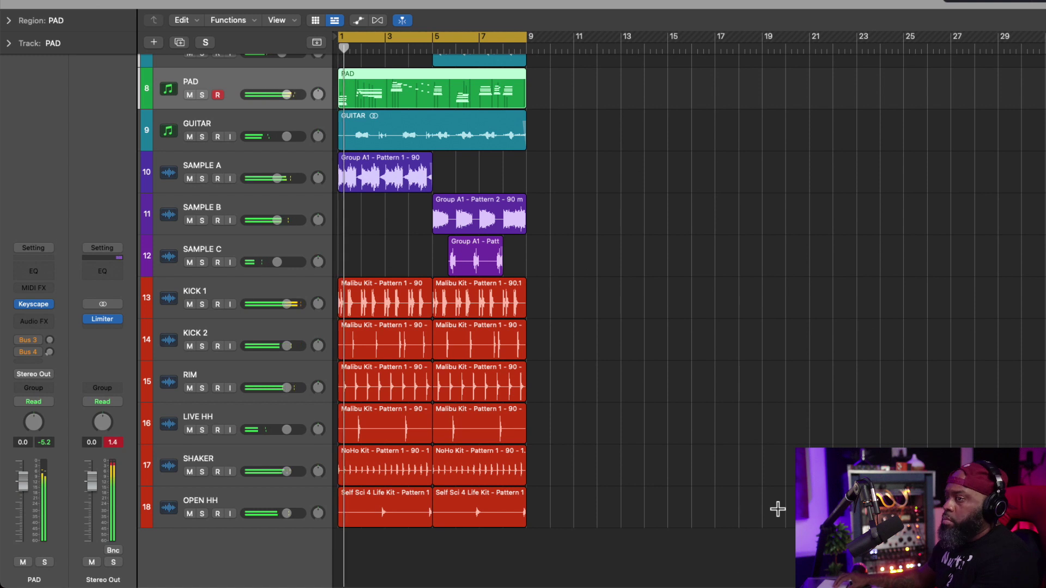
key(e)
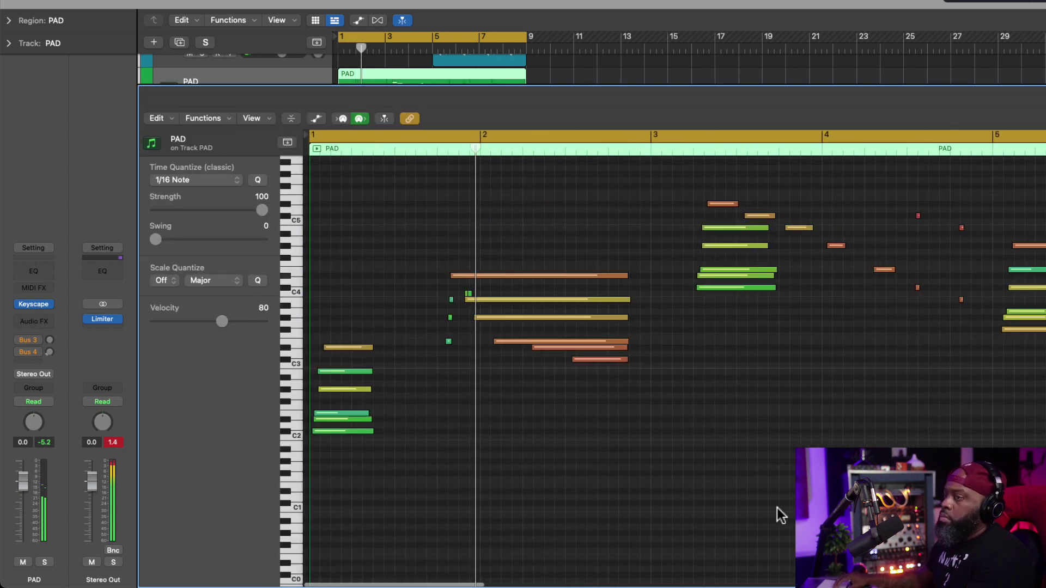
Step: Try the PAD region's first six-note chord one octave higher, listen from the start, and return it to its original octave
drag(368, 317, 319, 454)
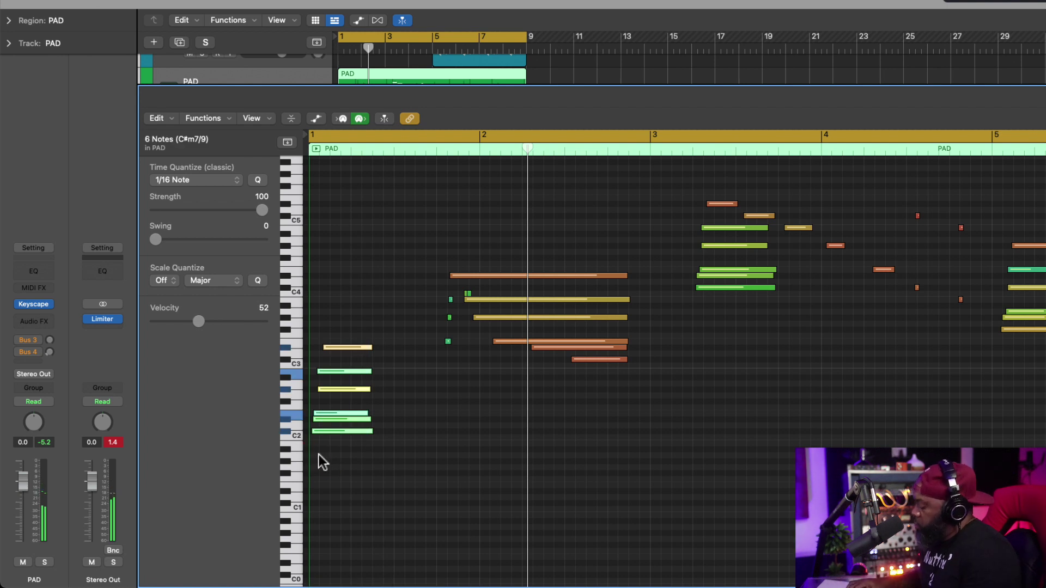
key(shift+alt+Up)
key(shift+space)
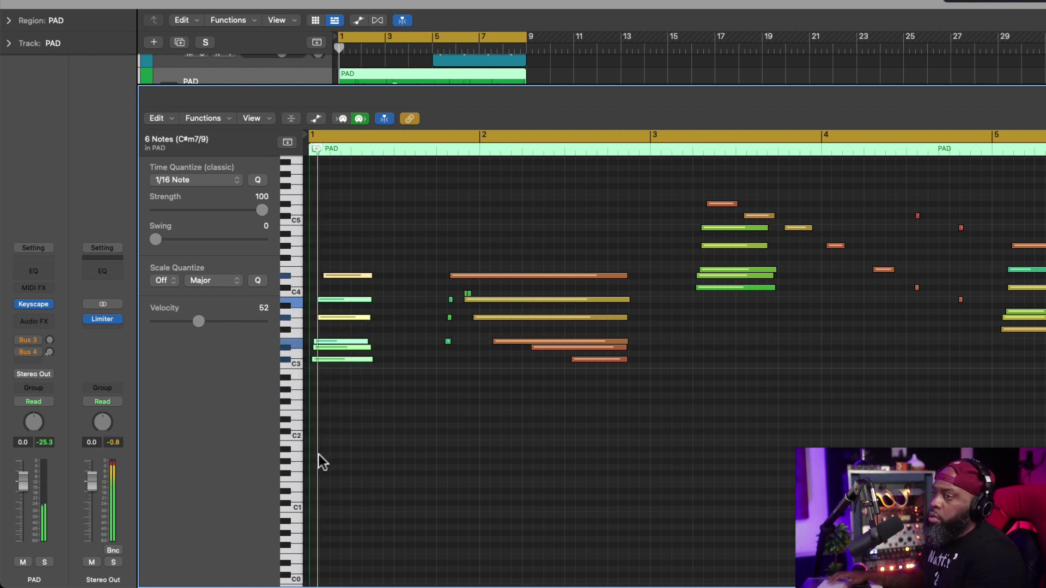
key(shift+space)
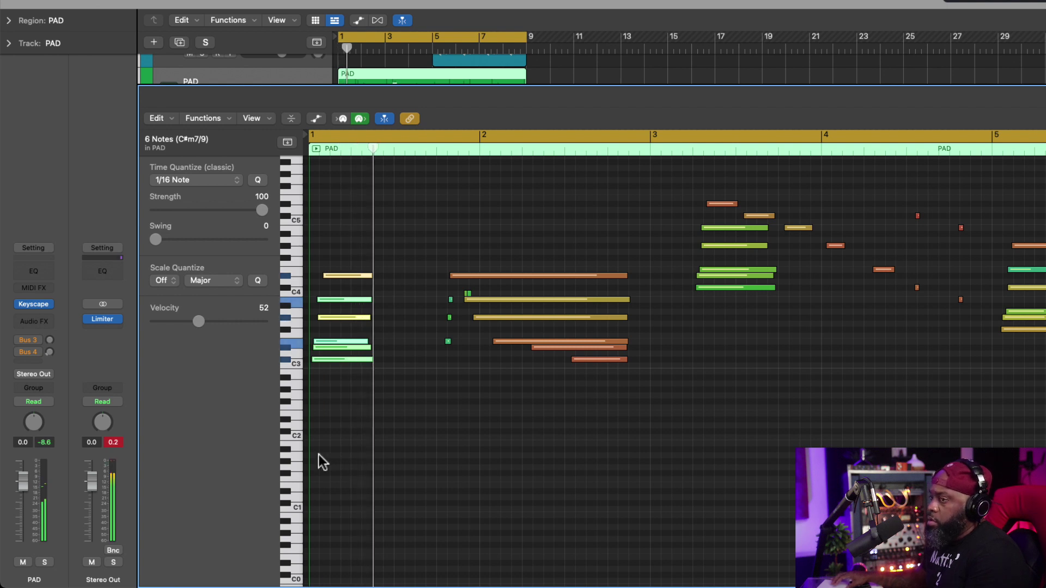
key(shift+alt+Down)
key(shift+space)
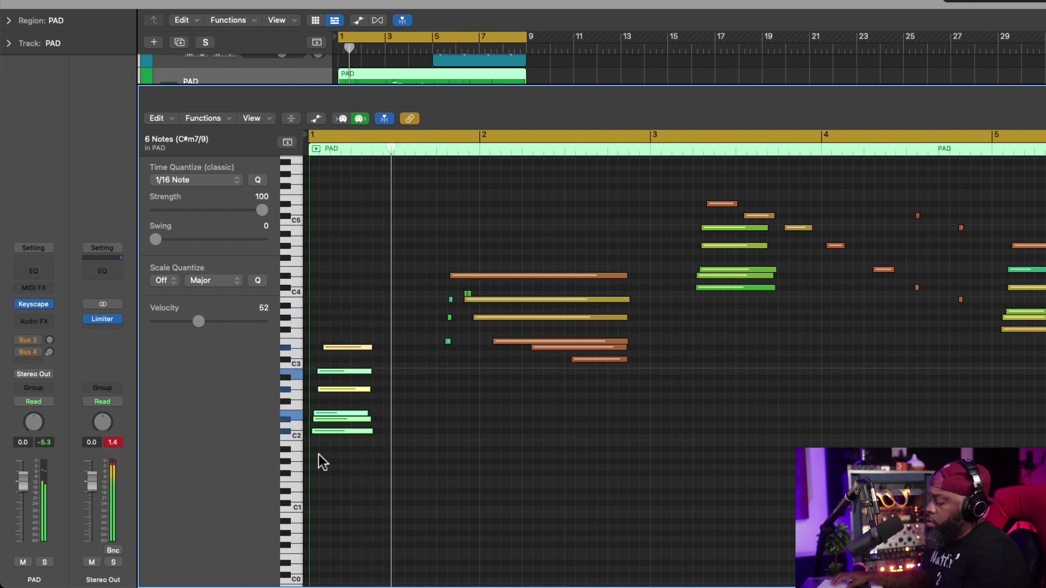
Step: Close the Piano Roll to return to the full arrangement and restart playback from the beginning
key(space)
key(e)
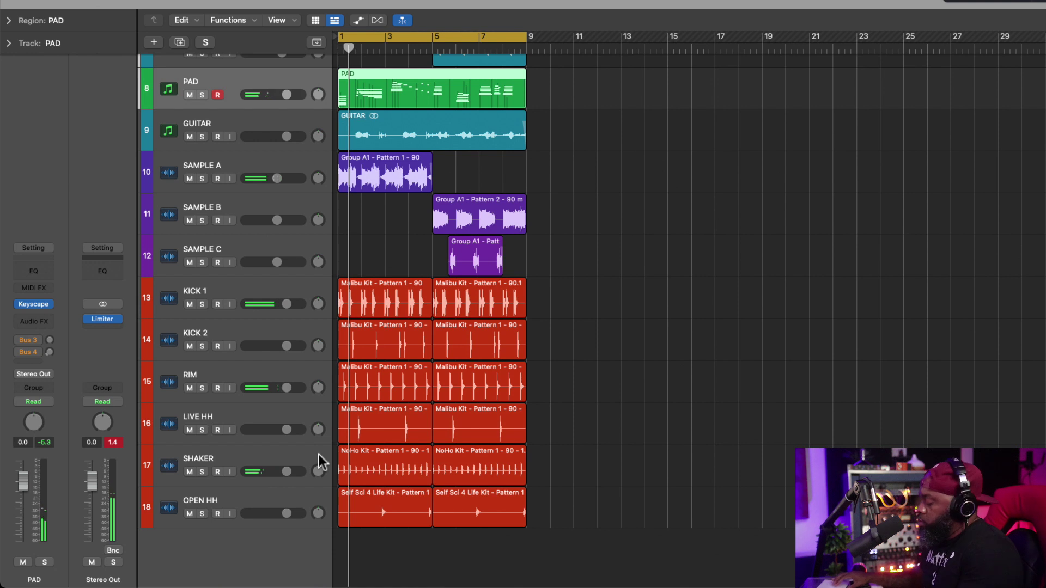
key(shift+space)
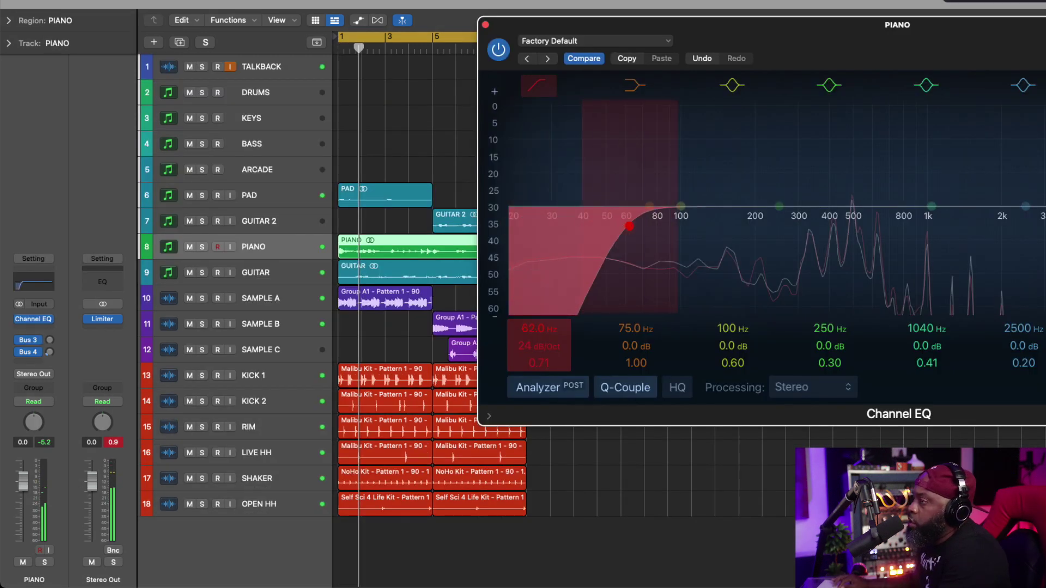
Step: Set the PIANO track's Channel EQ low cut to 173 Hz at 24 dB/Oct and close the EQ window
drag(738, 225, 740, 225)
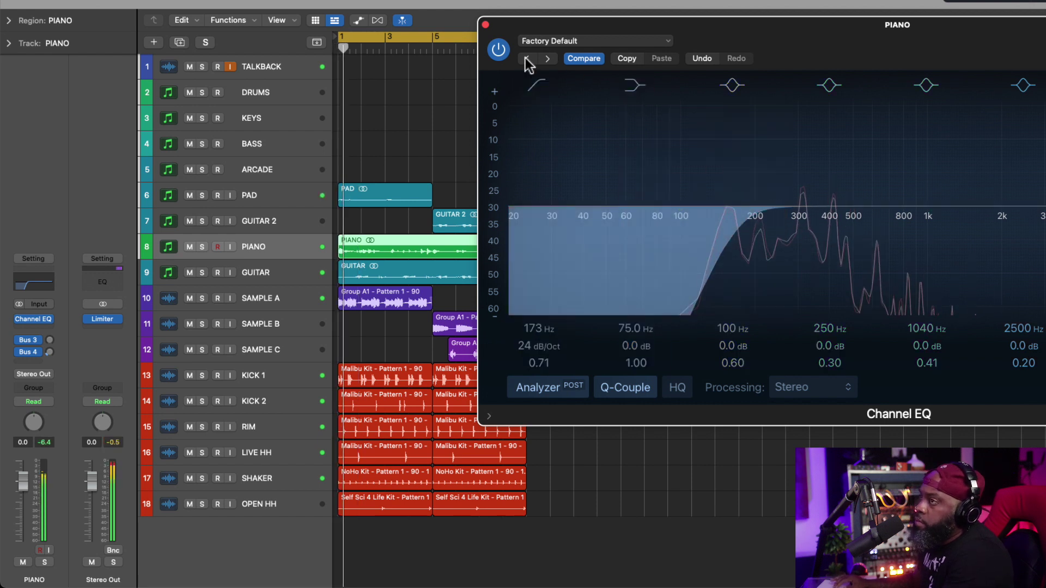
click(485, 25)
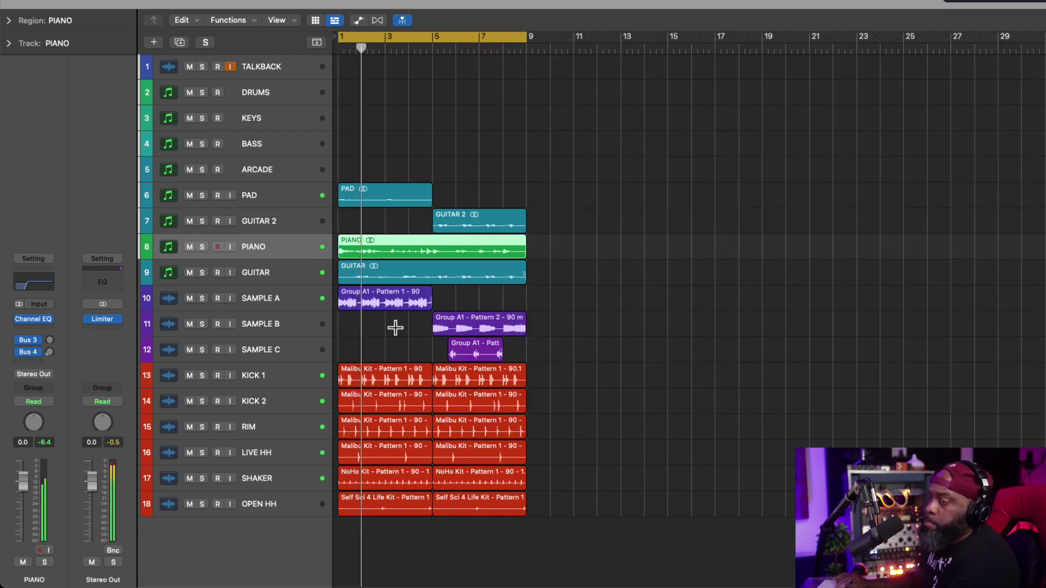
Step: Toggle the mutes of the PAD and GUITAR 2 tracks to compare the beat with and without each part
click(189, 196)
click(190, 219)
click(189, 198)
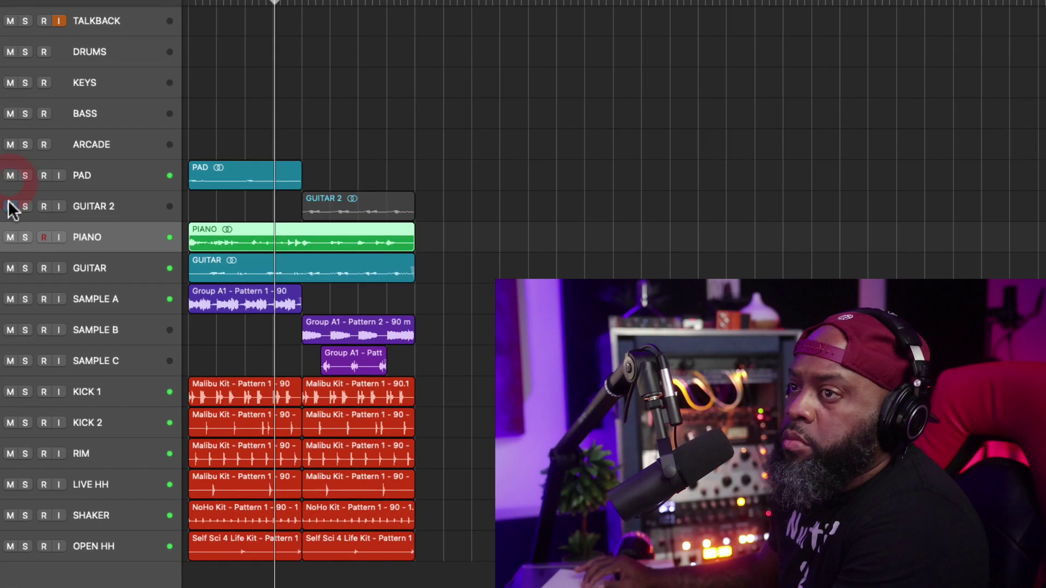
click(178, 219)
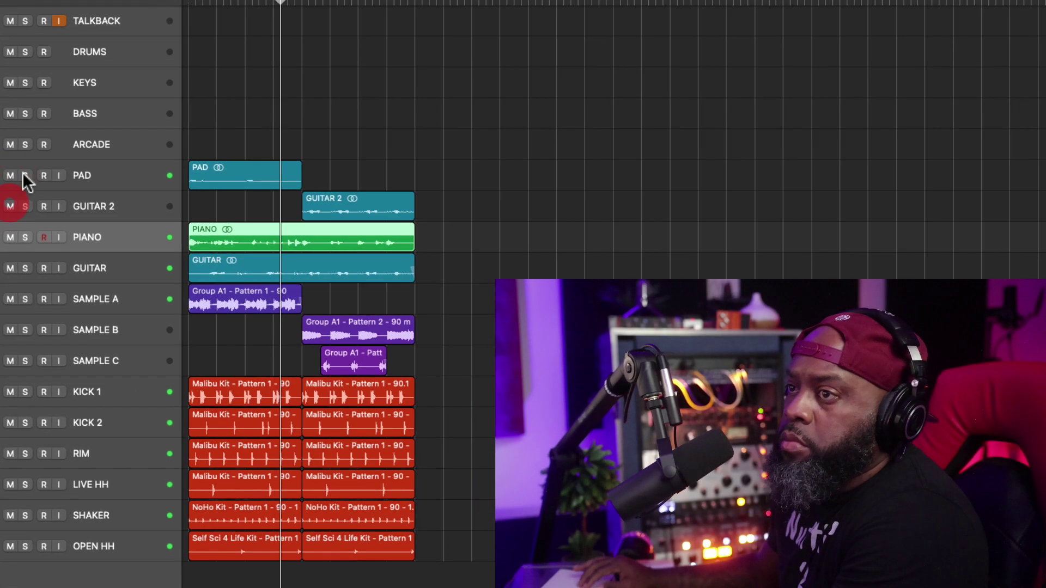
Step: Solo the PAD, GUITAR 2, PIANO and GUITAR tracks, comparing them with and without the samples, and keep SAMPLE A soloed too
drag(189, 194, 187, 296)
drag(21, 297, 21, 355)
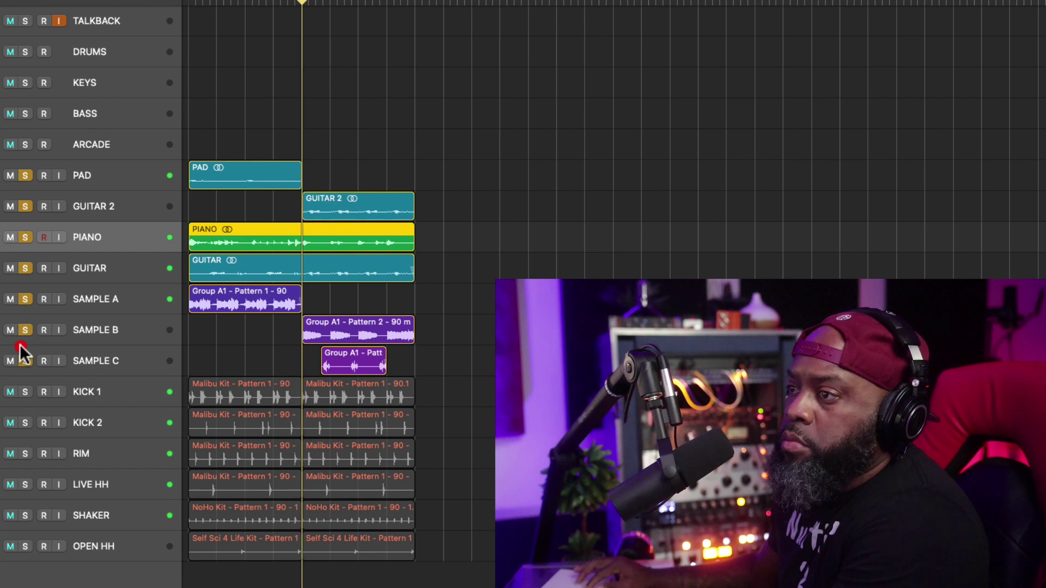
drag(22, 356, 20, 298)
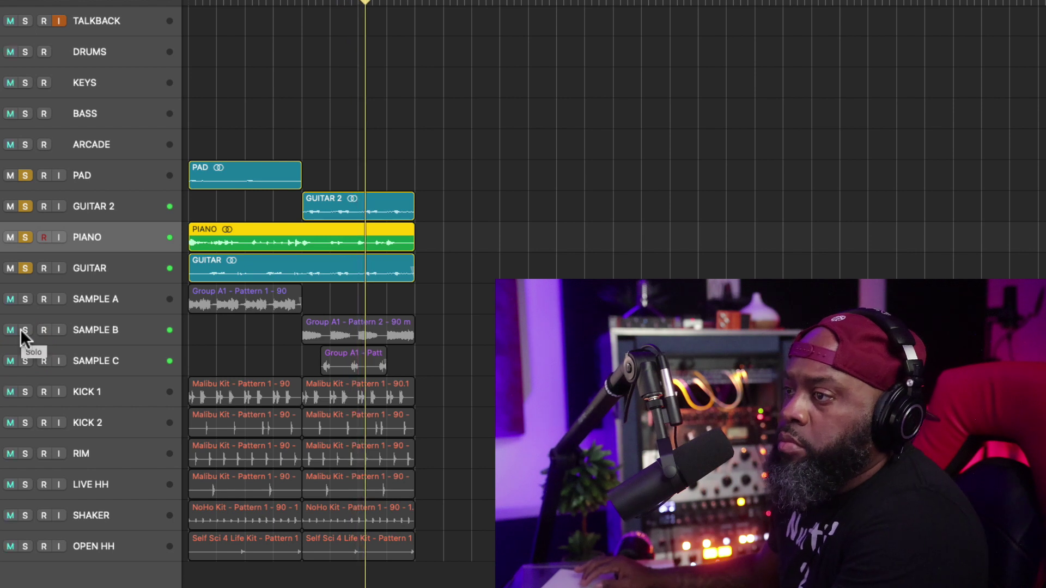
click(24, 300)
click(24, 299)
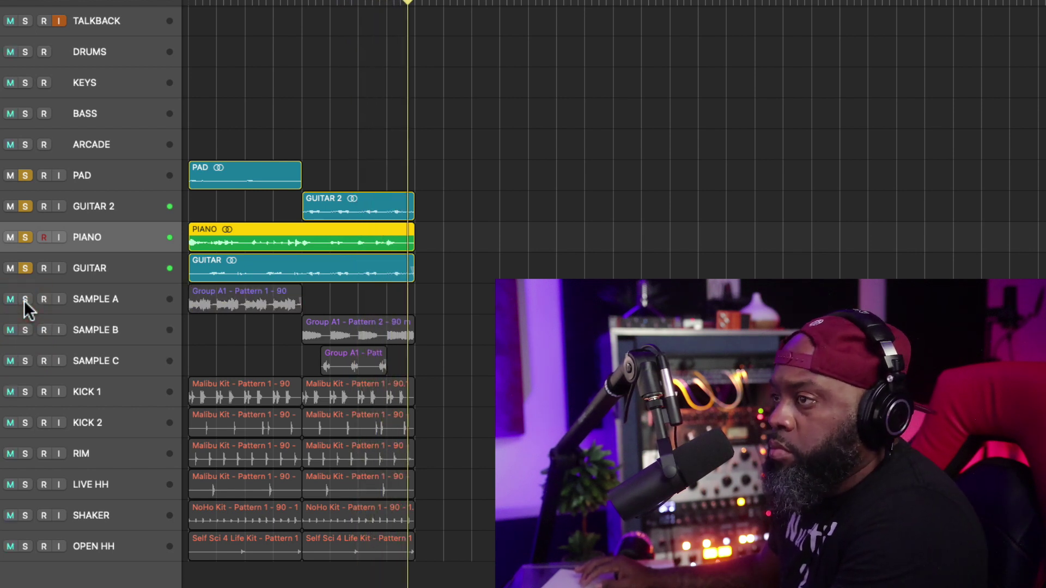
click(24, 300)
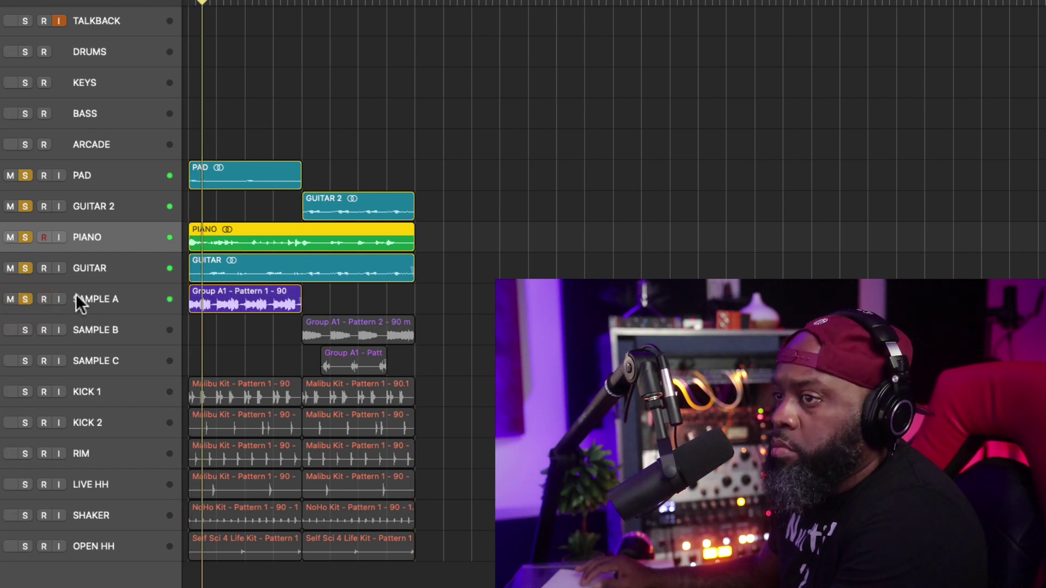
Step: Open SAMPLE A's Channel EQ and change the existing 444 Hz bell cut to 268 Hz at -3.7 dB
click(90, 300)
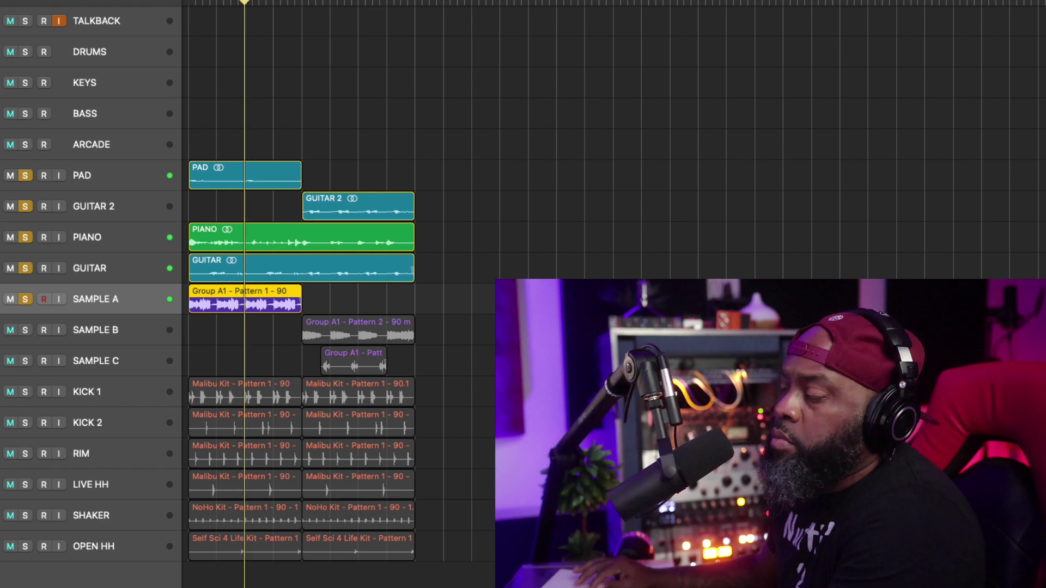
key(e)
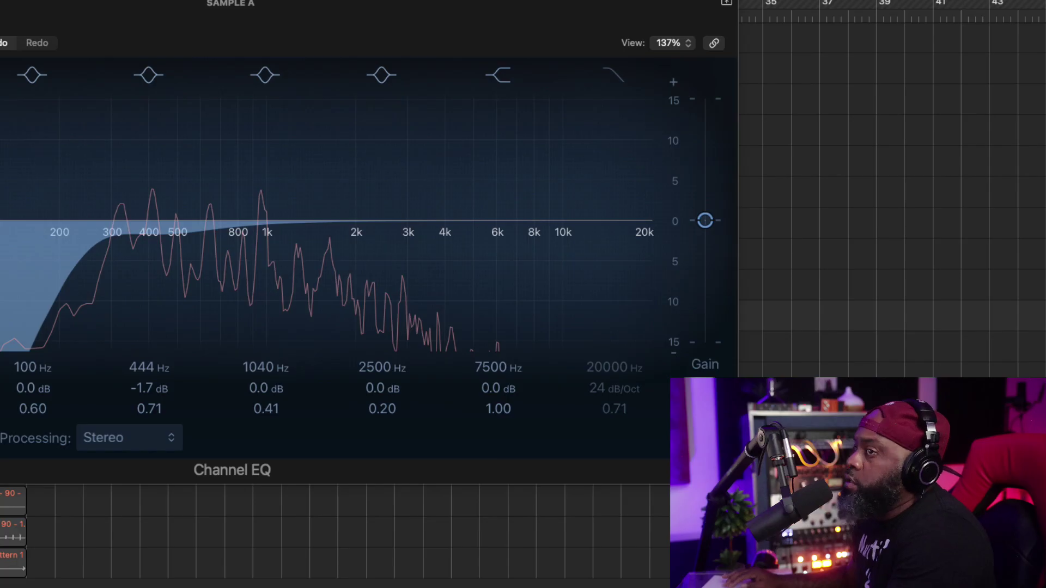
drag(239, 23, 548, 6)
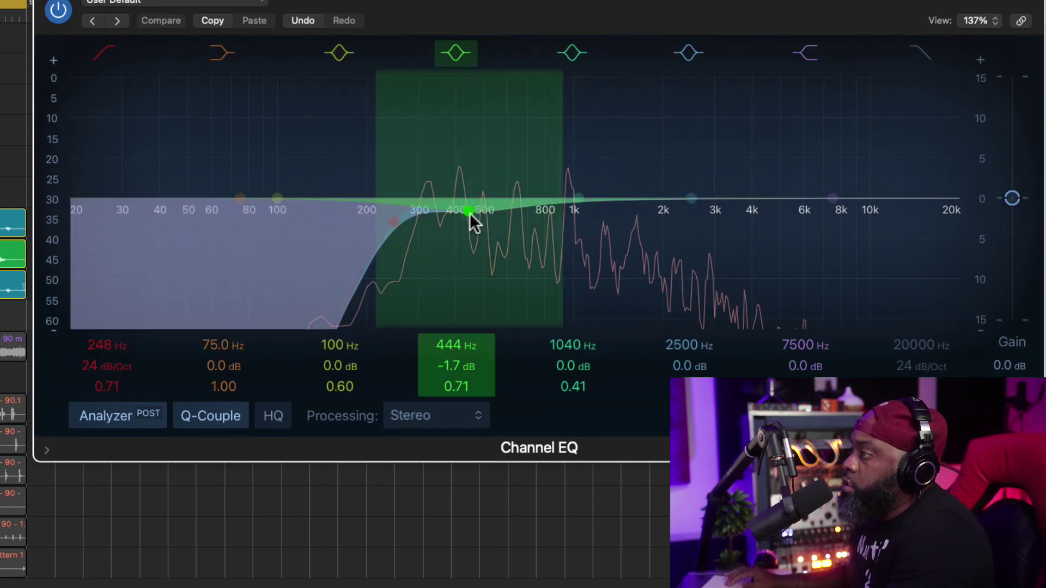
drag(469, 213, 466, 218)
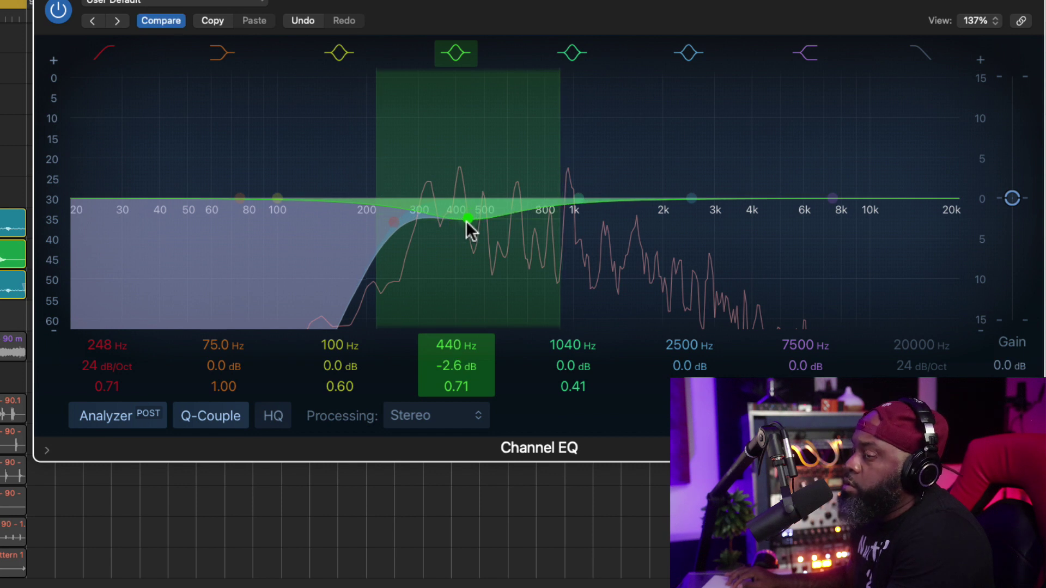
drag(467, 228, 397, 227)
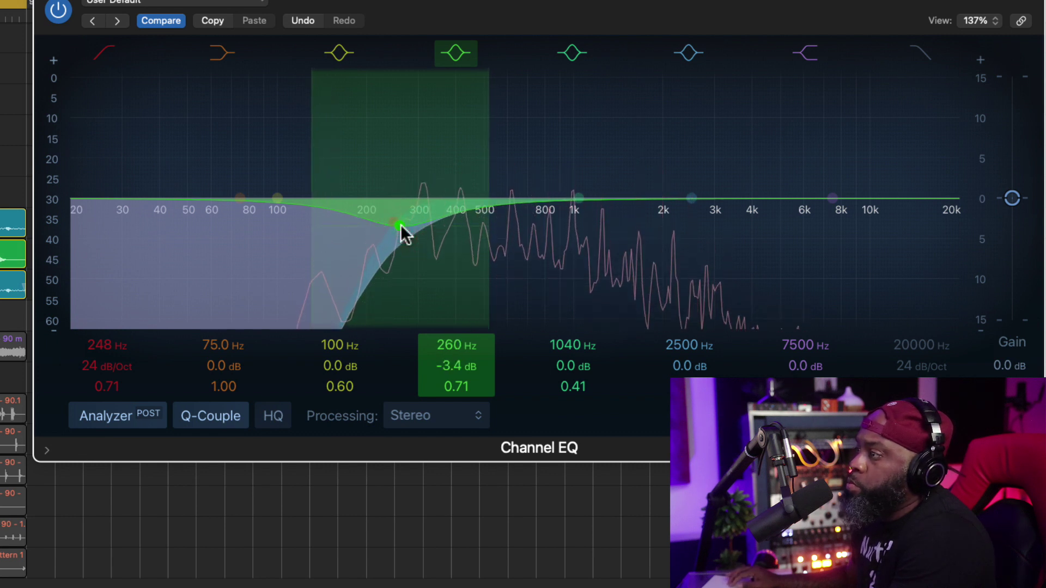
drag(401, 225, 404, 227)
Step: Try a 24 dB/Oct high cut at 7550 Hz in SAMPLE A's Channel EQ, disable it, and toggle the EQ's bypass to compare
click(926, 55)
mouse_move(854, 222)
mouse_down()
mouse_move(575, 223)
mouse_move(922, 223)
mouse_move(788, 222)
mouse_move(859, 223)
mouse_up()
drag(919, 344, 919, 363)
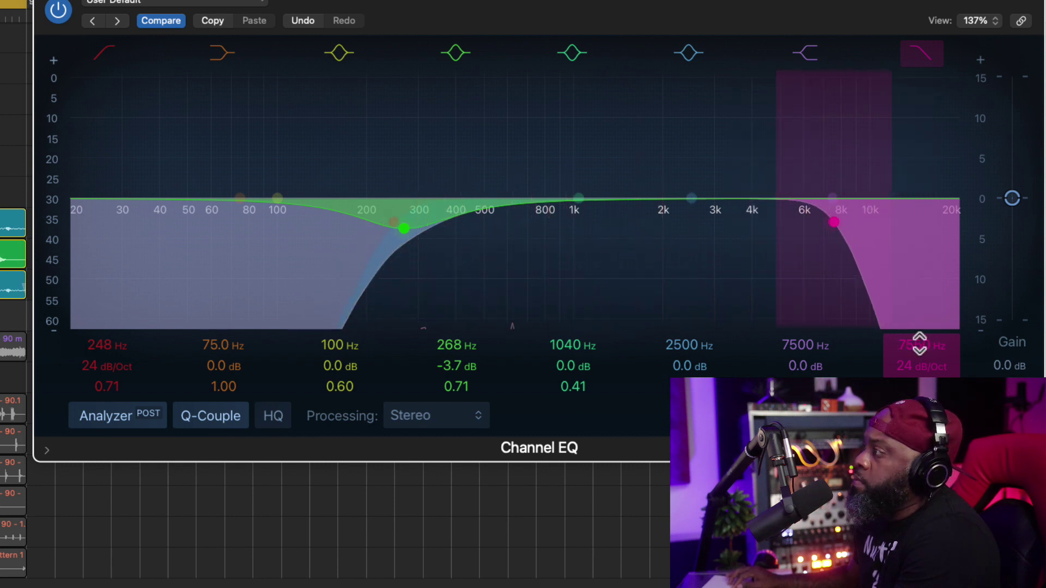
click(919, 53)
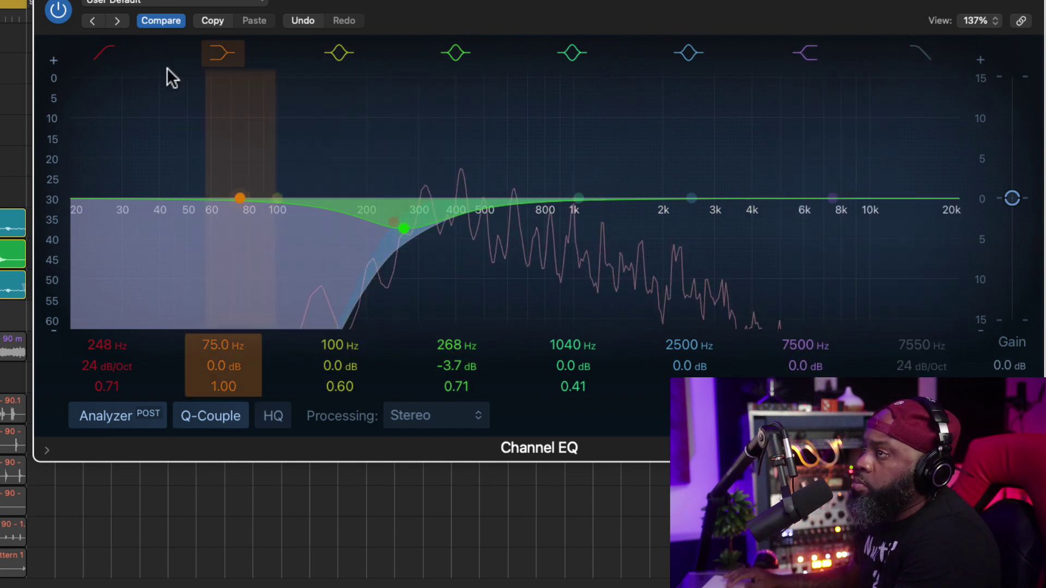
click(58, 11)
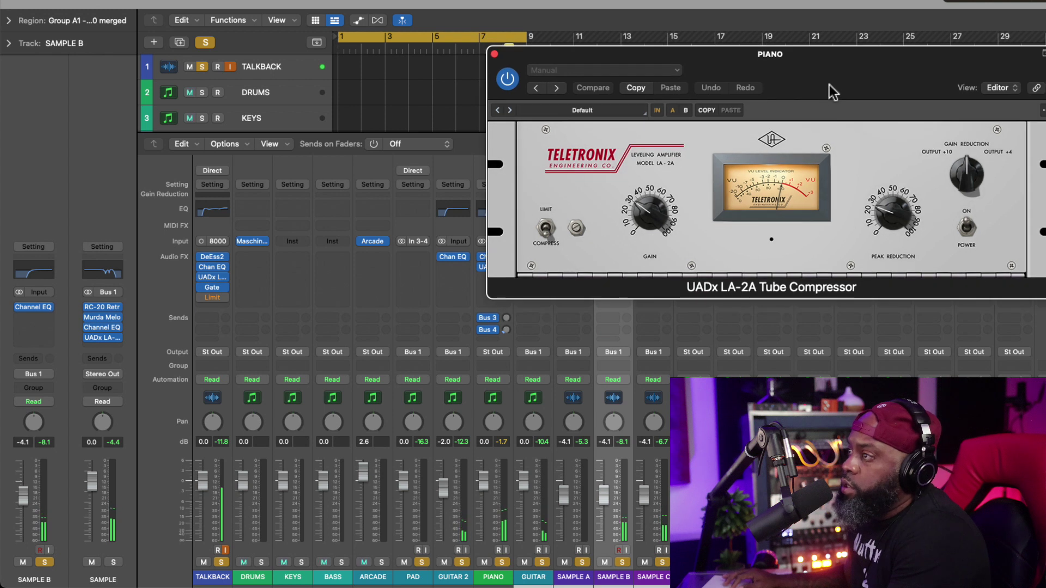
Step: Adjust the LA-2A compressor on the PIANO track to a peak reduction of about 30 and a gain of about 20
drag(828, 84, 902, 64)
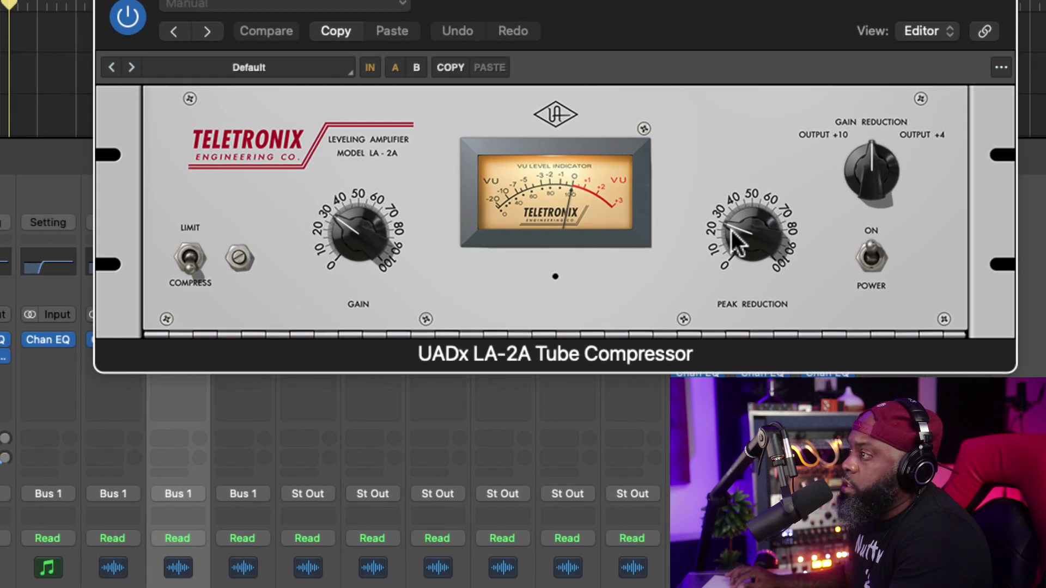
drag(955, 189, 954, 180)
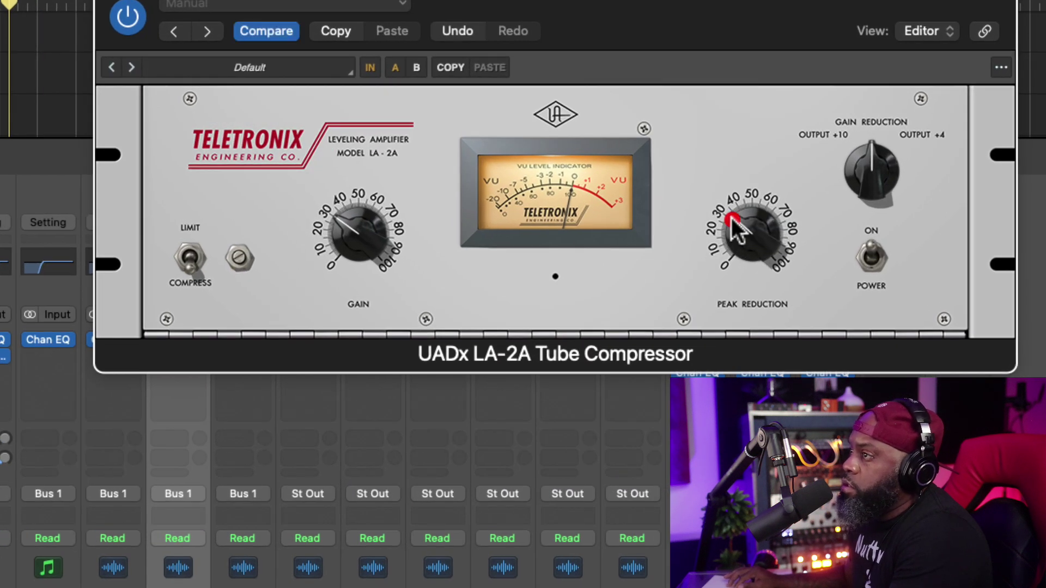
drag(350, 233, 344, 251)
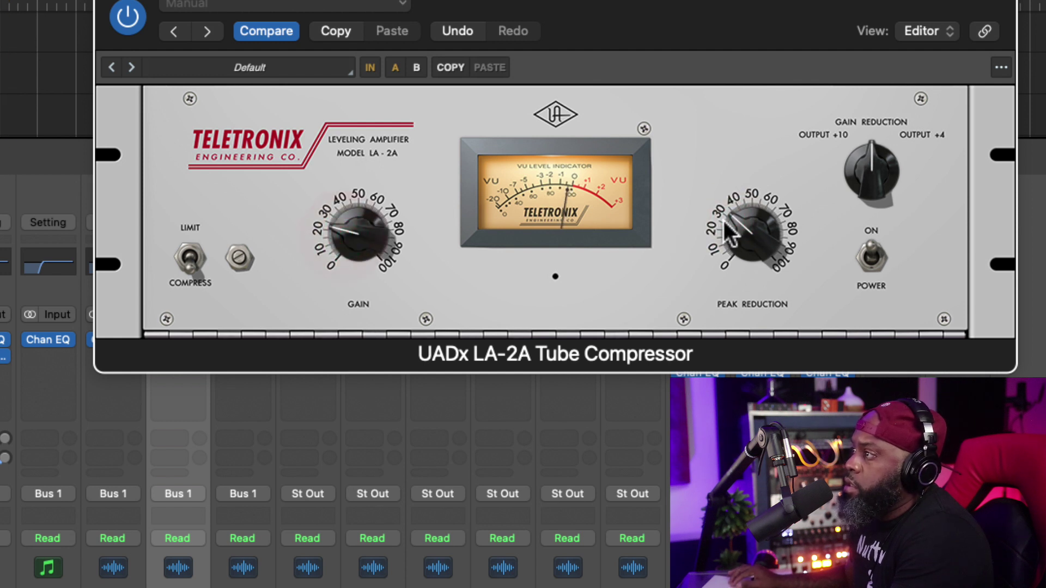
mouse_move(730, 232)
mouse_down()
mouse_move(724, 241)
mouse_move(725, 215)
mouse_up()
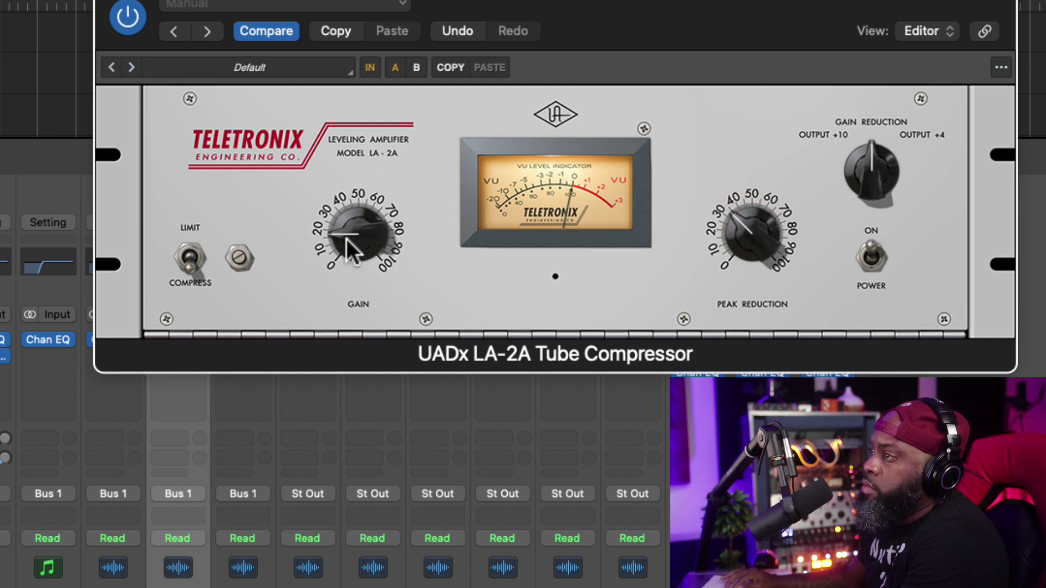
click(525, 227)
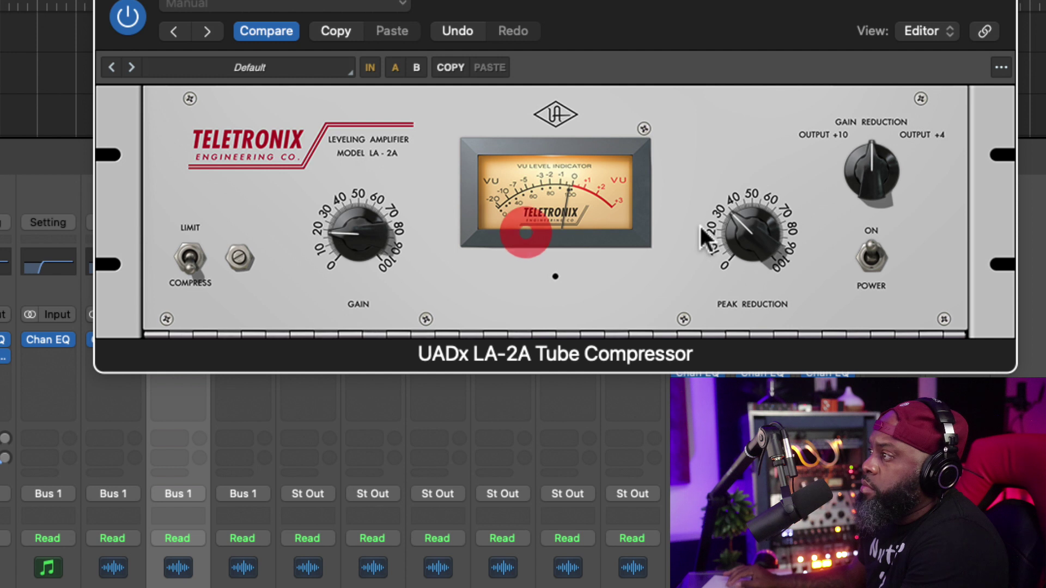
click(742, 217)
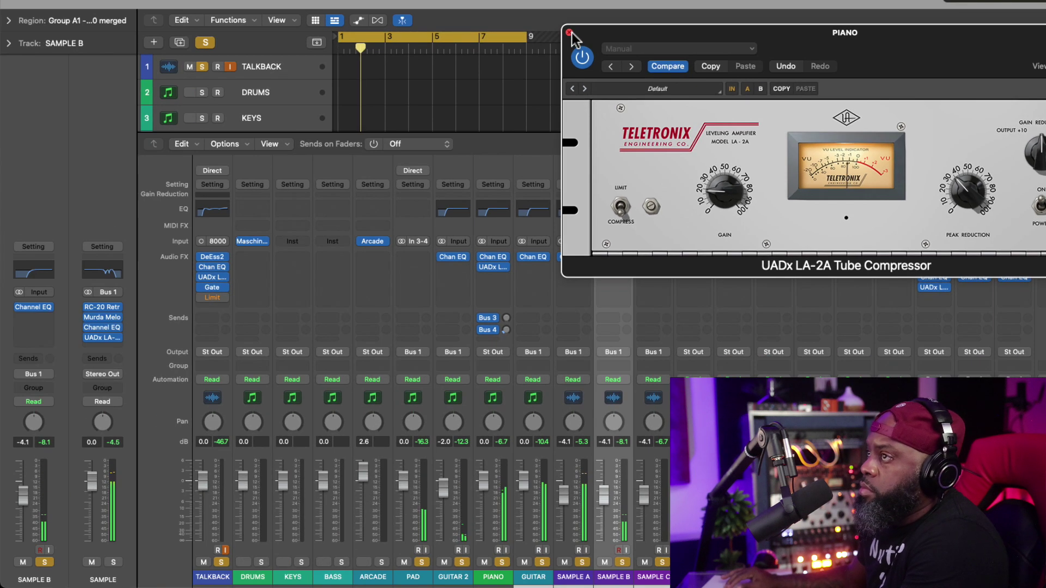
Step: Move the LA-2A ahead of the Channel EQ in the PIANO track's effect chain and close the compressor window
click(492, 267)
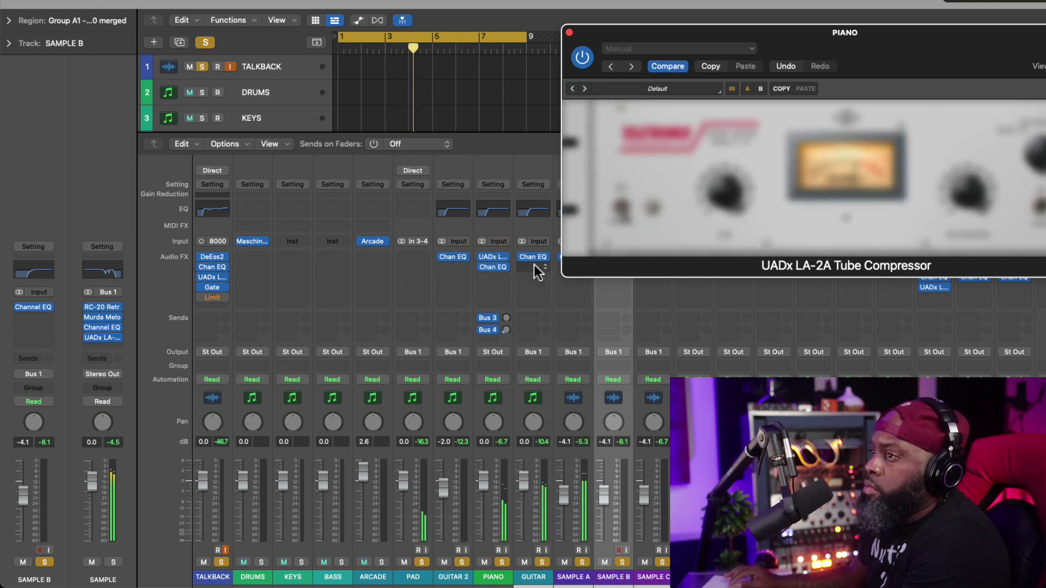
click(848, 158)
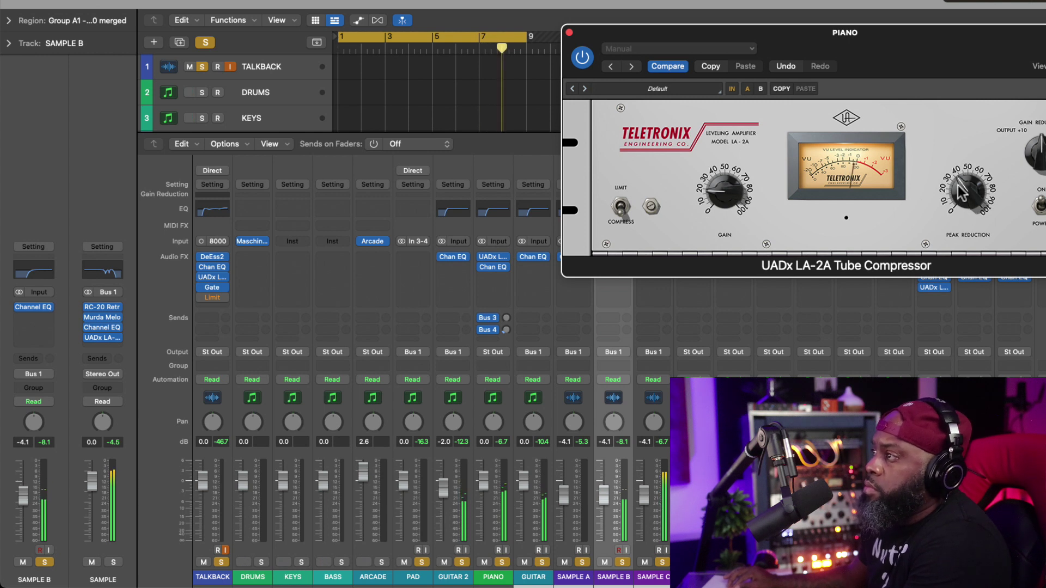
click(569, 32)
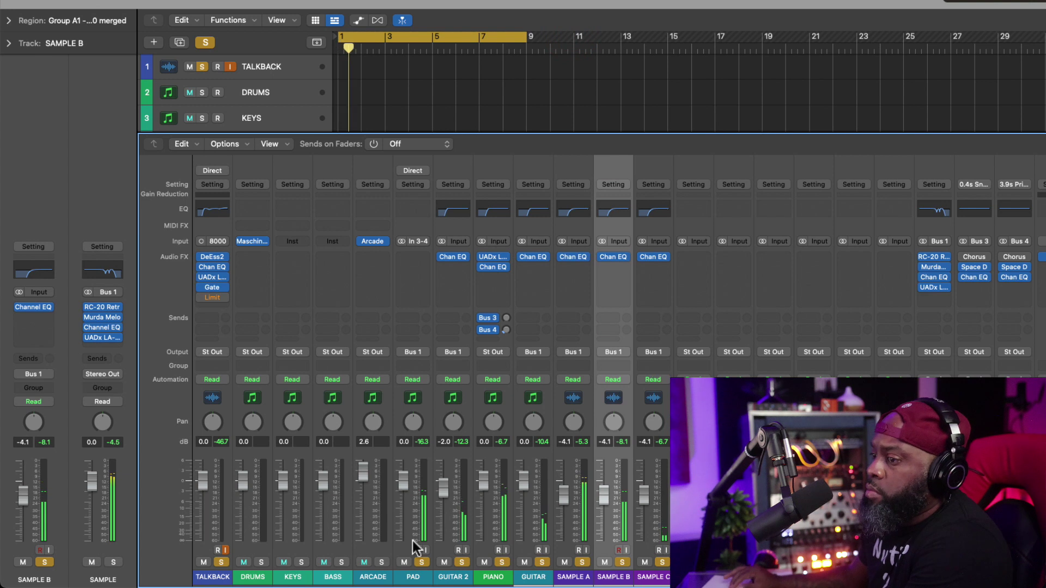
Step: Clear all track solos and remove the Bus 4 and Bus 3 sends from the PIANO channel
click(206, 46)
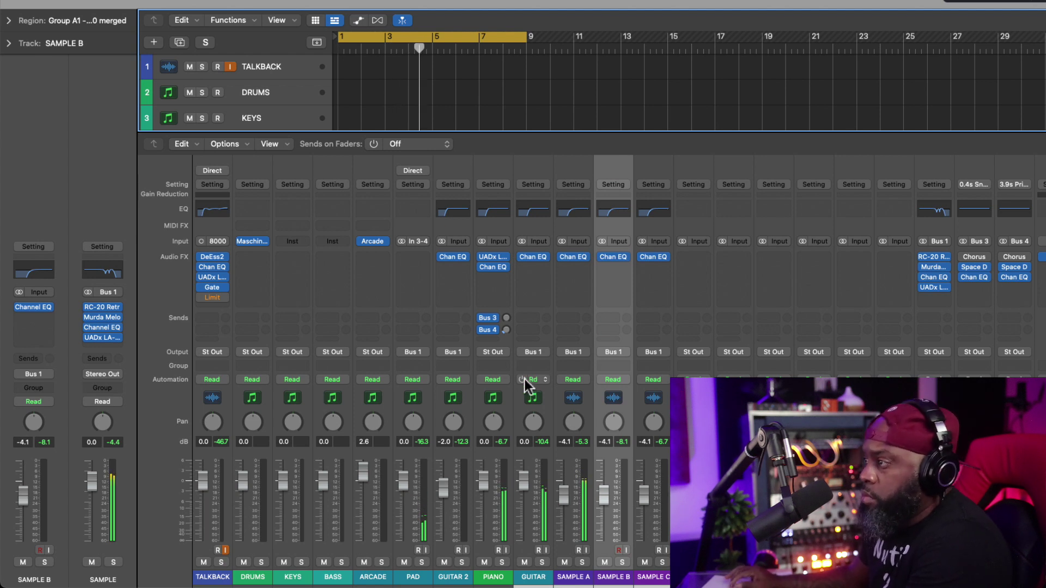
click(495, 330)
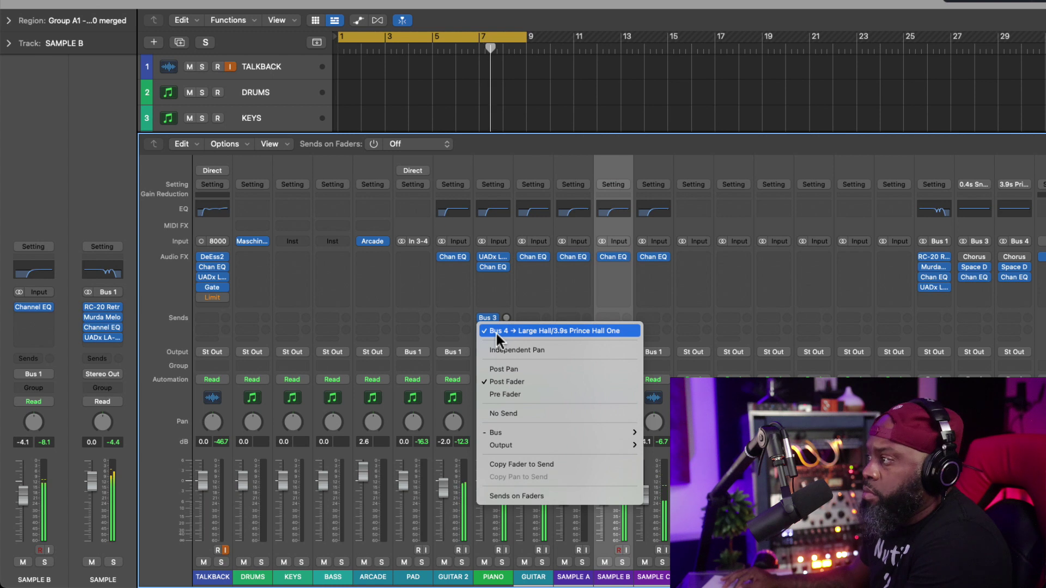
click(504, 410)
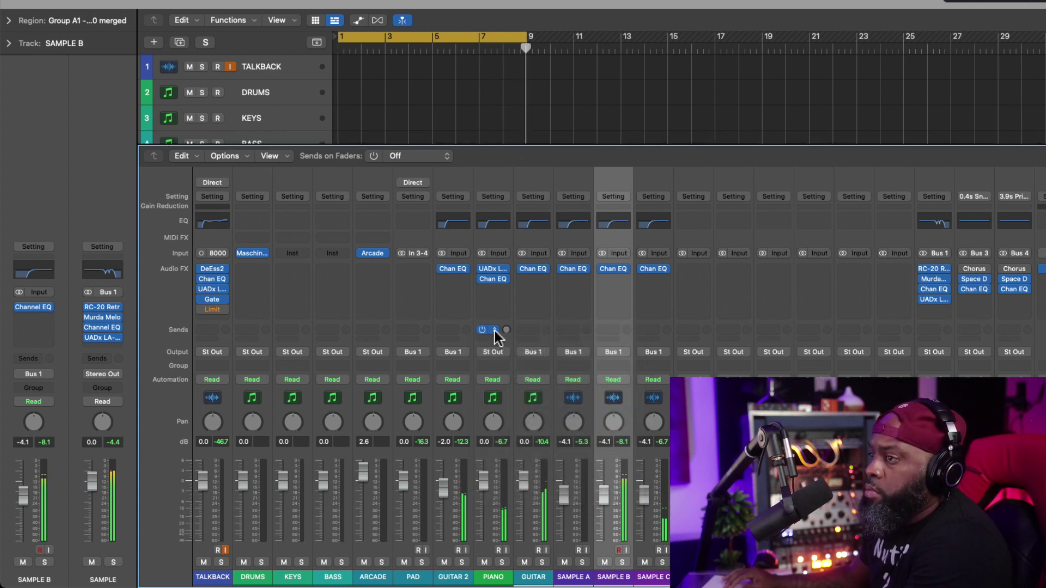
click(495, 331)
click(507, 412)
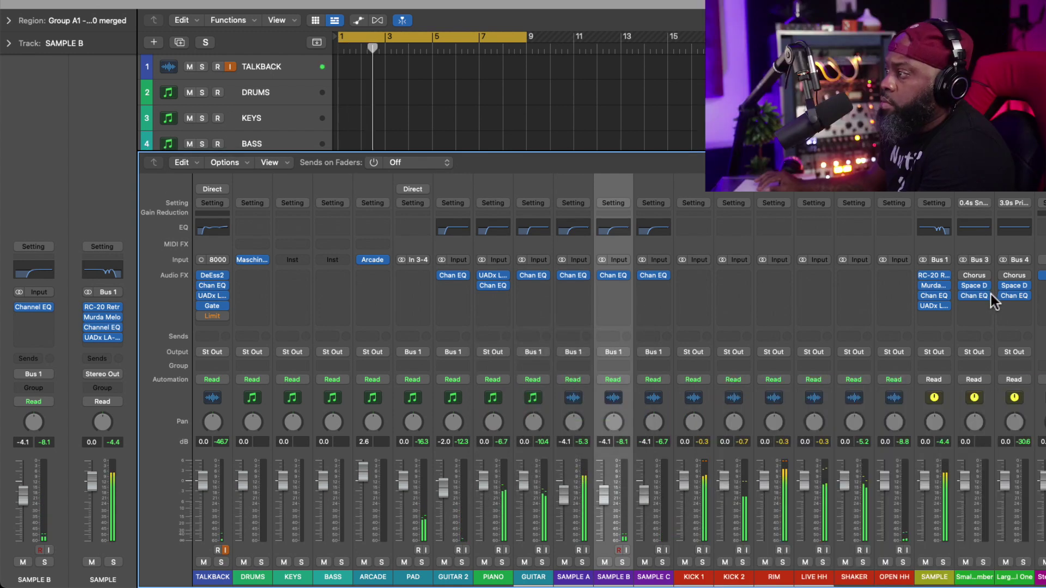
Step: Remove all effect plug-ins from the Small Room (Bus 3) and Large Hall (Bus 4) aux channels
click(974, 203)
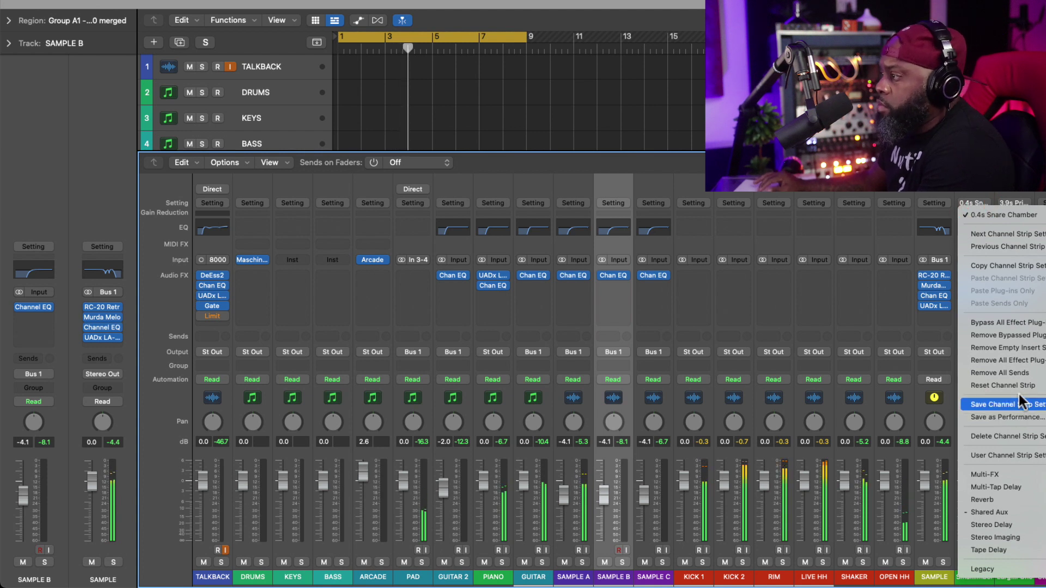
click(1013, 372)
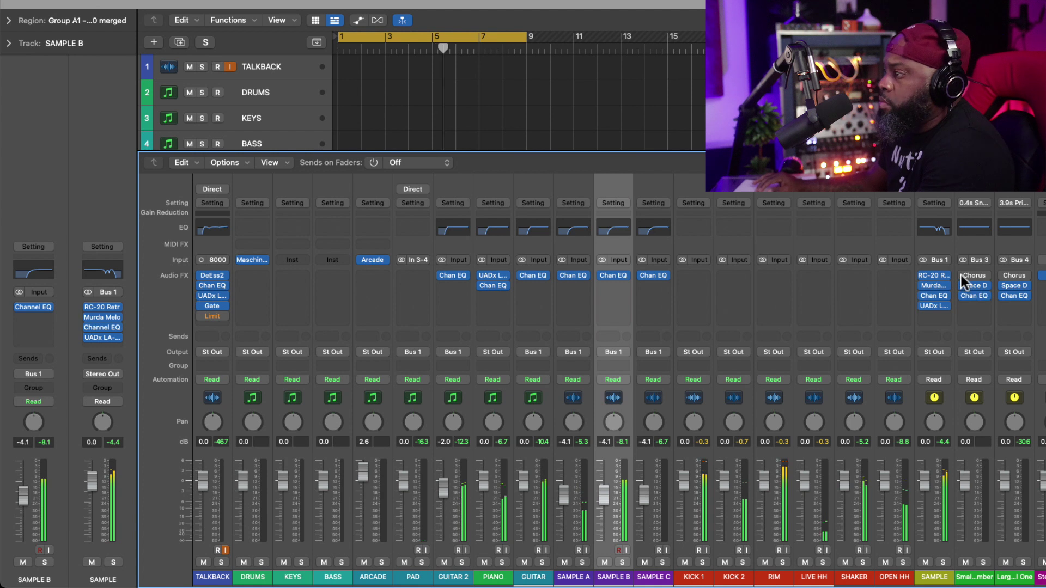
click(972, 204)
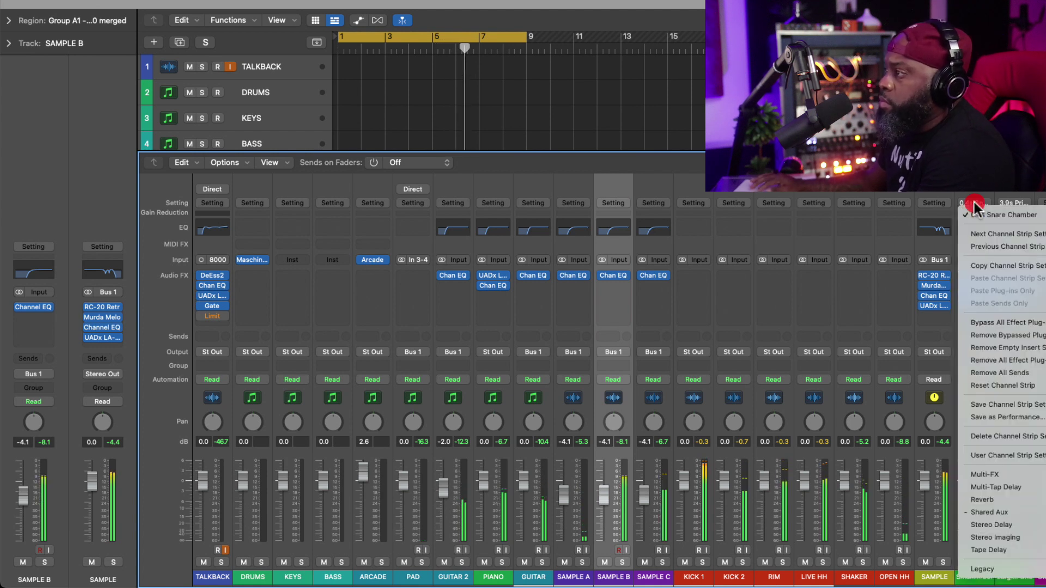
click(1034, 352)
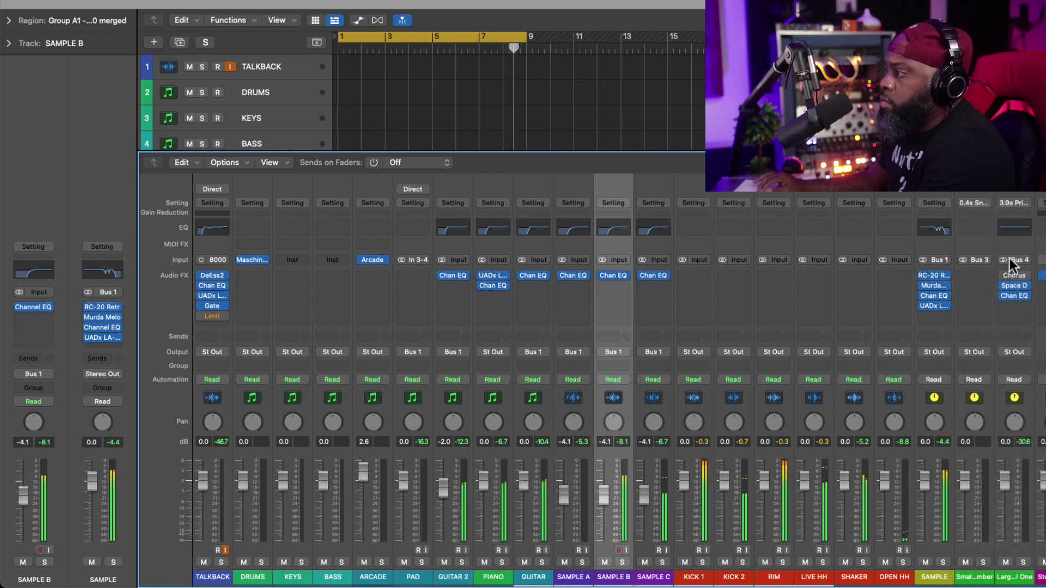
click(1014, 204)
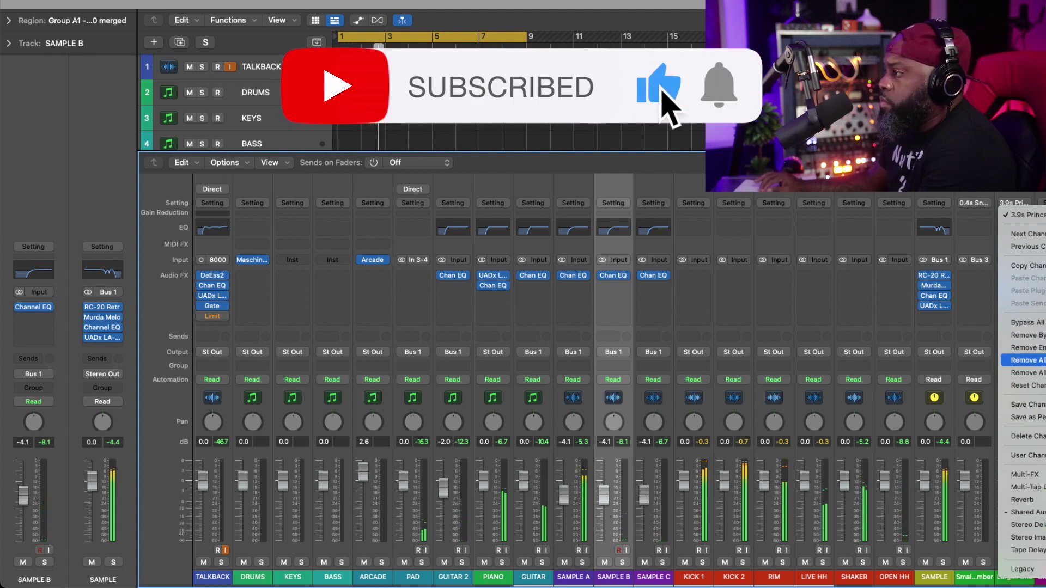
click(1031, 360)
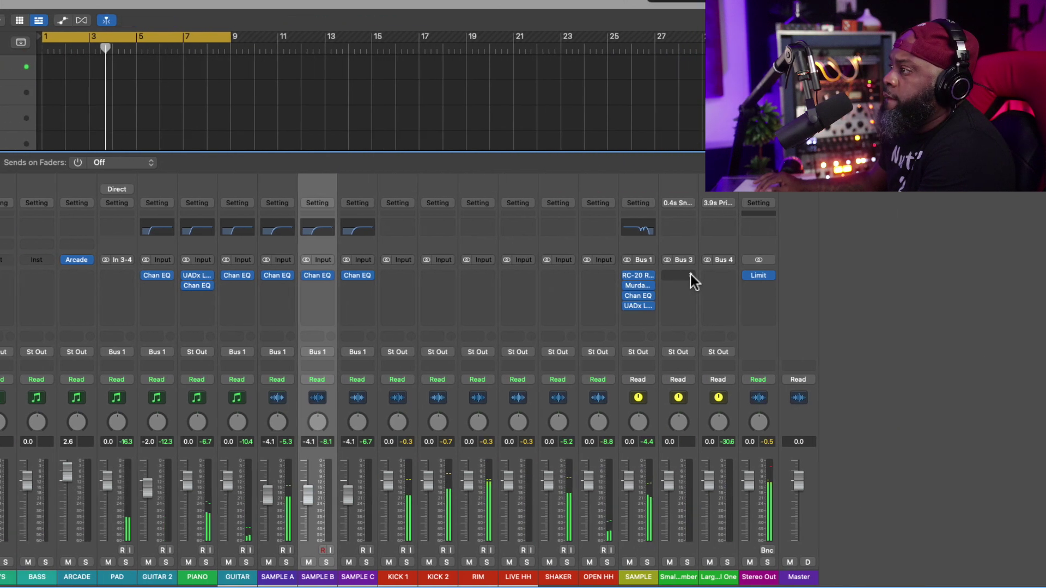
Step: Insert a stereo ValhallaVintageVerb on the Large Hall (Bus 4) aux, keep its default settings, and close the plug-in window
click(1020, 276)
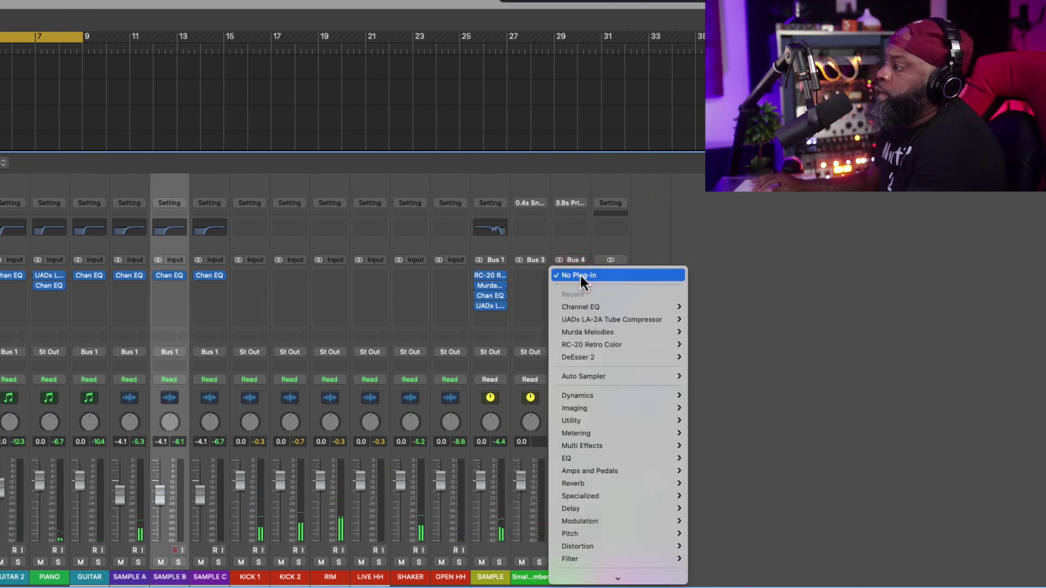
mouse_move(603, 579)
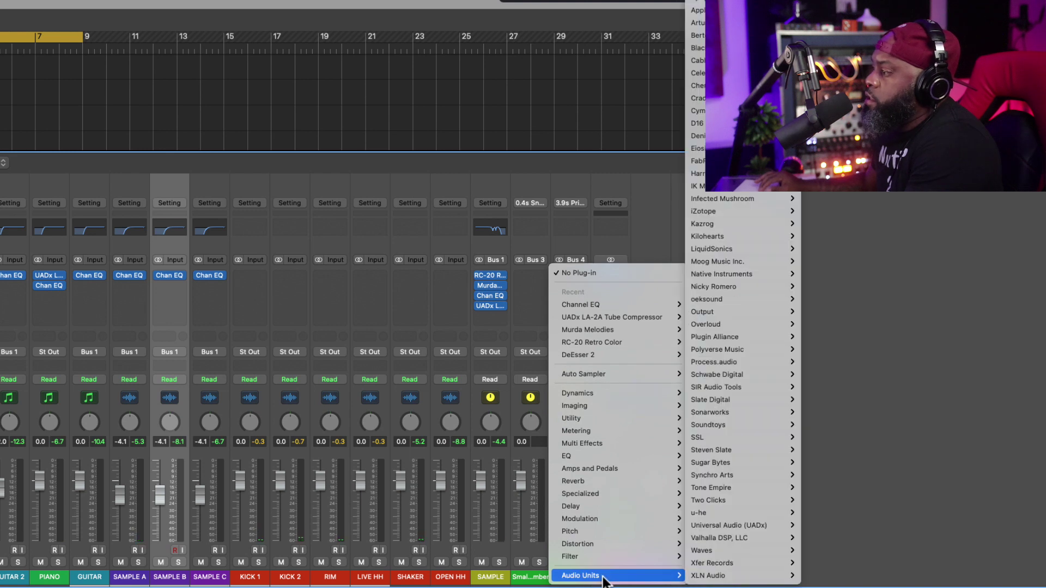
mouse_move(708, 553)
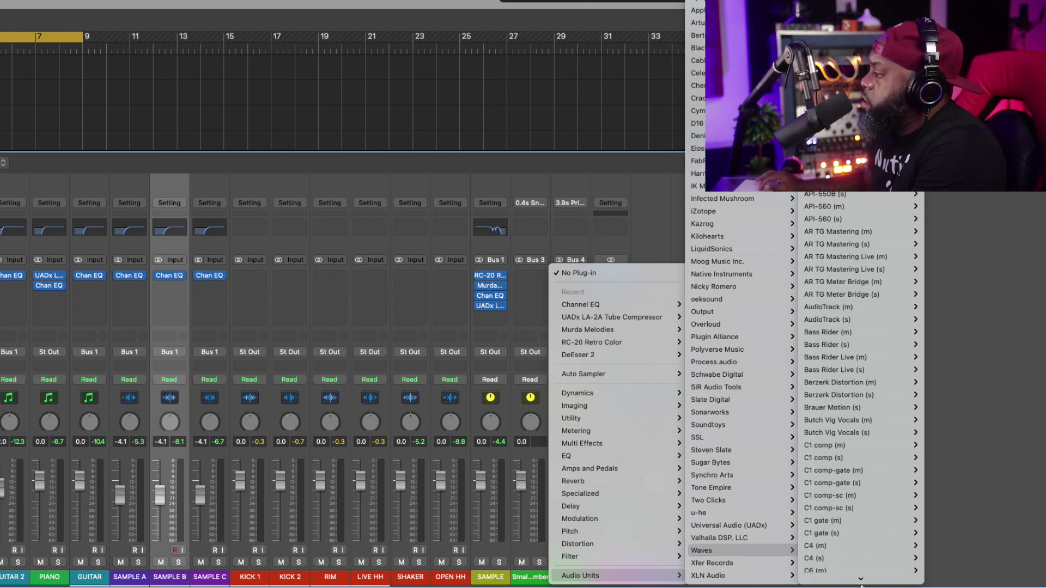
mouse_move(752, 540)
mouse_move(861, 544)
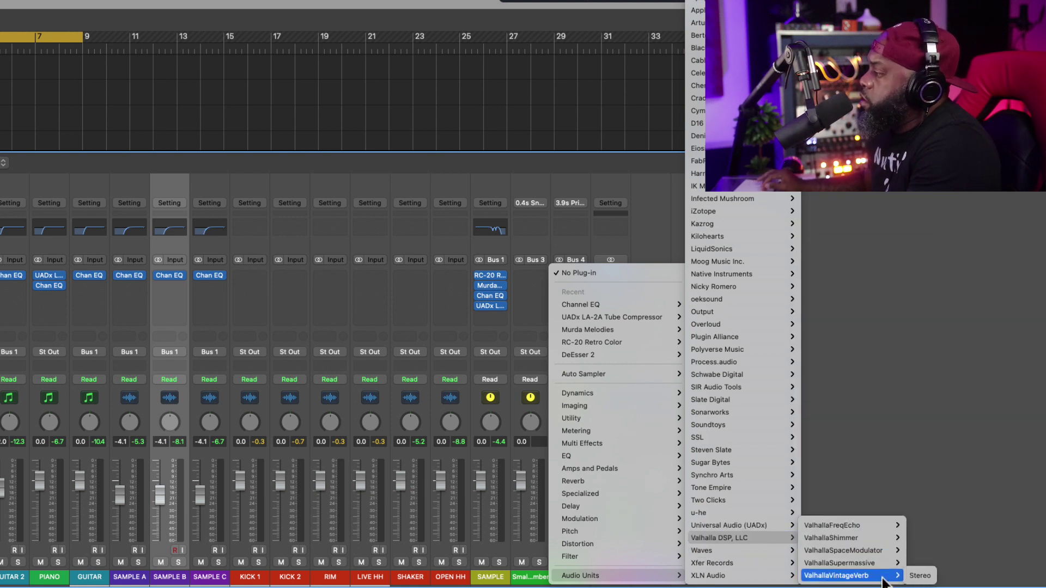
click(921, 574)
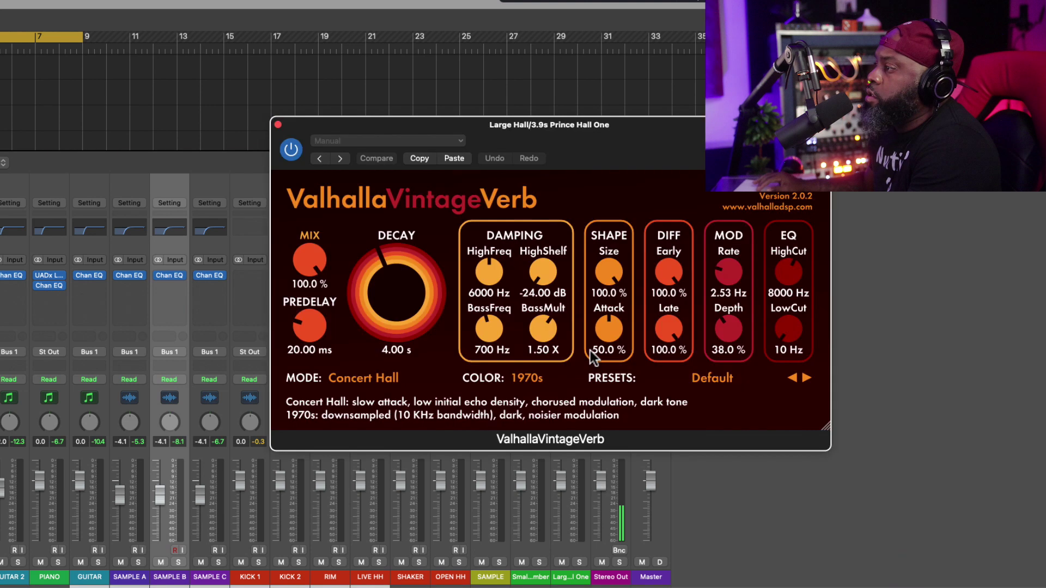
click(278, 124)
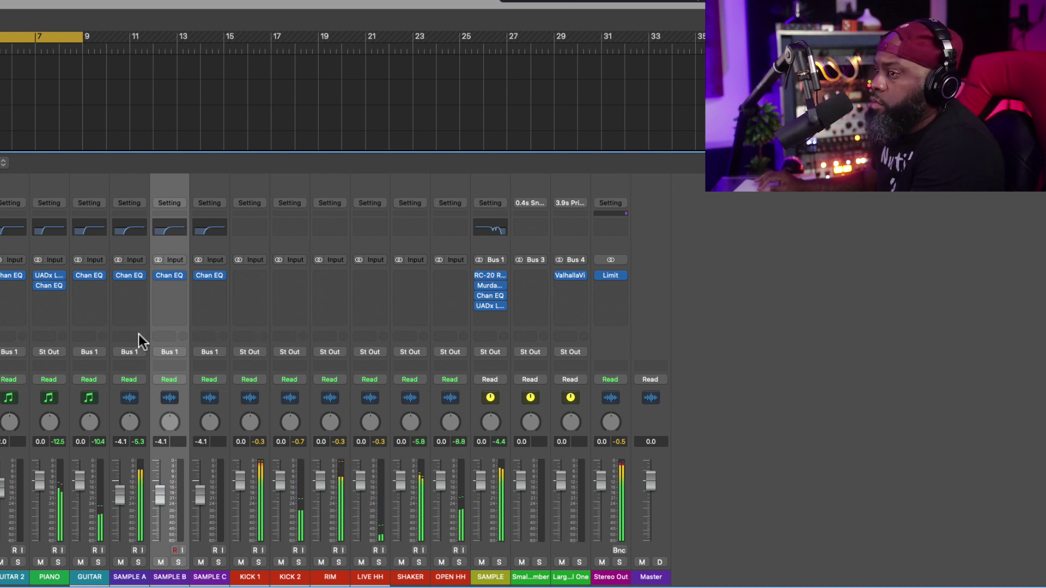
Step: Add a send from the PIANO channel to Bus 4 and raise its send level
click(50, 337)
mouse_move(70, 355)
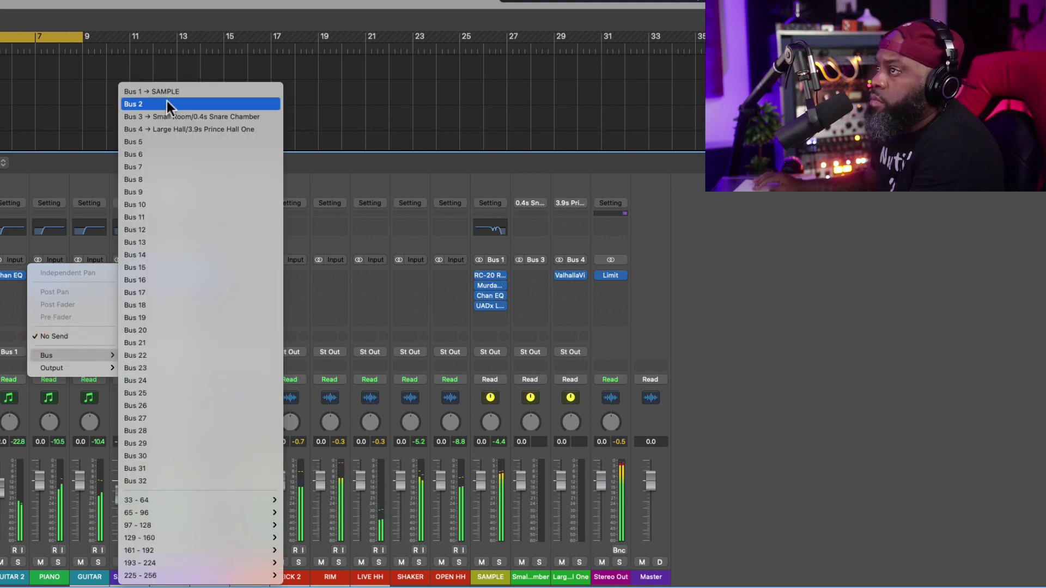
click(182, 128)
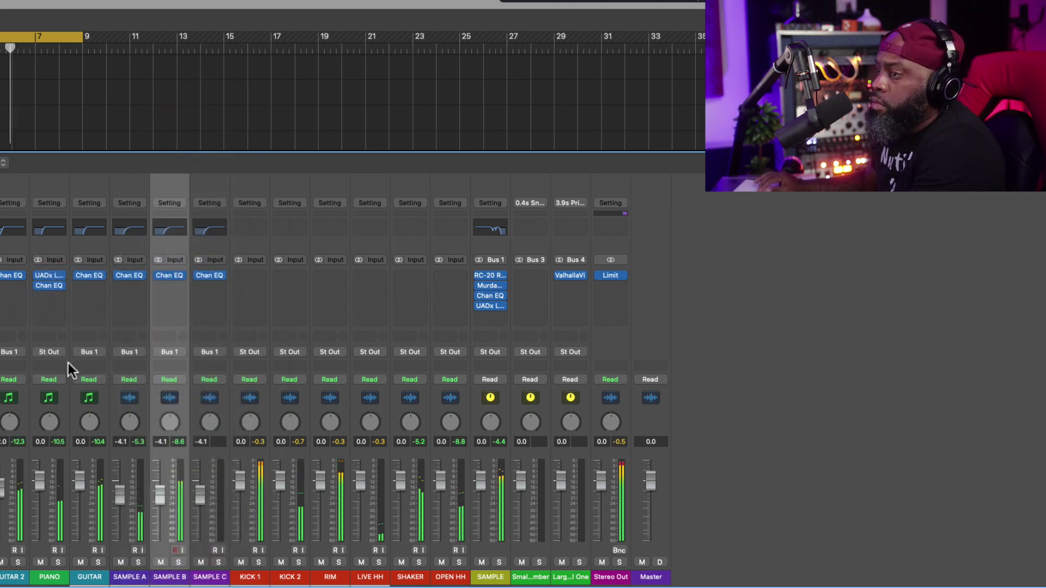
drag(59, 329, 58, 298)
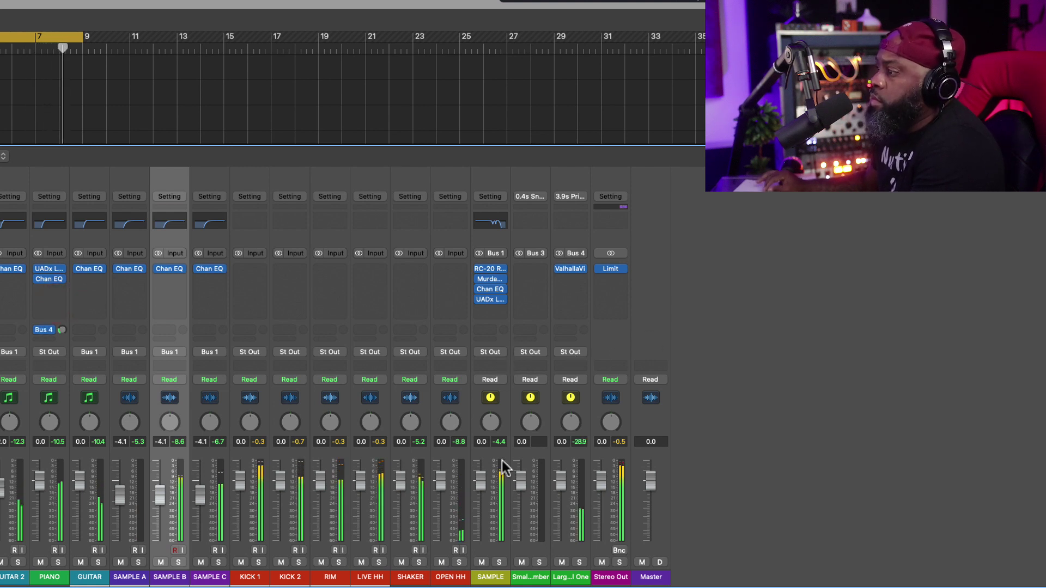
Step: Solo the SAMPLE bus, add a send to Bus 4, and adjust its send level
click(499, 562)
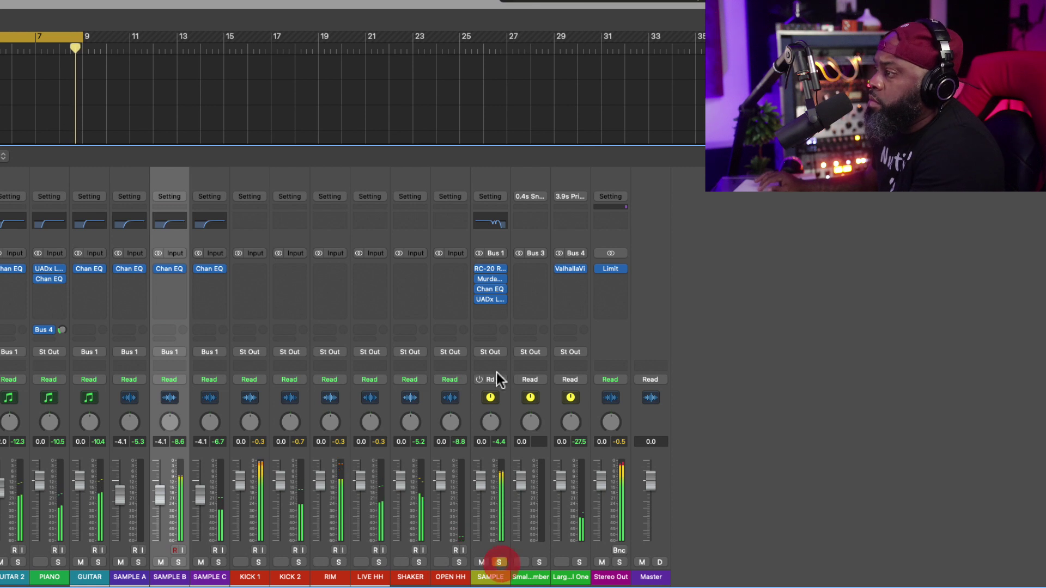
click(489, 329)
mouse_move(491, 348)
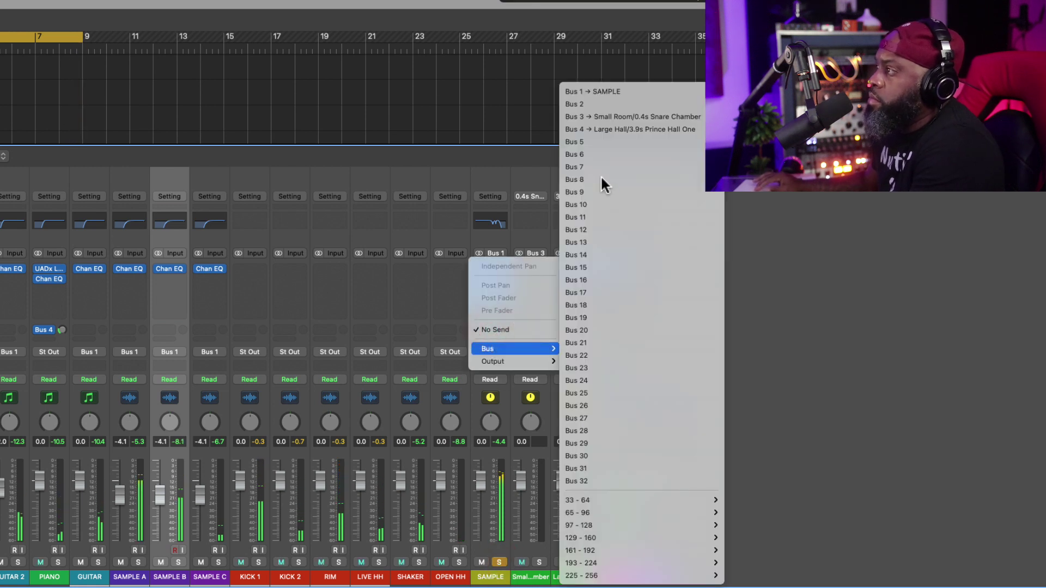
click(602, 128)
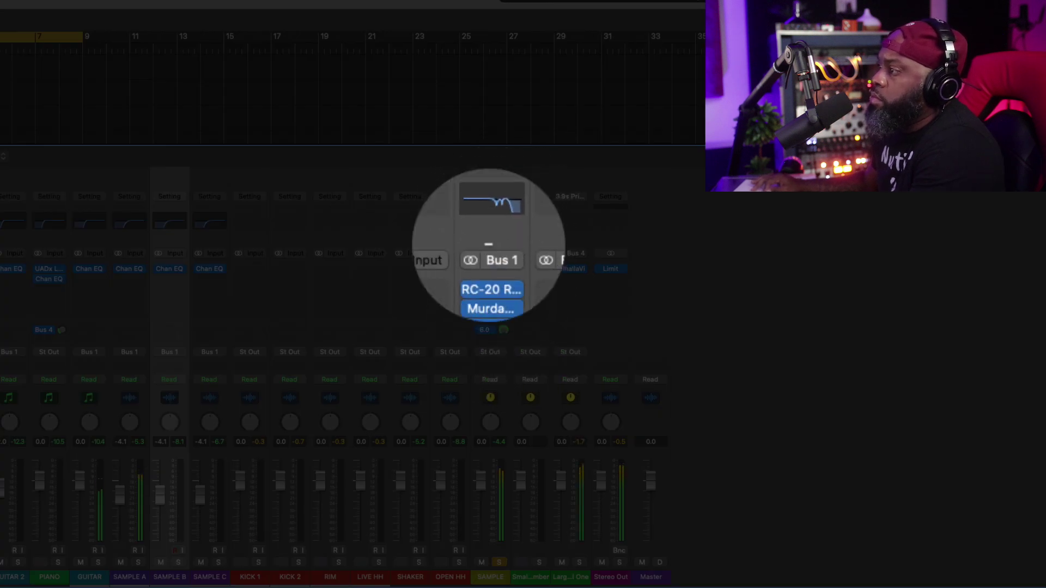
drag(503, 329, 504, 354)
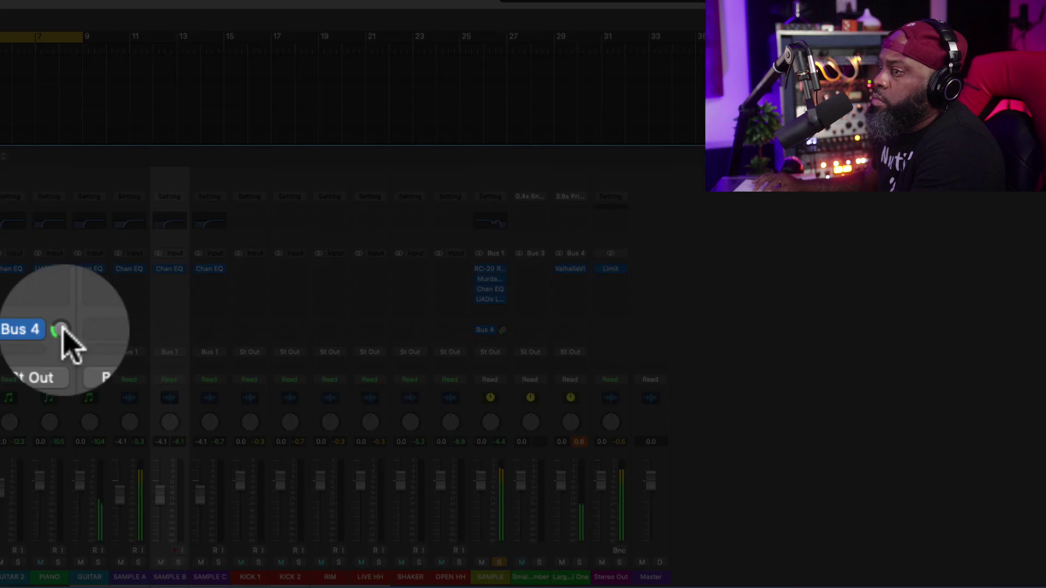
Step: Fine-tune the Bus 4 send levels on PIANO and SAMPLE, then reset the peak readings and unsolo SAMPLE
drag(61, 330, 63, 327)
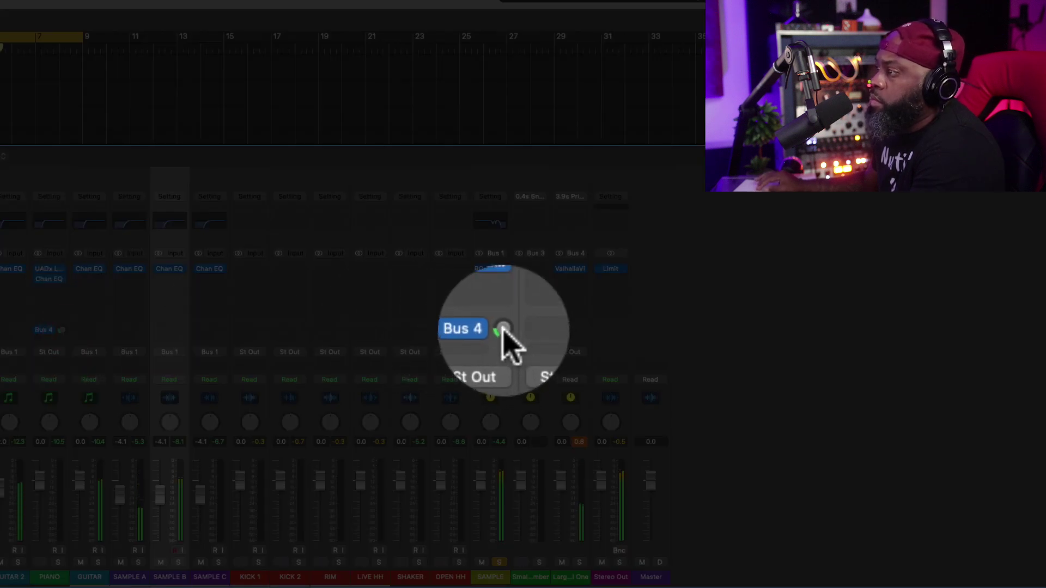
drag(504, 330, 501, 334)
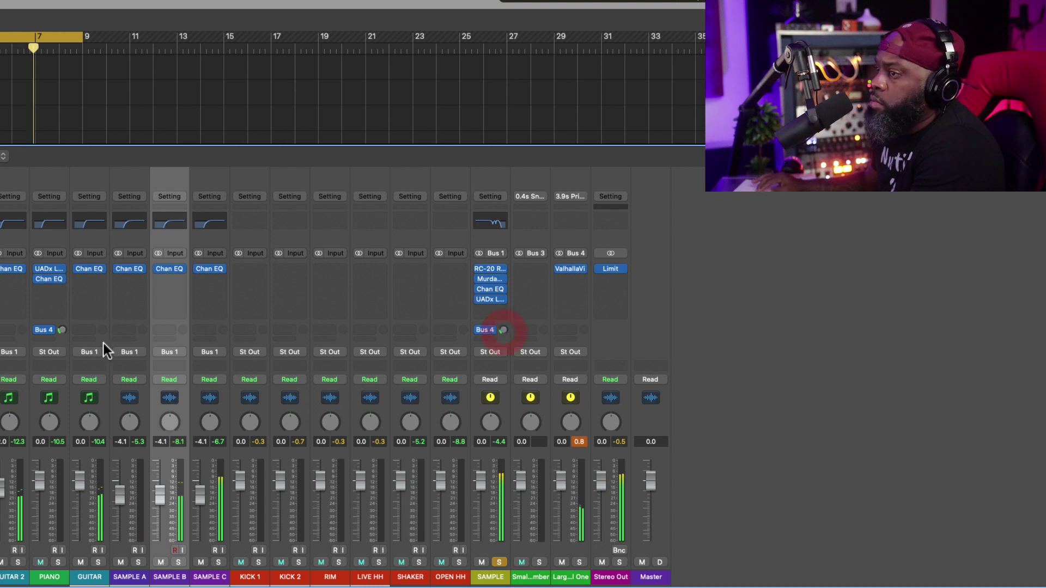
drag(62, 329, 61, 337)
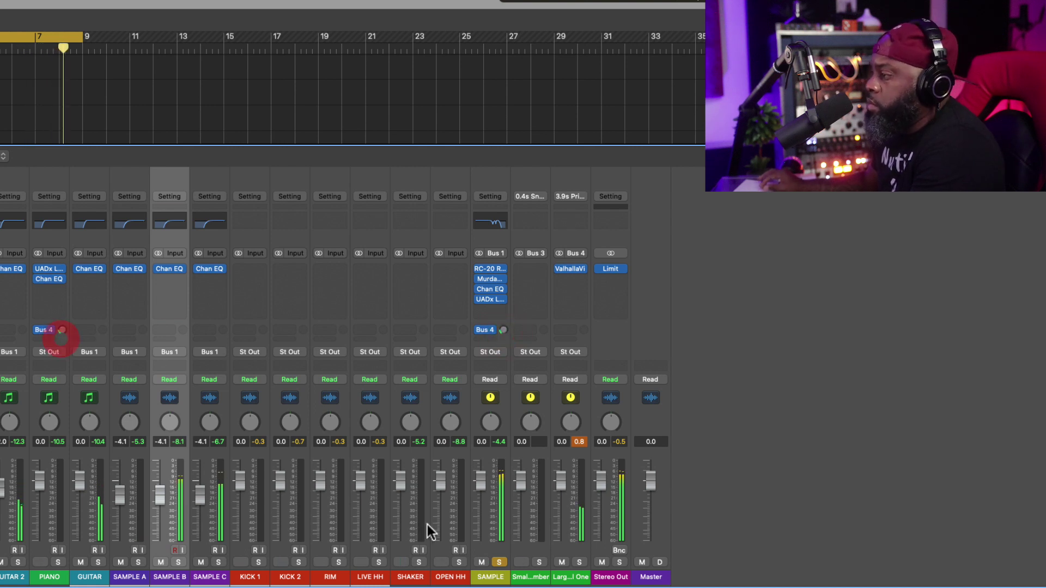
click(580, 442)
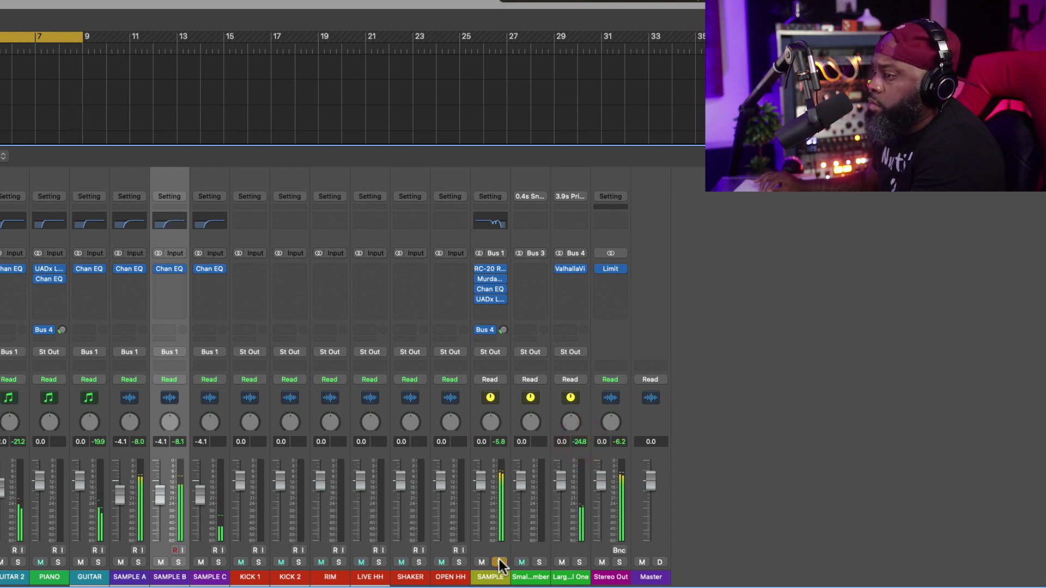
click(499, 563)
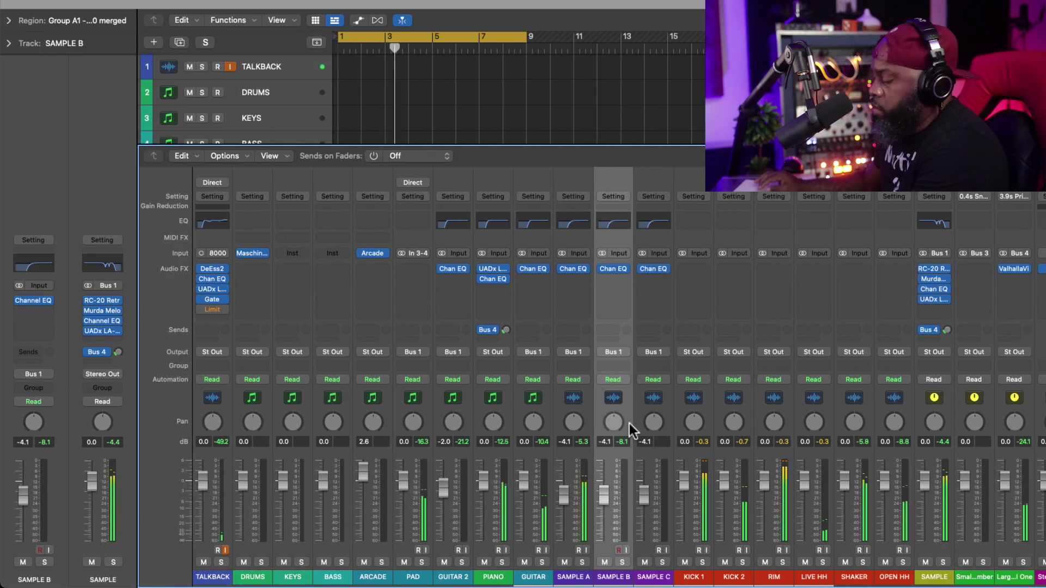
Step: Close the mixer and set the gain of both LIVE HH regions to -8.6 dB
key(x)
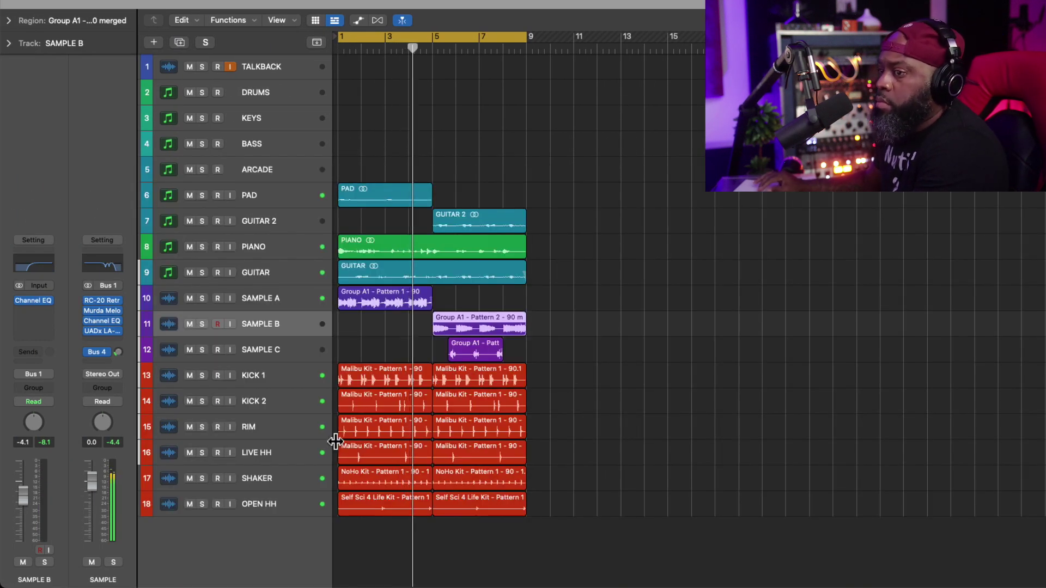
click(266, 453)
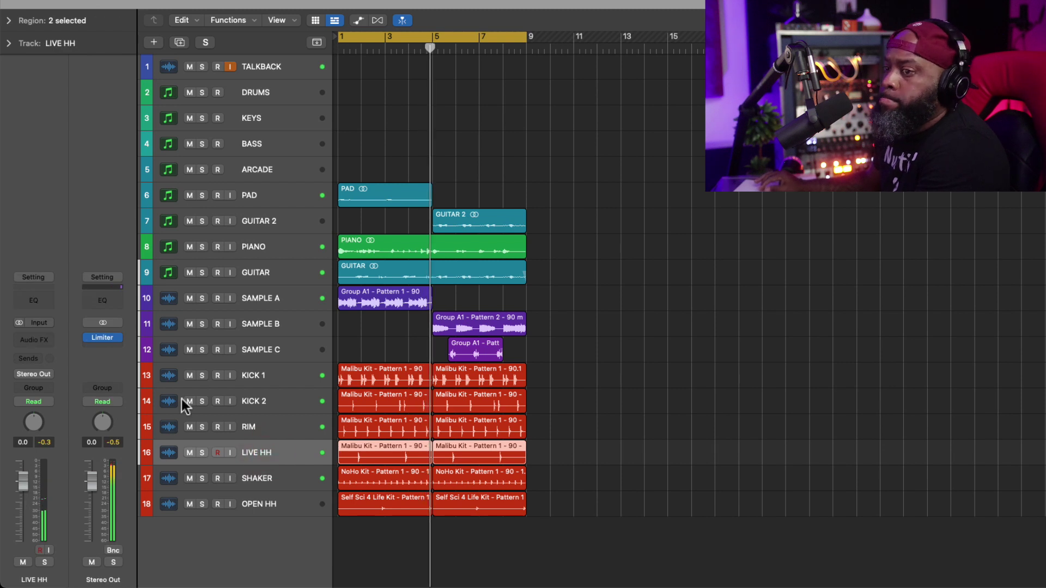
click(6, 21)
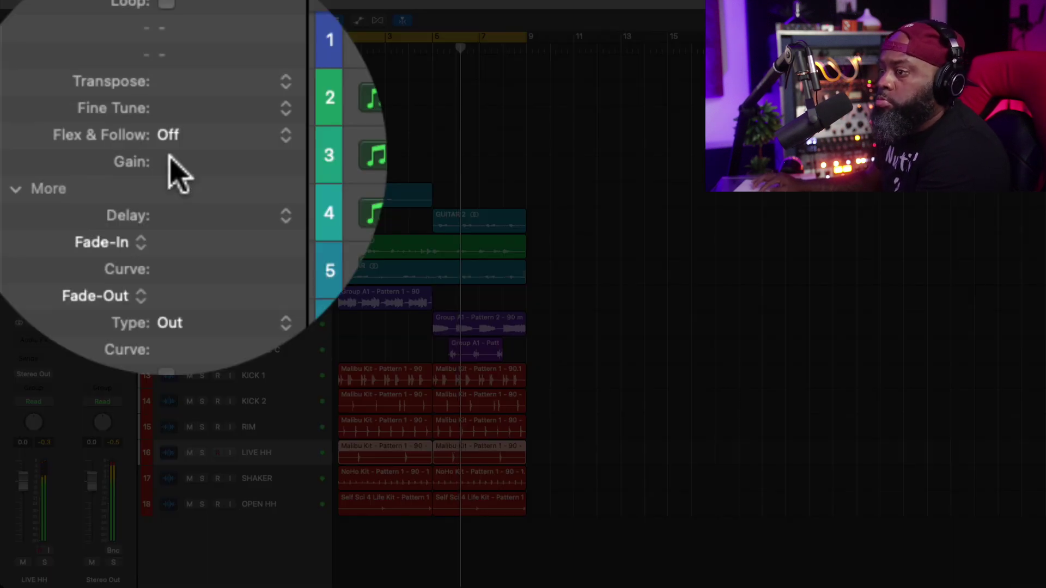
drag(75, 119, 70, 199)
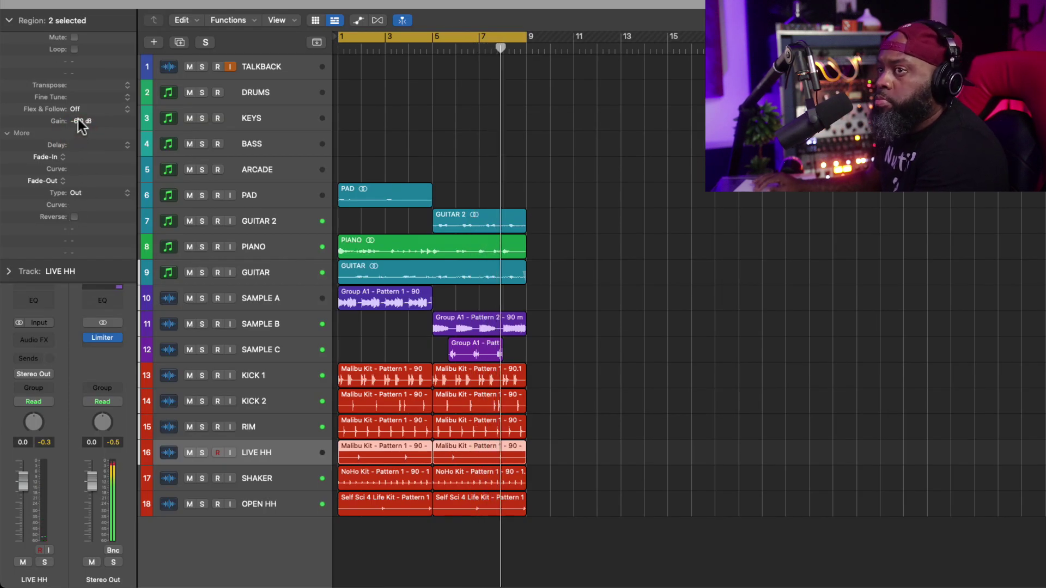
drag(77, 123, 80, 157)
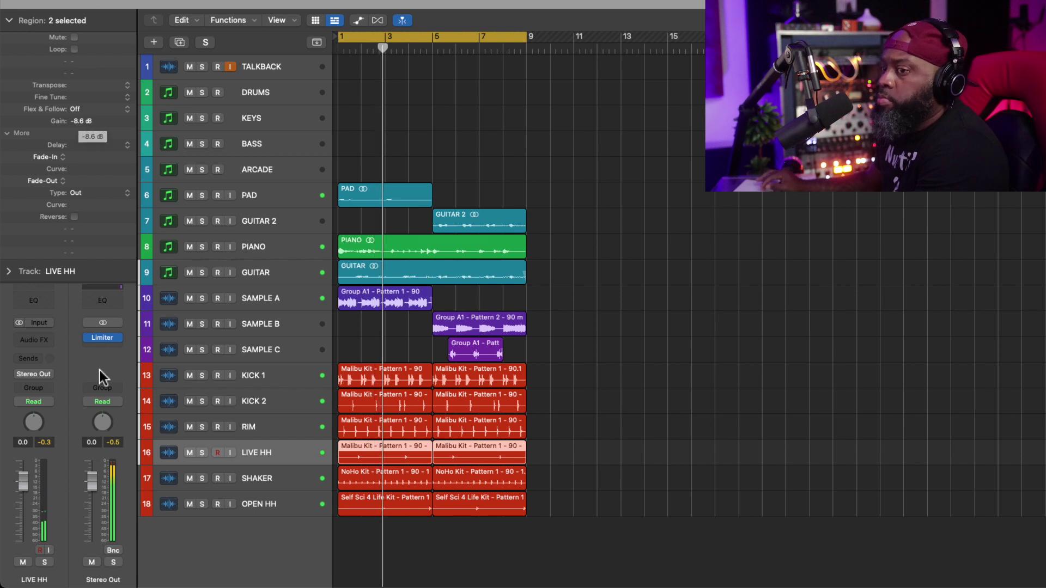
Step: Switch the LIVE HH channel's input format to mono and pan it to about -18
click(19, 322)
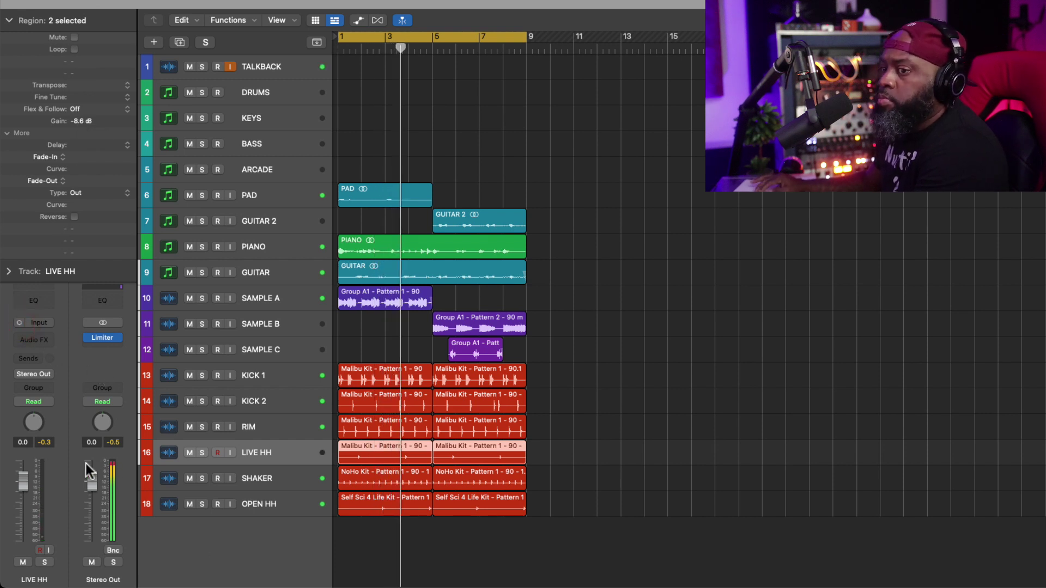
drag(26, 423, 53, 441)
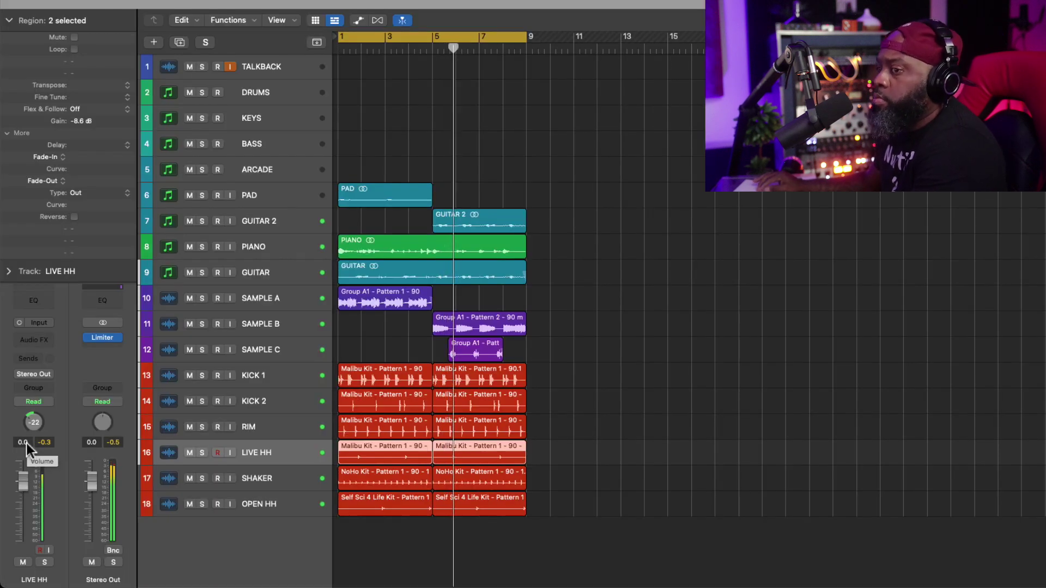
drag(28, 432, 29, 428)
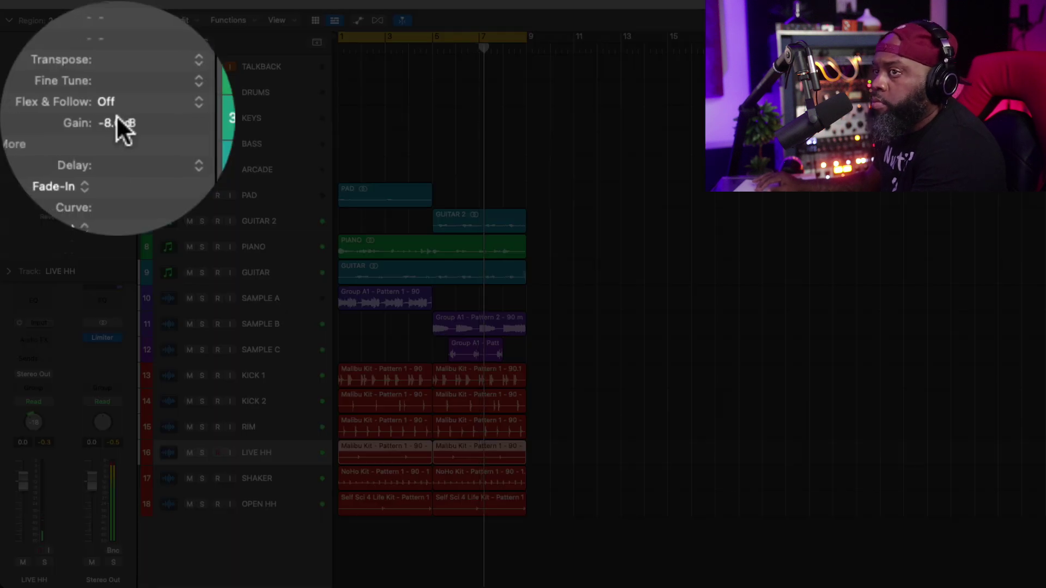
Step: Set the region gain to -12.1 dB on the LIVE HH track and -5.1 dB on the SHAKER track
drag(116, 116, 116, 166)
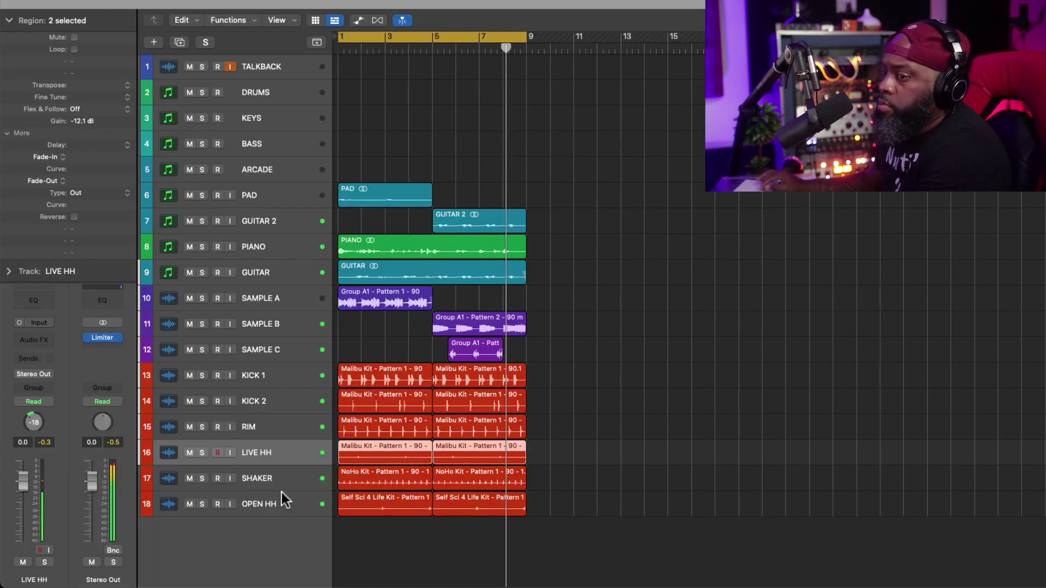
click(265, 482)
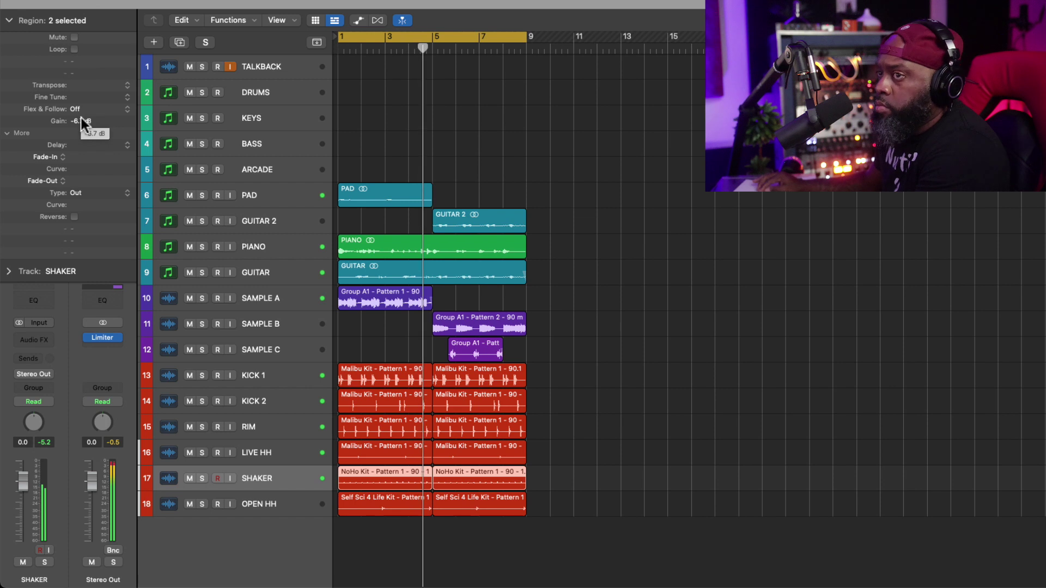
drag(82, 105, 82, 93)
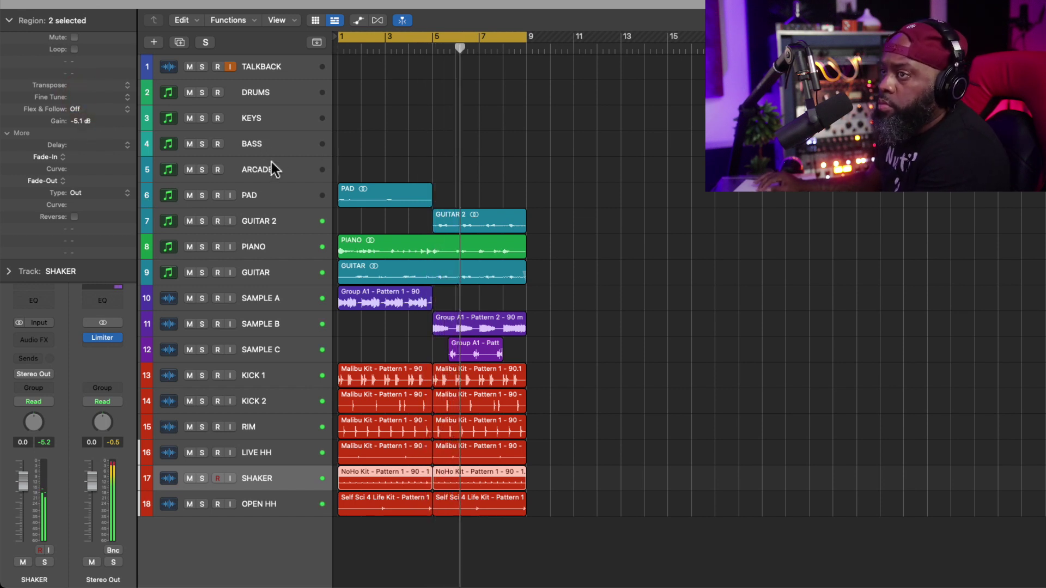
Step: Trim the start of the six second-half drum regions, KICK 1 through OPEN HH, one beat past bar 5
click(264, 94)
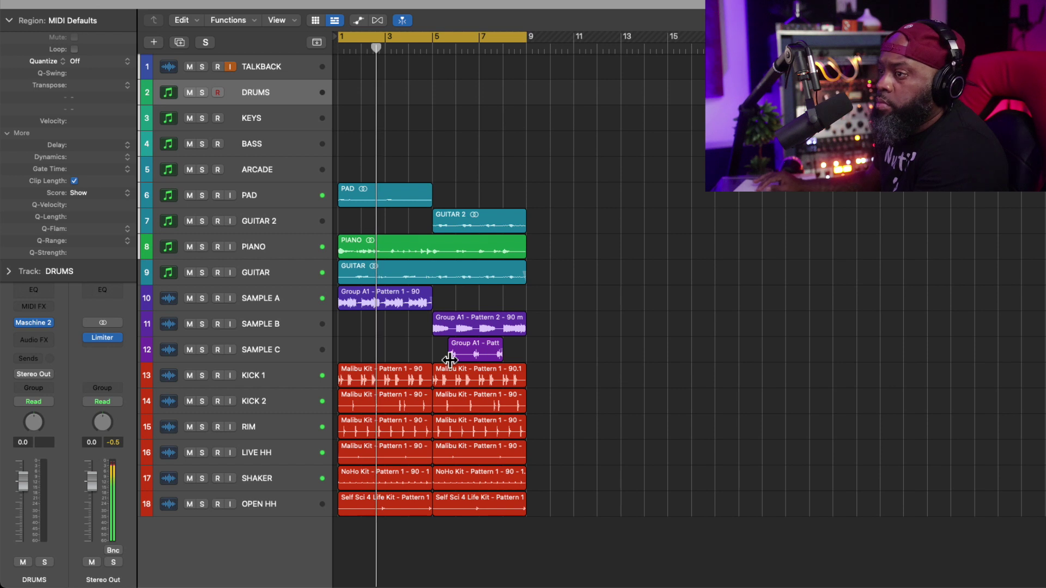
drag(441, 524, 445, 381)
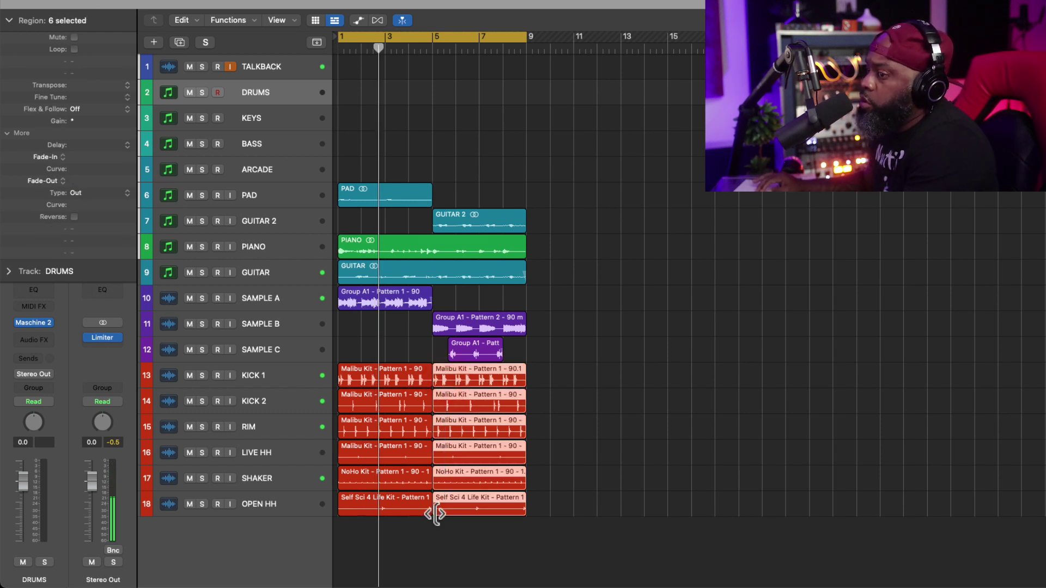
drag(436, 514, 441, 513)
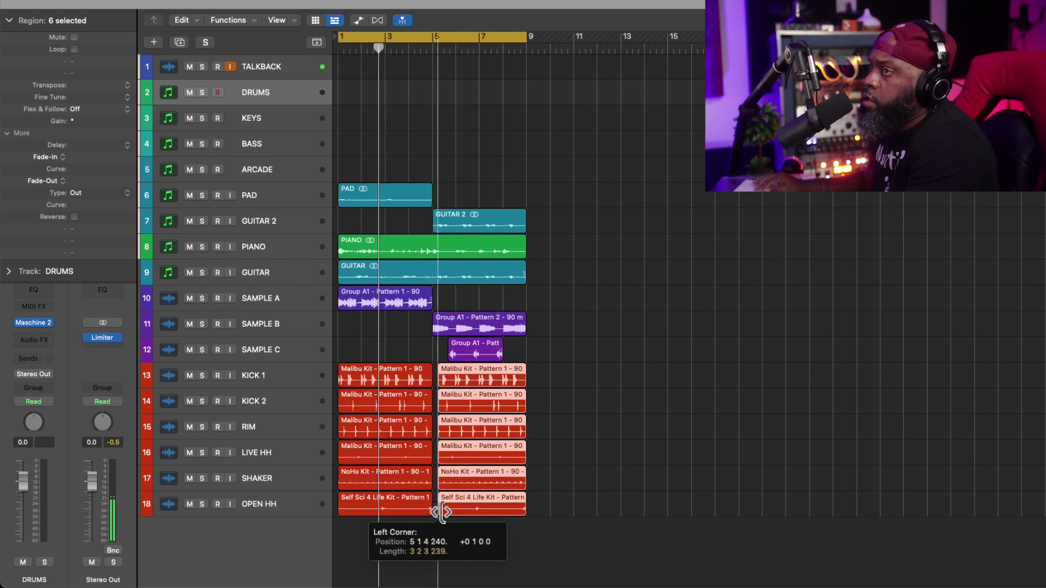
Step: Split the GUITAR and PIANO regions at bar 5
scroll(440, 512, up, 10)
scroll(440, 512, left, 8)
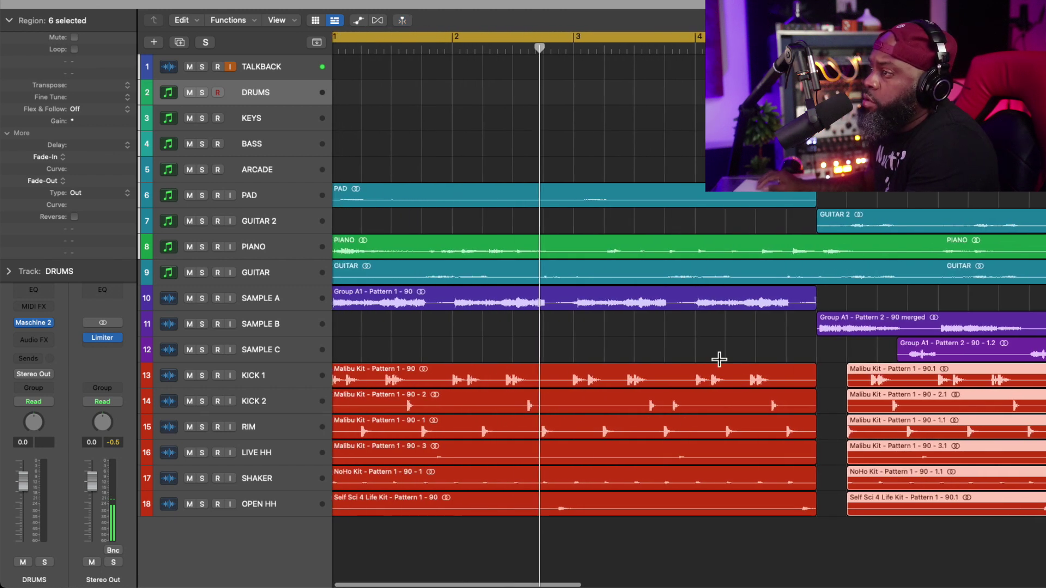
click(818, 278)
click(818, 252)
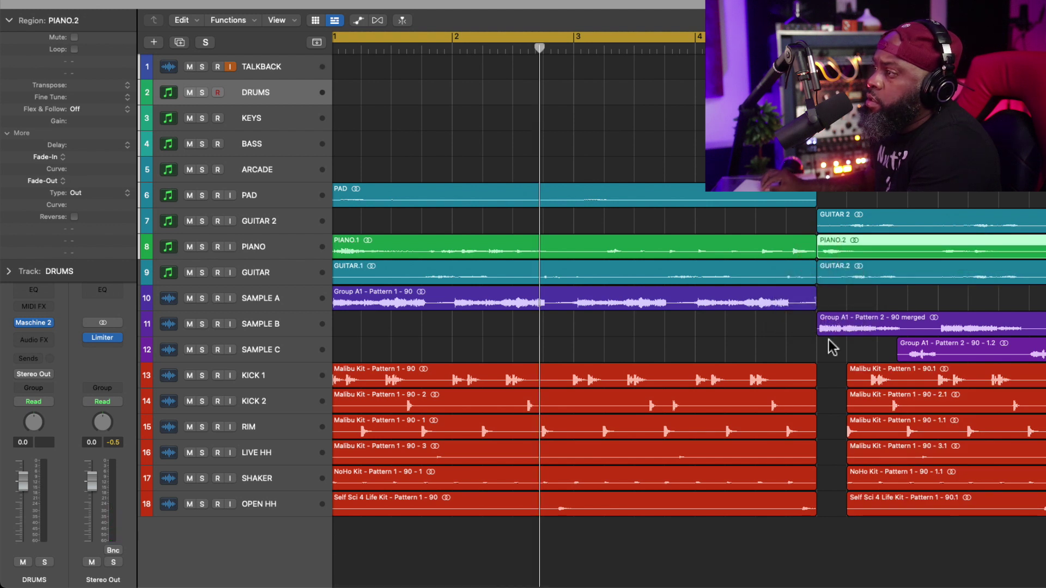
Step: Add fade-ins to the GUITAR 2, PIANO, GUITAR and SAMPLE B regions at bar 5, change them to Speed Up, and play back the transition
scroll(831, 347, up, 8)
scroll(828, 345, right, 2)
drag(612, 335, 626, 201)
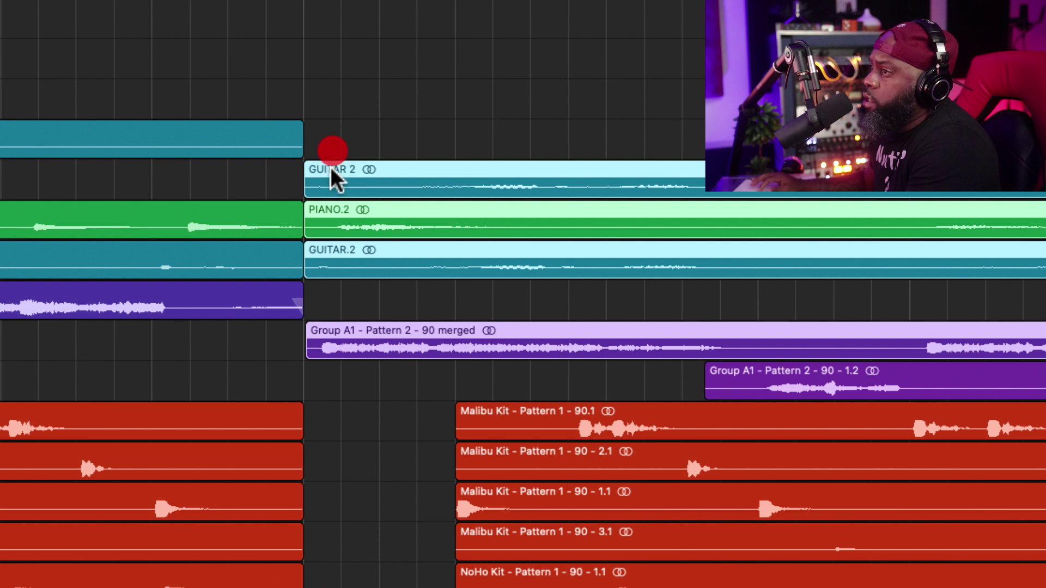
drag(331, 167, 451, 152)
right_click(372, 166)
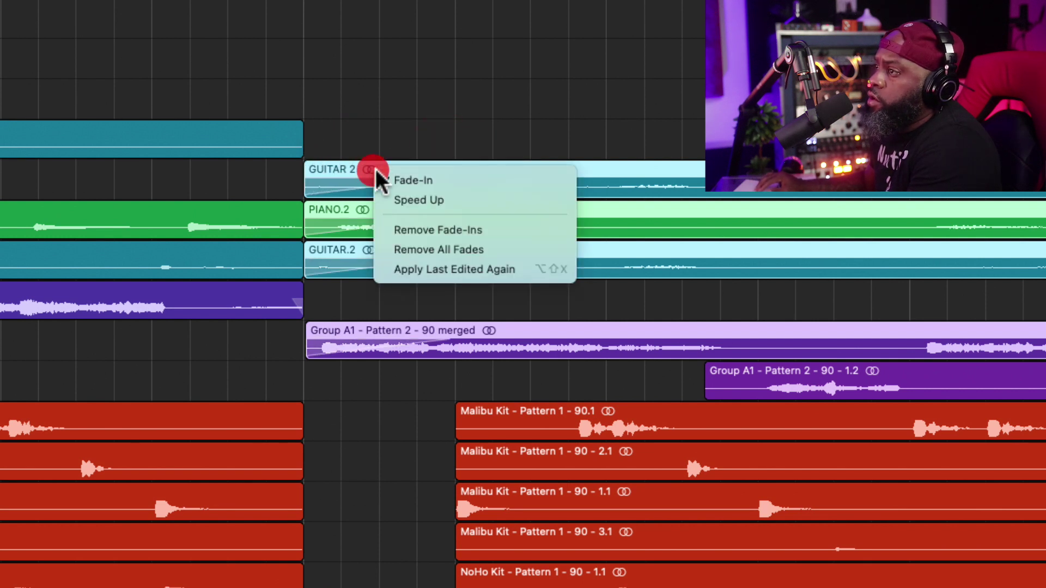
click(400, 200)
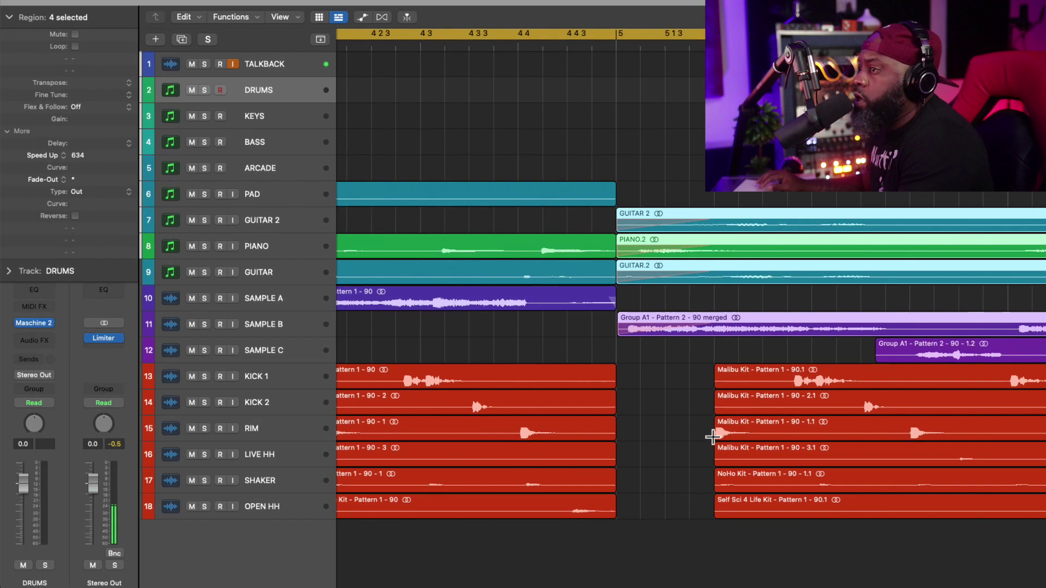
key(space)
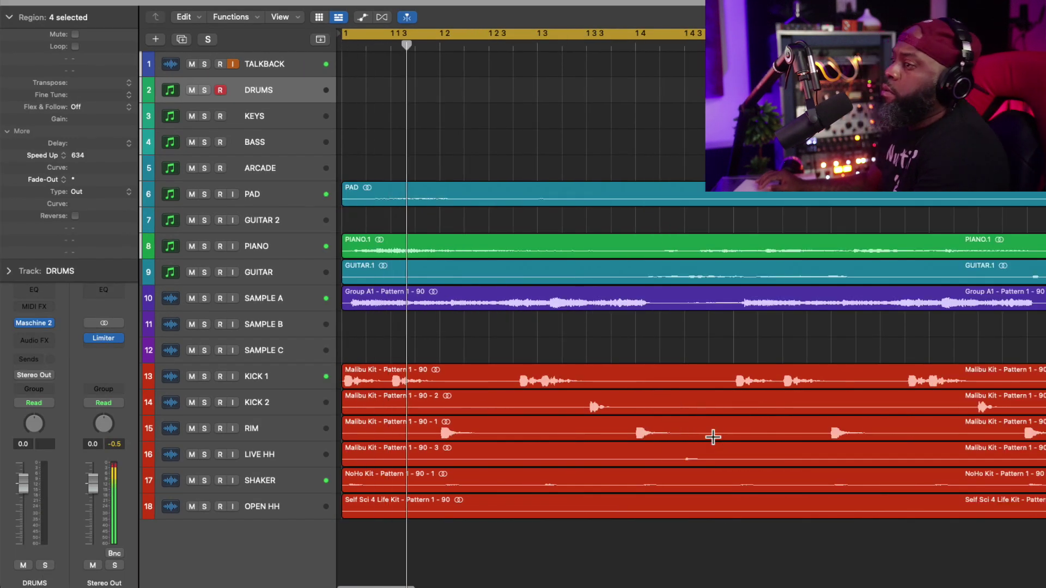
key(z)
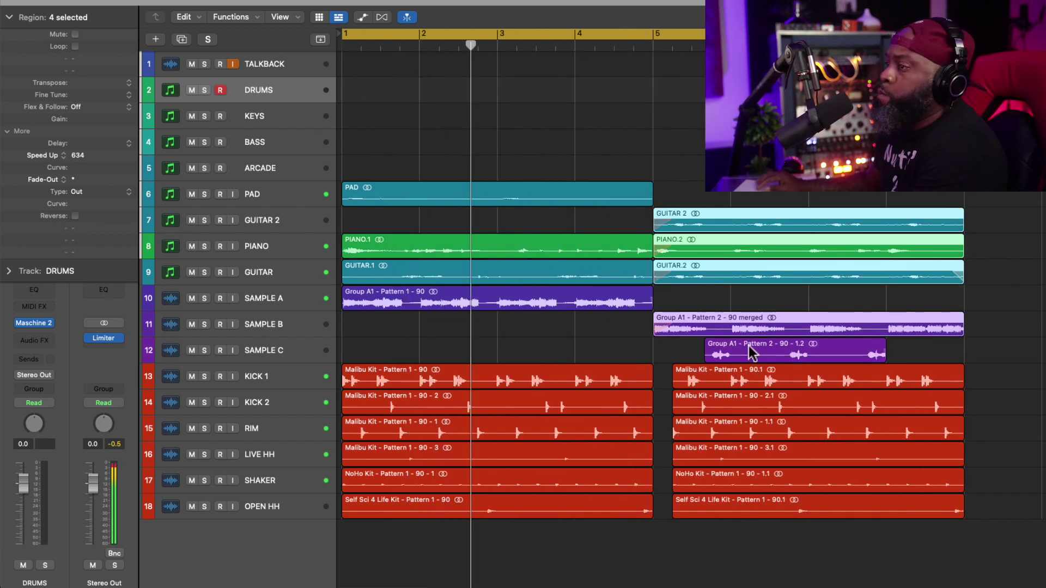
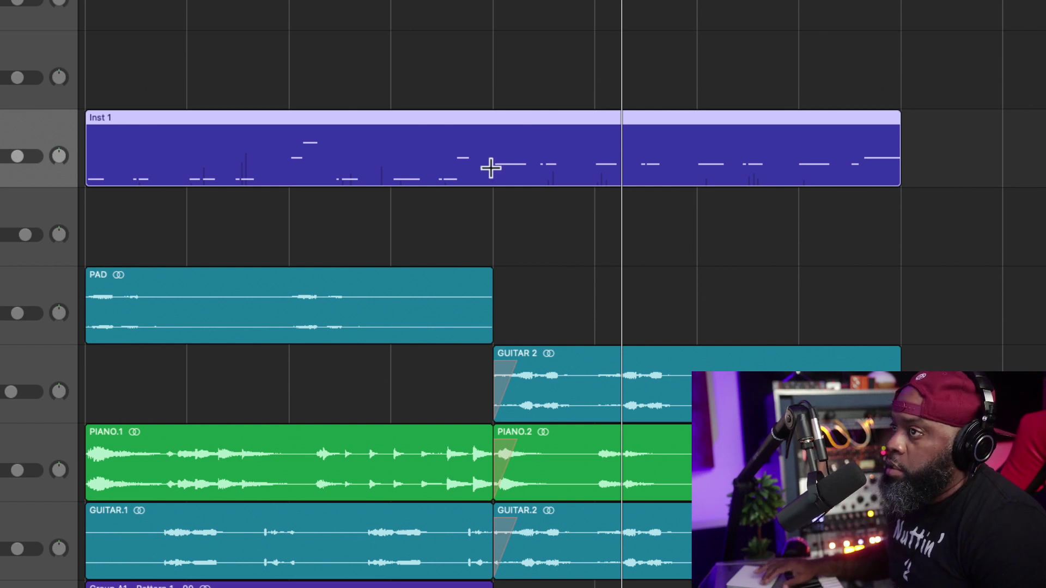
Step: Open the Inst 1 region in the Piano Roll and overdub short high notes just before bars 2, 4, 6 and 8
double_click(354, 132)
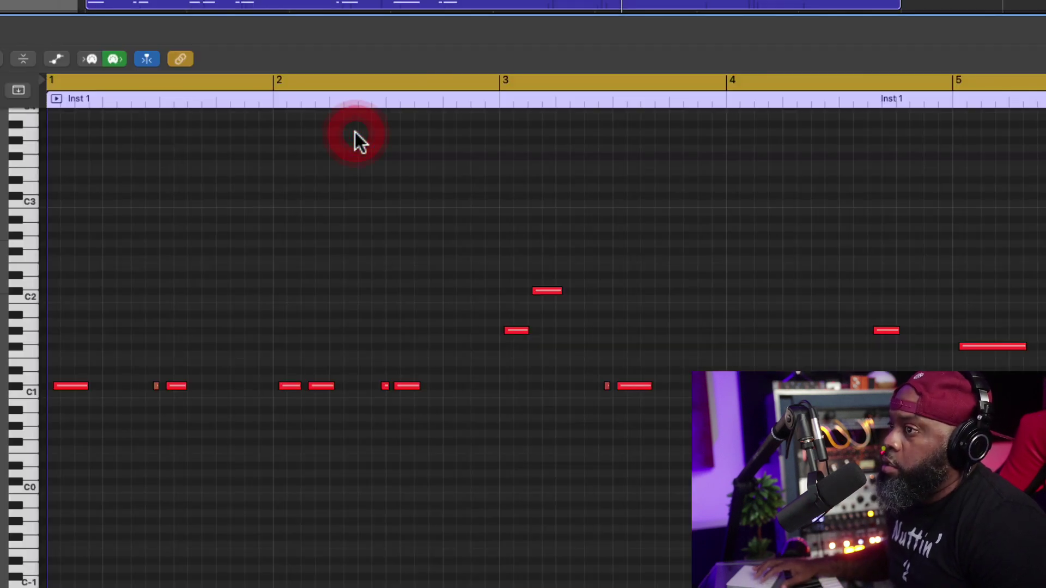
key(z)
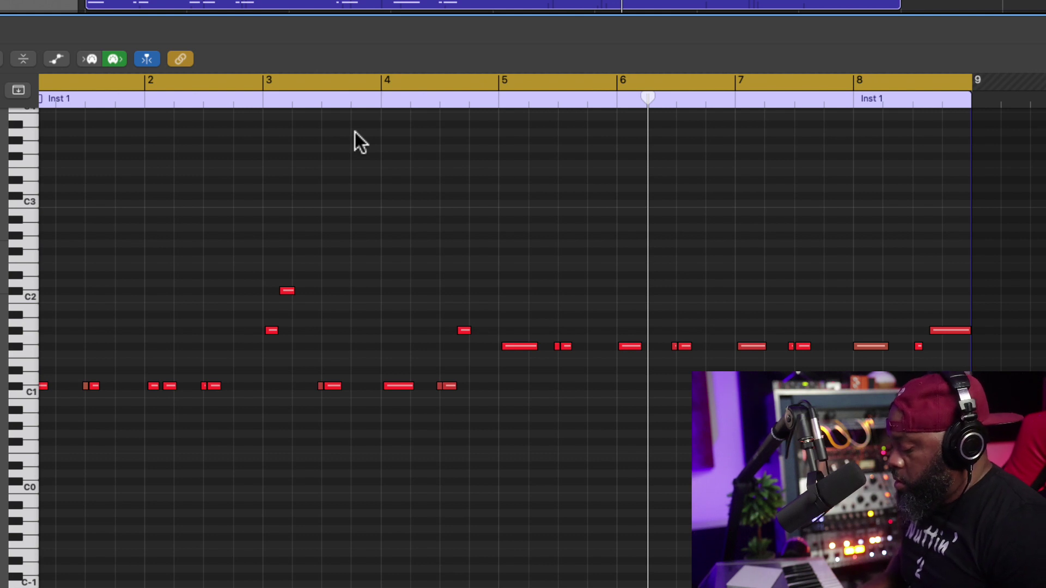
key(Return)
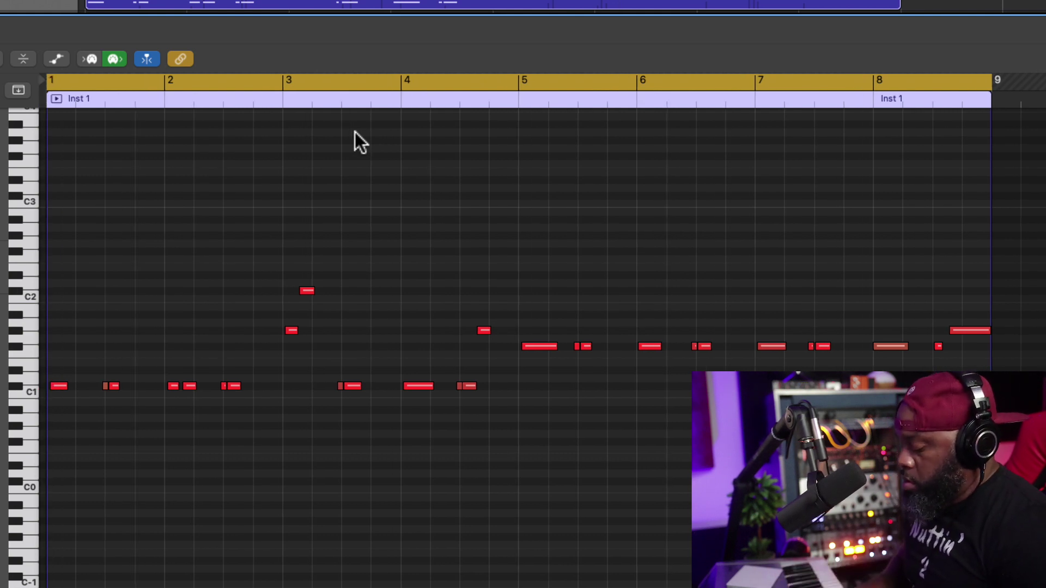
key(space)
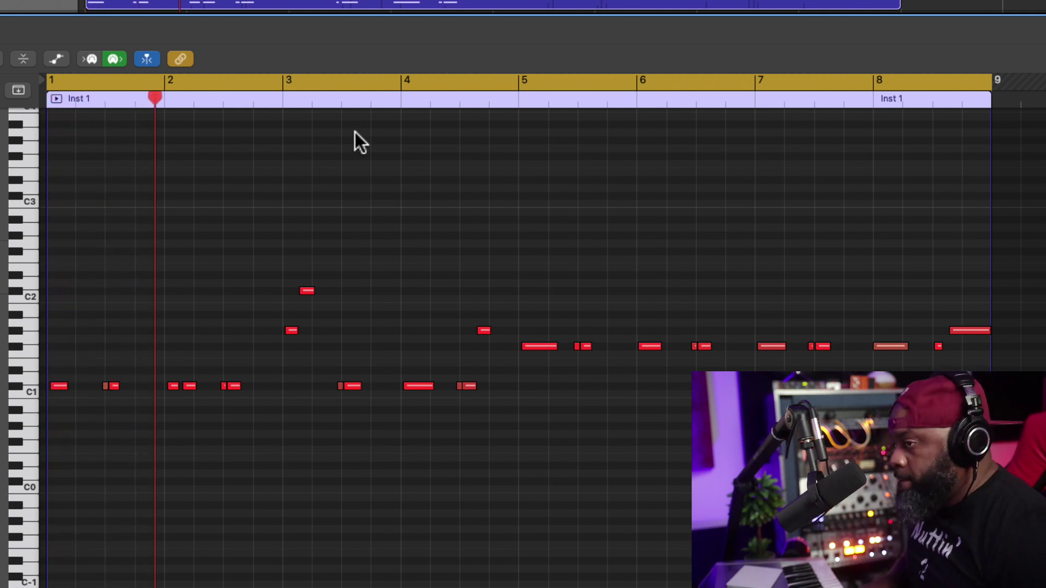
key(r)
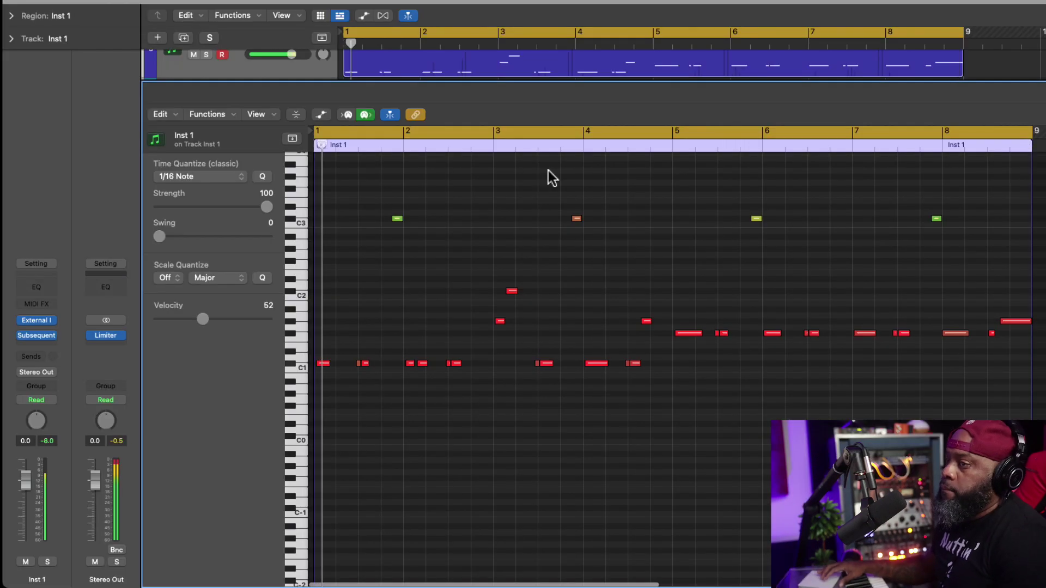
Step: Set the velocity of the high note just before bar 4 to 83 and close the Piano Roll
click(397, 219)
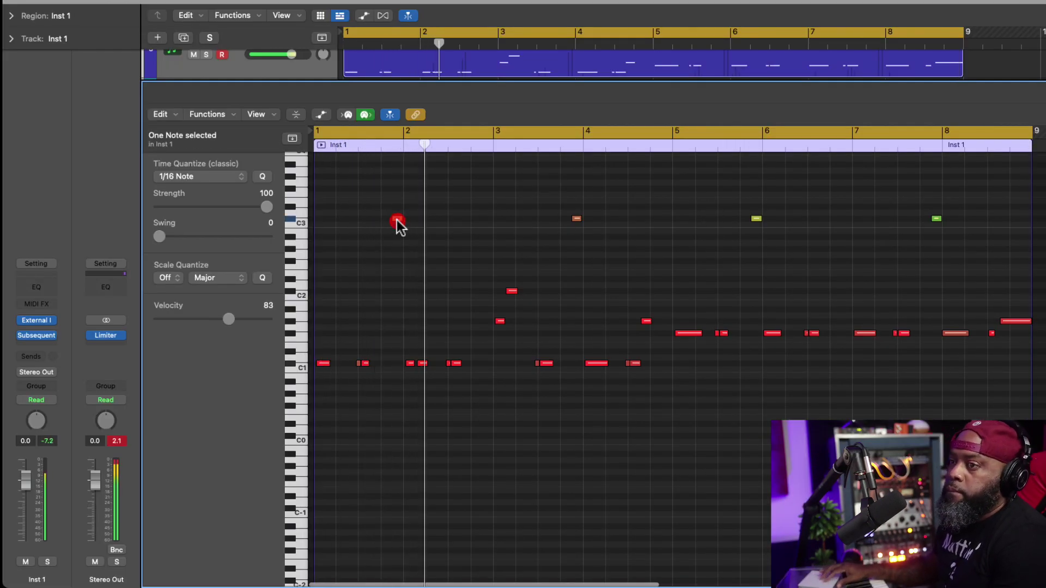
click(575, 218)
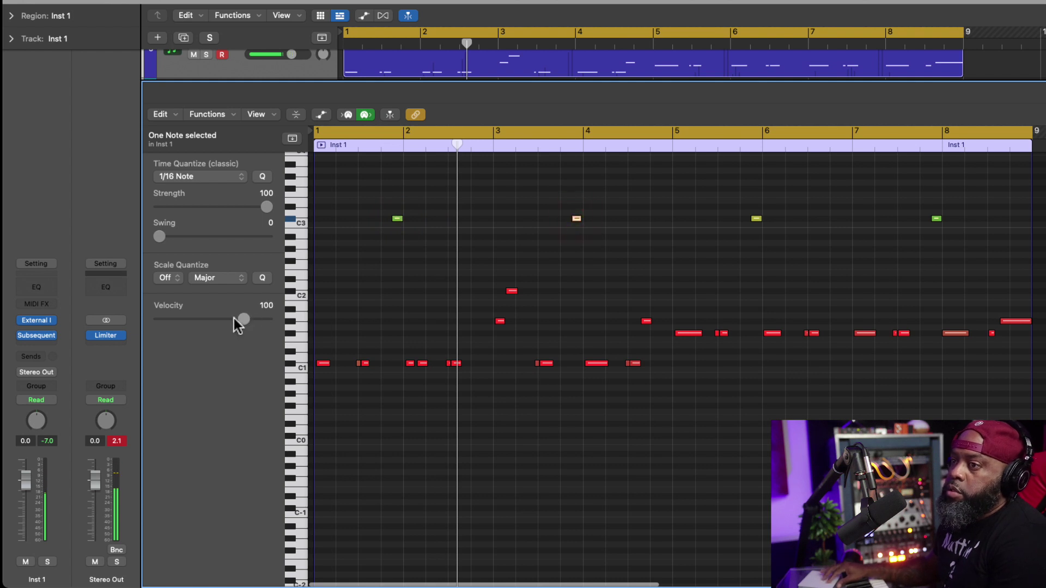
drag(234, 318, 231, 319)
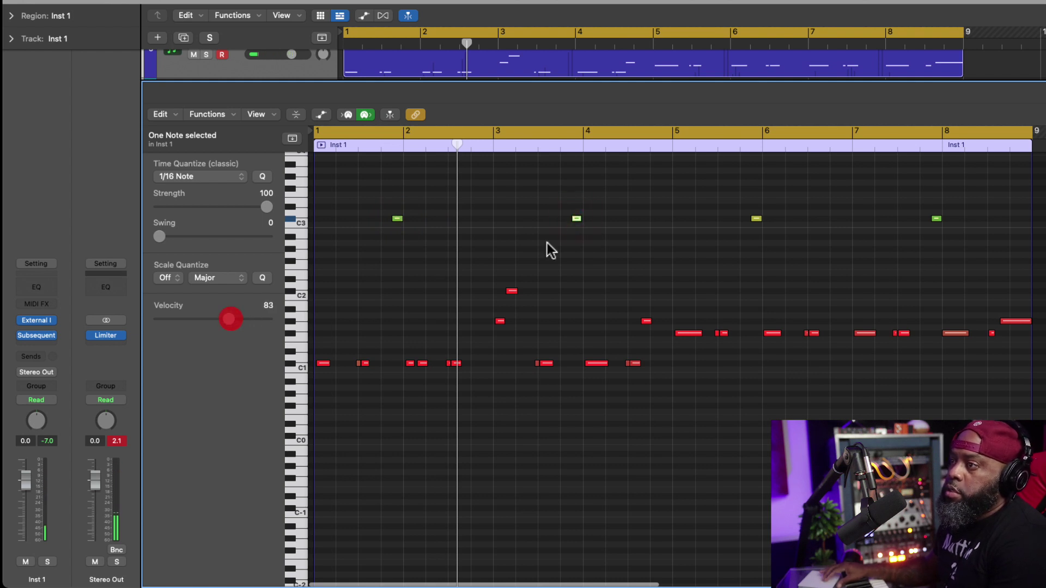
click(661, 224)
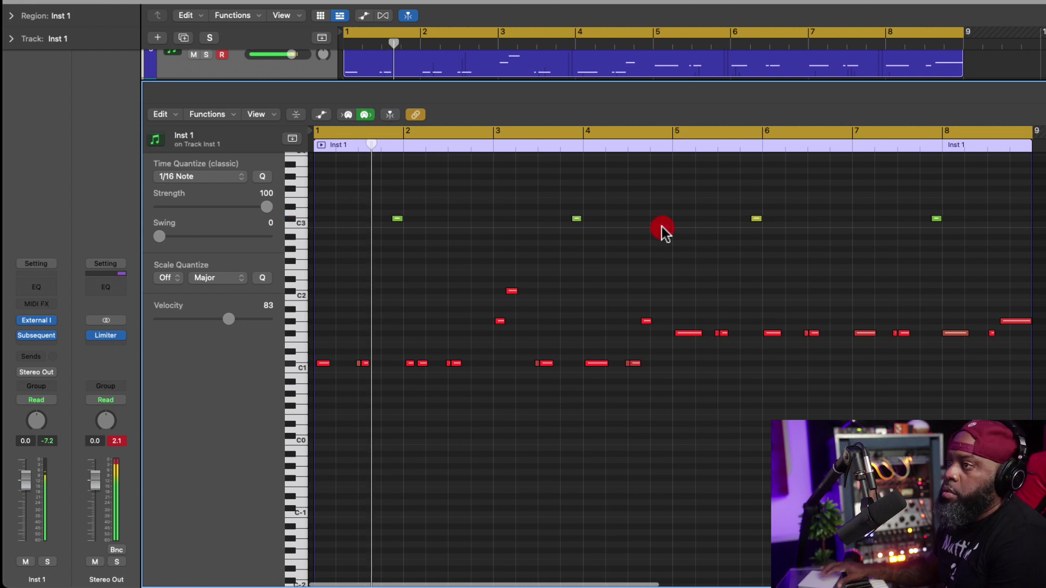
key(e)
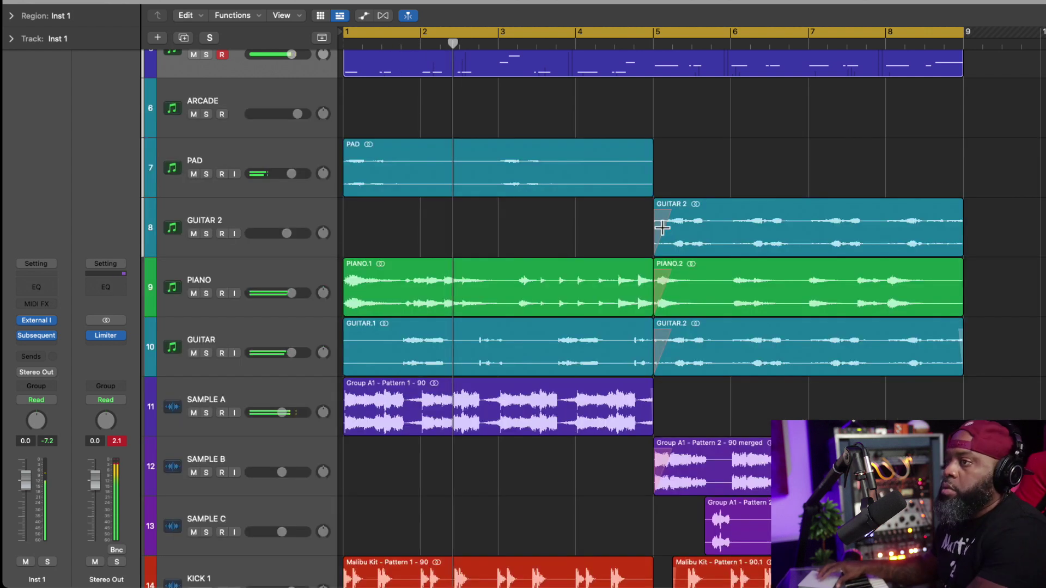
Step: Move the empty BASS instrument track below Inst 1 and delete it
scroll(695, 150, up, 5)
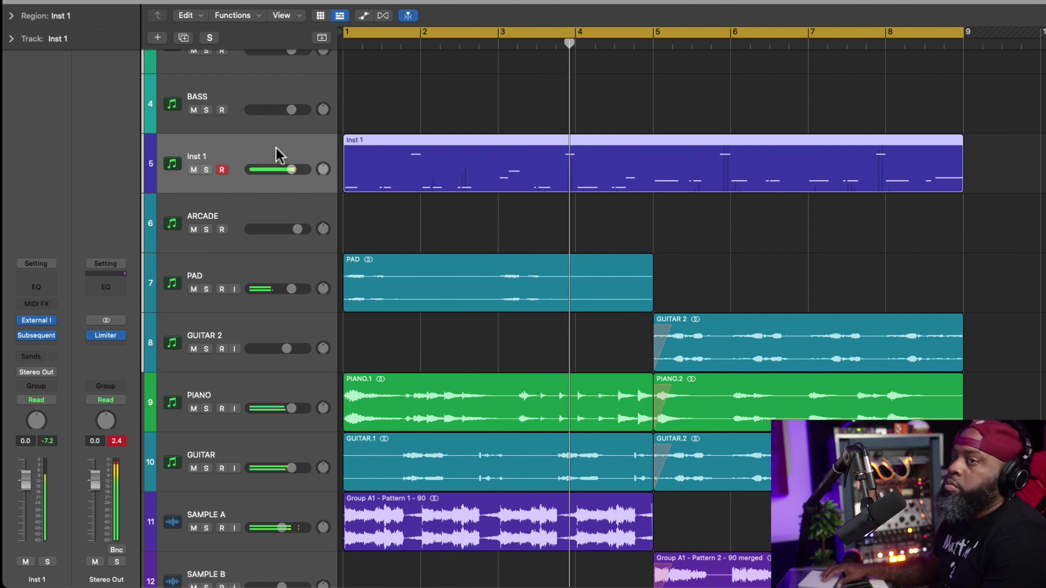
drag(280, 102, 283, 174)
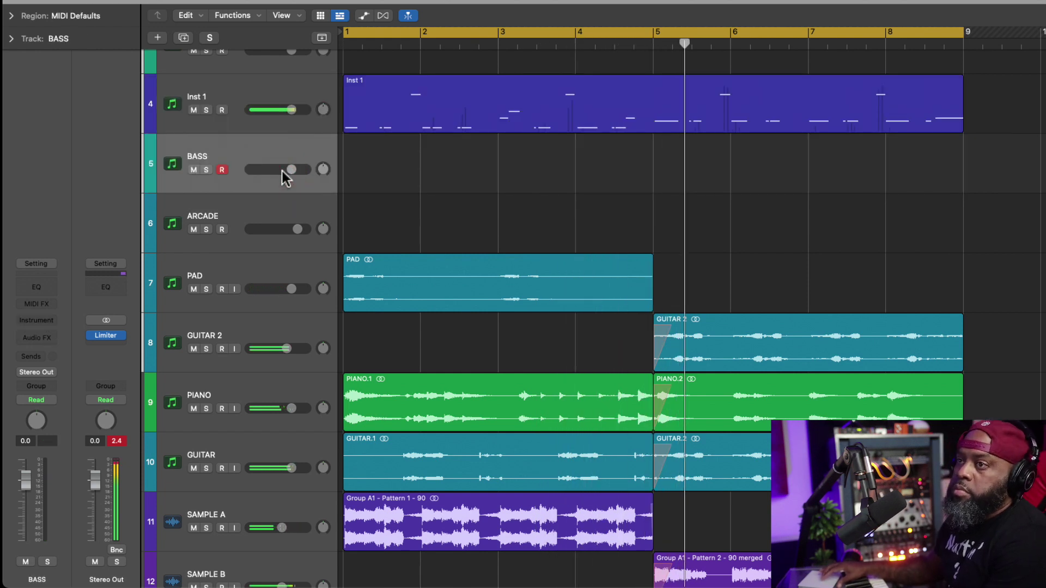
key(super+BackSpace)
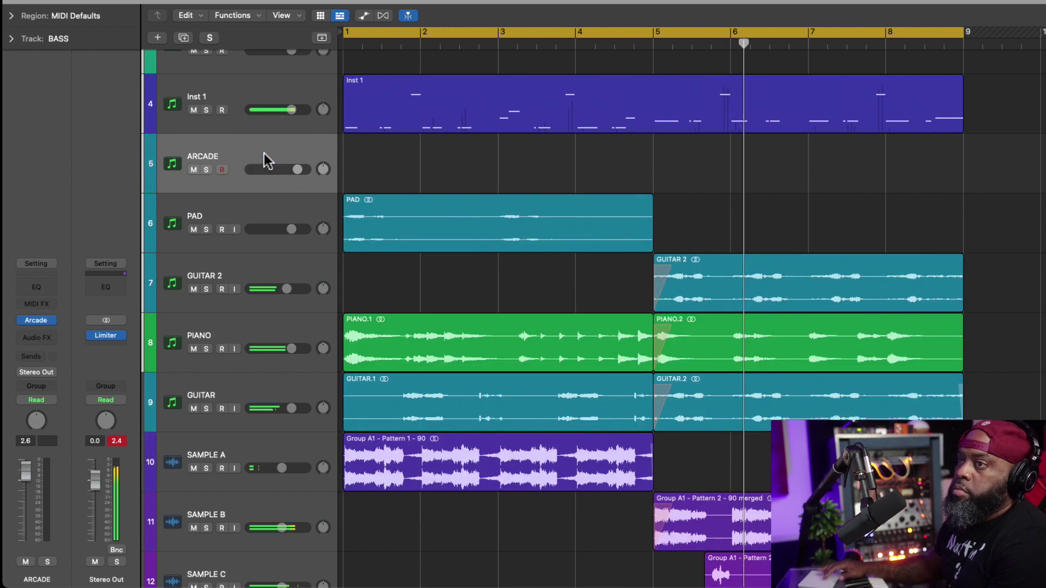
Step: Add an audio track below Inst 1 with Input 2 (APOGEE R) as its input, name it BASS and stop playback
click(256, 100)
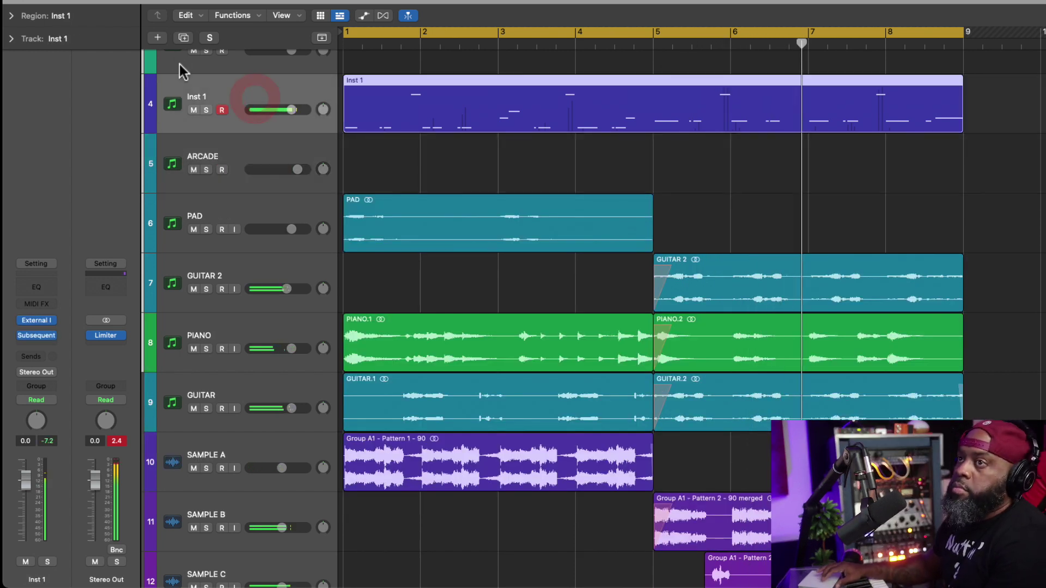
click(158, 37)
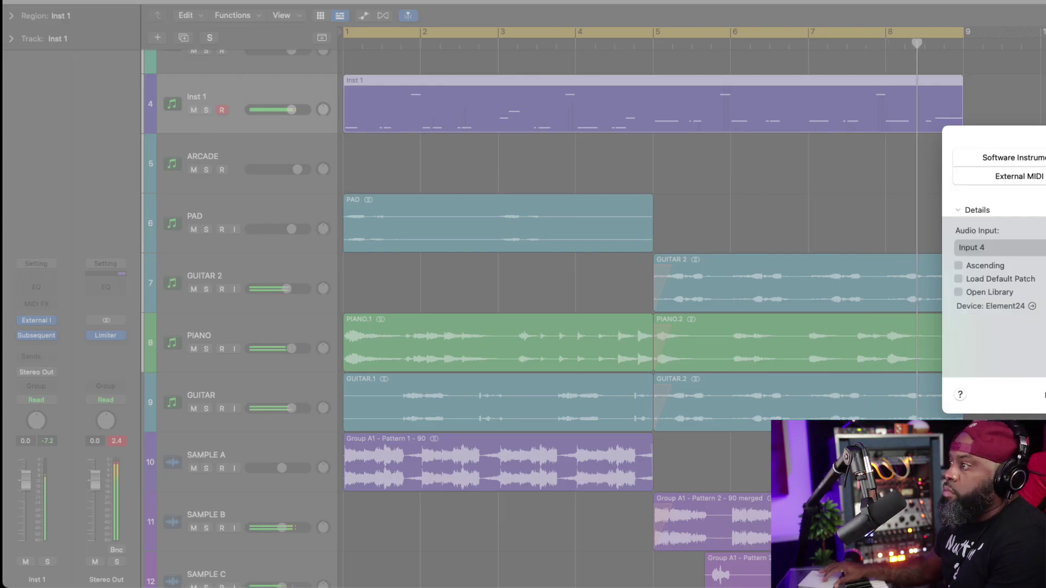
drag(1041, 250, 1035, 223)
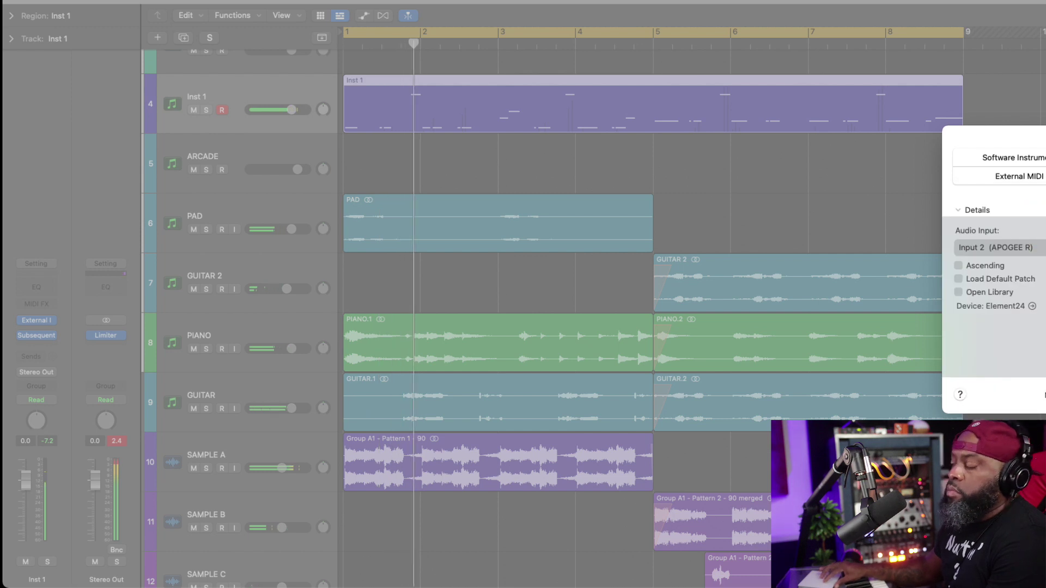
key(Return)
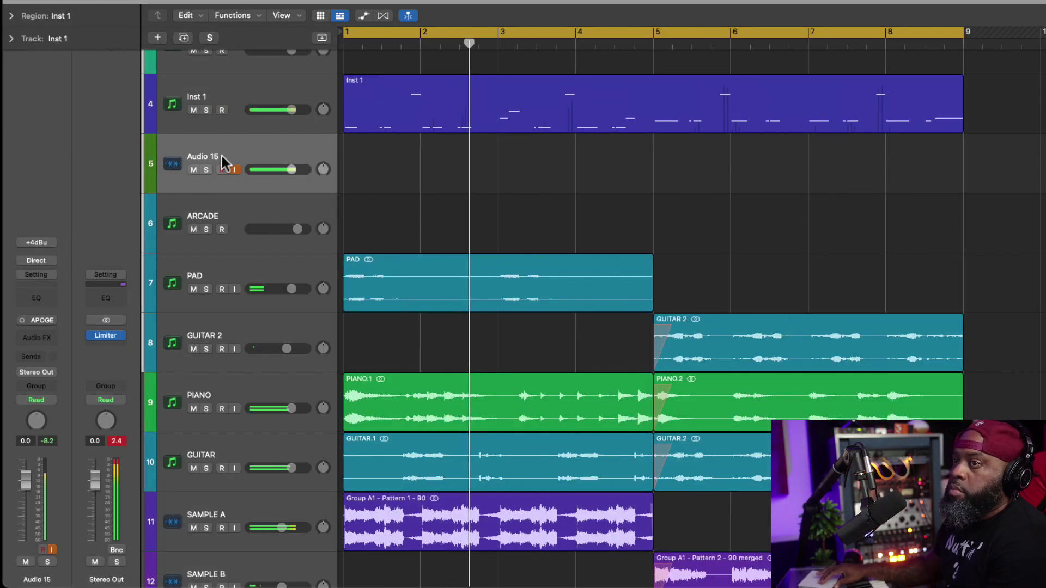
click(212, 154)
click(212, 153)
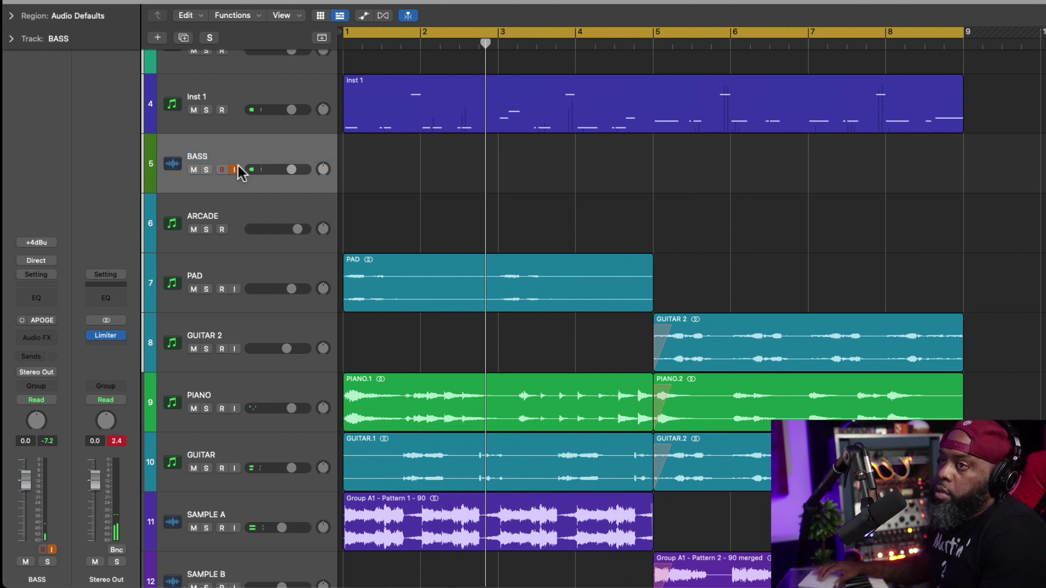
key(space)
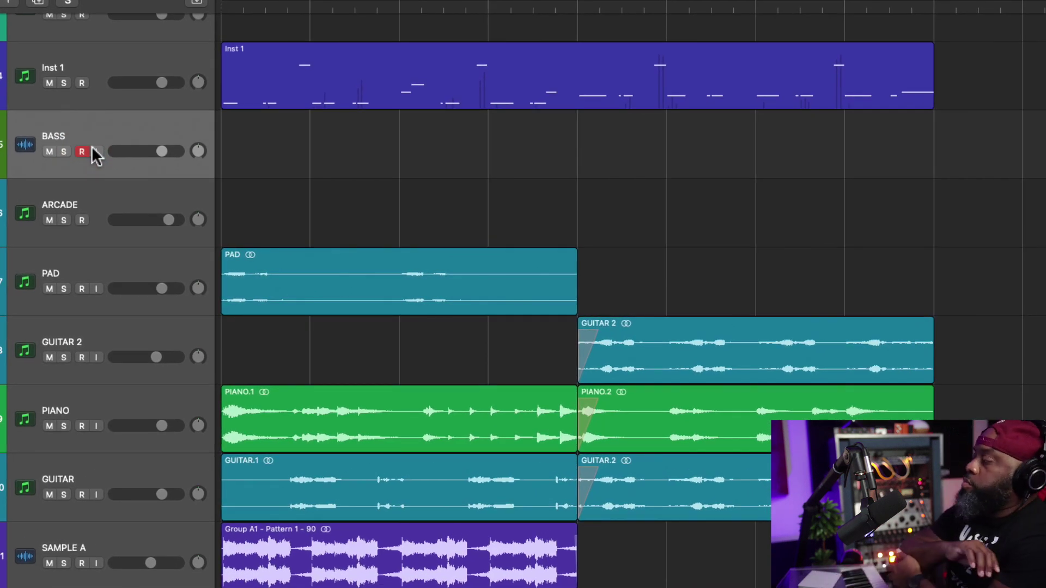
key(r)
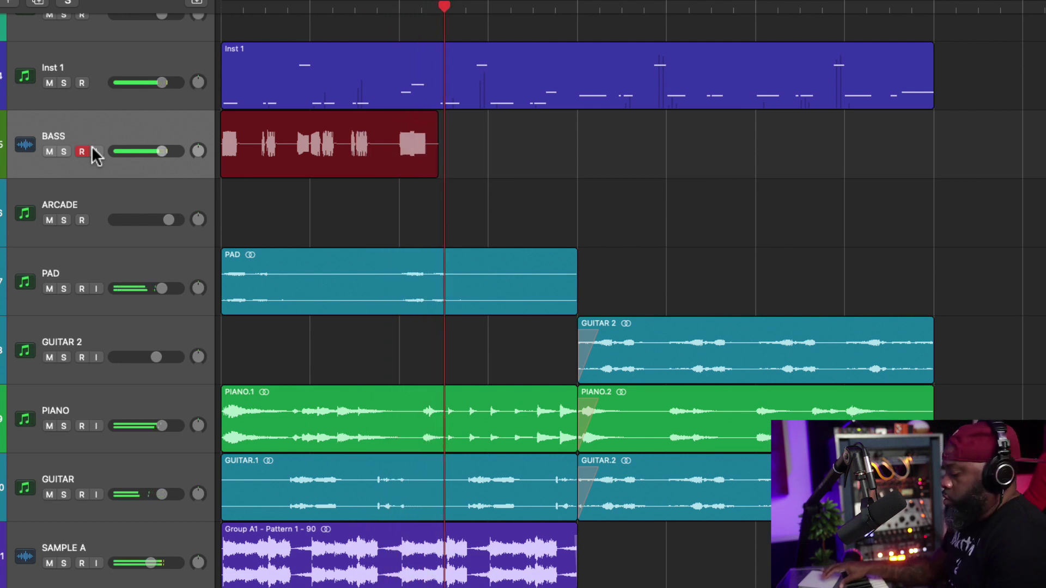
key(space)
key(super+z)
key(Return)
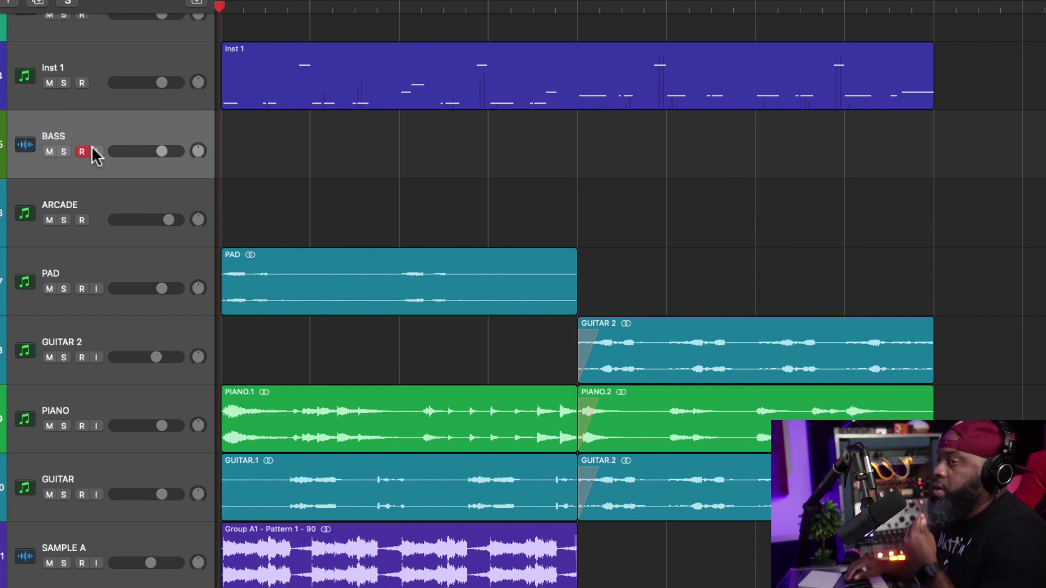
Step: Record the Inst 1 bass part as audio on the BASS track, trim its end to bar 9, and select the Inst 1 region
key(r)
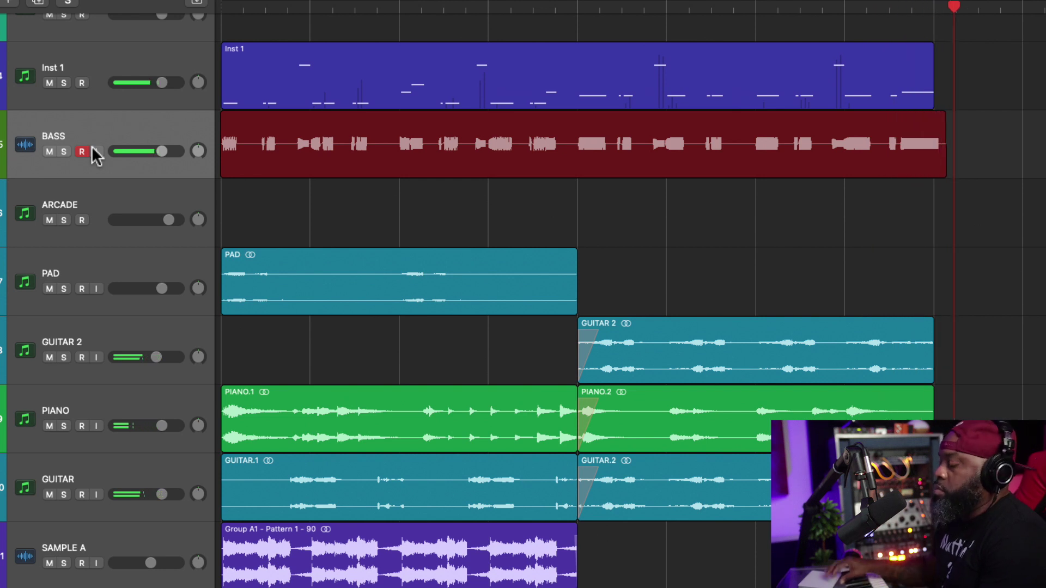
key(space)
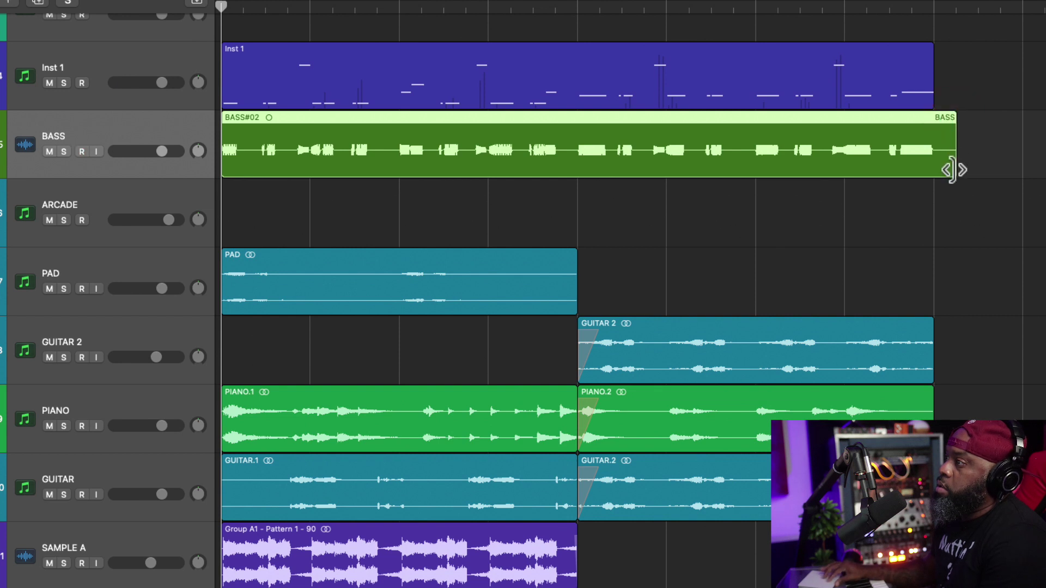
drag(952, 170, 933, 170)
click(641, 63)
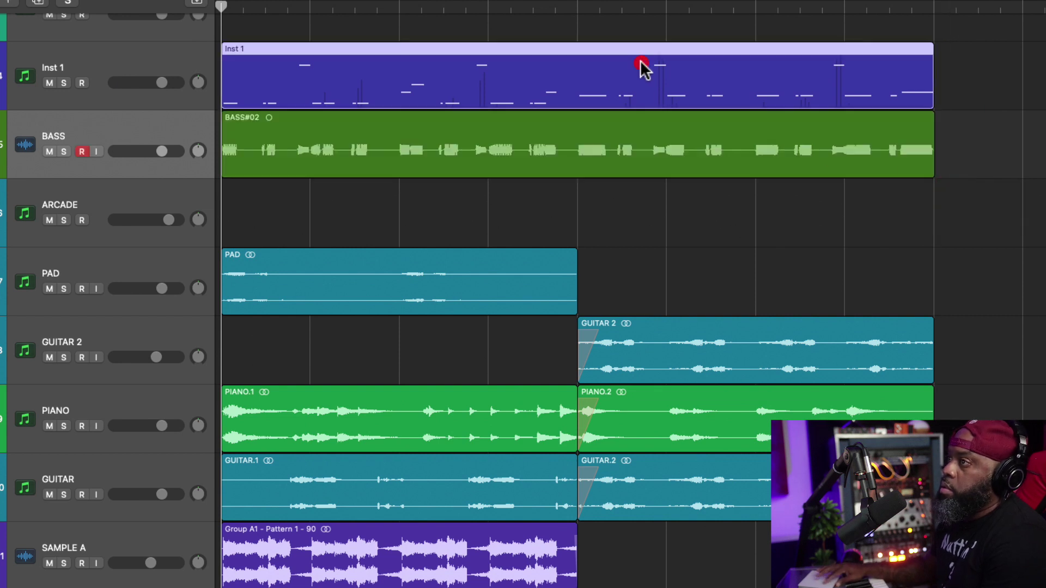
Step: Delete the Inst 1 region, play the arrangement with the recorded bass audio, and select the BASS#02 region
key(Delete)
key(space)
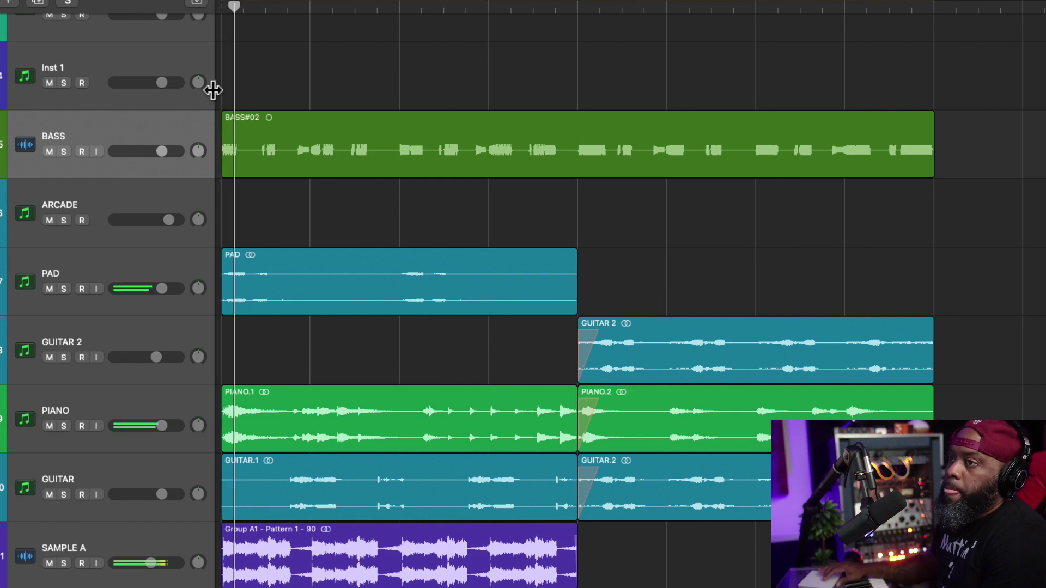
click(139, 119)
click(87, 159)
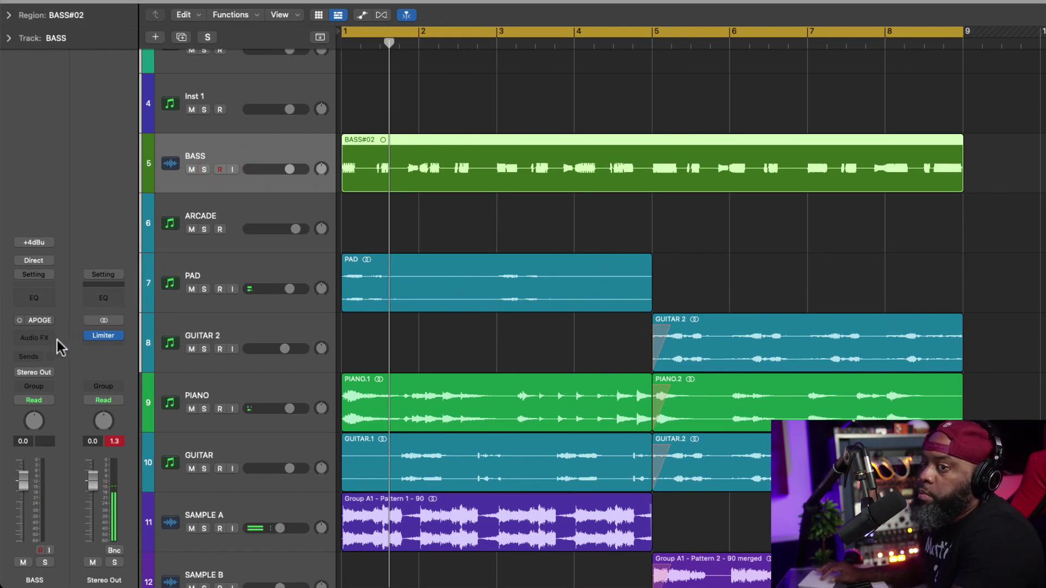
Step: Insert the UADx LA-2A Tube Compressor on the BASS track and move its window so its controls are reachable
click(49, 338)
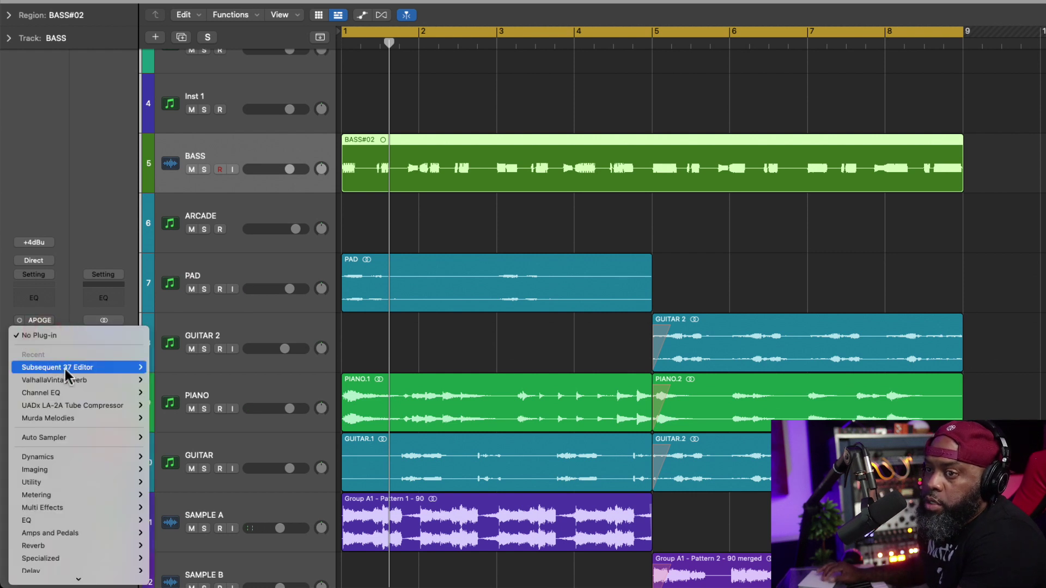
mouse_move(116, 409)
click(160, 405)
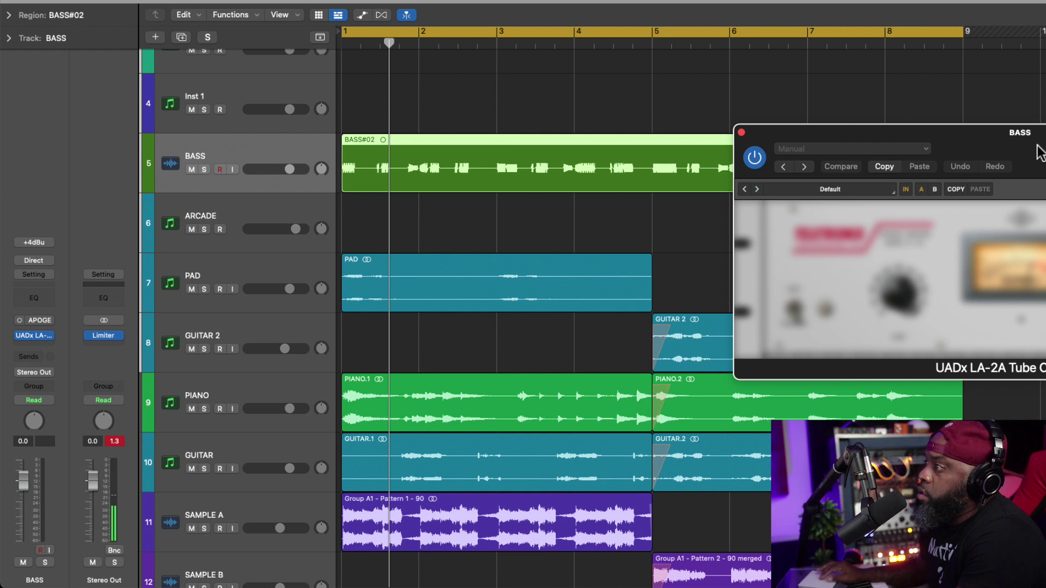
drag(1037, 147, 867, 105)
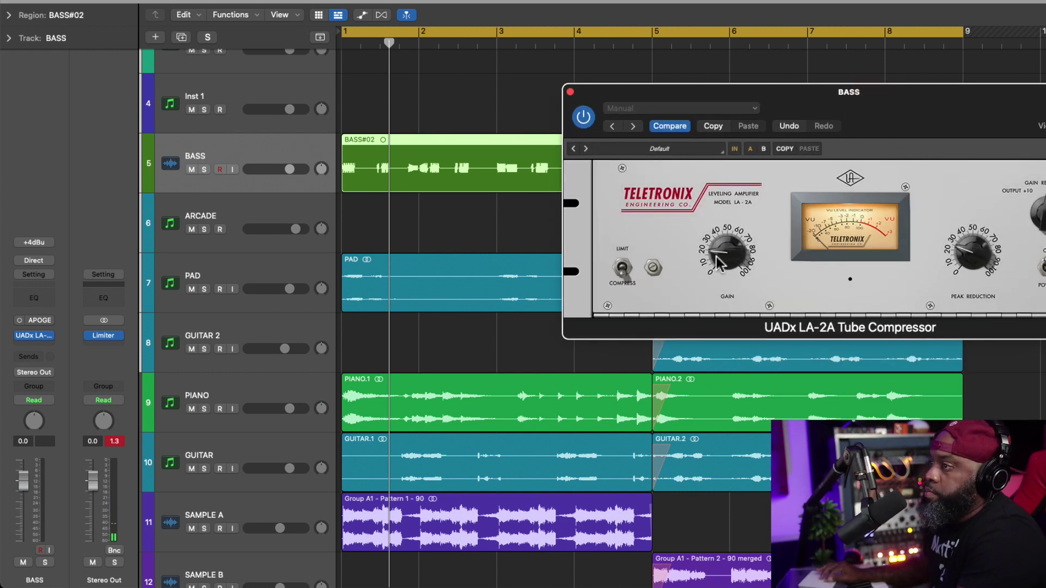
Step: Solo the BASS track during playback and fine-tune the LA-2A's peak reduction to about 30
key(space)
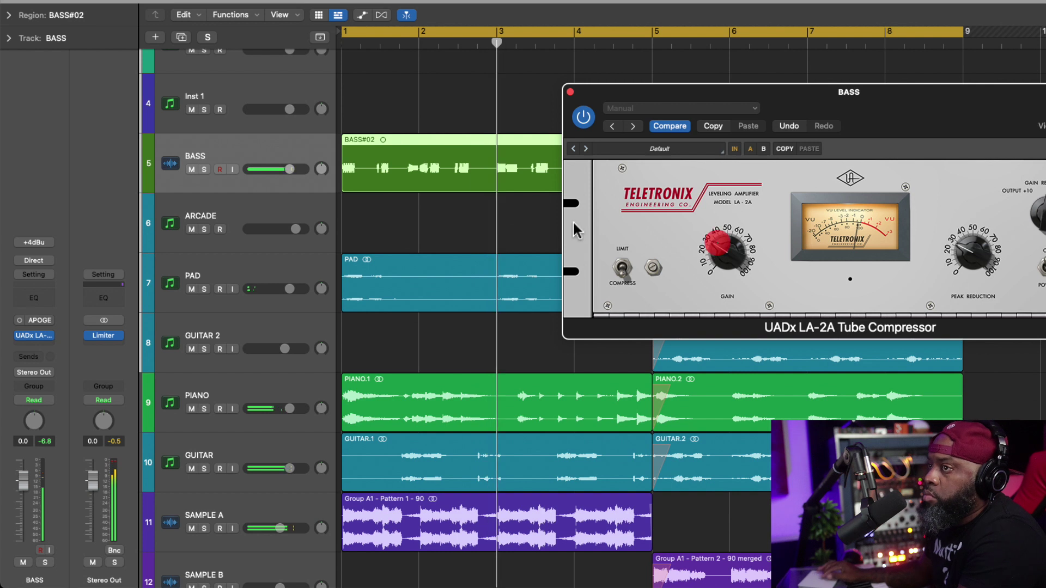
click(203, 169)
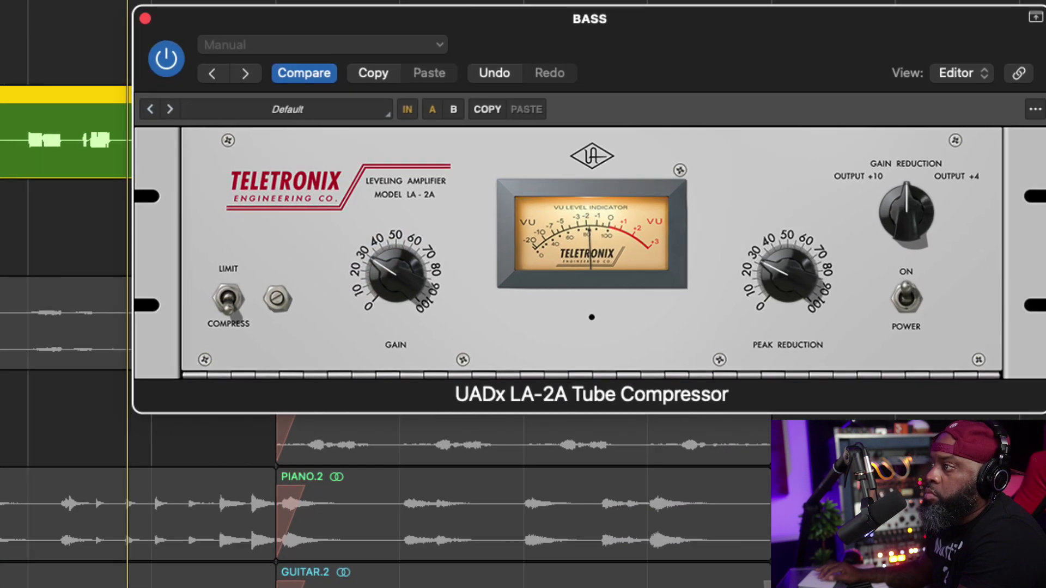
drag(606, 51, 503, 22)
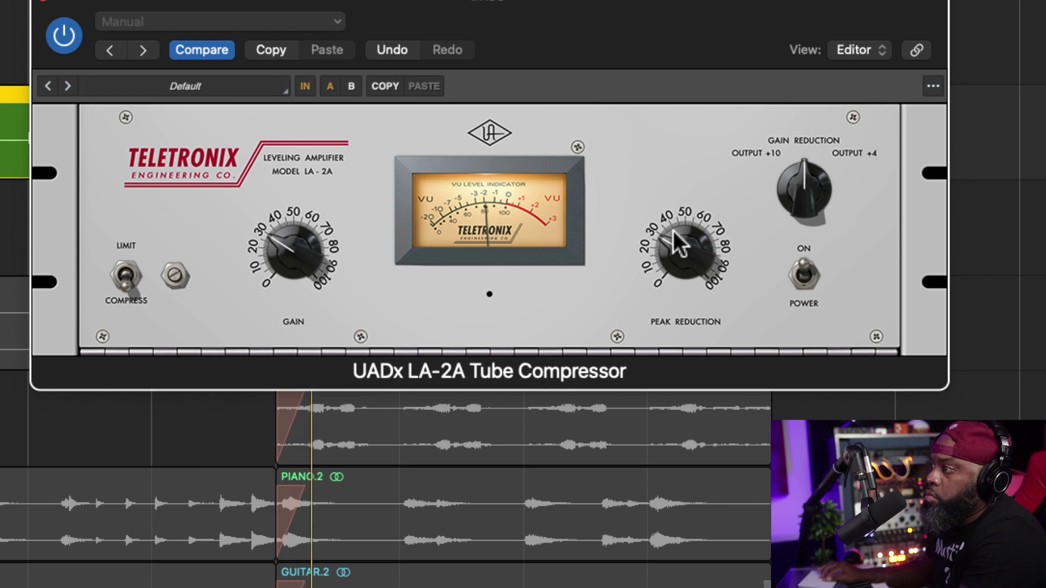
drag(675, 242, 678, 223)
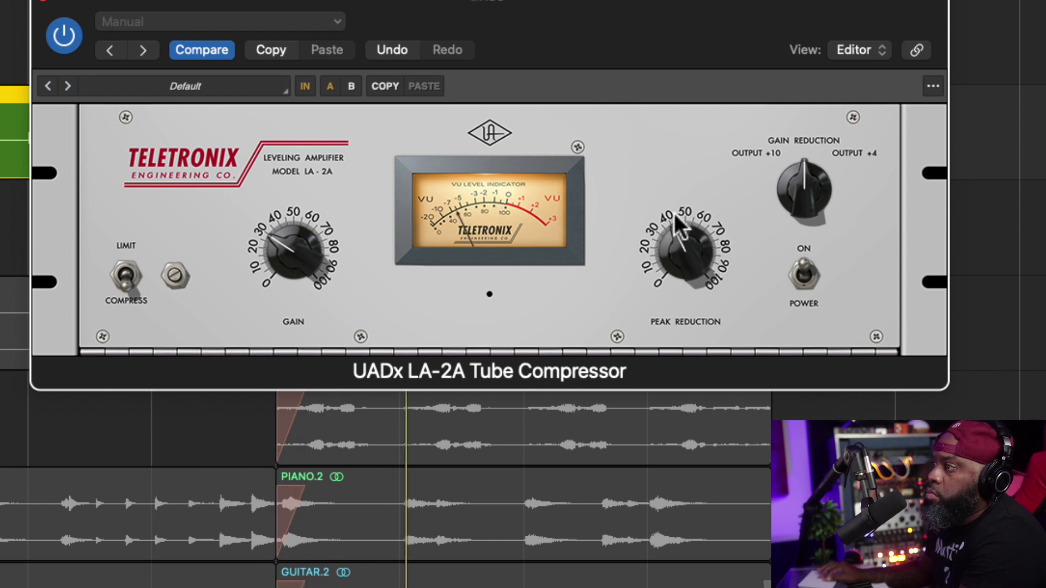
drag(674, 214, 661, 220)
Step: Compare the bass with the LA-2A bypassed and active, leaving it enabled, and close the plug-in window
click(71, 42)
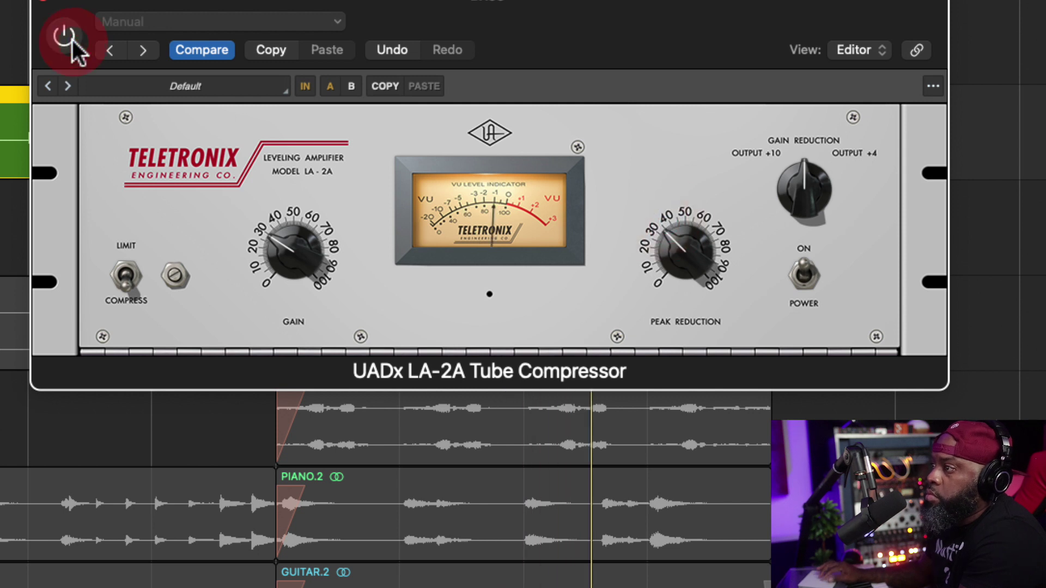
click(72, 40)
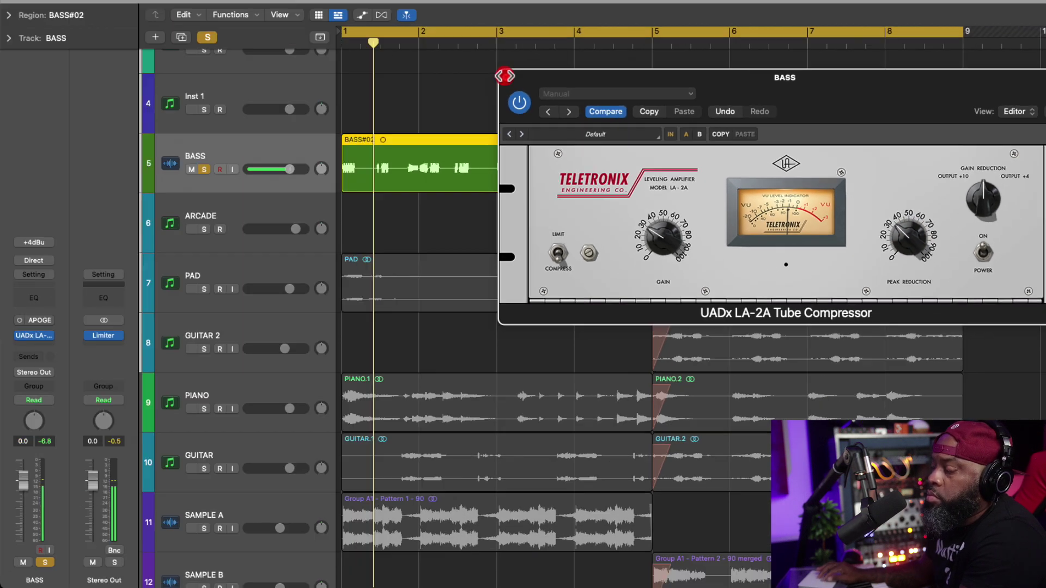
click(504, 76)
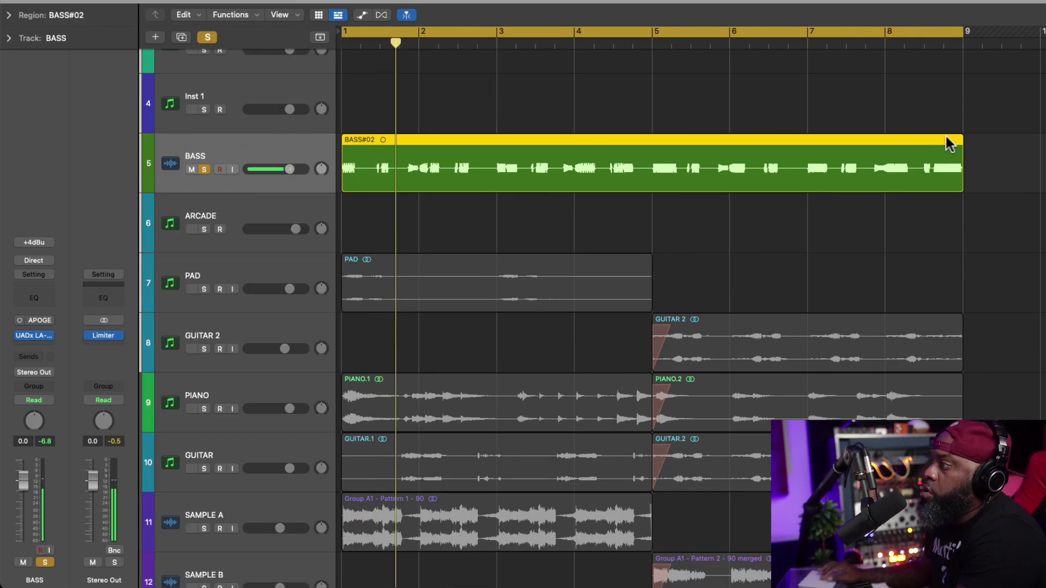
Step: Apply a short fade of type Fade to the end of the BASS#02 region at bar 9
scroll(252, 105, up, 5)
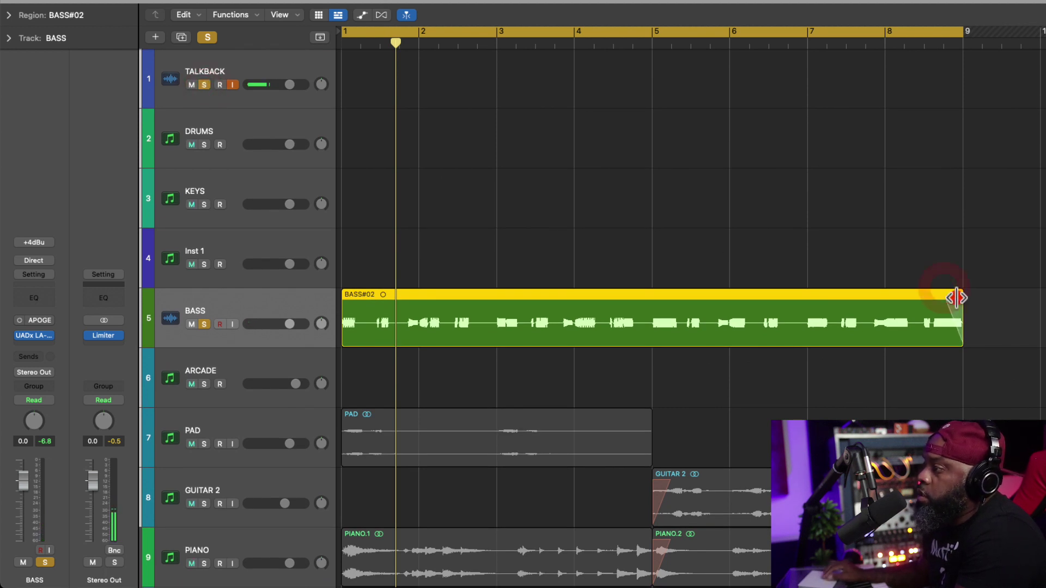
right_click(956, 298)
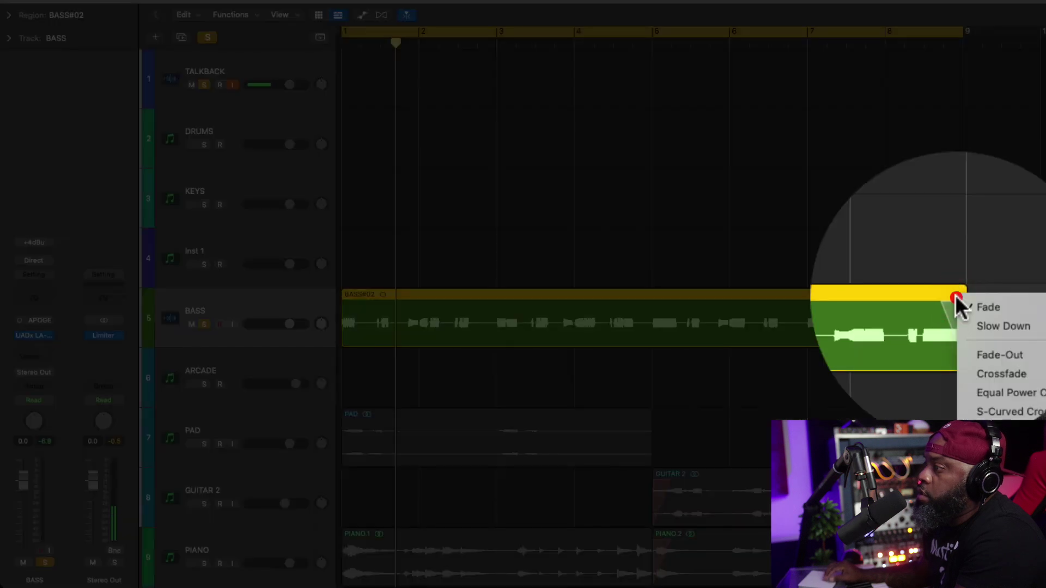
click(975, 316)
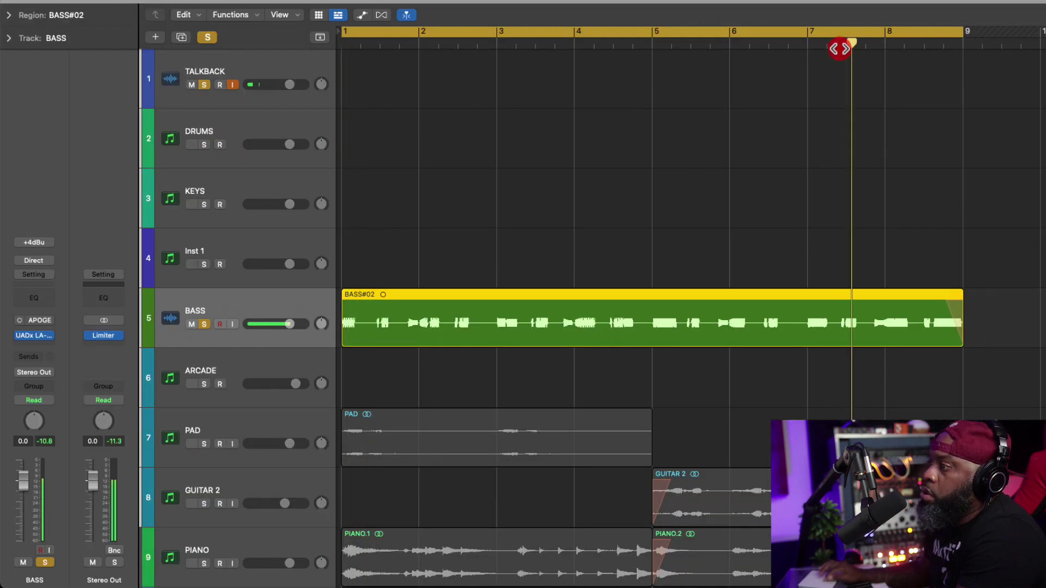
scroll(838, 49, right, 5)
scroll(827, 139, down, 4)
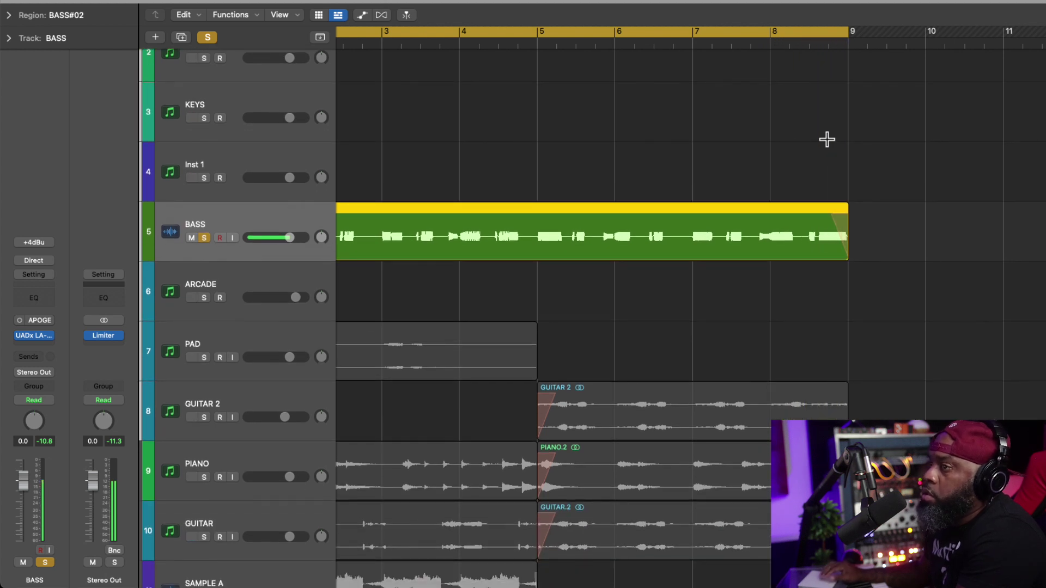
Step: Examine the soloed bass waveform up close from bar 1 to bar 4 for note timing against the grid
key(space)
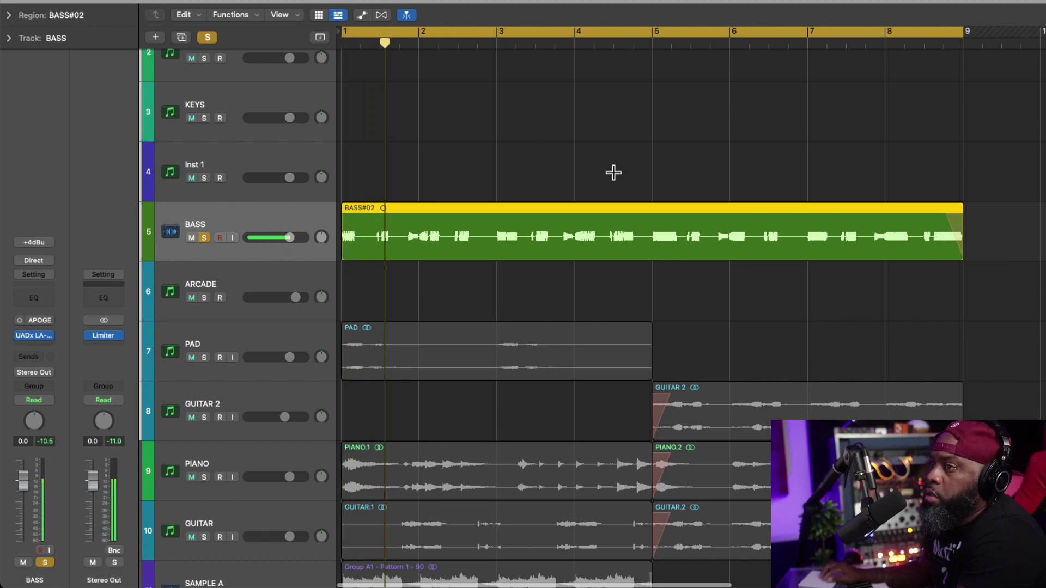
key(super+Right)
key(super+Right)
key(super+Right)
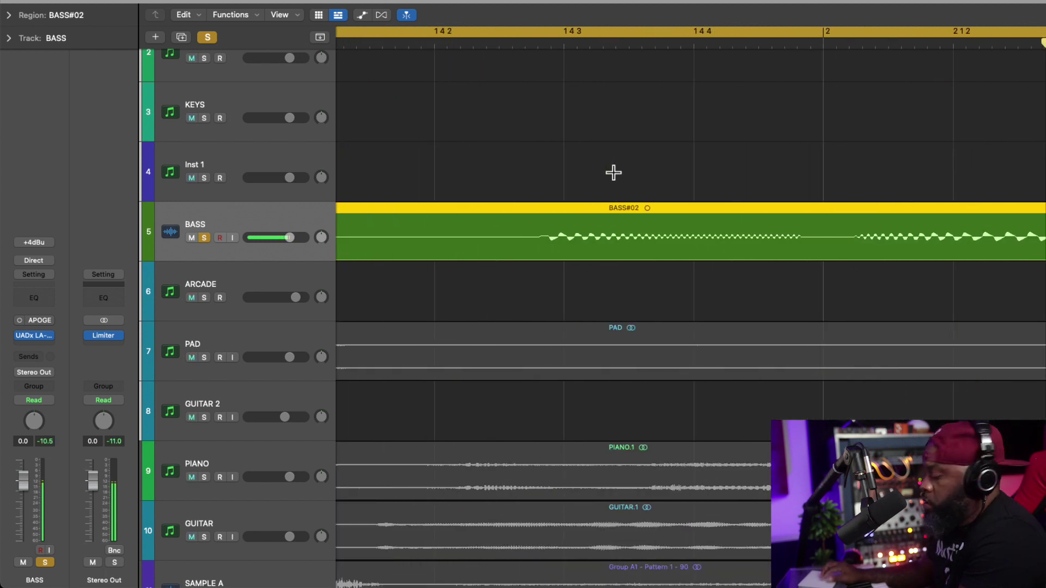
key(Return)
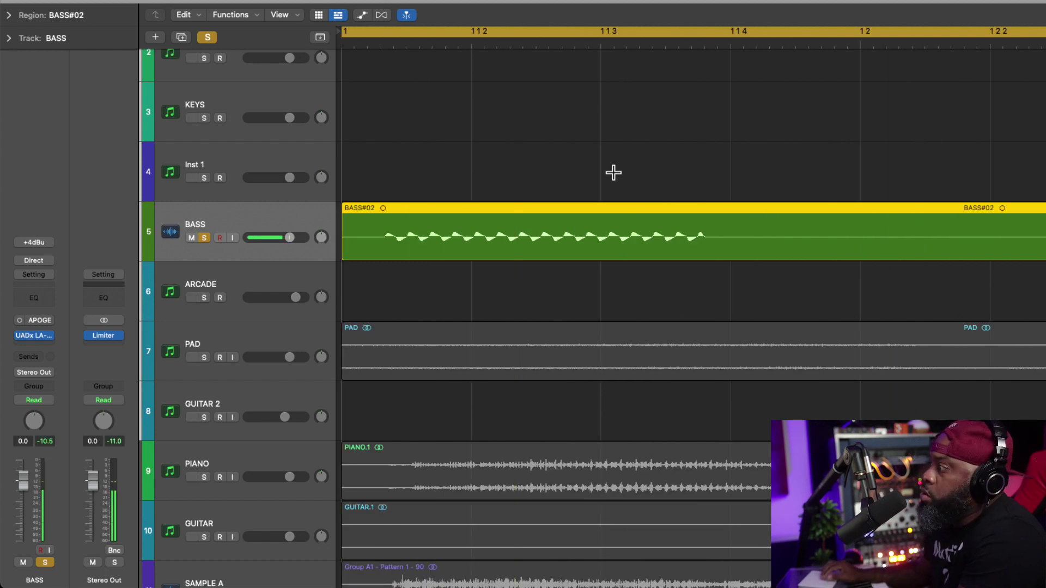
key(super+Left)
key(super+Left)
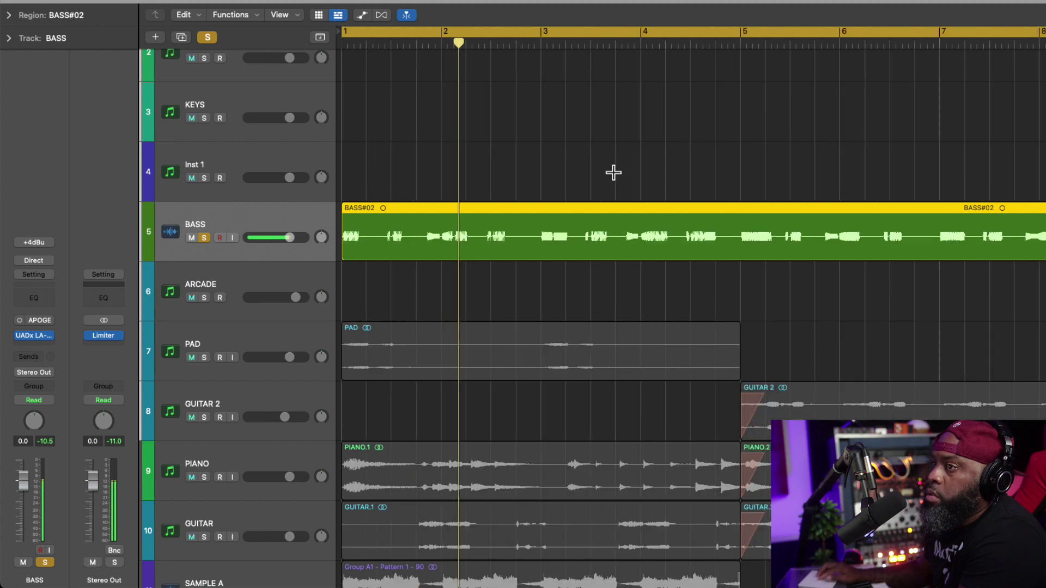
key(super+Right)
key(super+Right)
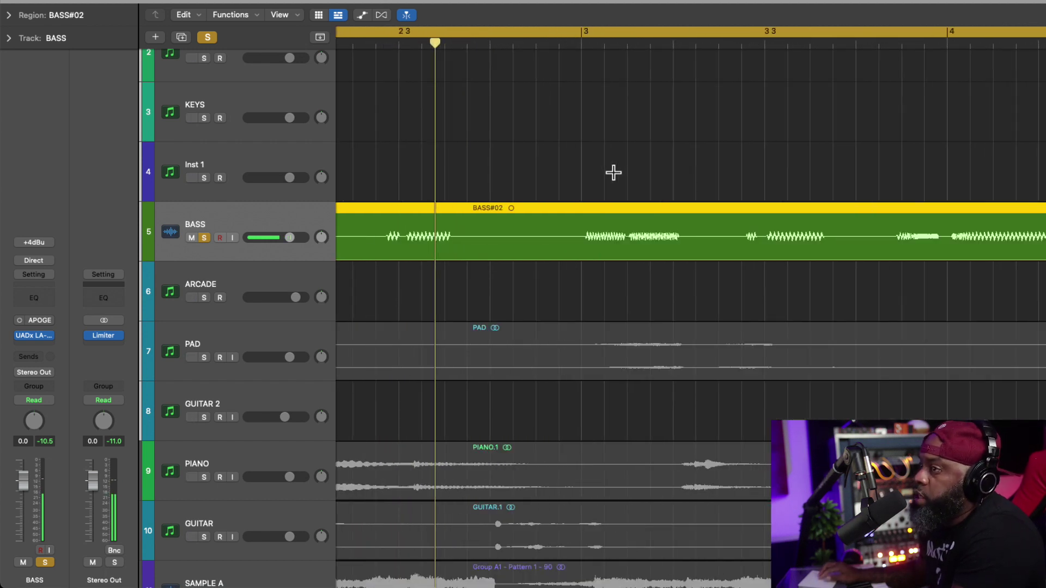
key(super+Right)
key(super+Right)
key(super+Right)
key(super+Right)
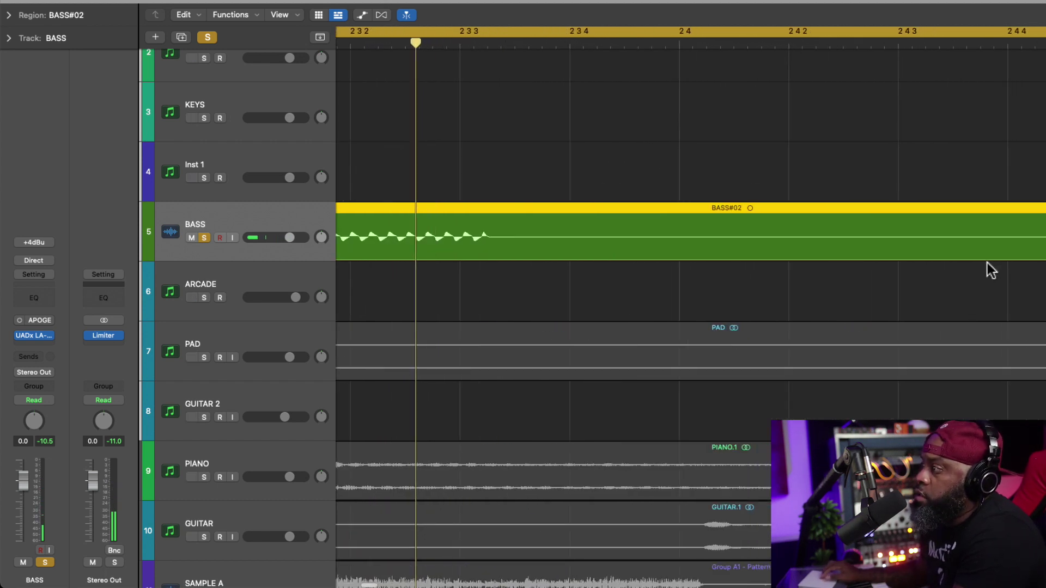
scroll(987, 262, right, 5)
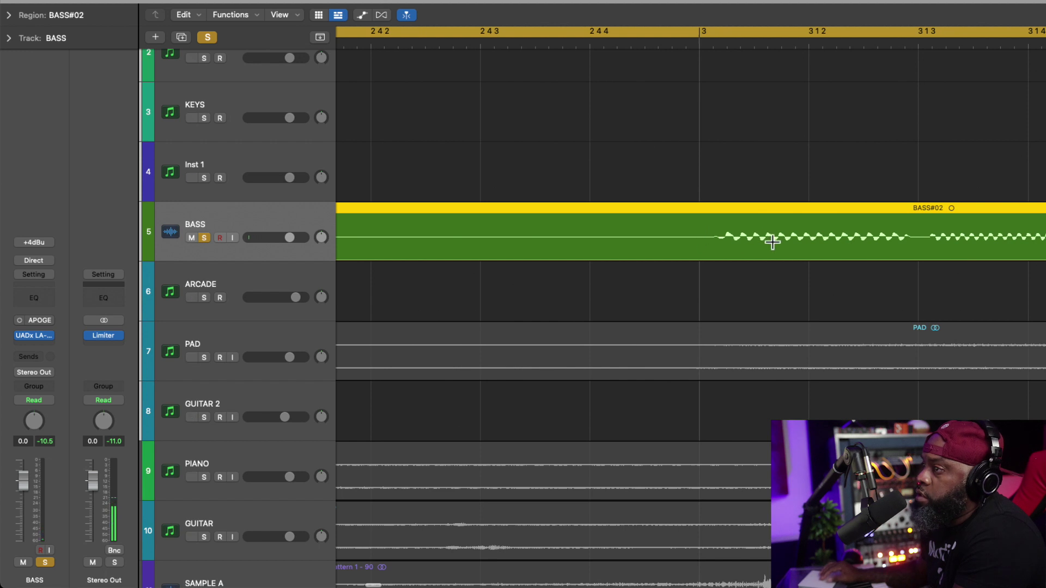
scroll(768, 241, right, 3)
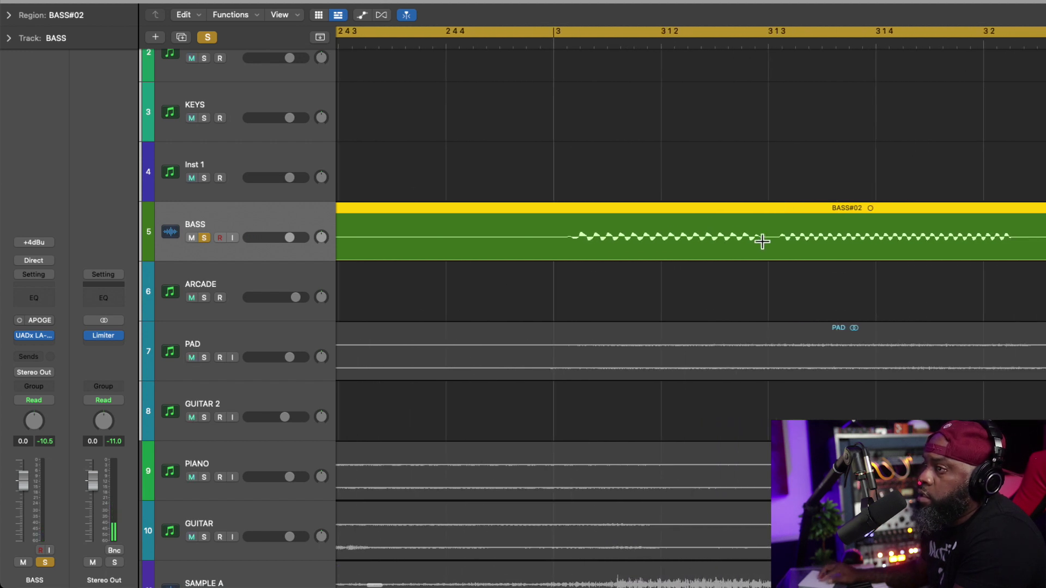
key(super+Left)
key(super+Left)
key(super+Left)
scroll(761, 242, right, 5)
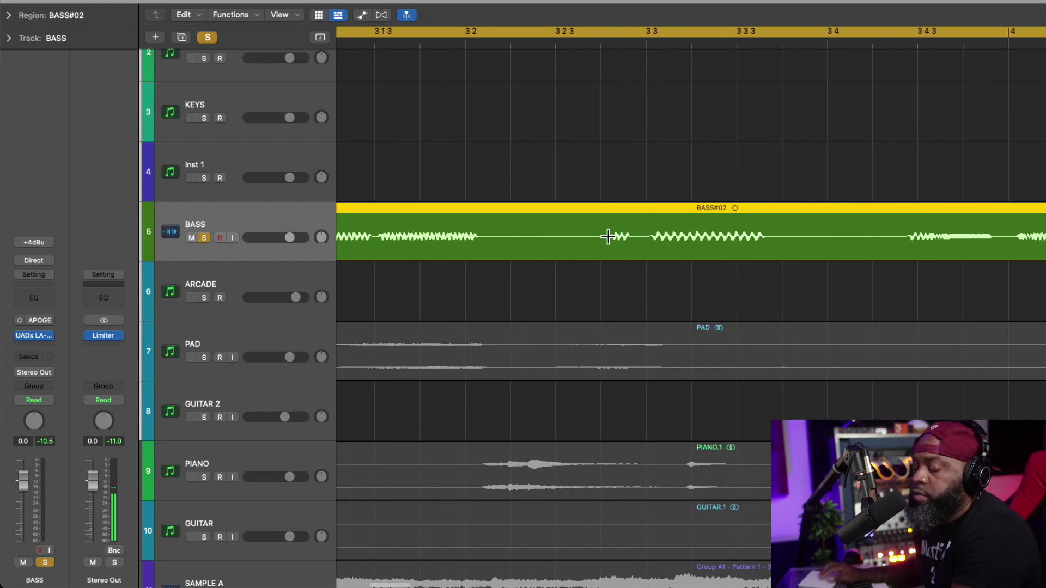
key(z)
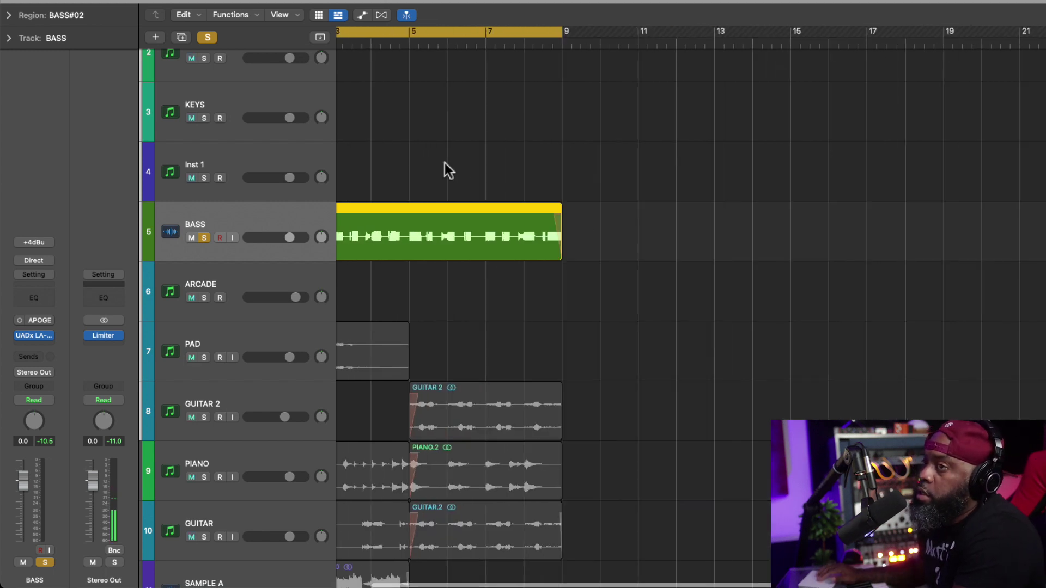
Step: Clear the solo and play the full arrangement from the start with the bass in the mix
click(207, 37)
key(space)
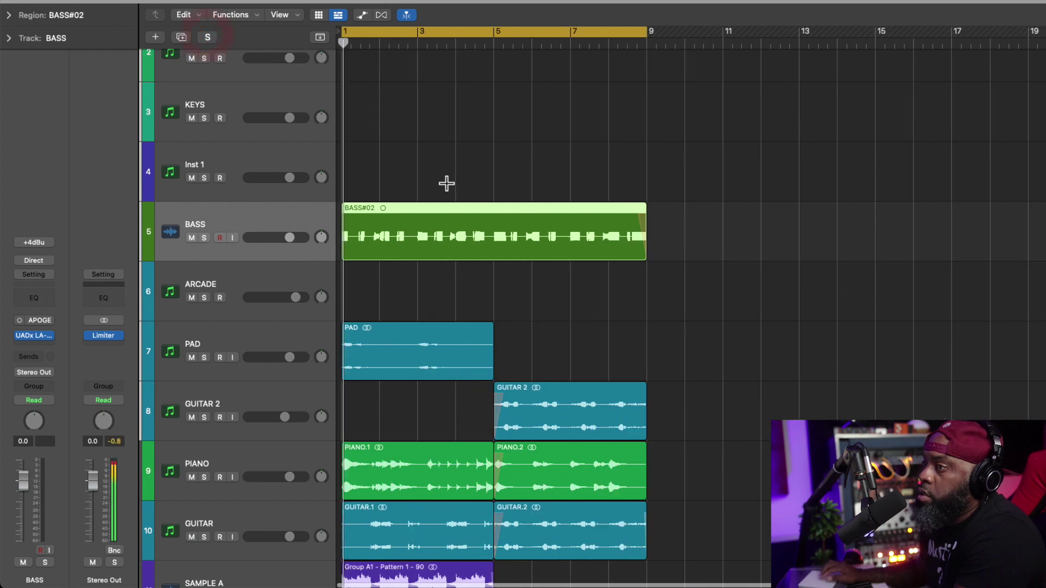
click(251, 225)
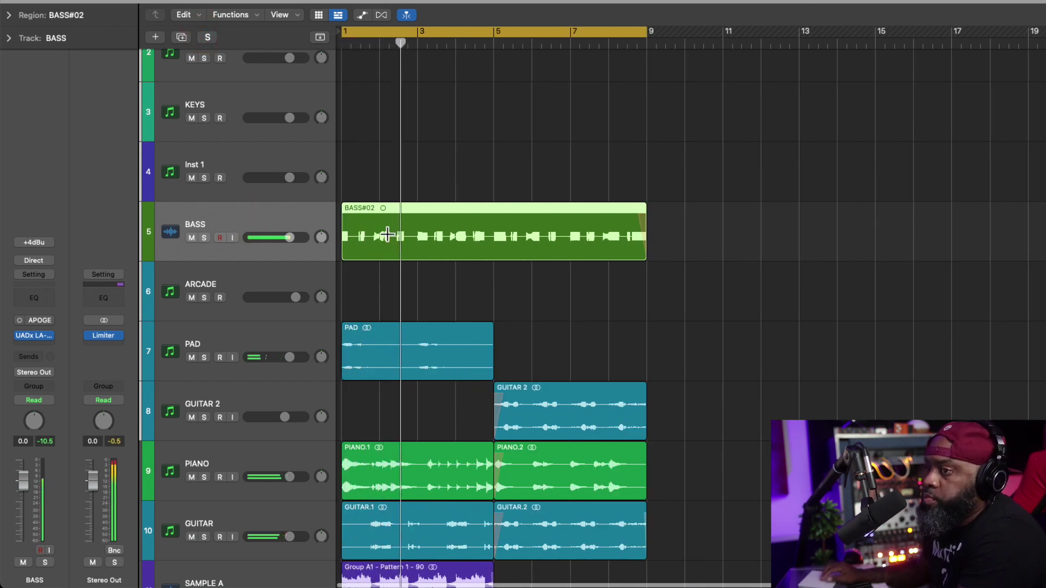
Step: Mute all the drum tracks: KICK 1, KICK 2, RIM, LIVE HH, SHAKER and OPEN HH
scroll(385, 233, down, 10)
scroll(387, 234, down, 5)
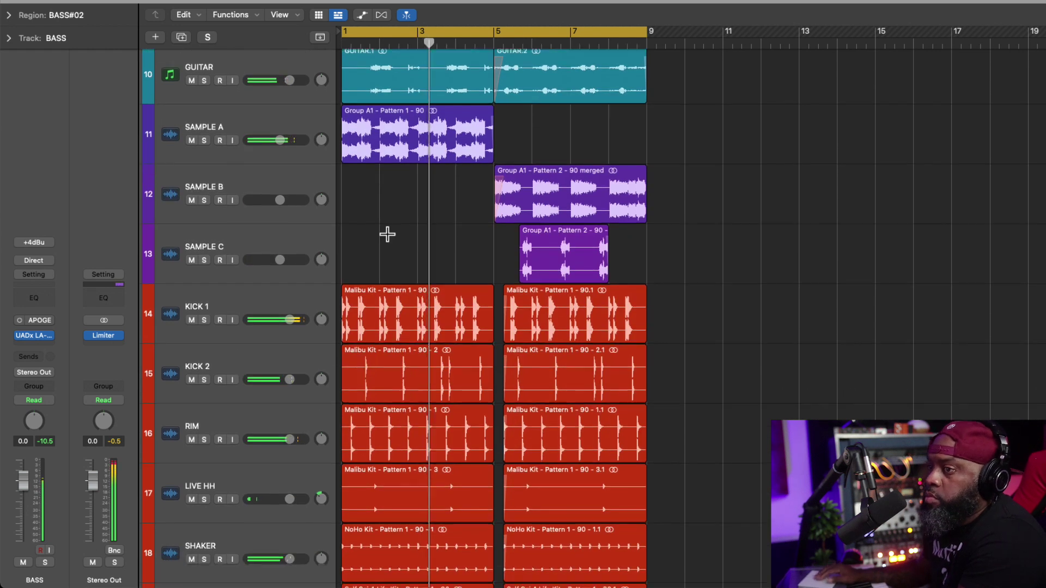
click(191, 205)
drag(191, 264, 191, 416)
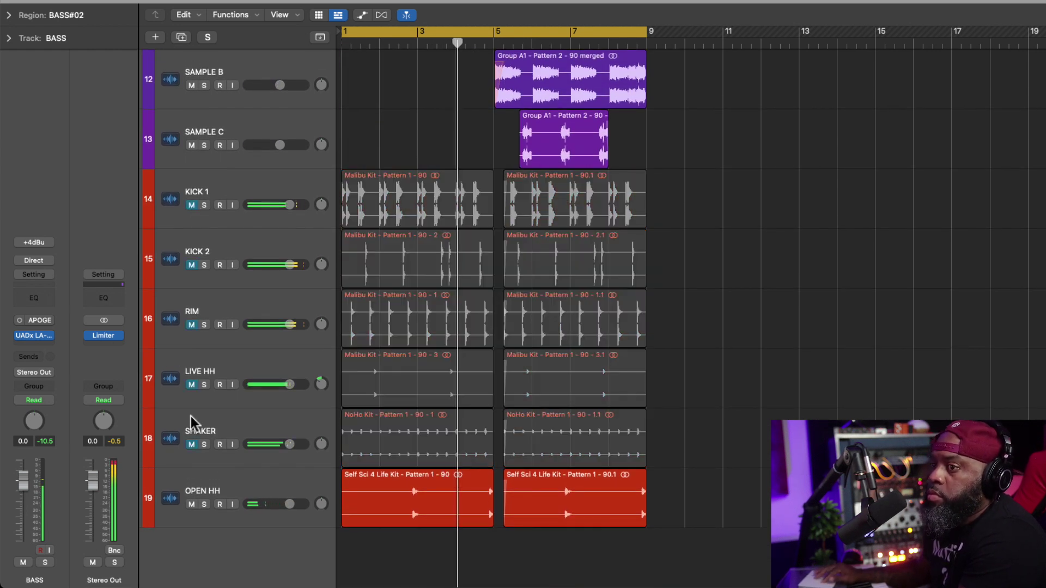
click(192, 504)
Step: Change the color of the BASS track and its region to orange
scroll(409, 271, up, 1)
scroll(409, 272, up, 8)
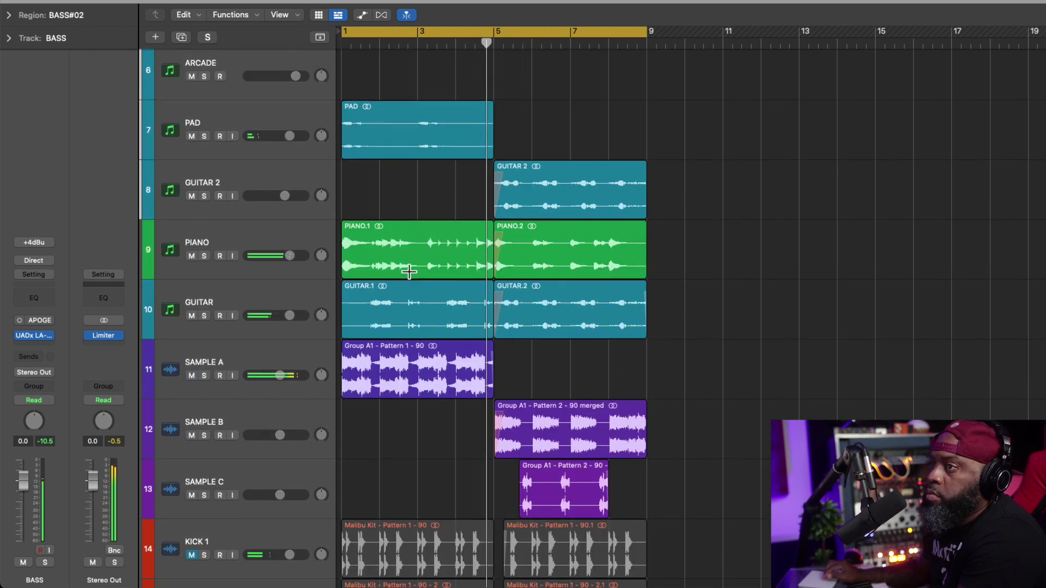
scroll(408, 271, up, 1)
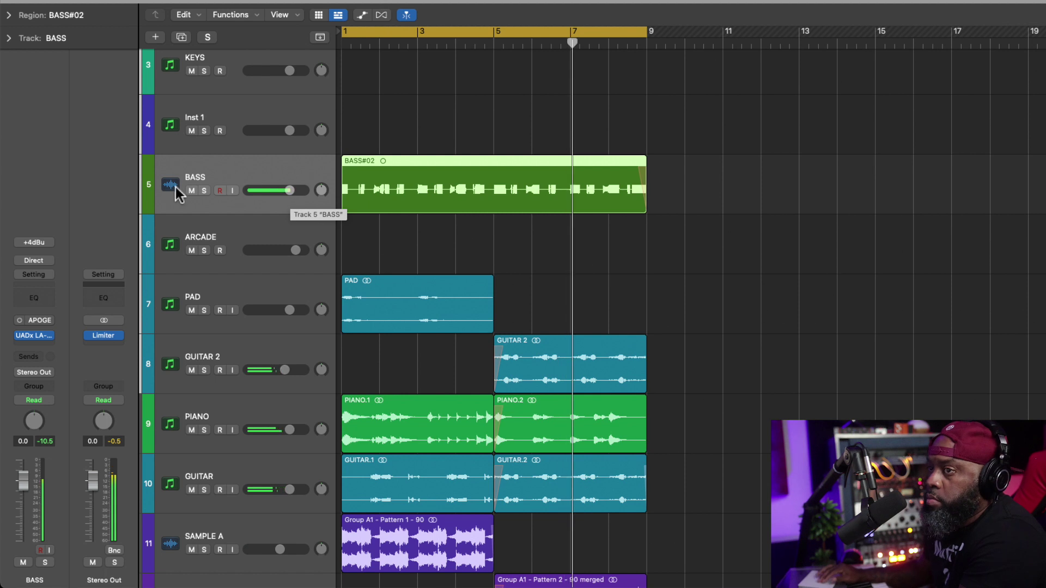
click(148, 182)
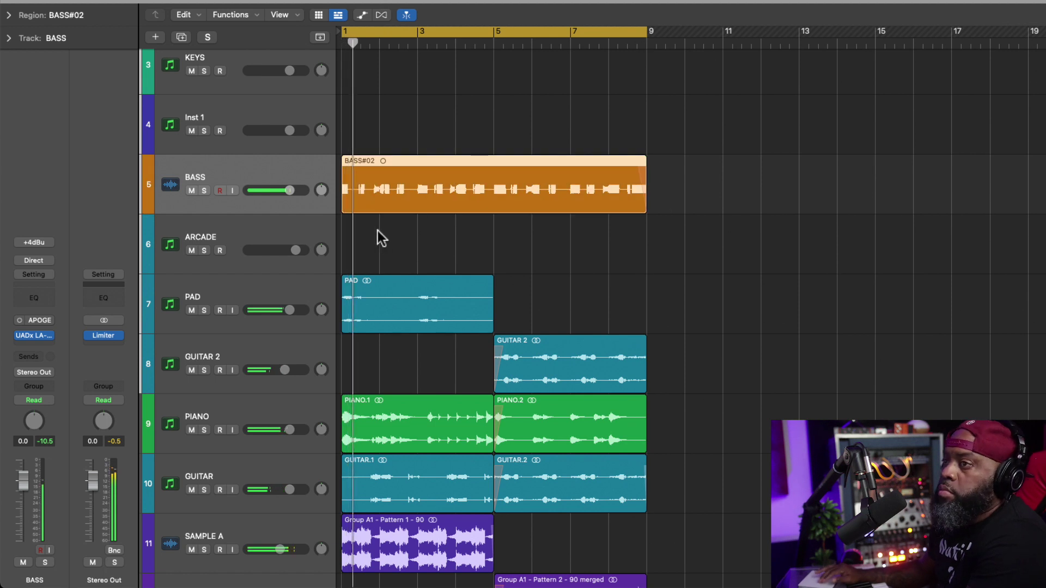
Step: Shrink the track heights until all 19 tracks from TALKBACK to OPEN HH fit in view
key(super+Up)
key(super+Up)
key(super+Up)
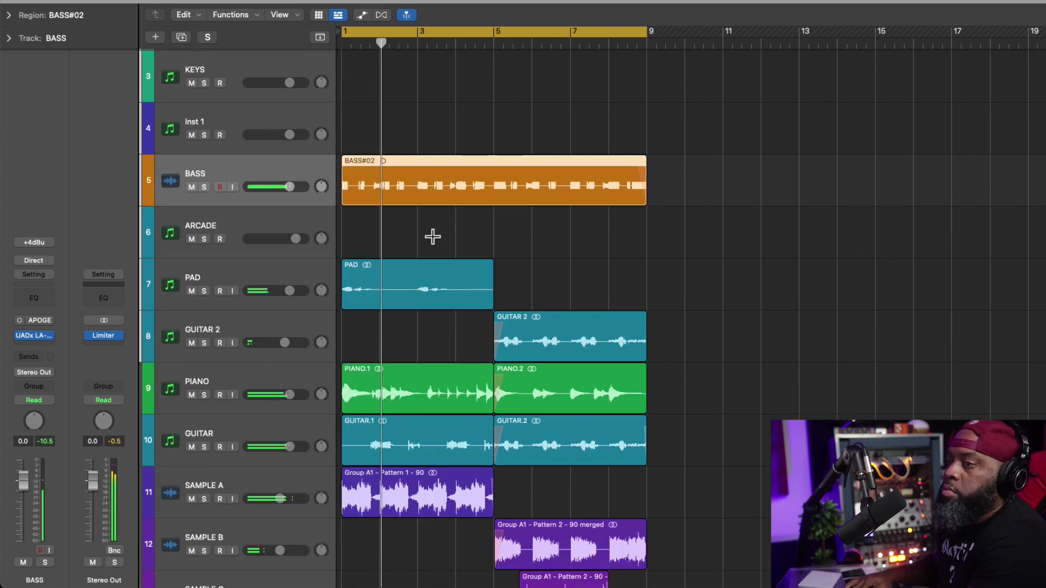
key(super+Up)
key(super+Up)
key(super+Up)
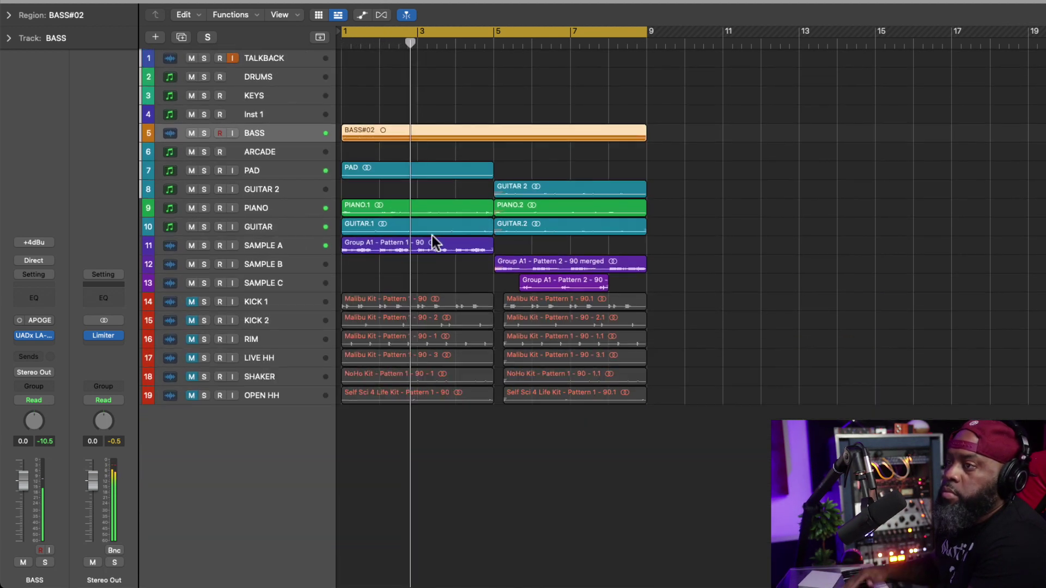
Step: Move the six drum tracks from KICK 1 to OPEN HH directly below the BASS track and unmute them all
click(276, 387)
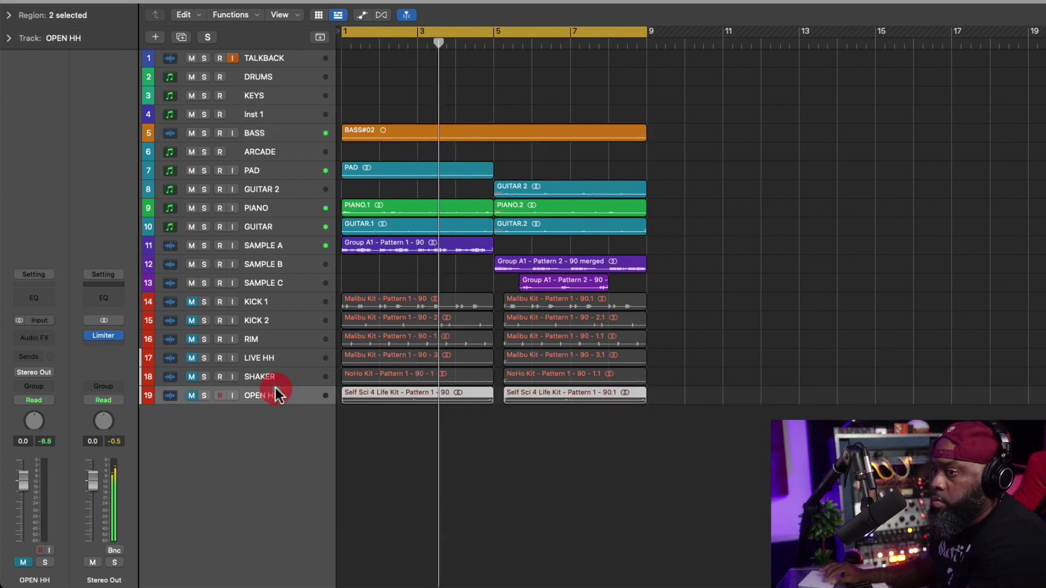
shift+click(282, 302)
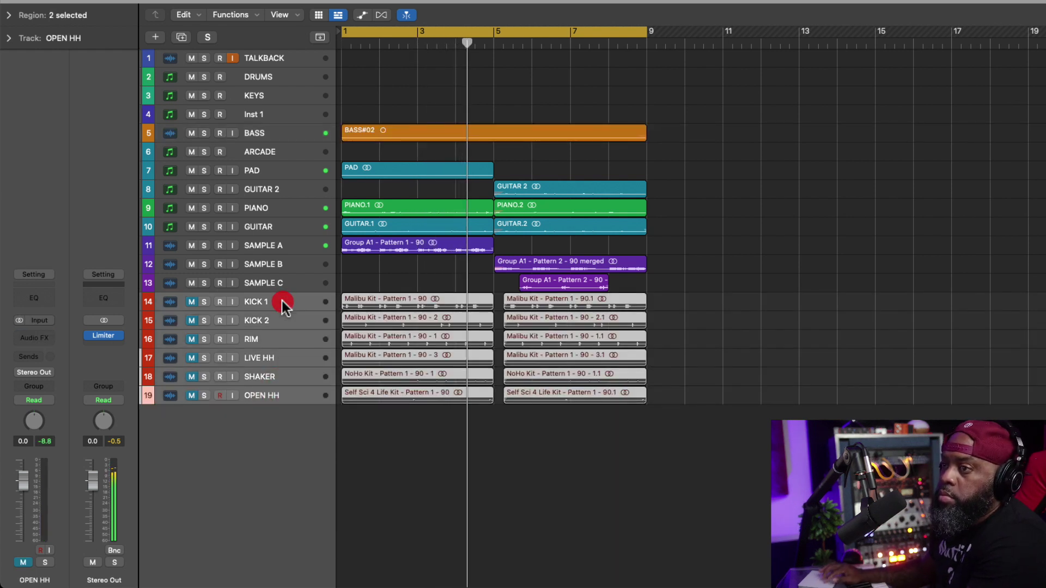
drag(282, 302, 282, 148)
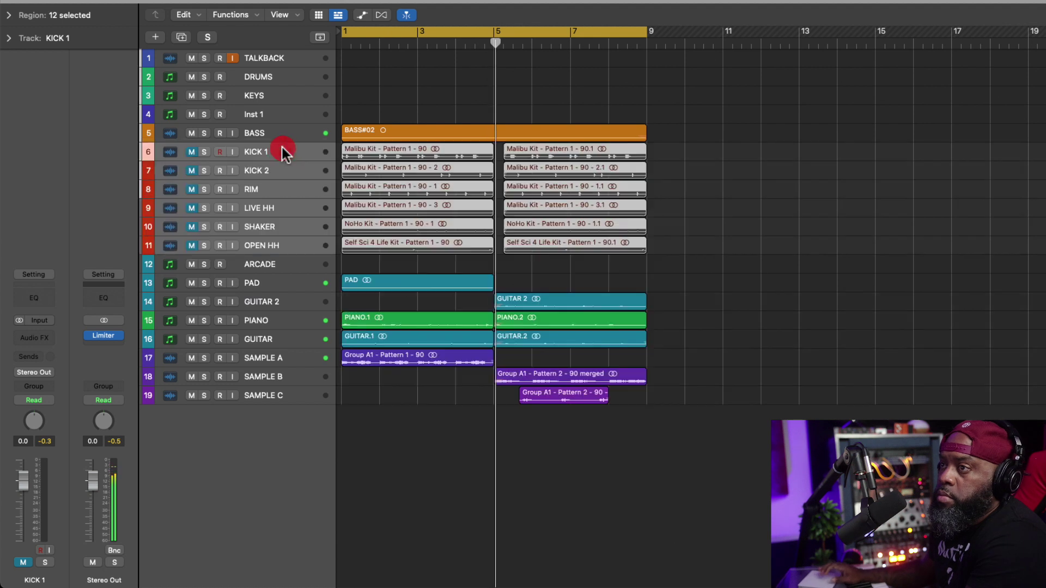
click(192, 152)
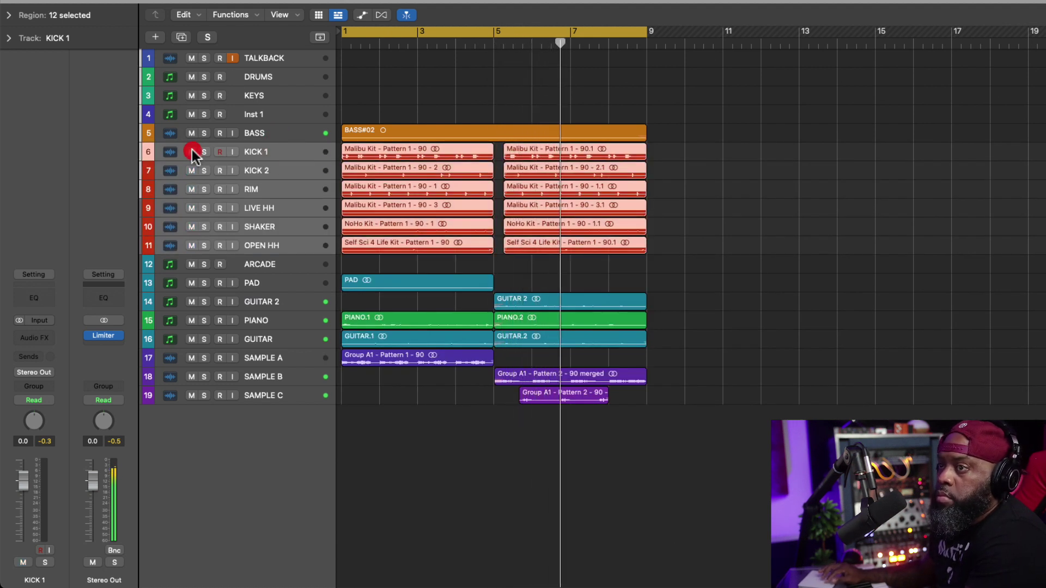
Step: Lower the region gain of all the regions on the six drum tracks together
click(271, 150)
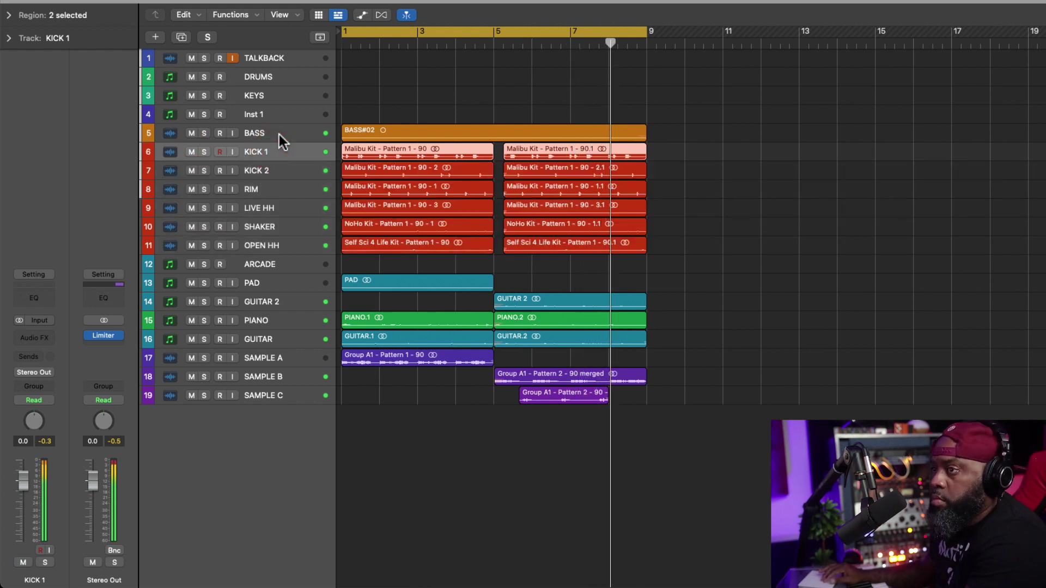
drag(657, 150, 333, 267)
click(9, 15)
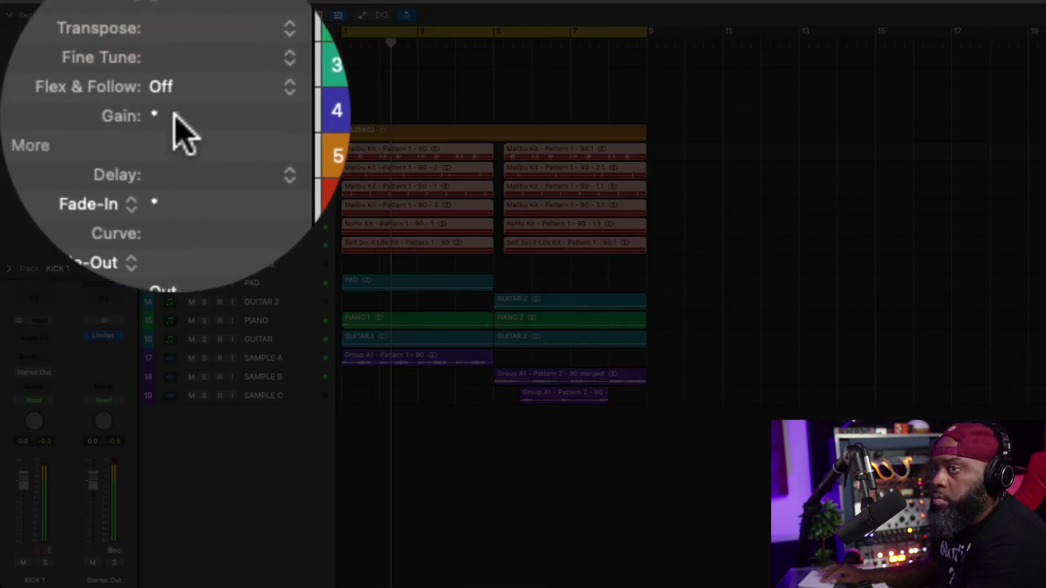
drag(171, 112, 175, 168)
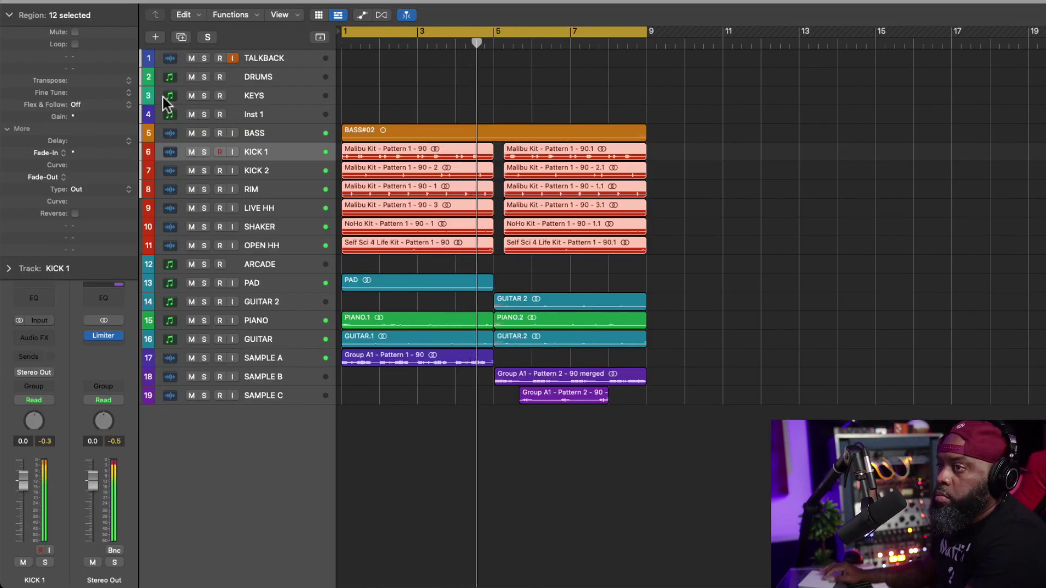
click(10, 16)
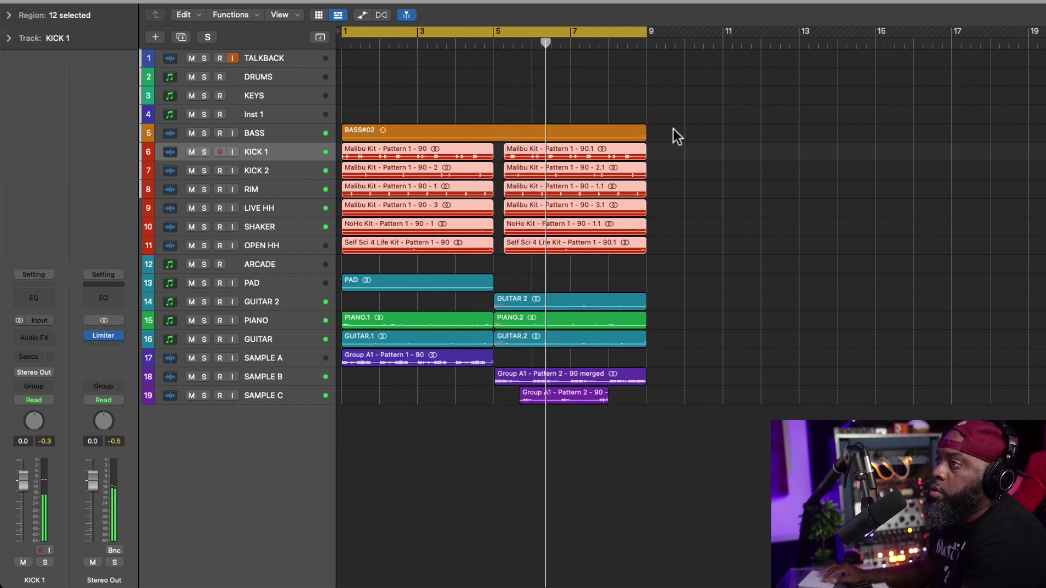
Step: Lower the region gain of every region in the arrangement by about 9 dB and play the beat from the start
drag(673, 130, 343, 480)
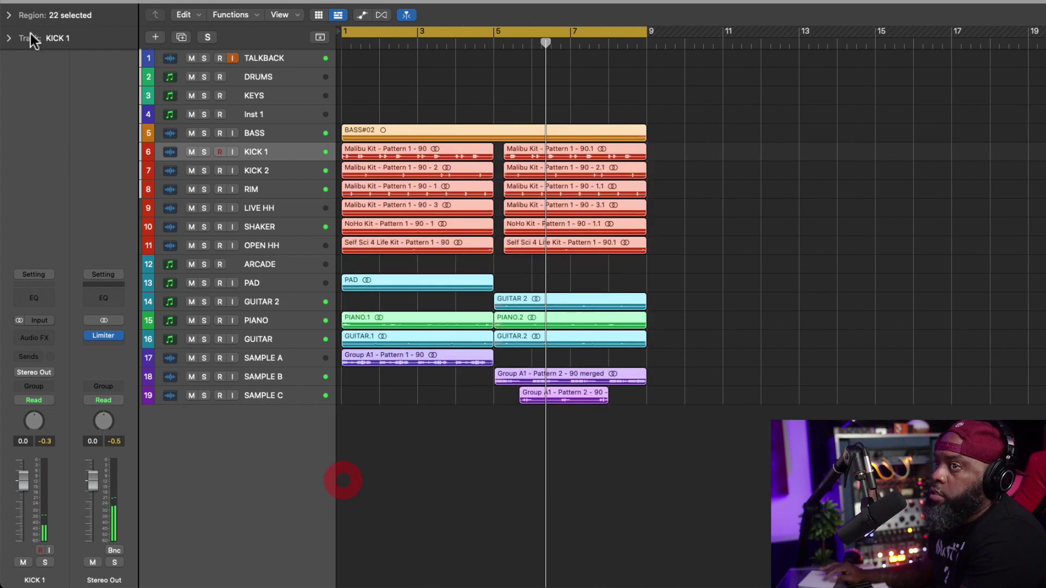
click(7, 15)
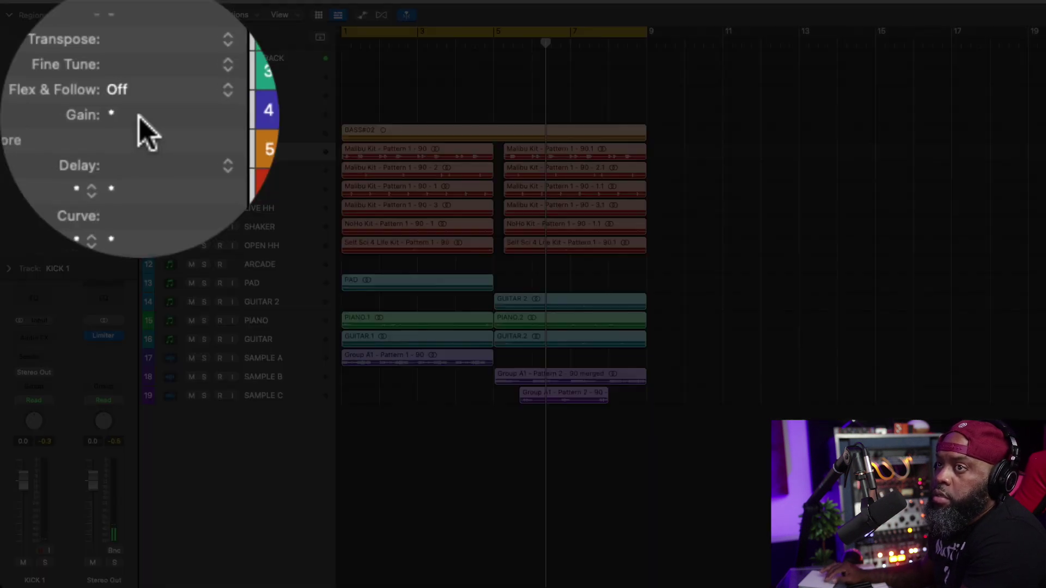
drag(142, 129, 74, 240)
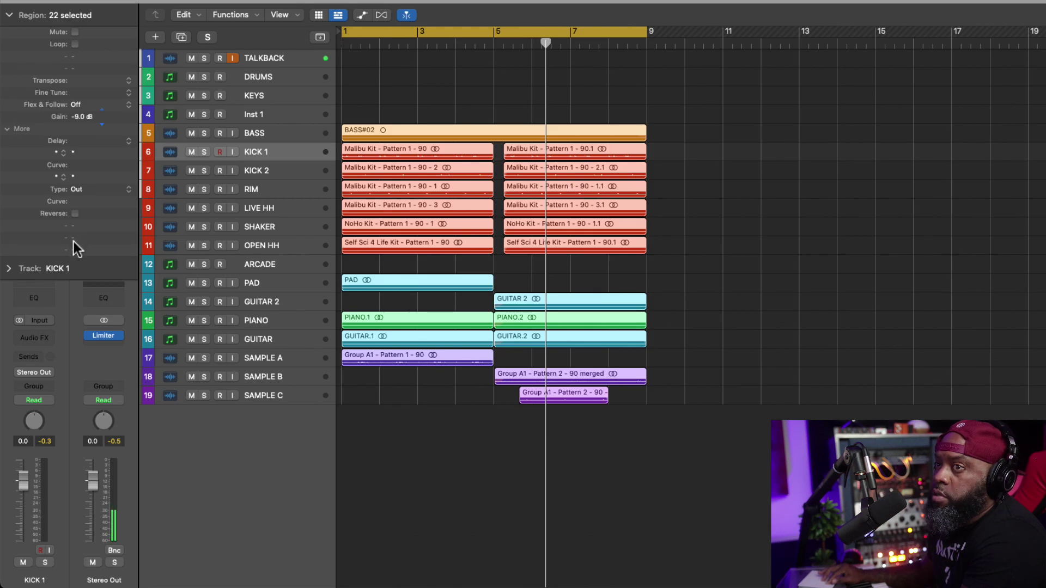
click(458, 190)
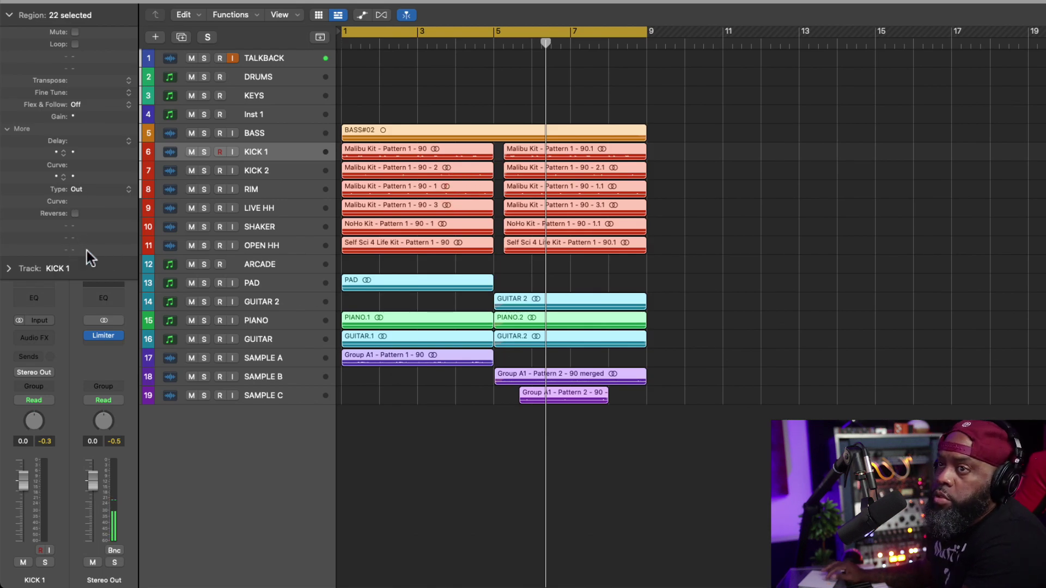
key(space)
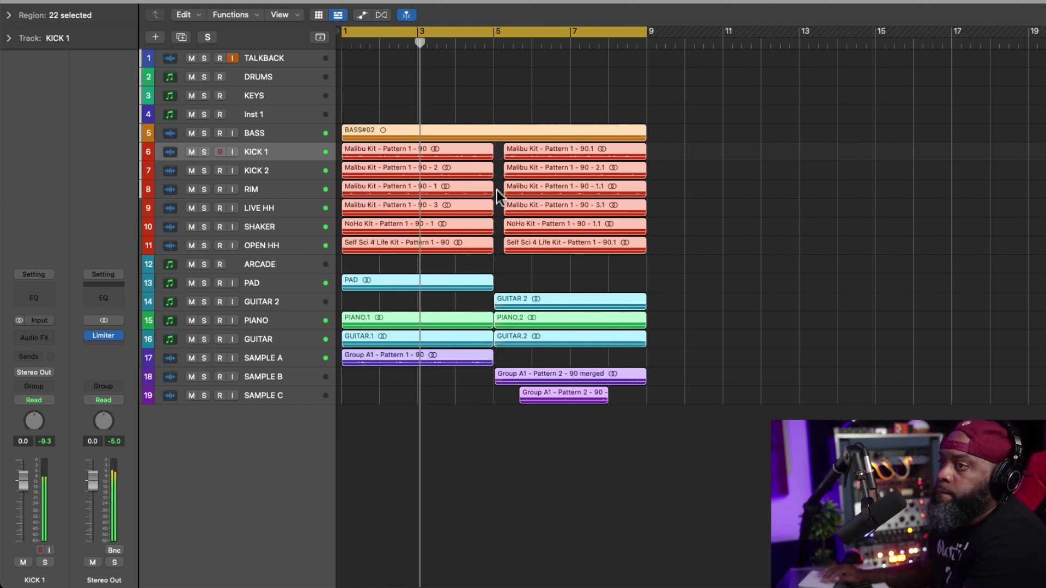
Step: Reduce the region gain of both RIM regions, fine-tuning it by ear during playback
click(259, 190)
click(9, 15)
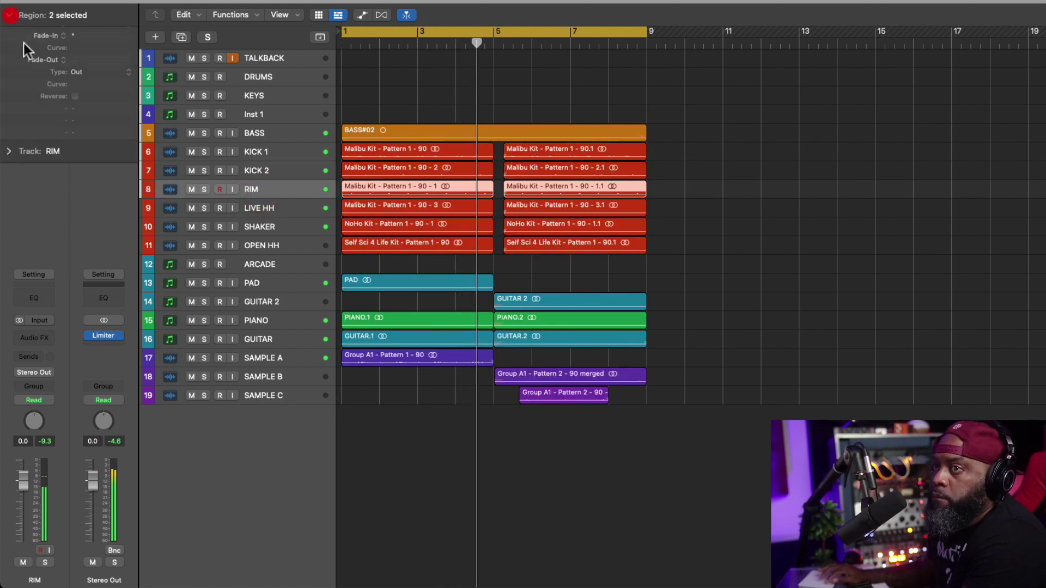
drag(80, 114, 82, 164)
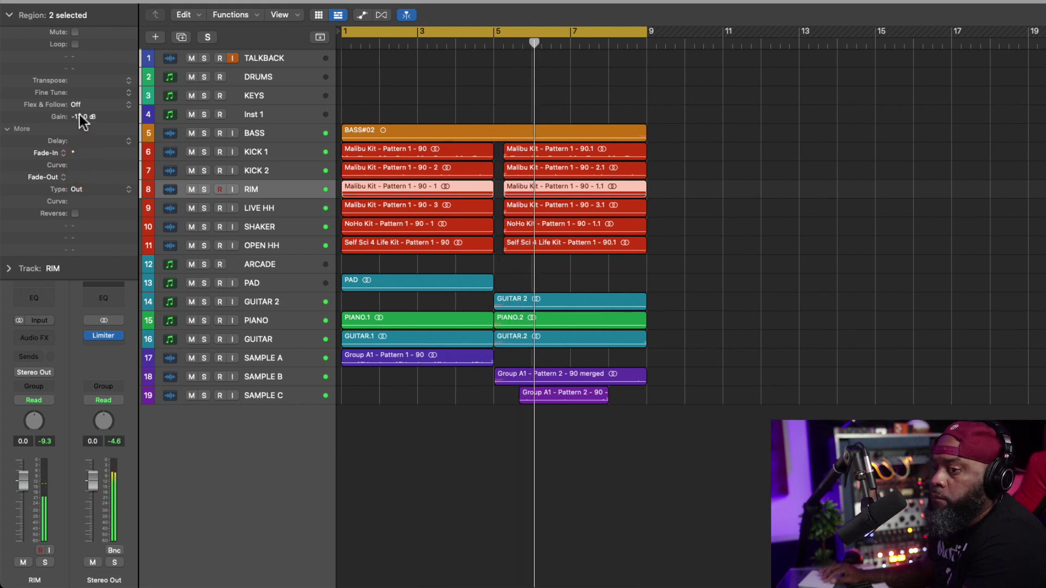
drag(80, 113, 85, 76)
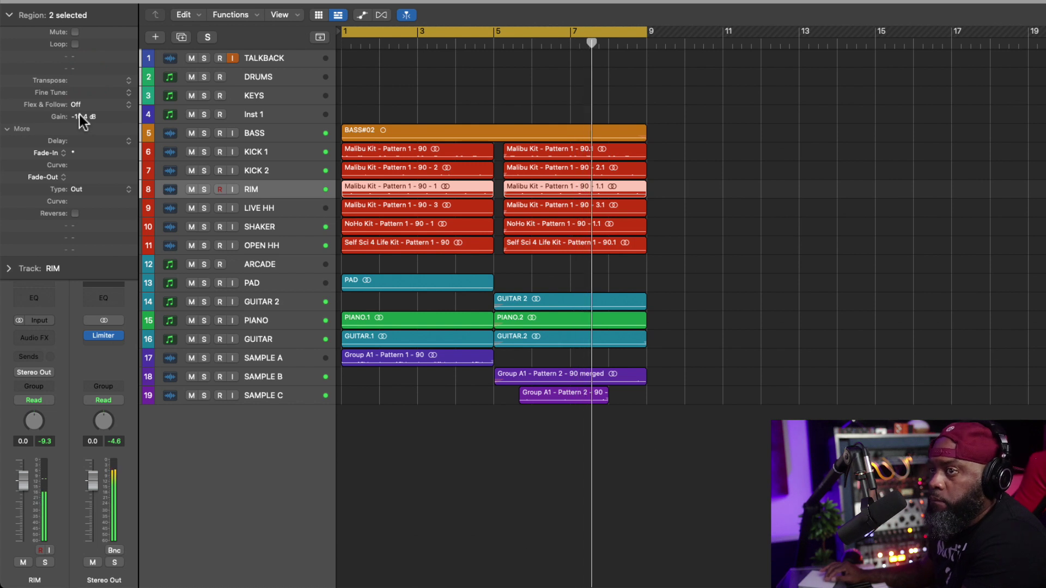
click(10, 15)
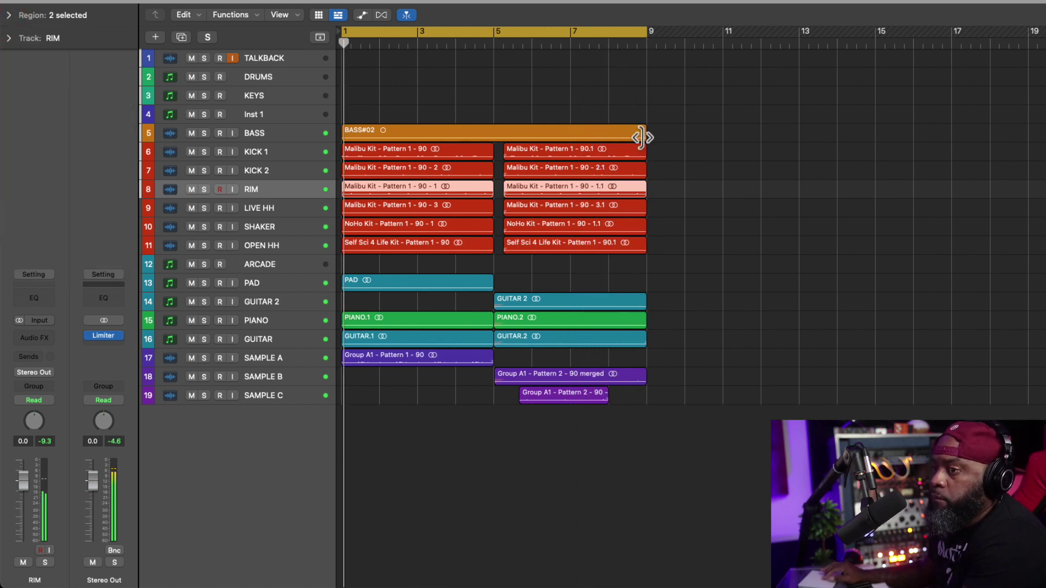
Step: Raise the gain of the Limiter on the Stereo Out channel to +7.8 dB and close the plug-in
click(104, 334)
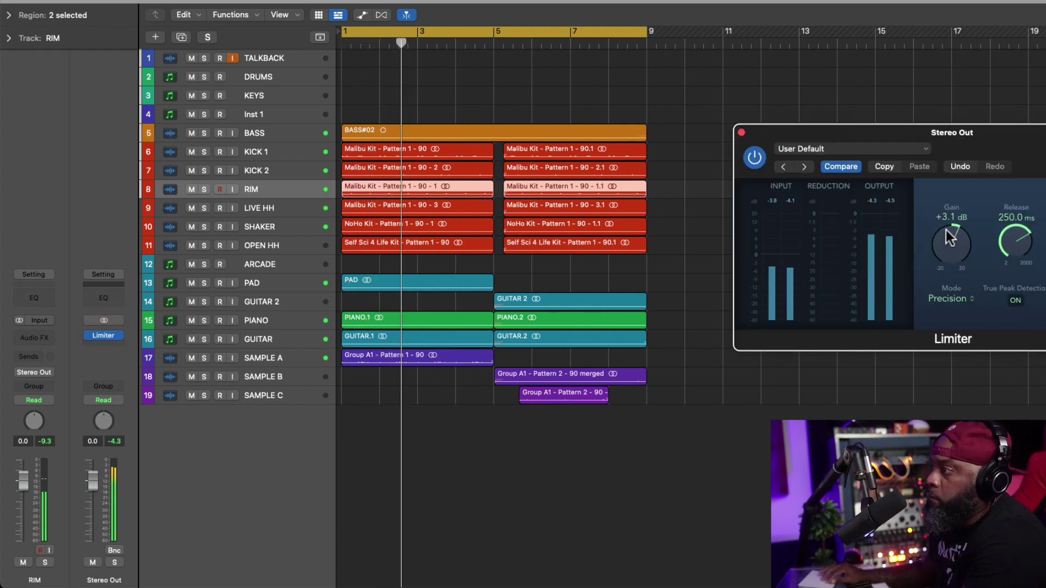
drag(945, 230, 942, 212)
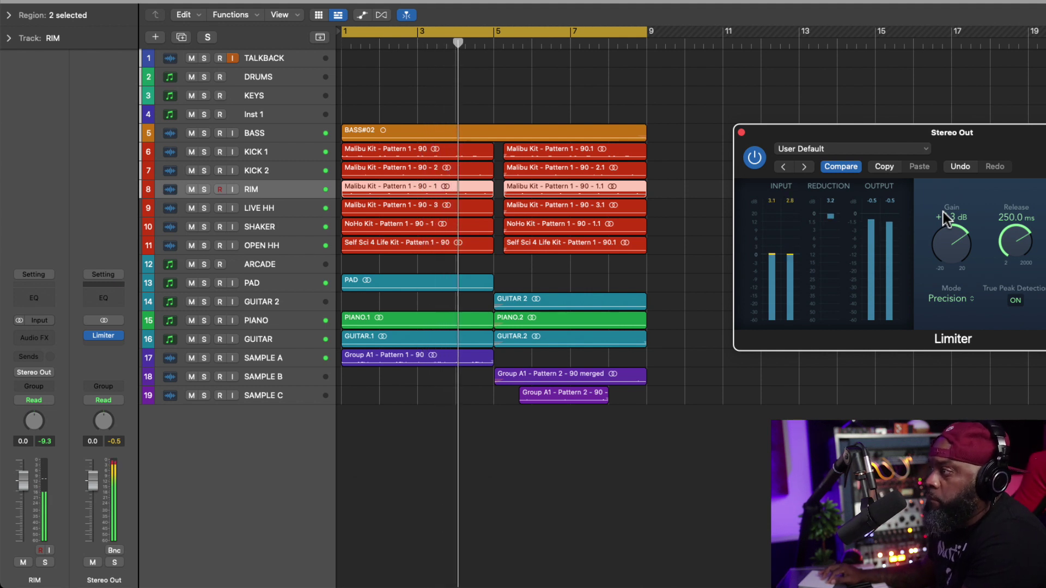
drag(943, 212, 942, 209)
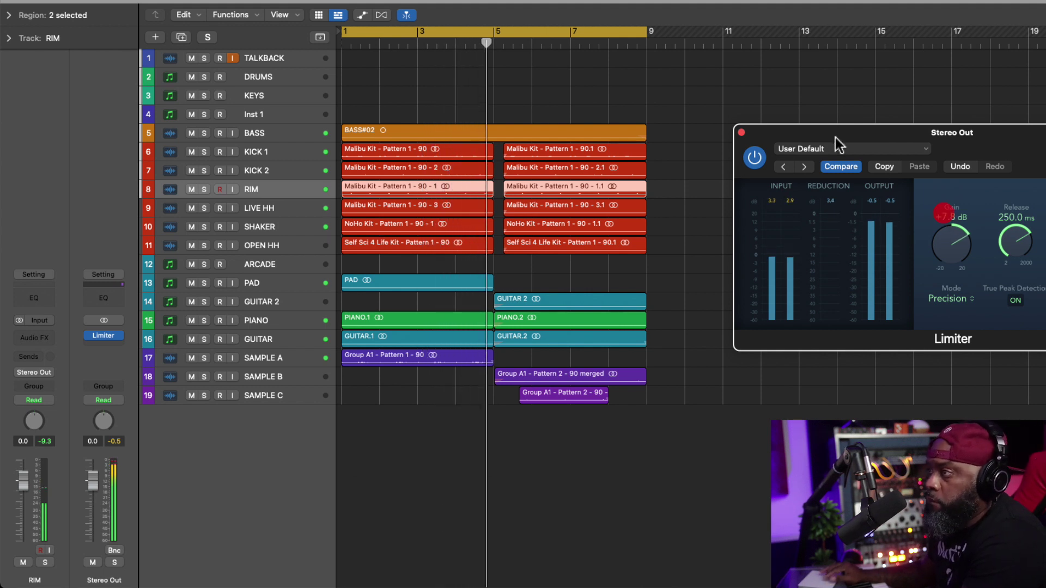
click(740, 133)
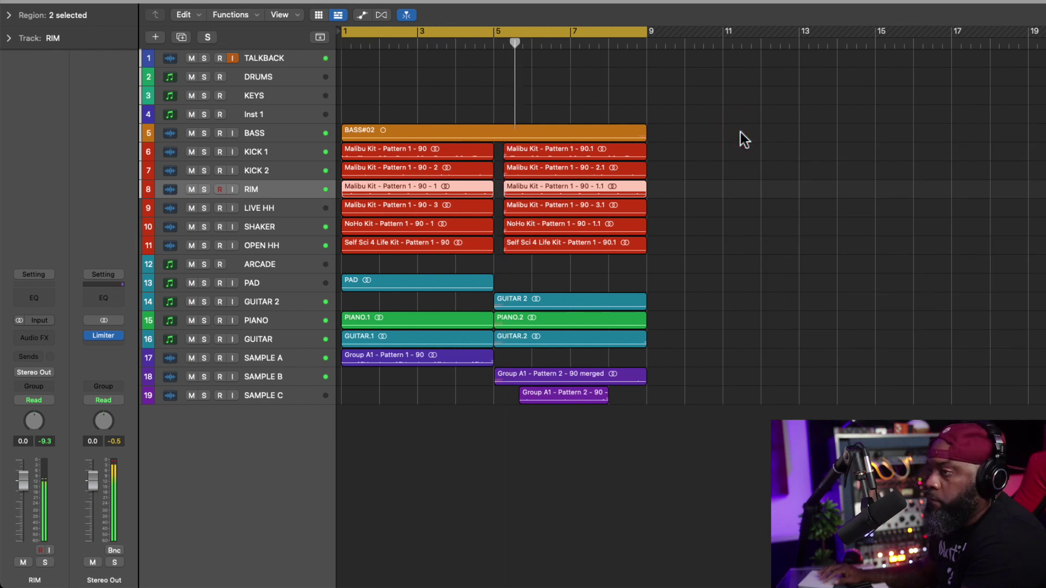
Step: Check the channel levels in the mixer and delete the empty ARCADE track
key(x)
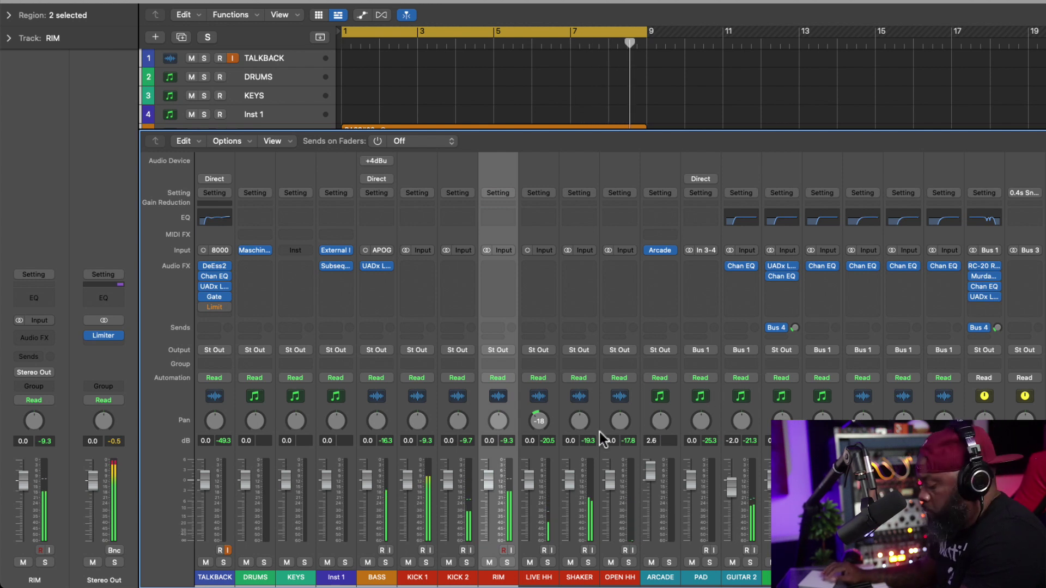
key(x)
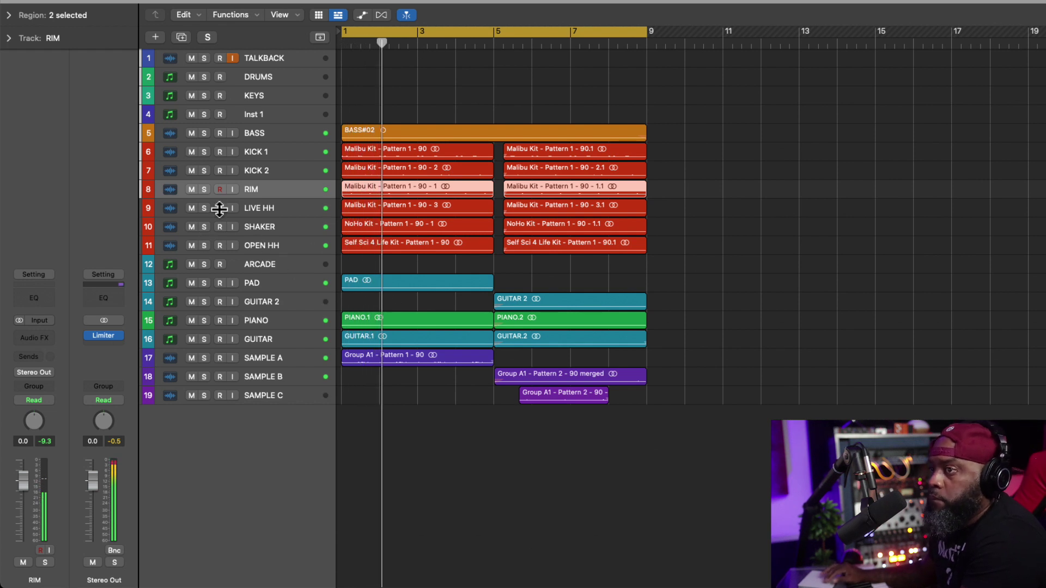
click(262, 264)
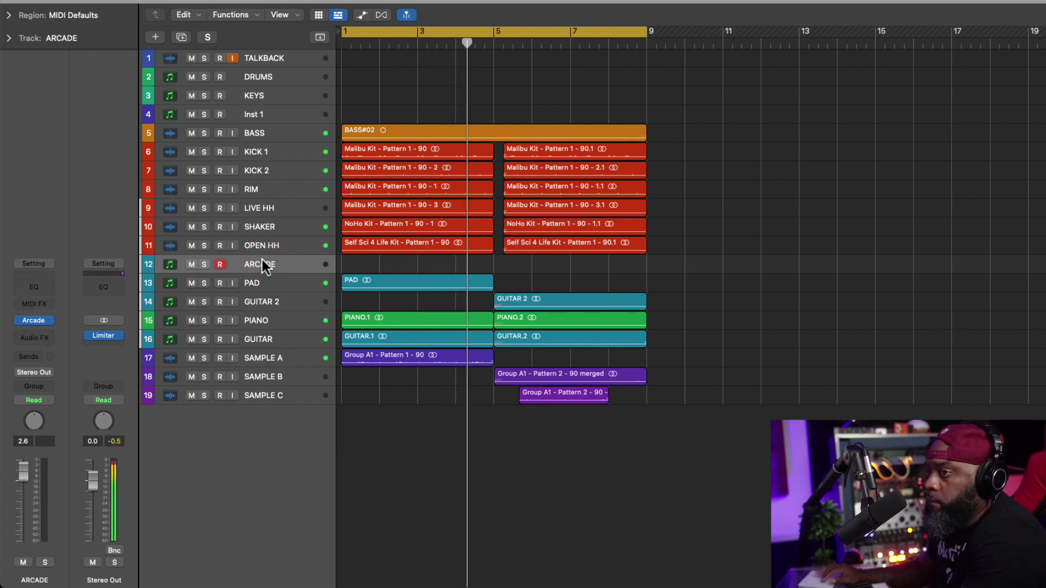
key(super+BackSpace)
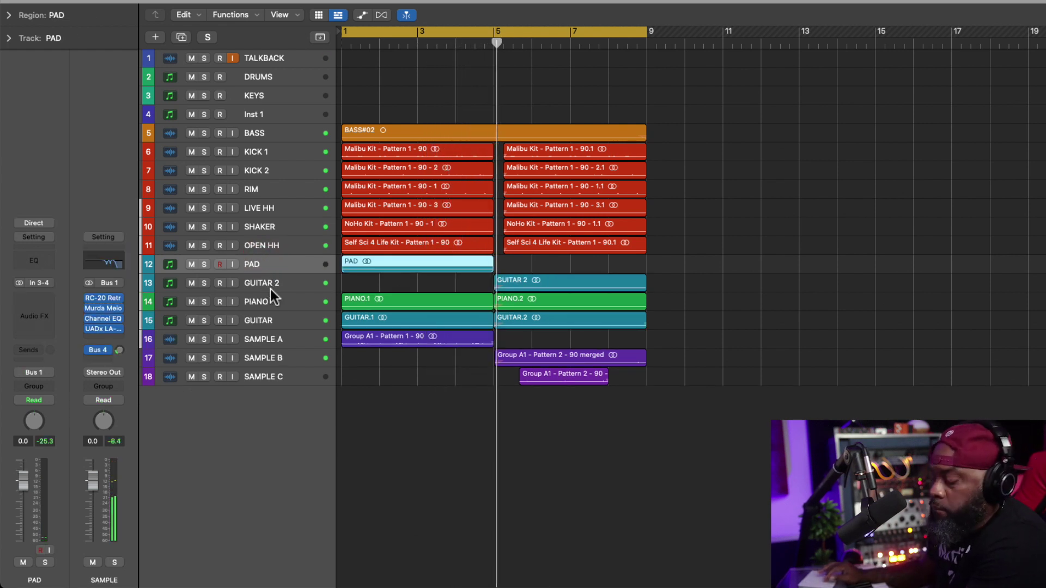
Step: Enlarge the track heights until each track's volume slider and pan knob show, with the SAMPLE tracks in view
key(super+Down)
key(super+Down)
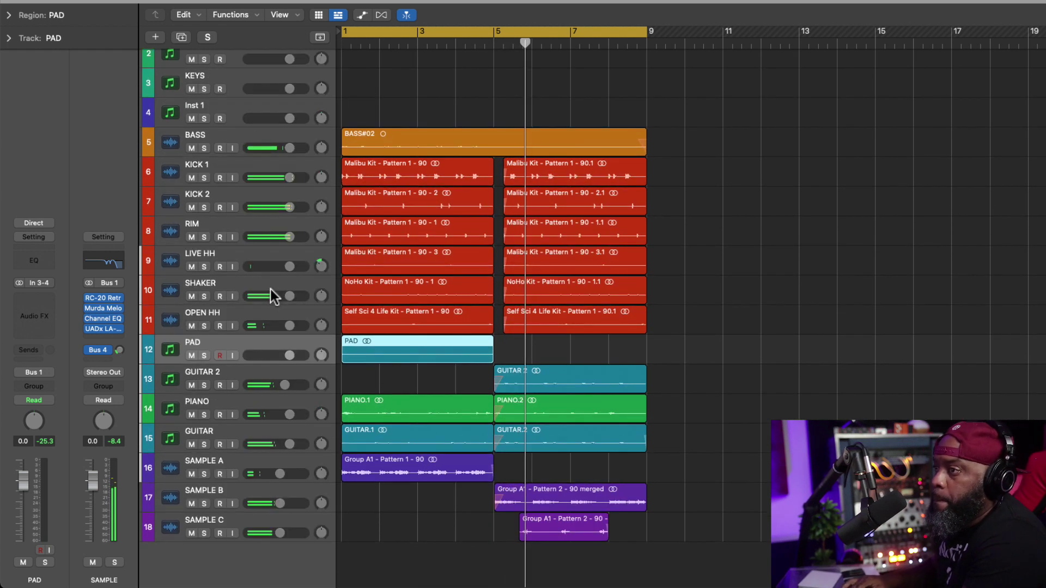
key(super+Down)
scroll(396, 239, down, 1)
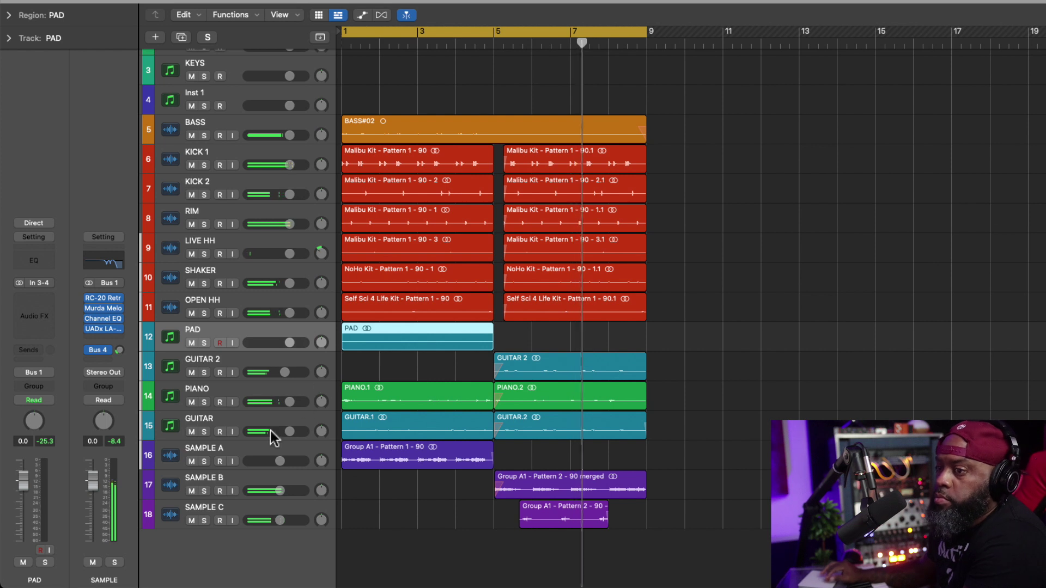
Step: Select the SAMPLE A track and pull the fader of its SAMPLE bus down to -85.0 dB
click(267, 447)
drag(105, 480, 104, 577)
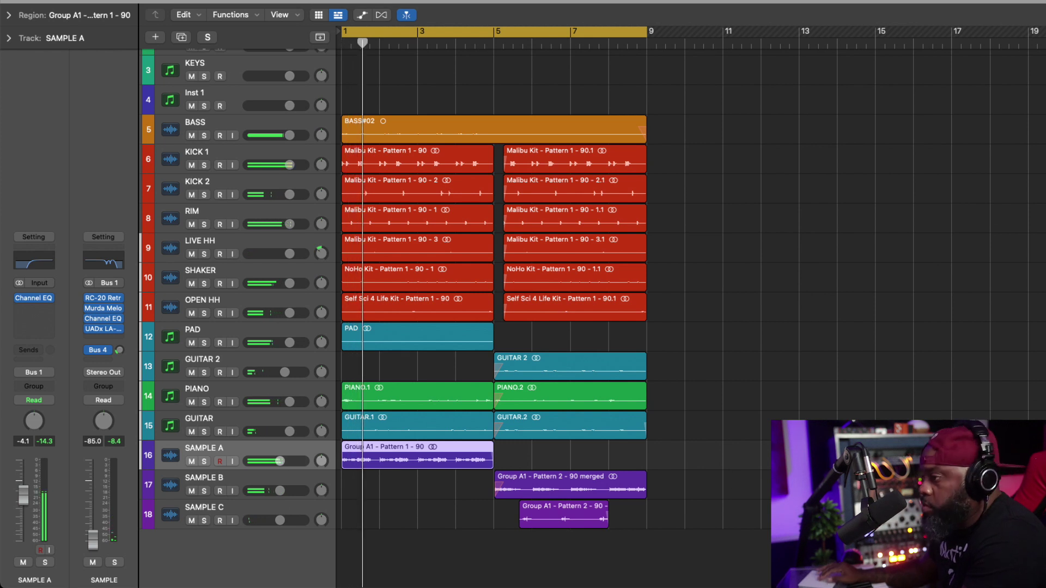
Step: Switch to Apogee Control, set the HP1 headphone output level to -23, and return to Logic Pro
mouse_move(147, 586)
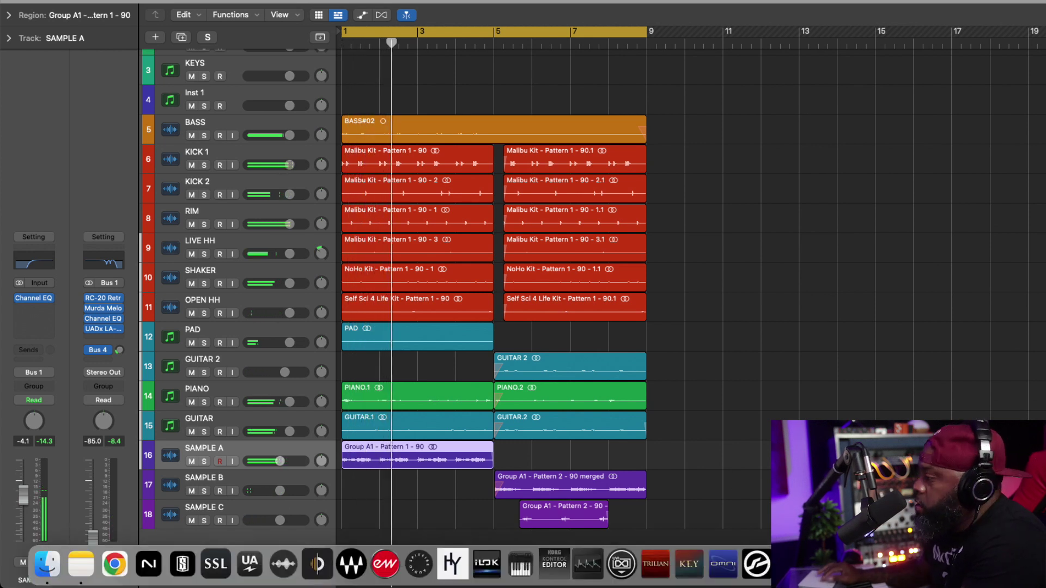
click(587, 564)
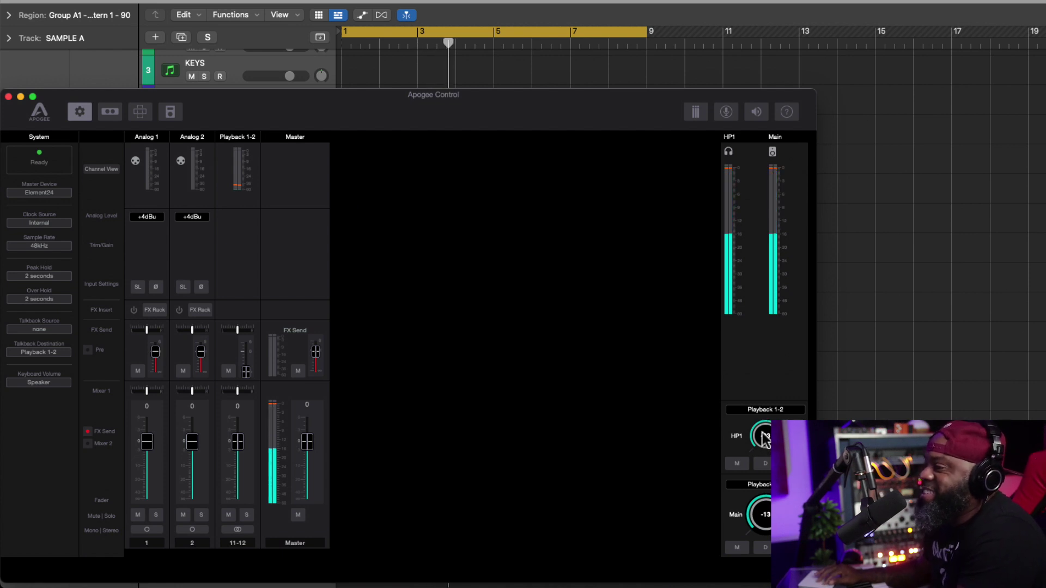
scroll(762, 444, down, 1)
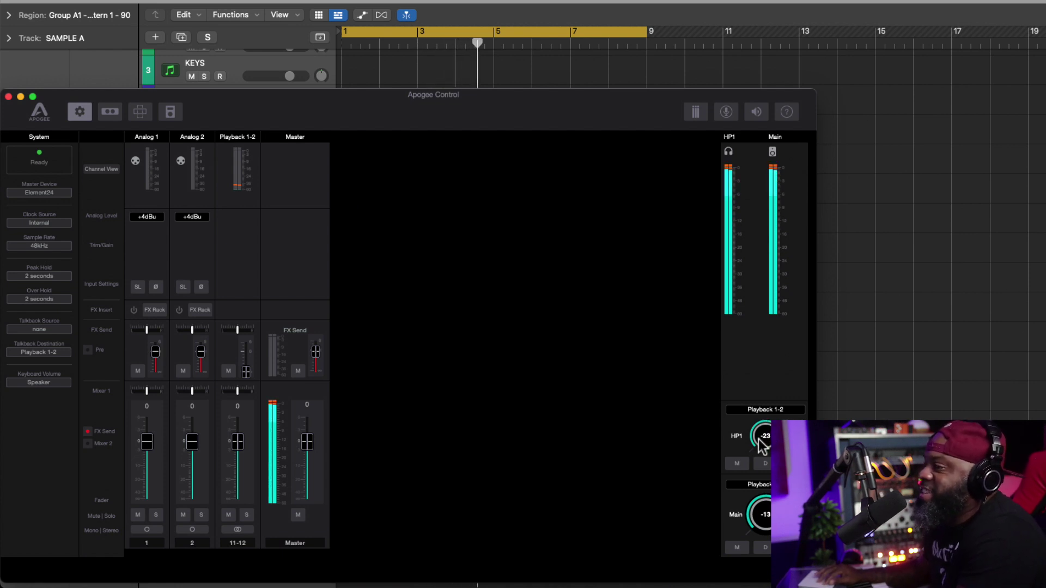
click(642, 8)
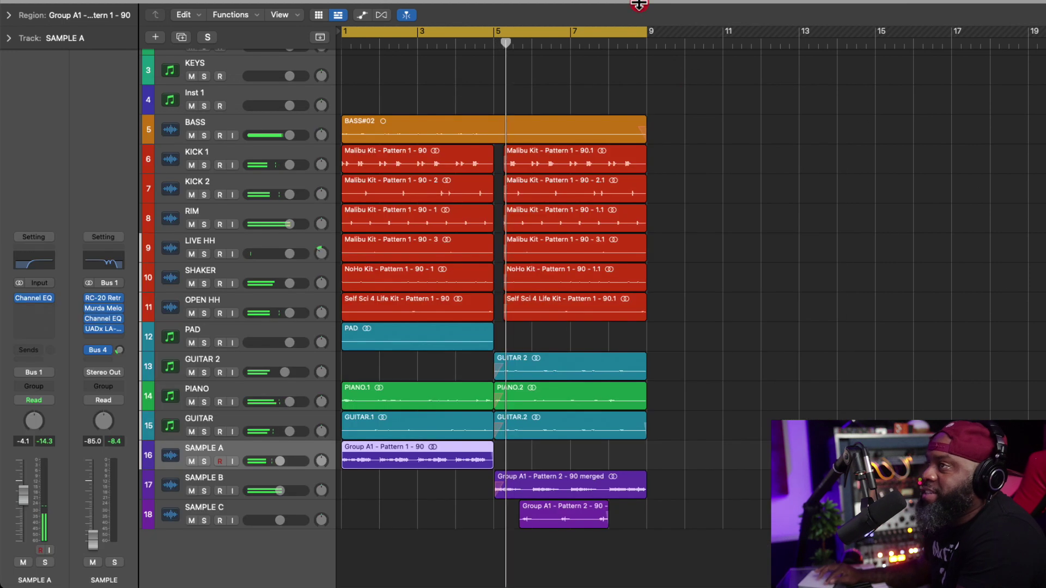
Step: Bring the SAMPLE bus fader back up and balance it against the drums and bass at -3.5 dB
scroll(444, 308, down, 1)
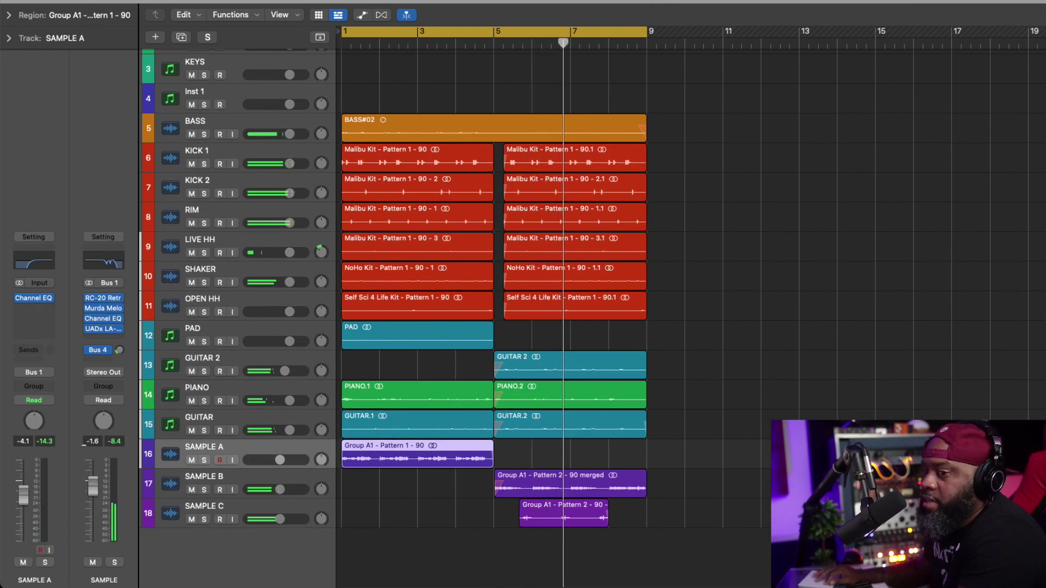
drag(96, 550, 92, 505)
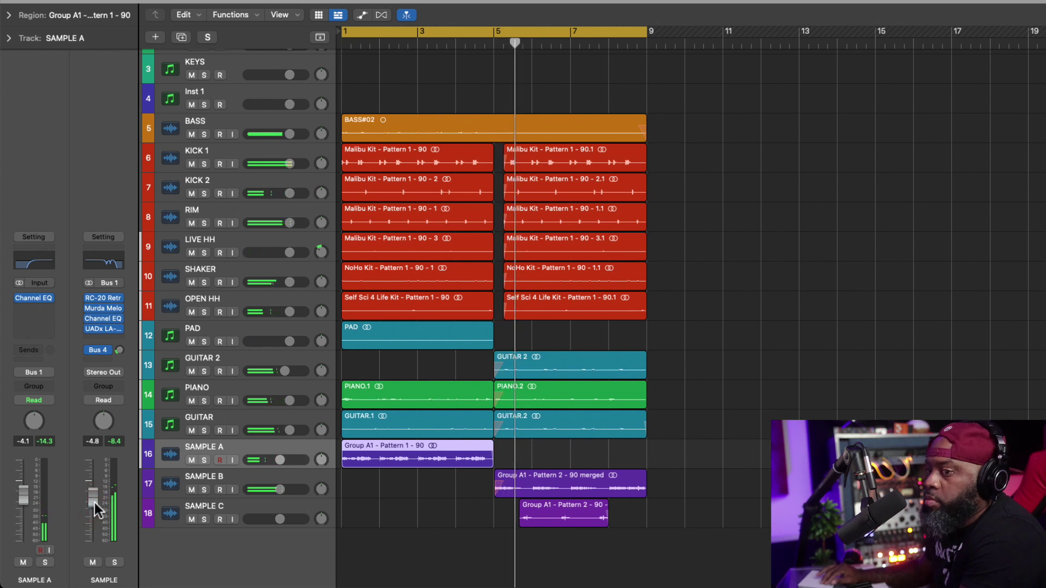
drag(94, 504, 94, 499)
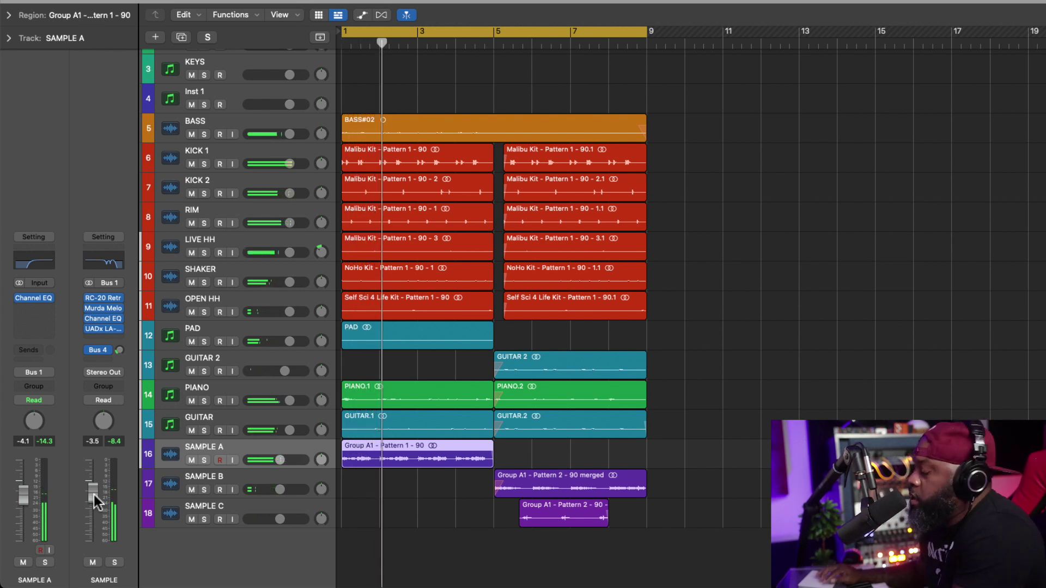
Step: Lower the SAMPLE bus fader to -4.3 dB
drag(93, 494, 93, 497)
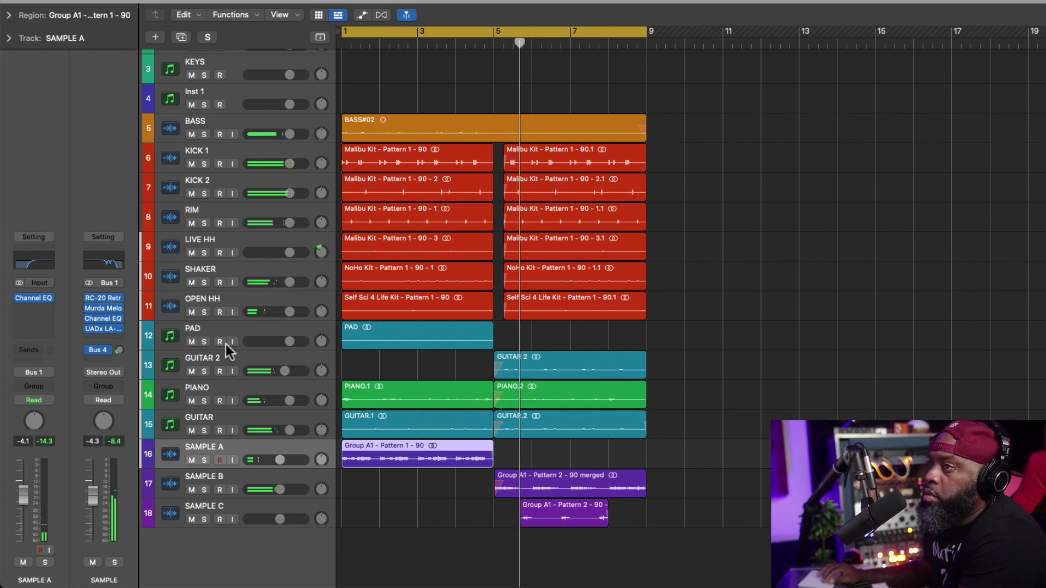
Step: Split the BASS region at bar 5
scroll(359, 225, up, 5)
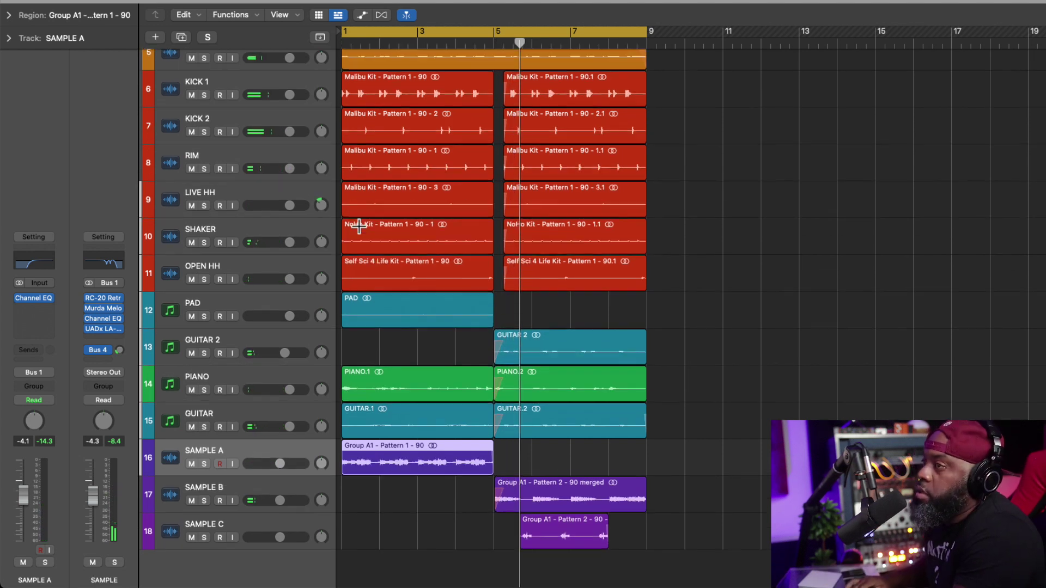
scroll(427, 192, up, 2)
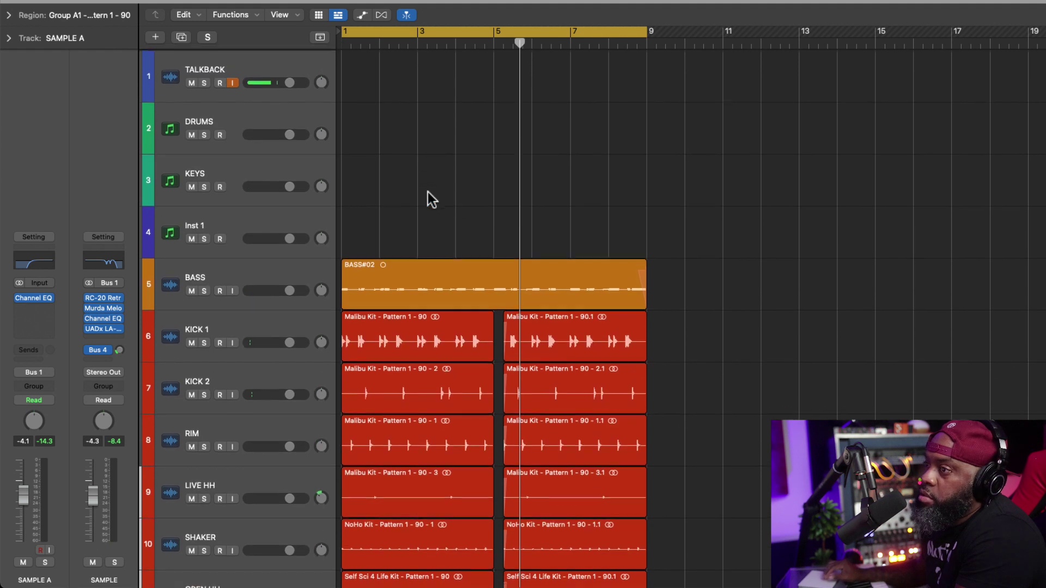
key(super+Right)
key(super+Right)
key(super+Right)
scroll(427, 192, right, 8)
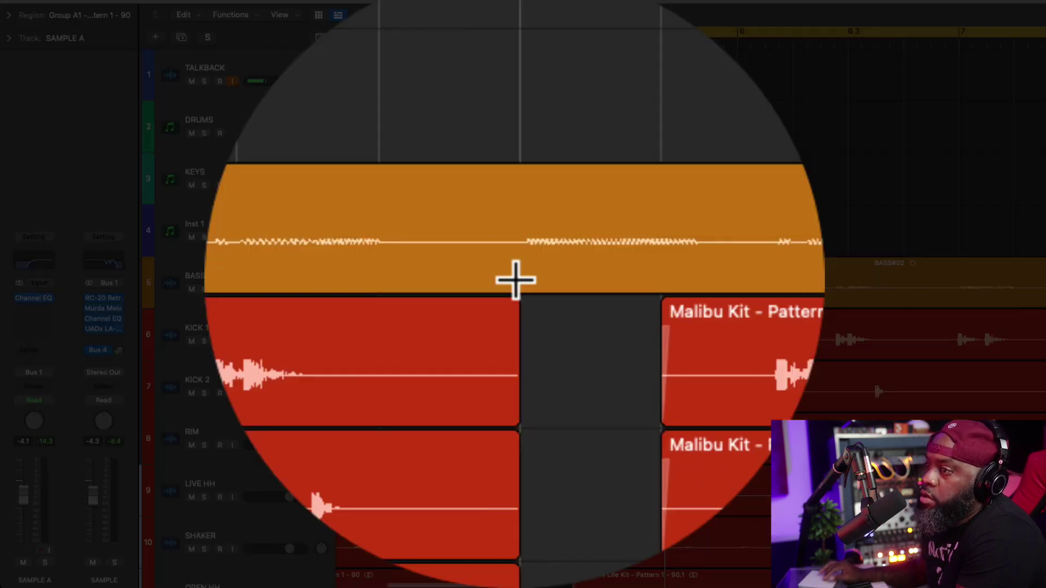
click(515, 280)
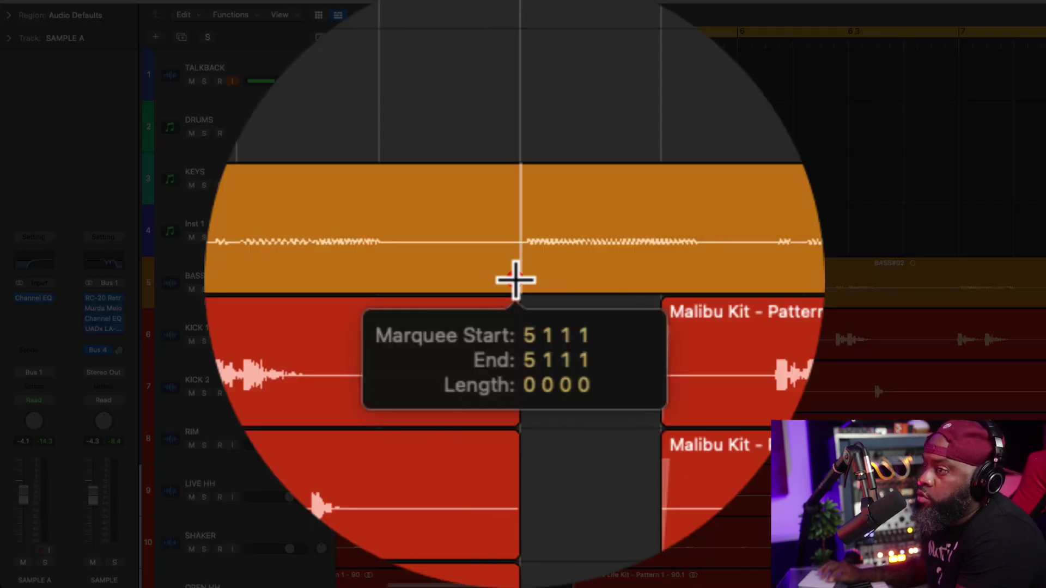
click(521, 280)
Step: Add a fade-in at the start of the second BASS region and change its type to Speed Up
mouse_move(542, 259)
mouse_down()
mouse_move(565, 255)
mouse_move(537, 263)
mouse_up()
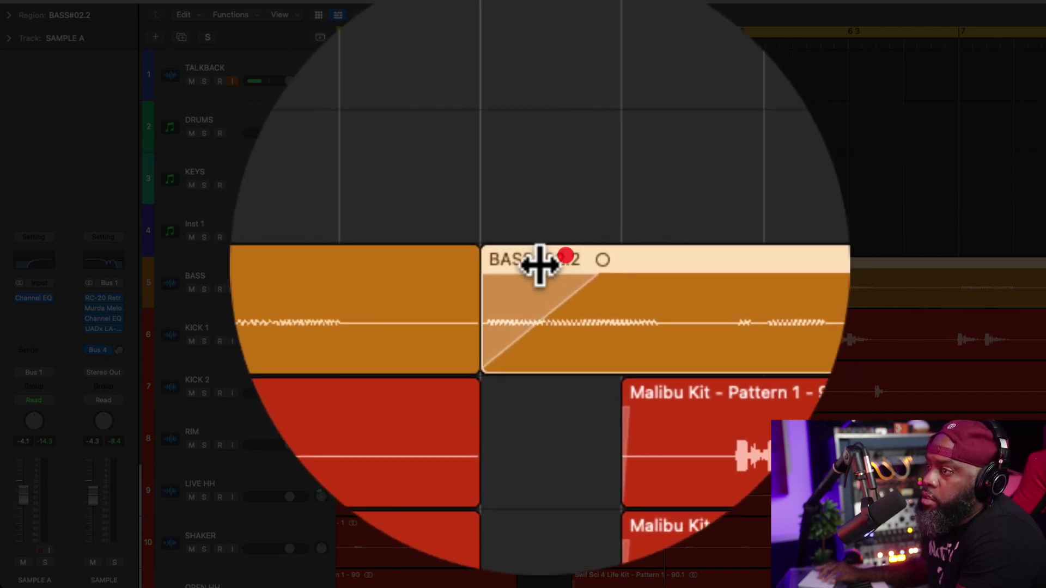
right_click(537, 271)
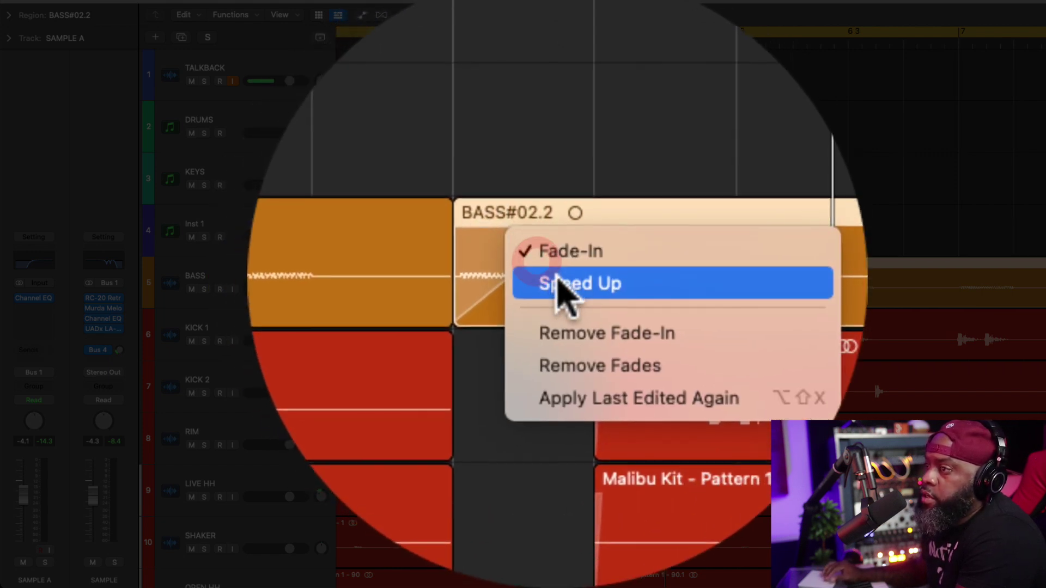
click(591, 321)
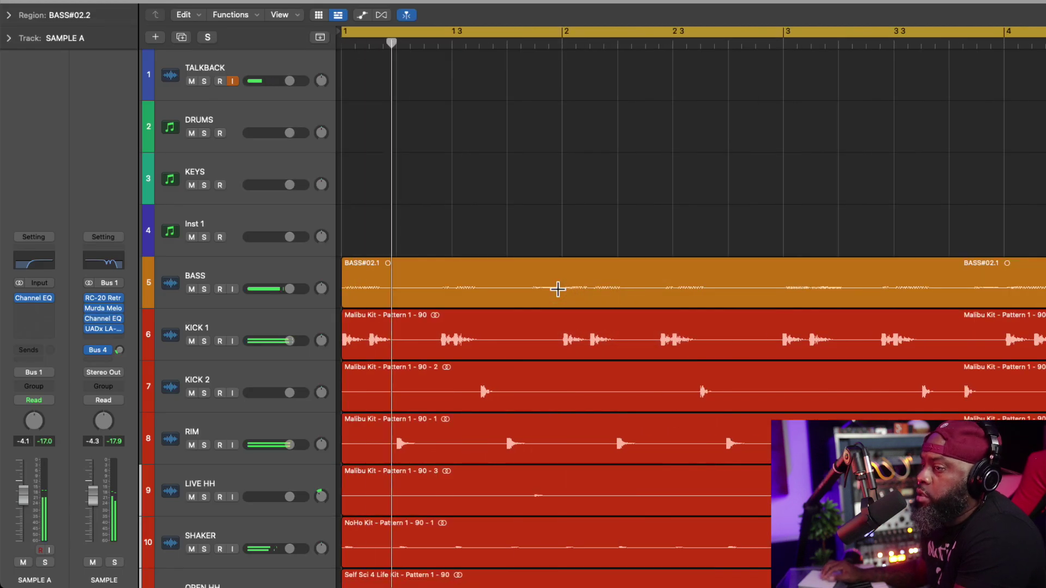
Step: Play the beat from the beginning and review the arrangement with all tracks from TALKBACK to SAMPLE C fitted in view
key(Return)
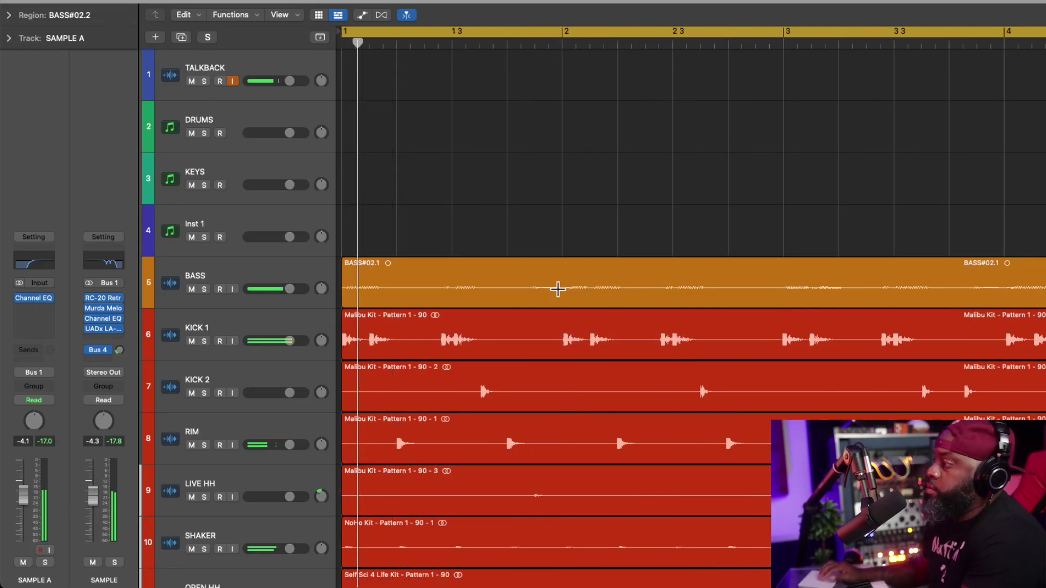
key(super+Left)
key(super+Left)
scroll(737, 251, down, 5)
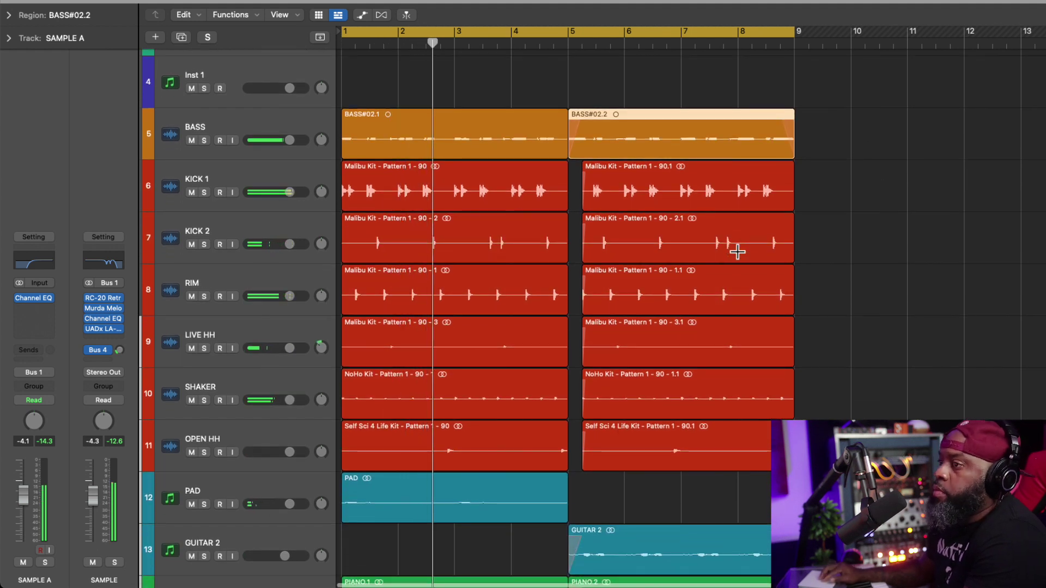
key(super+Up)
key(super+Up)
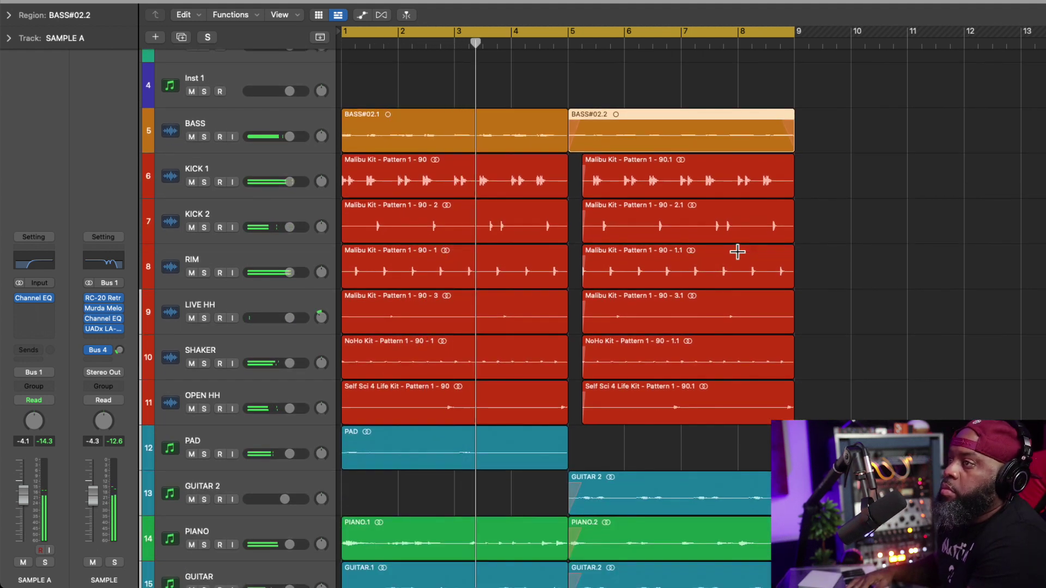
key(super+Up)
key(super+Up)
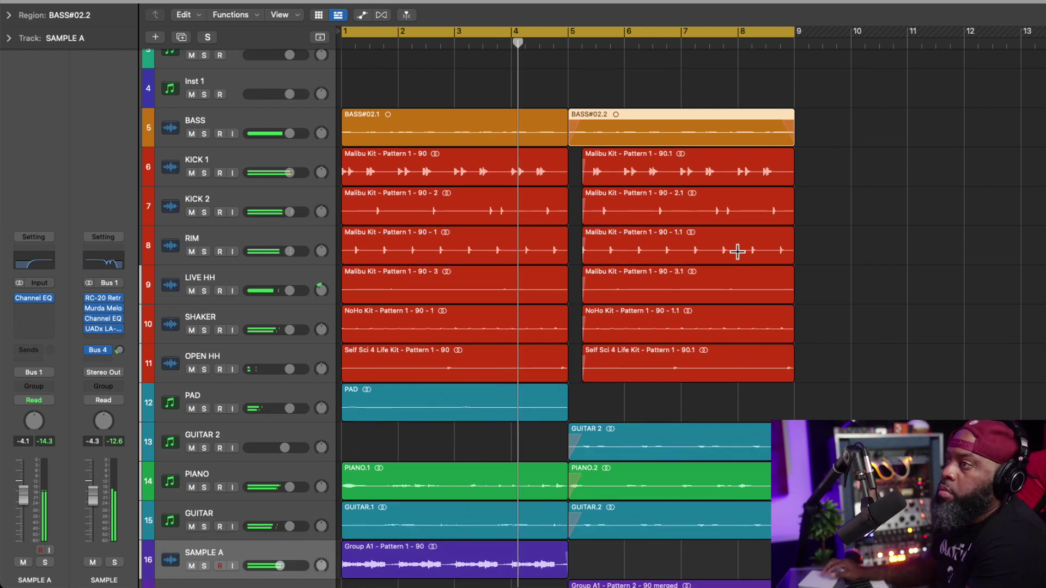
key(super+Right)
key(super+Right)
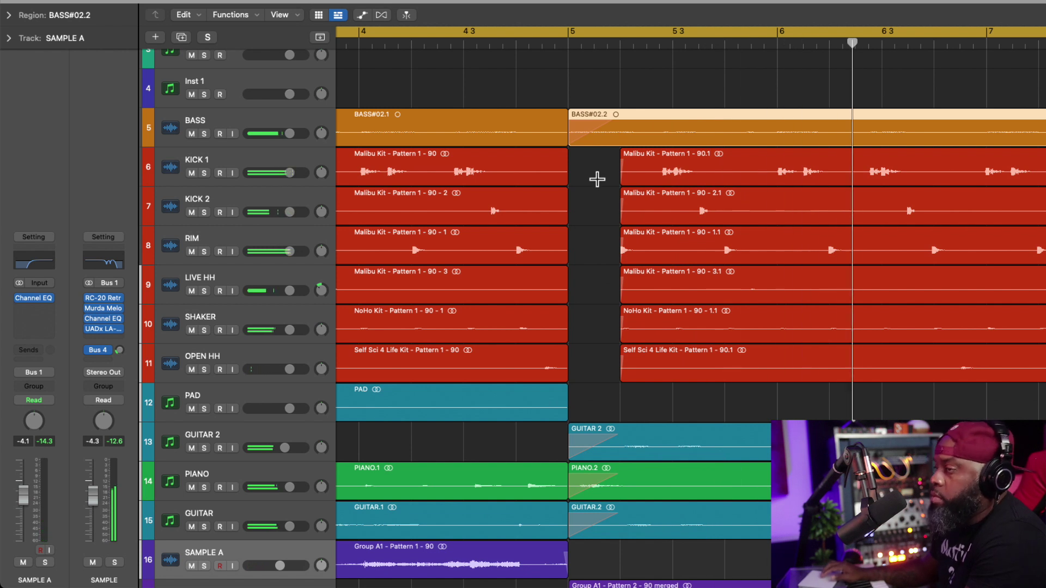
key(super+Left)
key(super+Left)
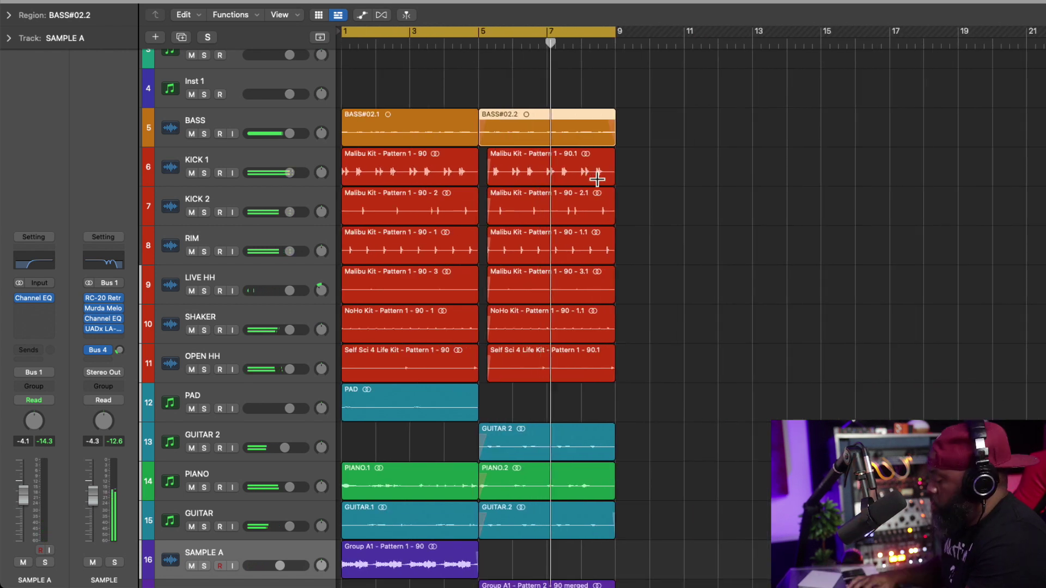
key(super+Up)
key(super+Up)
key(super+Up)
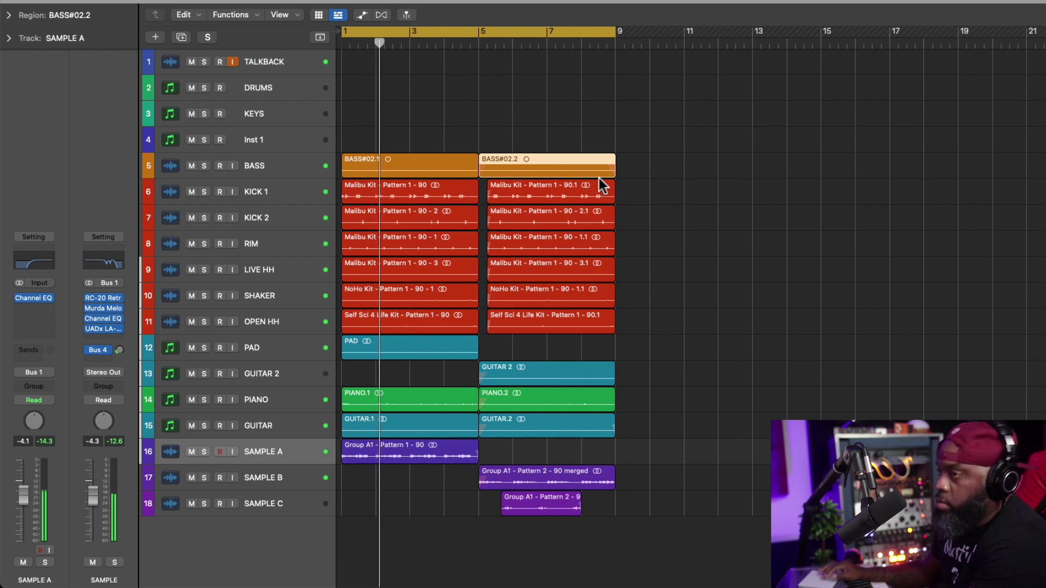
Step: Repeat all drum regions from KICK 1 to OPEN HH once, filling bars 9 to 17
drag(630, 188, 320, 324)
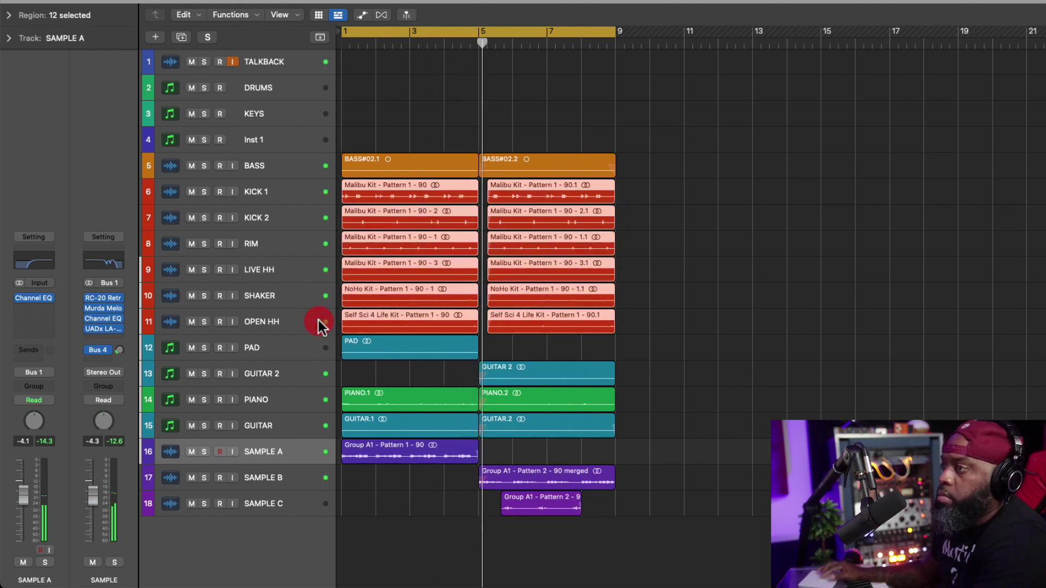
key(super+r)
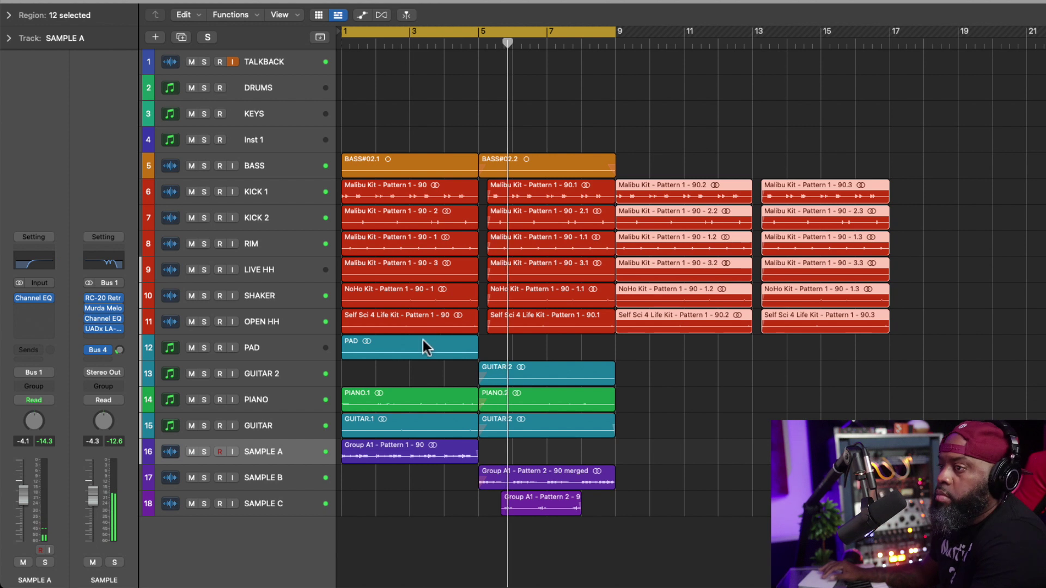
Step: Repeat the PAD and GUITAR 2 regions once, placing the copies at bars 9 and 13
drag(625, 344, 367, 368)
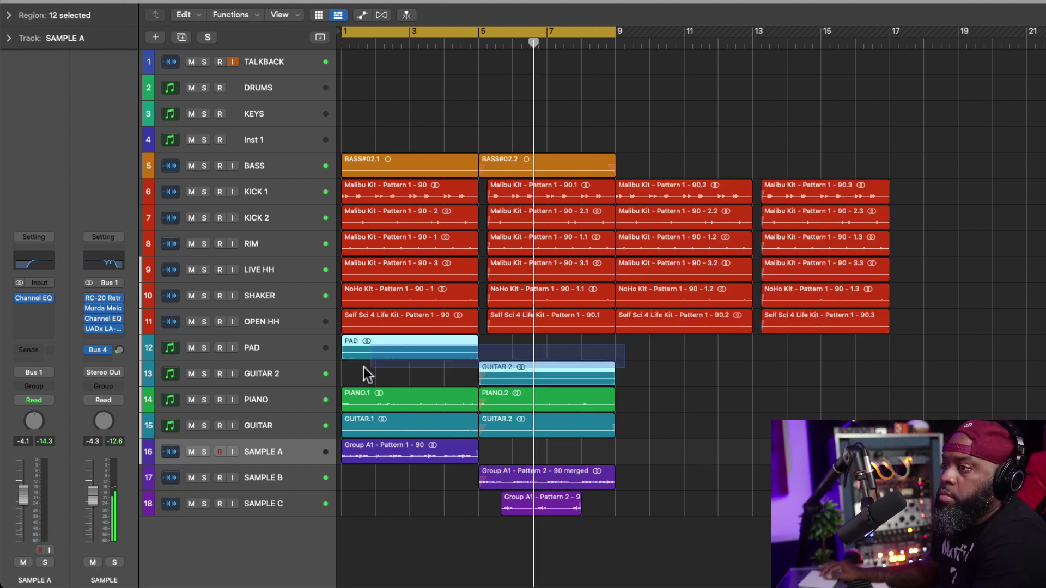
key(super+r)
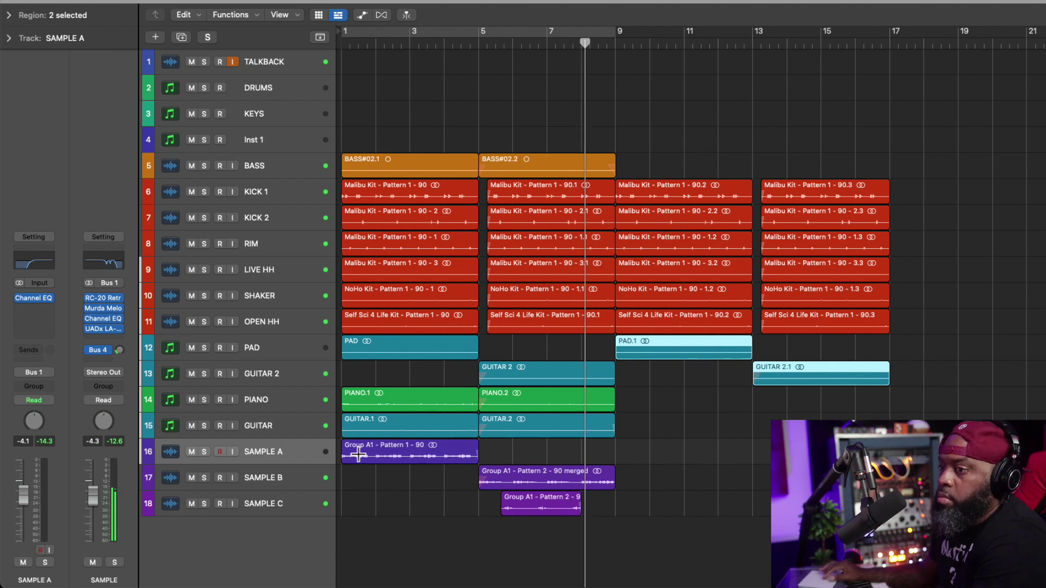
drag(628, 451, 371, 508)
key(super+r)
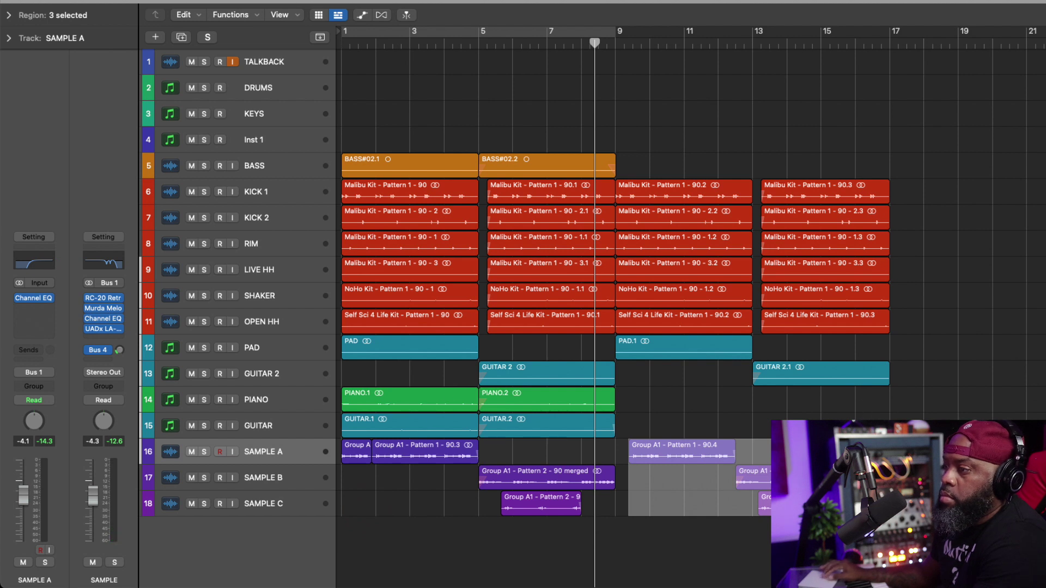
key(super+z)
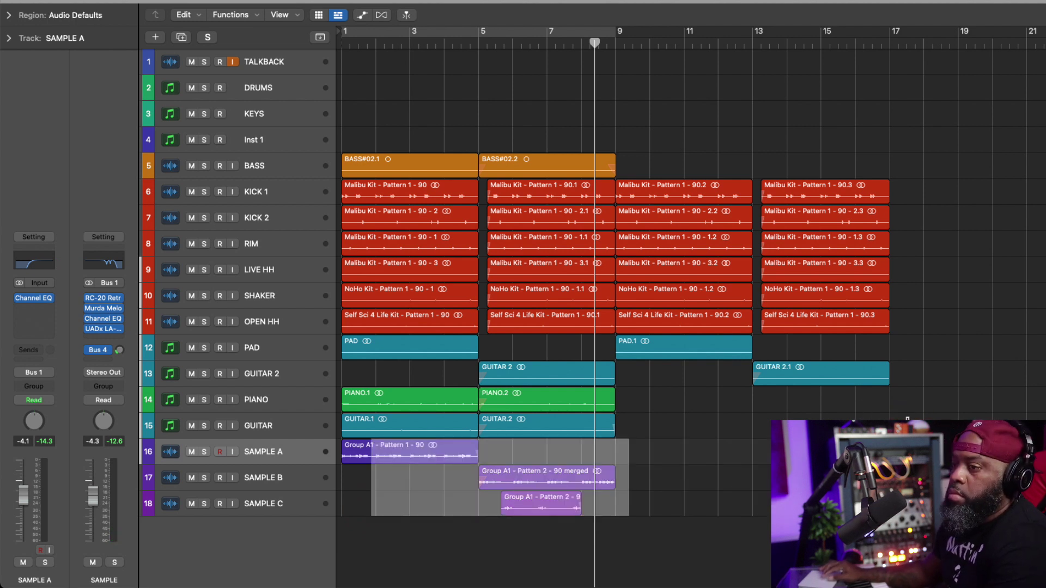
click(709, 474)
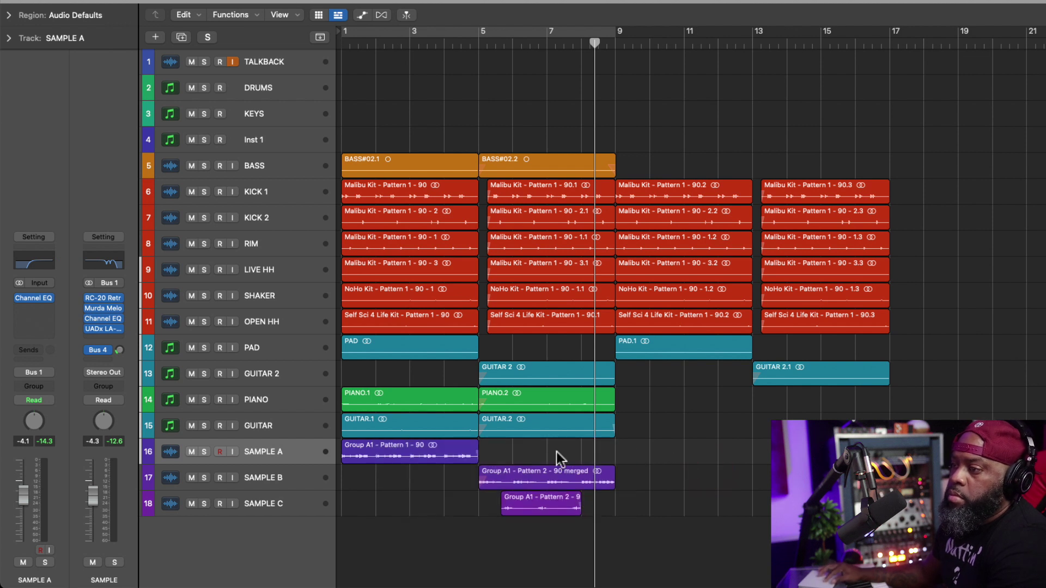
Step: Repeat the complete SAMPLE A, SAMPLE B and SAMPLE C regions once, with the SAMPLE A copy starting at bar 9
drag(558, 459, 303, 525)
key(super+r)
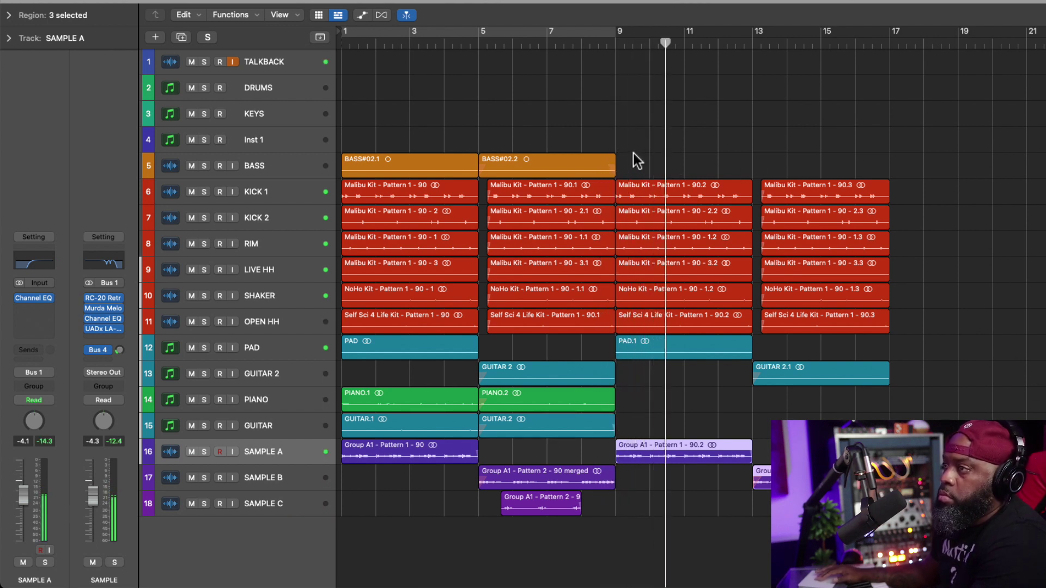
Step: Trim the start of the repeated drum regions at bar 9 to bar 11, and select the drum regions after bar 13
drag(634, 156, 684, 317)
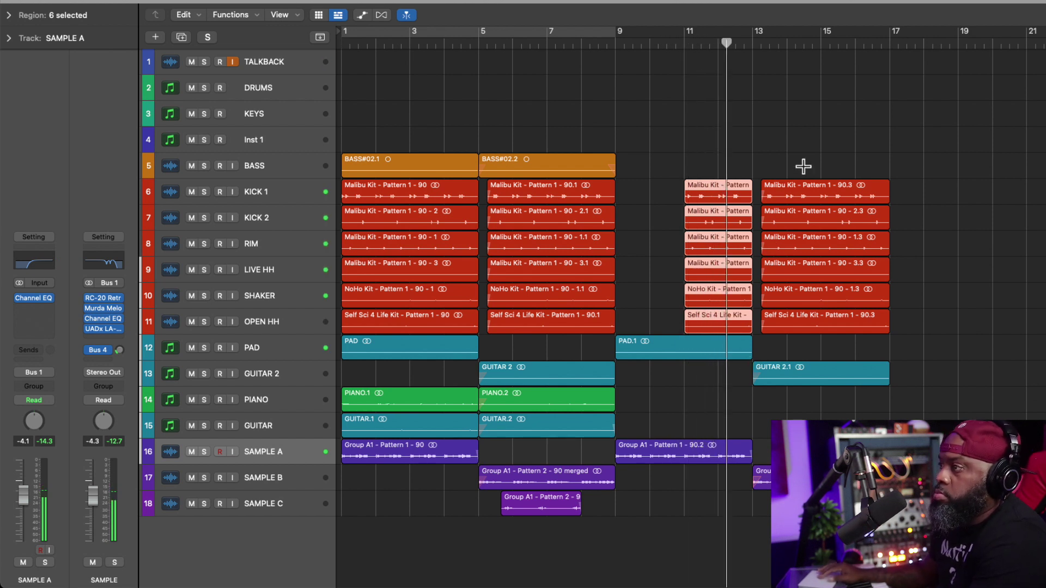
drag(808, 162, 792, 326)
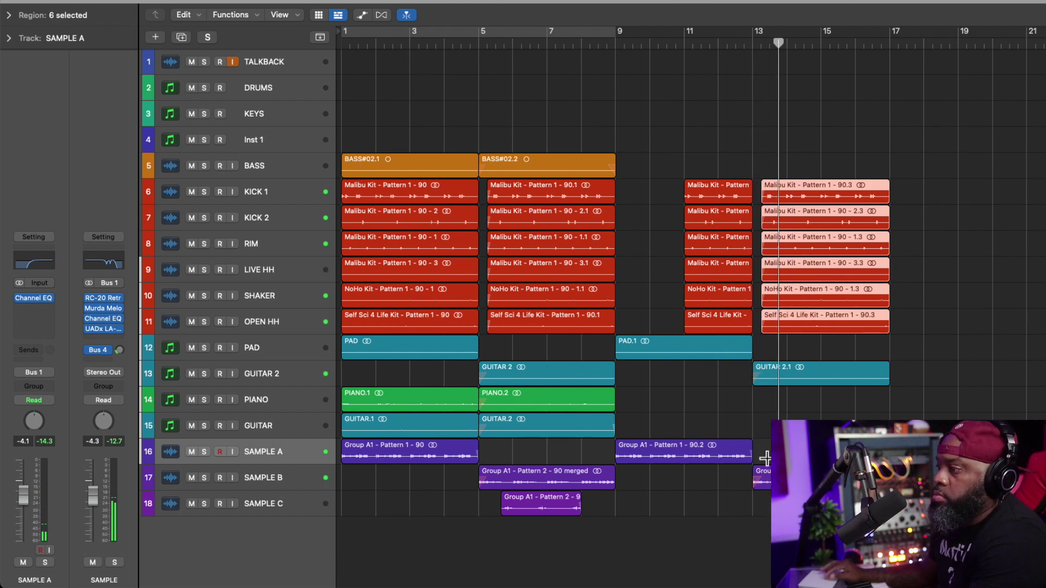
Step: Delete the repeated GUITAR 2 region at bar 13 and the repeated PAD region at bar 9
click(795, 369)
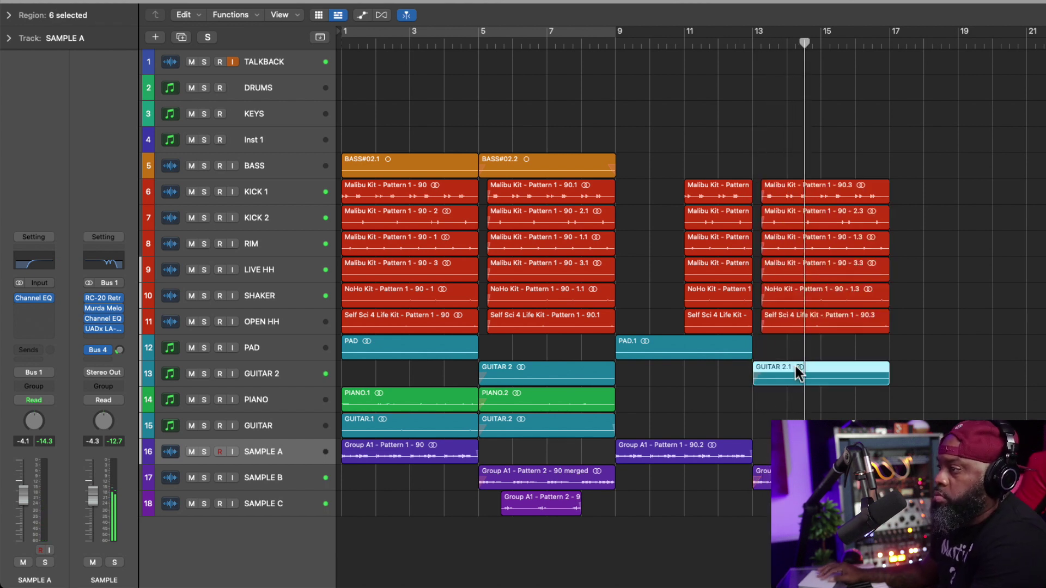
key(Delete)
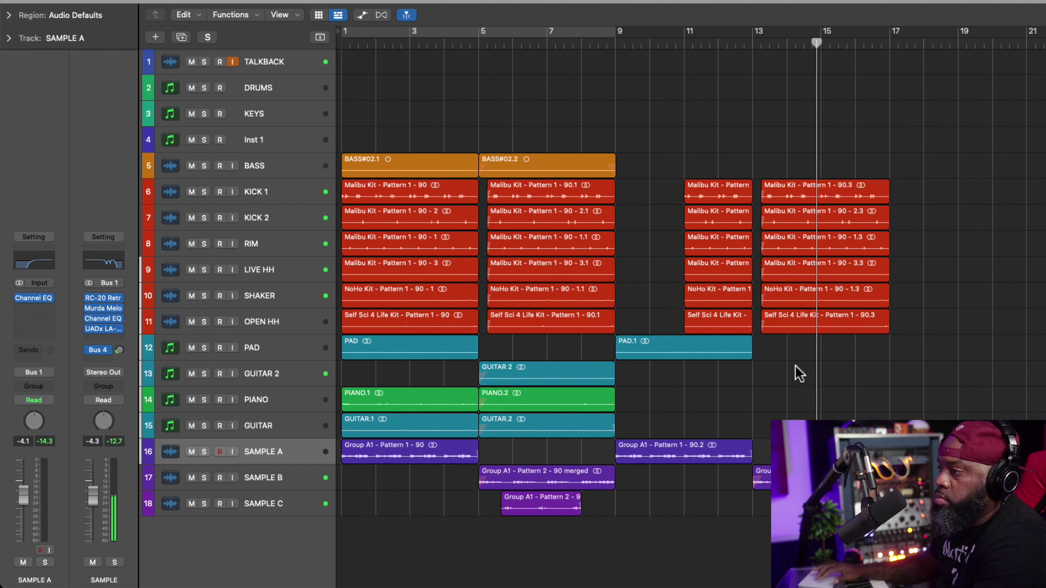
click(711, 343)
key(Delete)
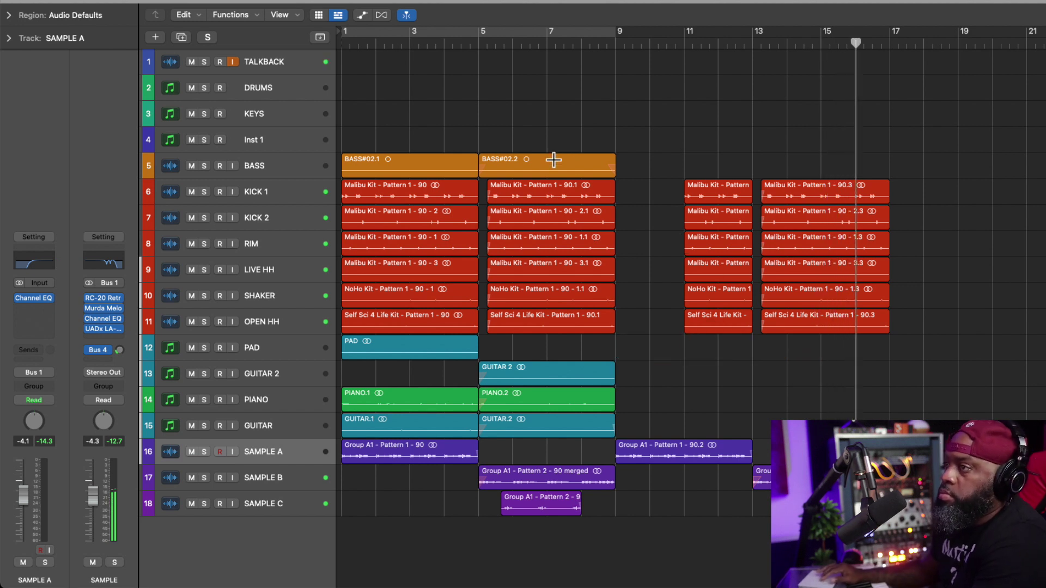